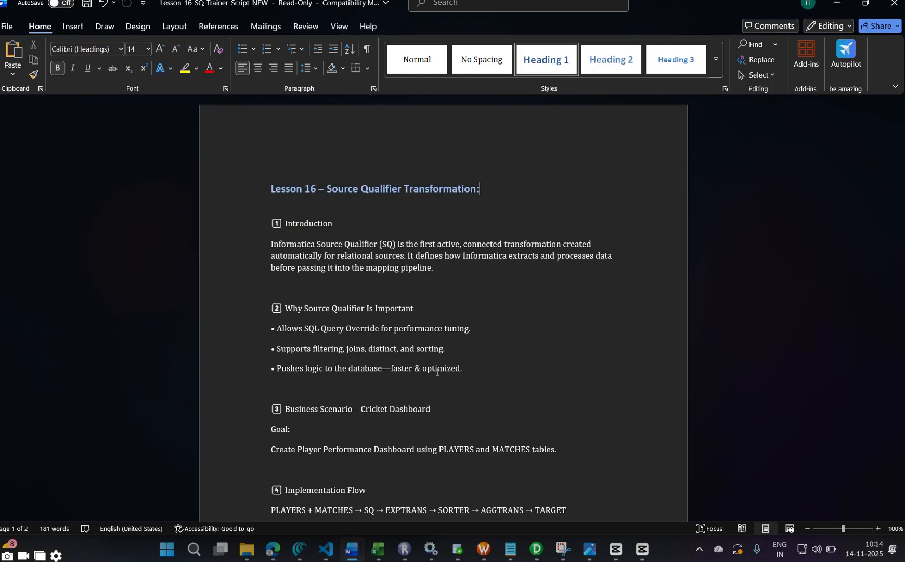
Switch to Informatica Designer, place the LOC_US_TGT target in the Target Designer, and clear it from the workspace.
left_click(536, 548)
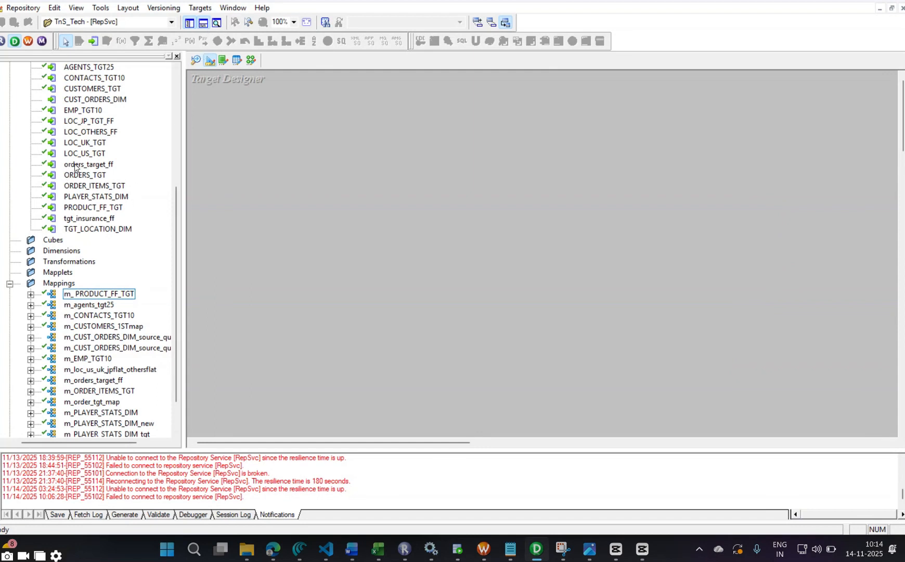
left_click_drag(80, 155, 367, 156)
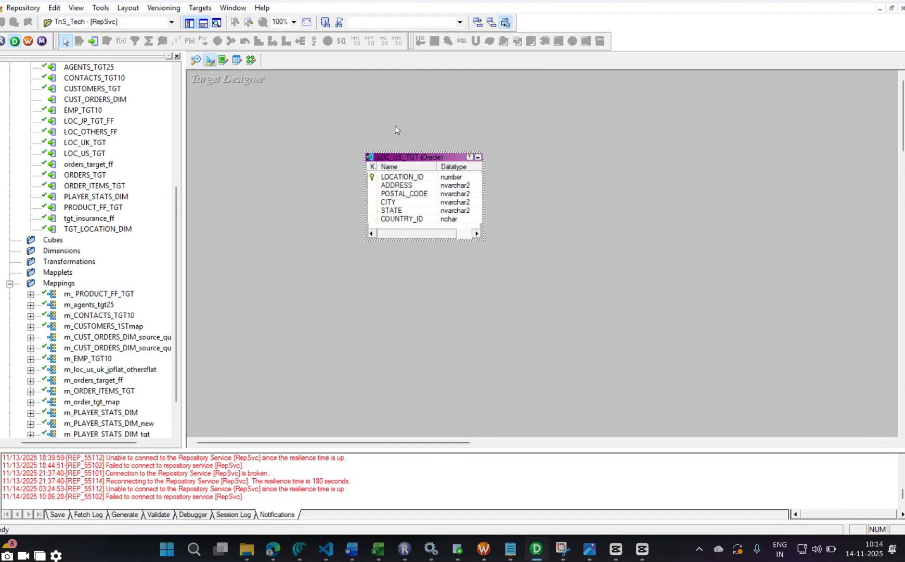
right_click(548, 171)
left_click(567, 187)
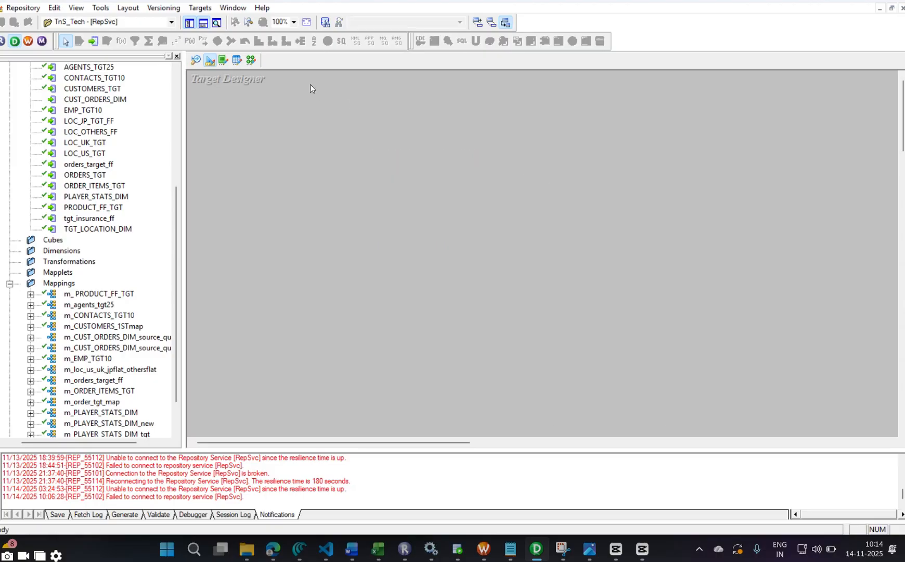
Open the m_PRODUCT_FF_TGT mapping in the Mapping Designer and delete the links between SQ_PRODUCTS and the product filter.
left_click(248, 58)
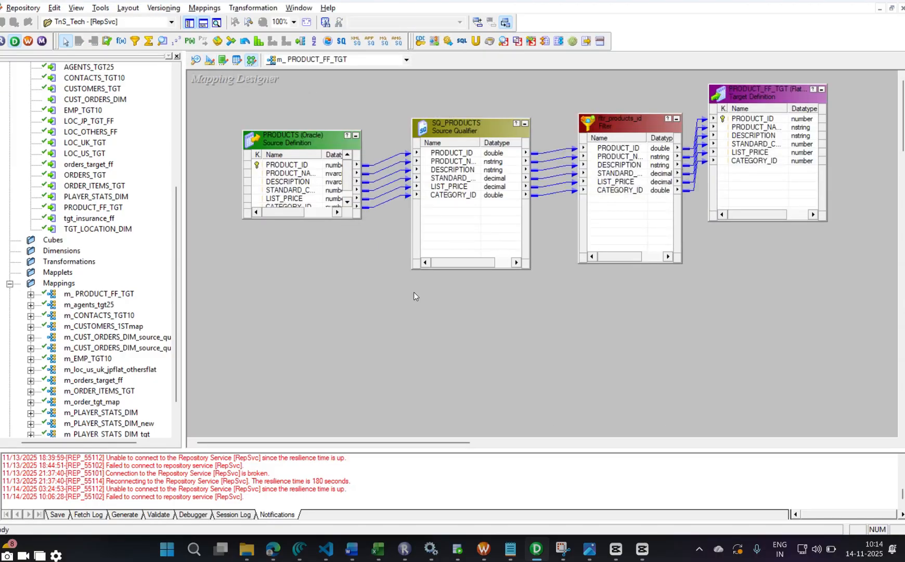
mouse_move(571, 92)
left_mouse_down()
mouse_move(833, 246)
mouse_move(849, 287)
left_mouse_up()
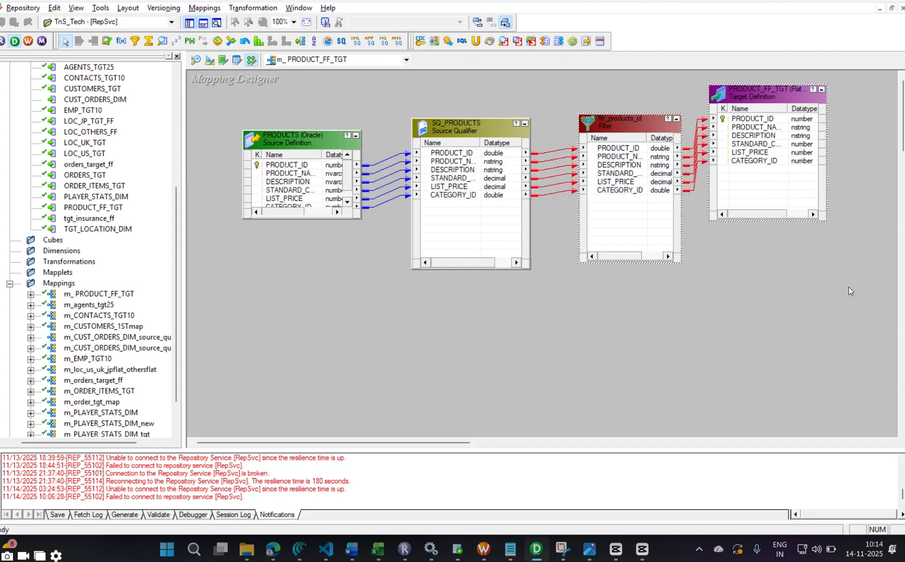
left_click(486, 318)
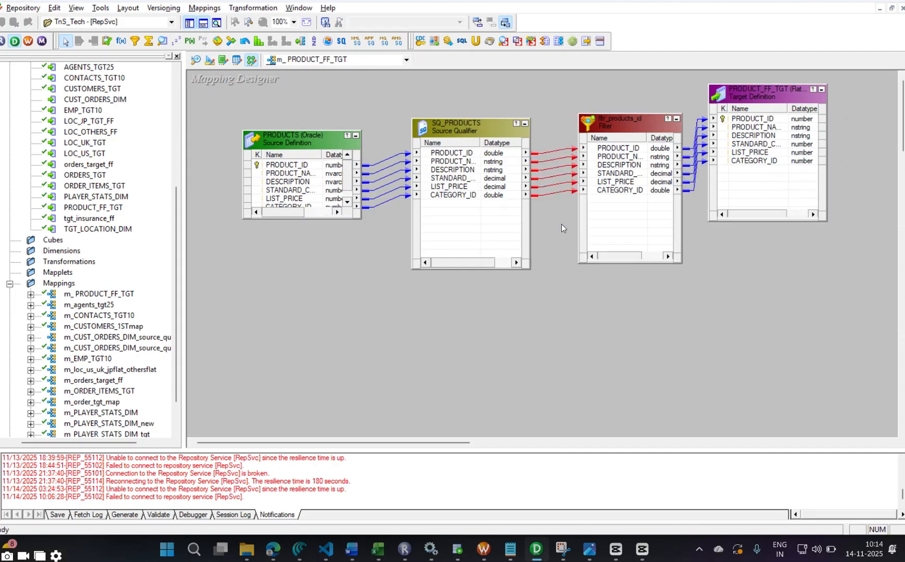
key("Delete")
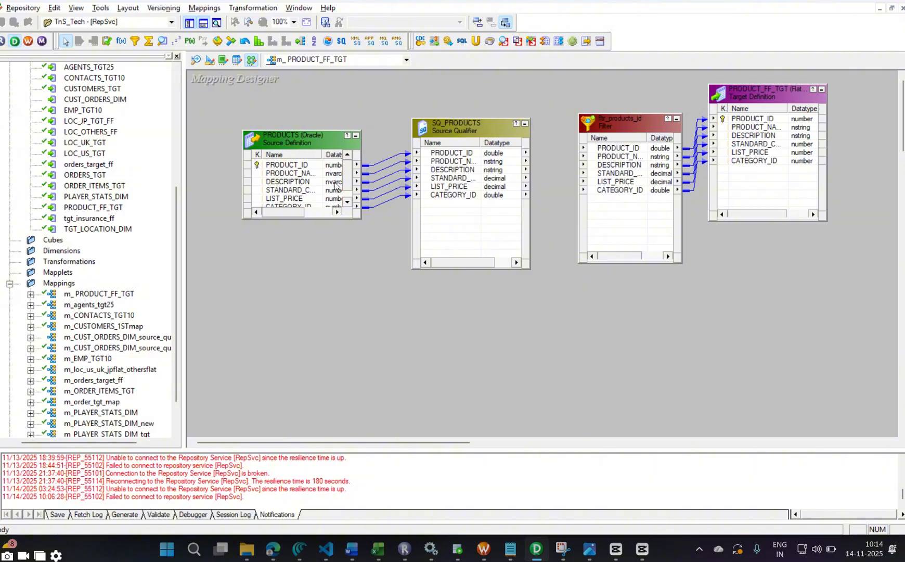
Add the PRODUCT_FF_TGT target and the PLAYERS source to the mapping, placing PLAYERS with its source qualifier below the product filter.
left_click_drag(75, 207, 289, 312)
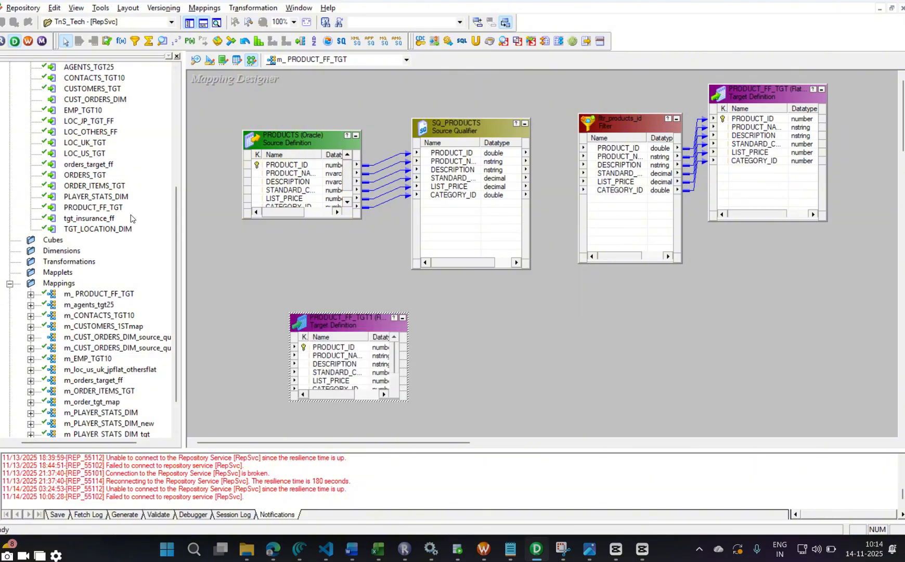
scroll(107, 232, "up", 6)
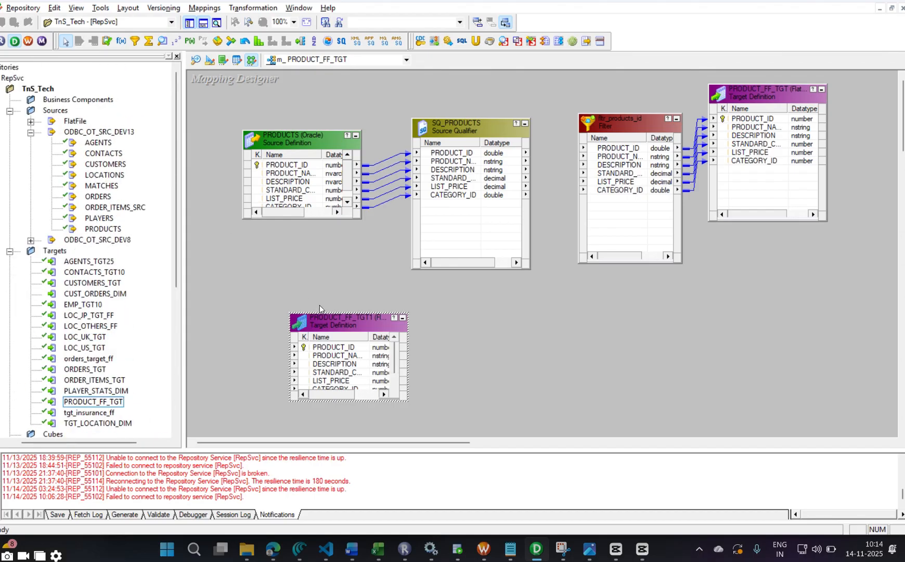
left_click(541, 347)
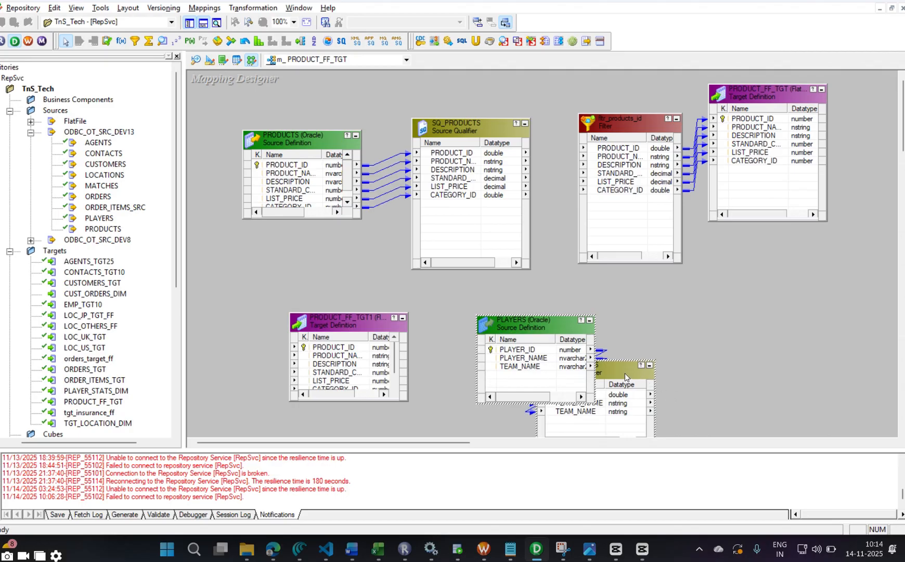
left_click_drag(624, 373, 680, 346)
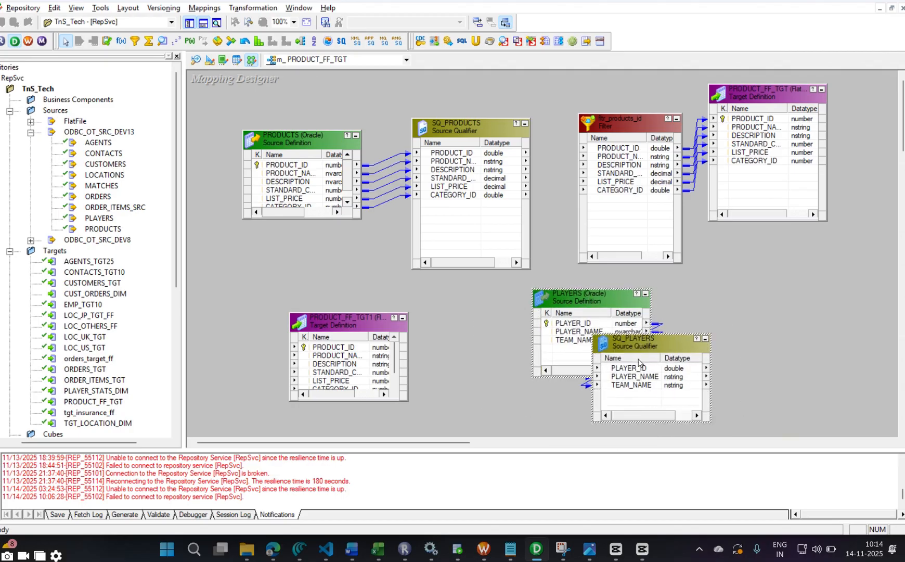
left_click_drag(648, 351, 626, 336)
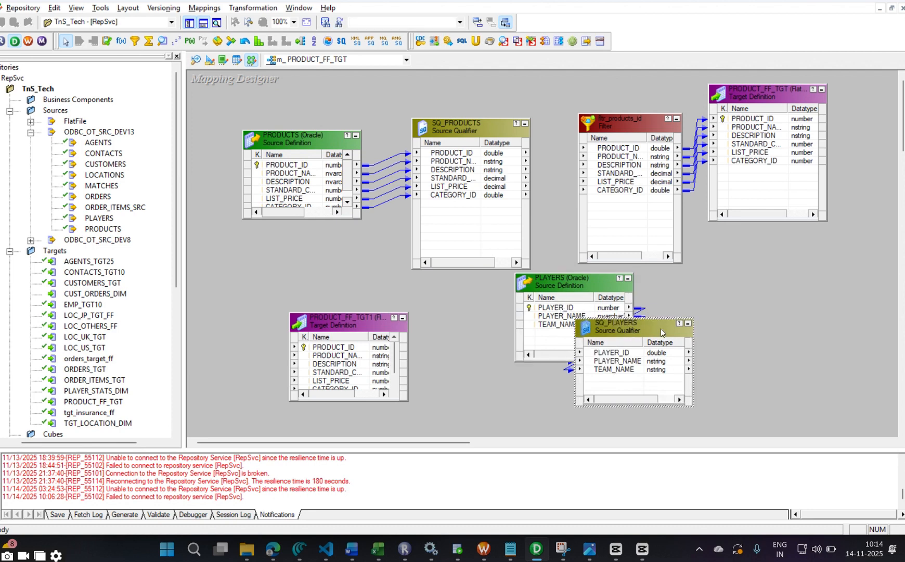
Switch to the Word lesson script and review the Source Qualifier introduction and the reasons it is important.
key("alt+Tab")
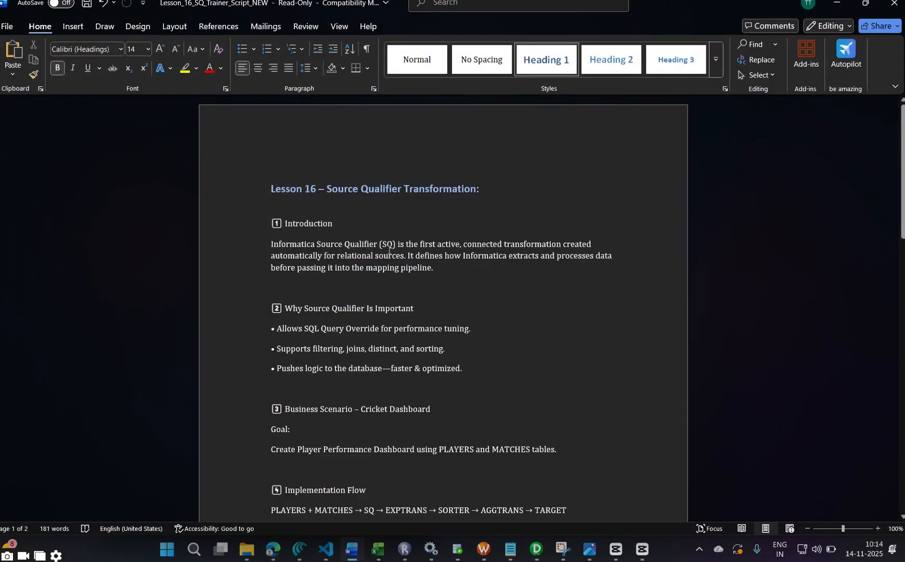
left_click_drag(271, 269, 431, 270)
left_click(567, 307)
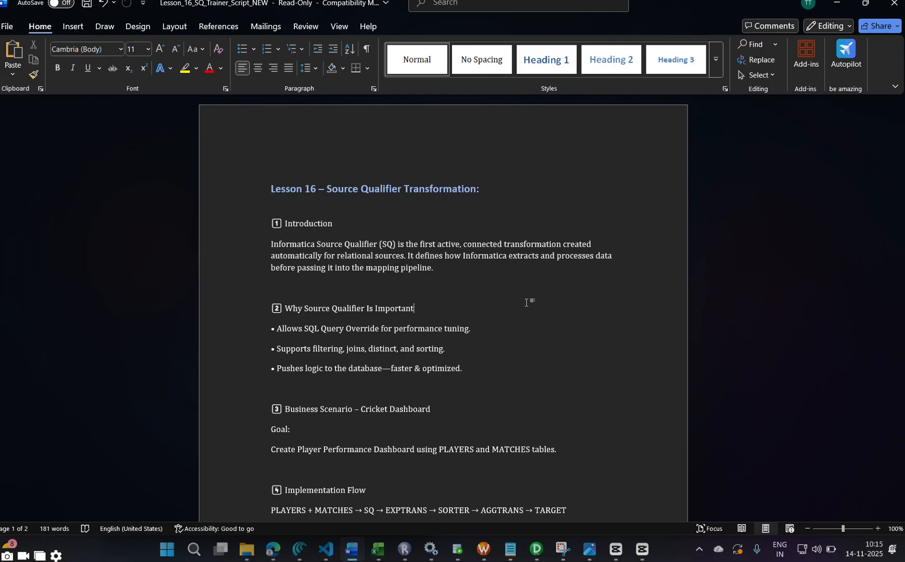
left_click_drag(451, 352, 314, 357)
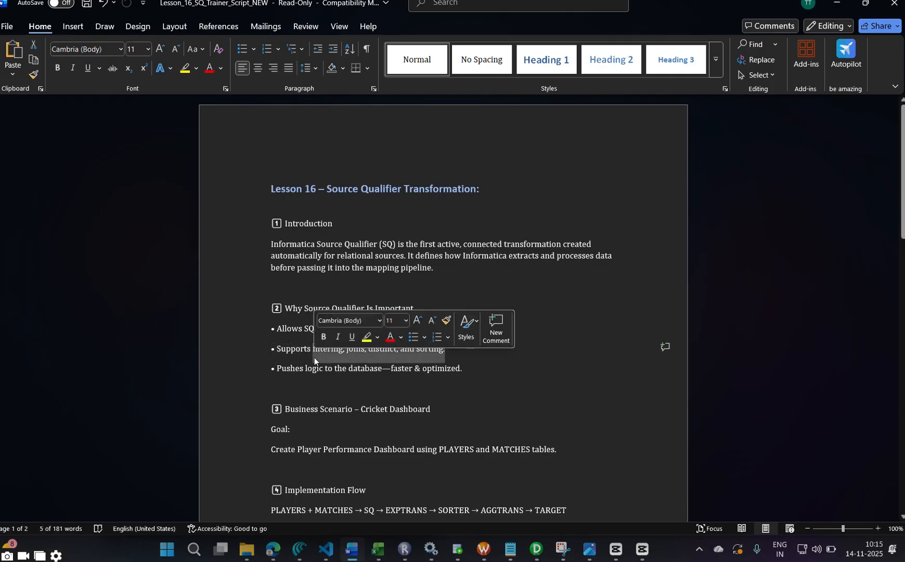
left_click(543, 360)
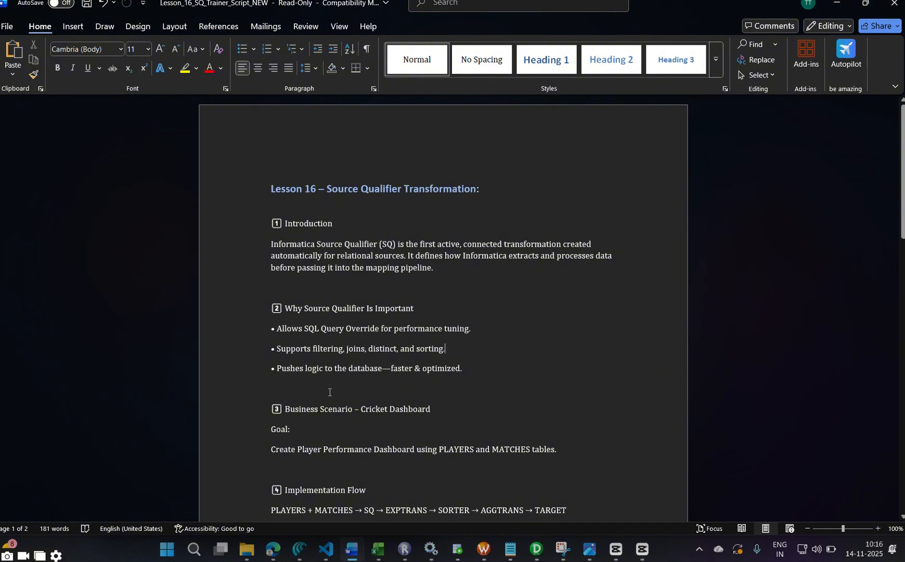
scroll(325, 389, "down", 1)
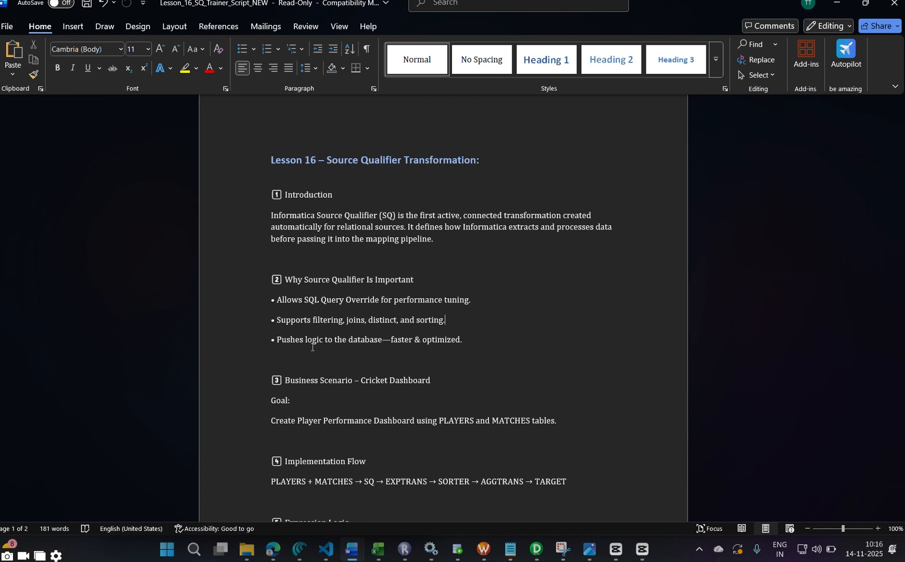
Switch to Oracle SQL Developer and try to run the Source Qualifier SQL Override query in the TNS_TGT_DEV13 worksheet.
left_click(458, 550)
left_click_drag(337, 352, 201, 260)
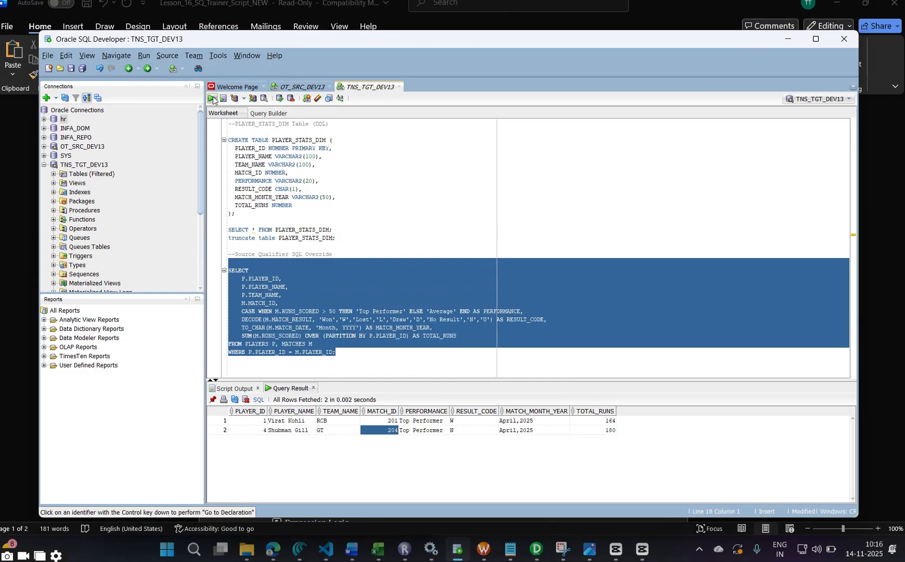
left_click(211, 99)
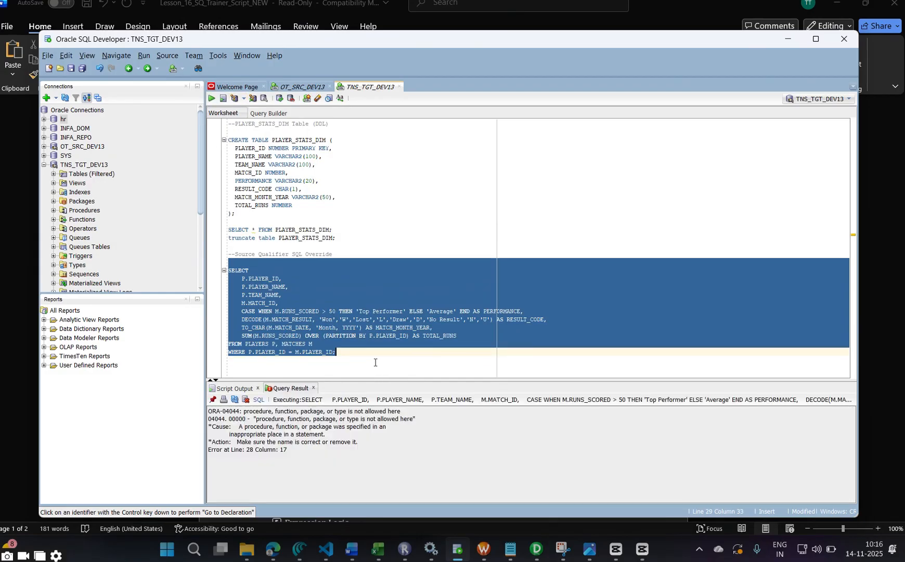
left_click(373, 356)
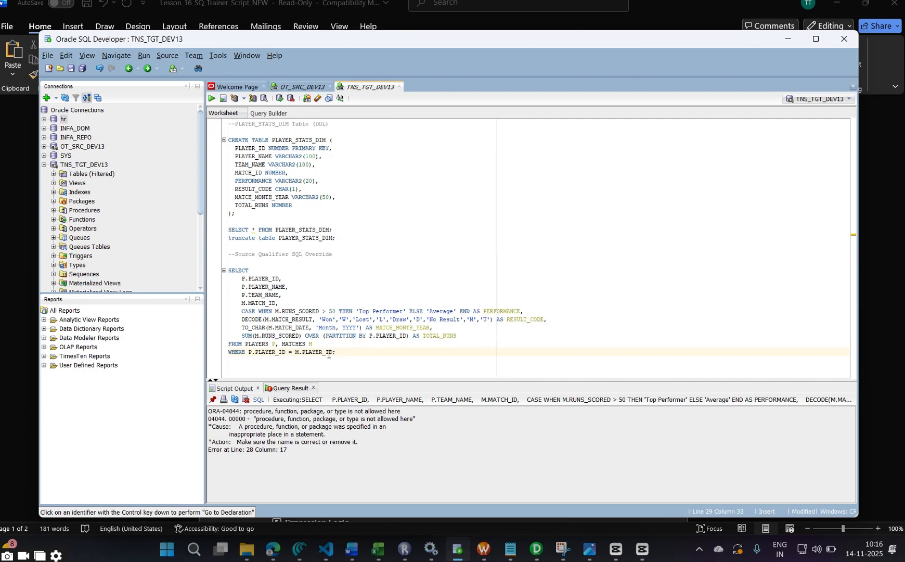
Run the PLAYERS and MATCHES join query that calculates PERFORMANCE and TOTAL_RUNS in the OT_SRC_DEV13 worksheet, and return to the Word script.
left_click(300, 87)
scroll(310, 278, "down", 2)
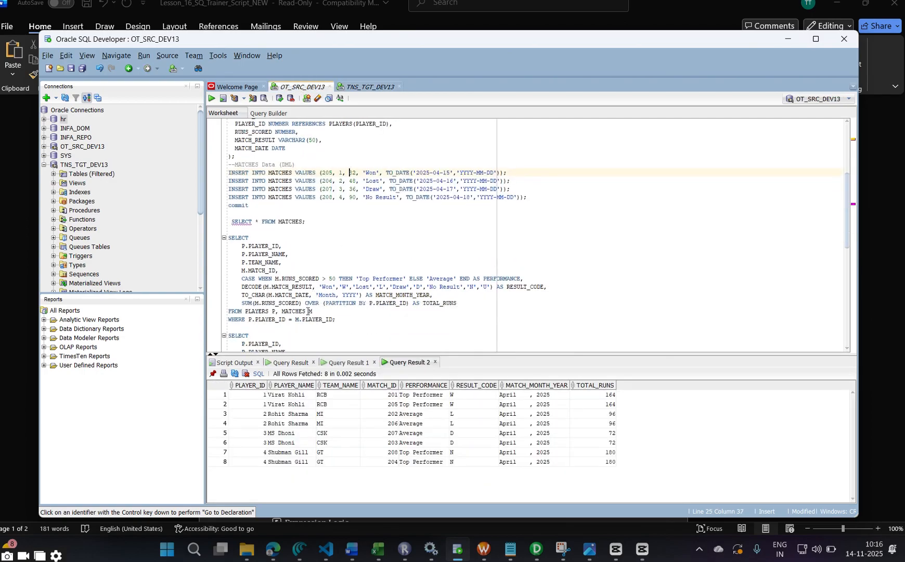
left_click_drag(339, 319, 222, 241)
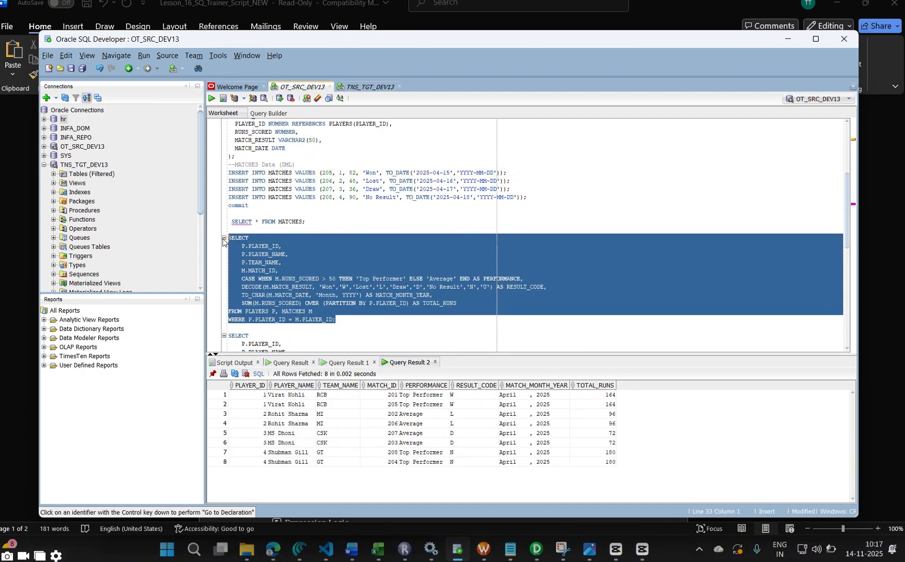
left_click(212, 98)
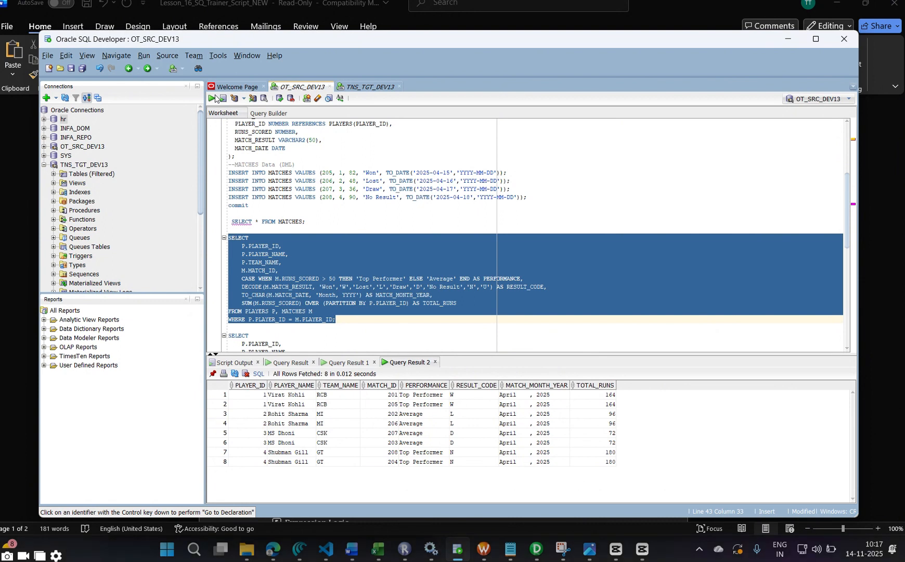
left_click(787, 40)
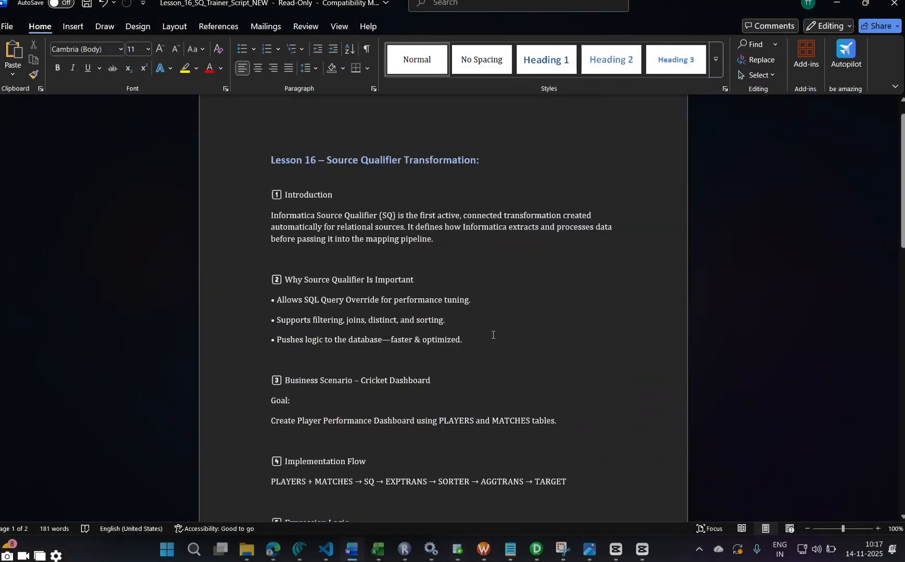
Back in SQL Developer, review the PLAYERS table definition and query all rows of PLAYERS in the OT_SRC_DEV13 worksheet.
scroll(320, 323, "down", 1)
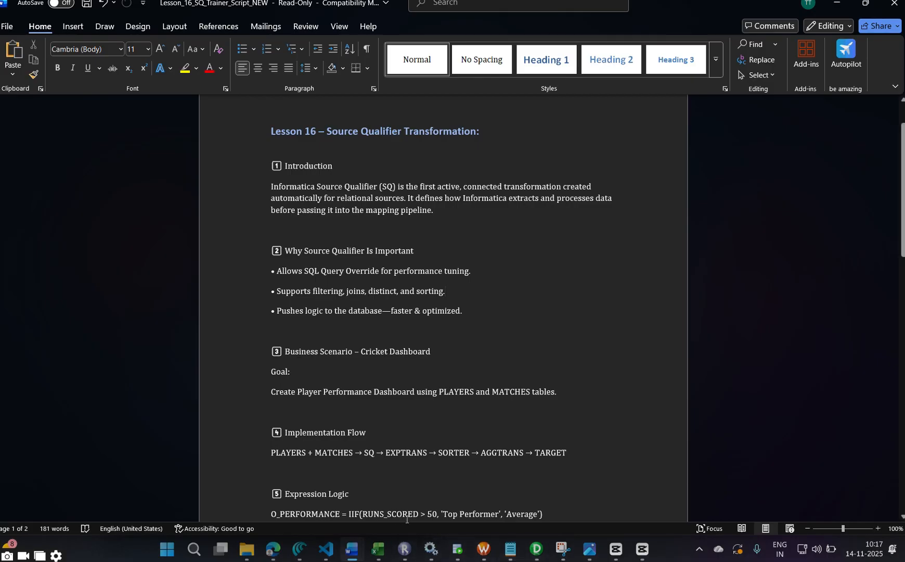
left_click(461, 553)
scroll(274, 230, "up", 5)
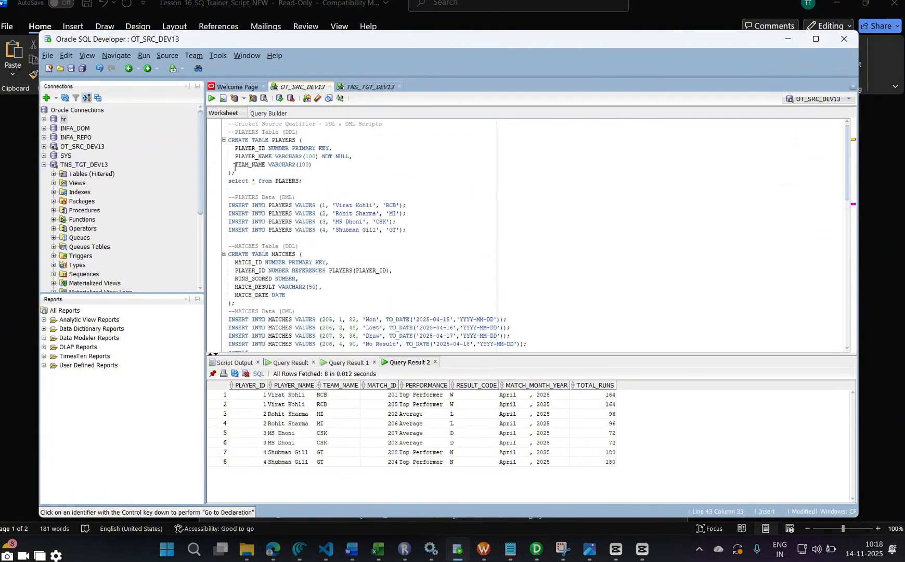
left_click_drag(235, 173, 227, 140)
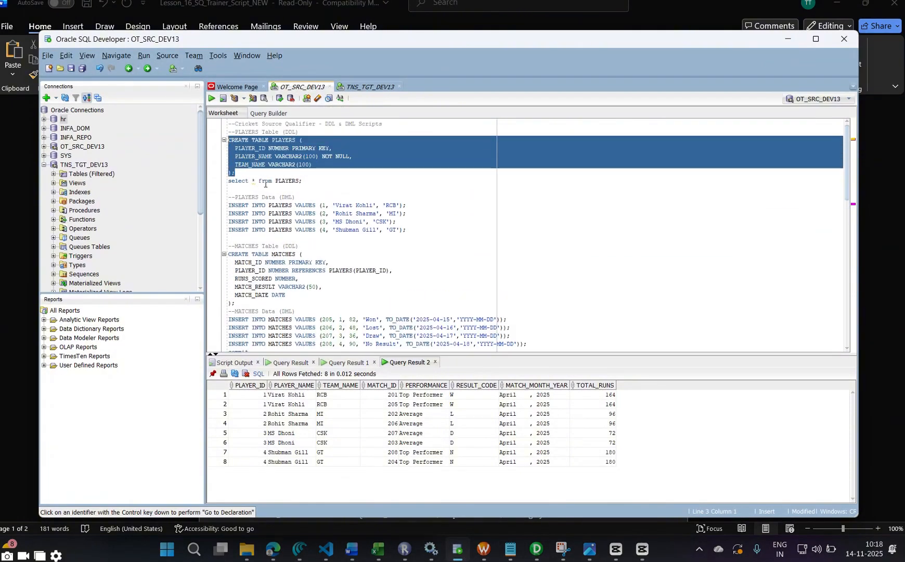
left_click(311, 180)
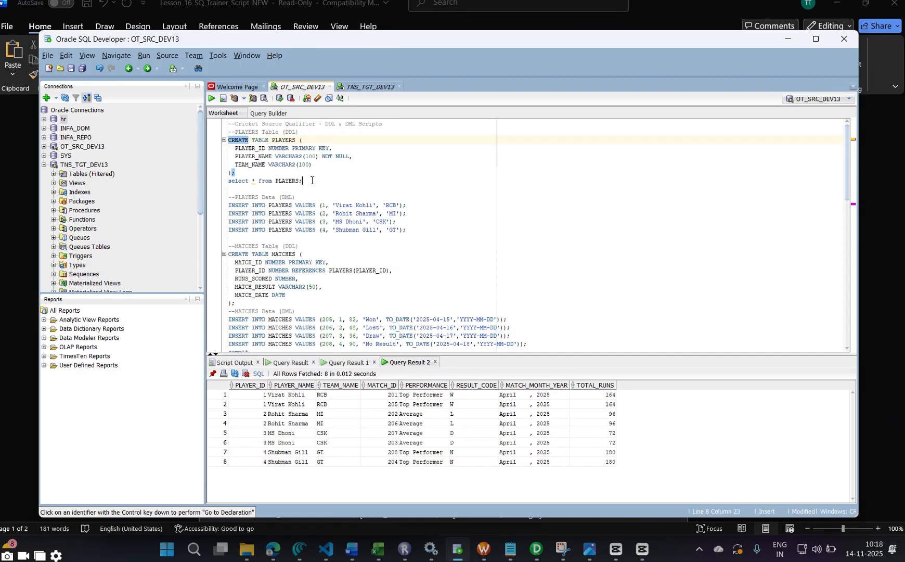
triple_click(312, 181)
triple_click(313, 180)
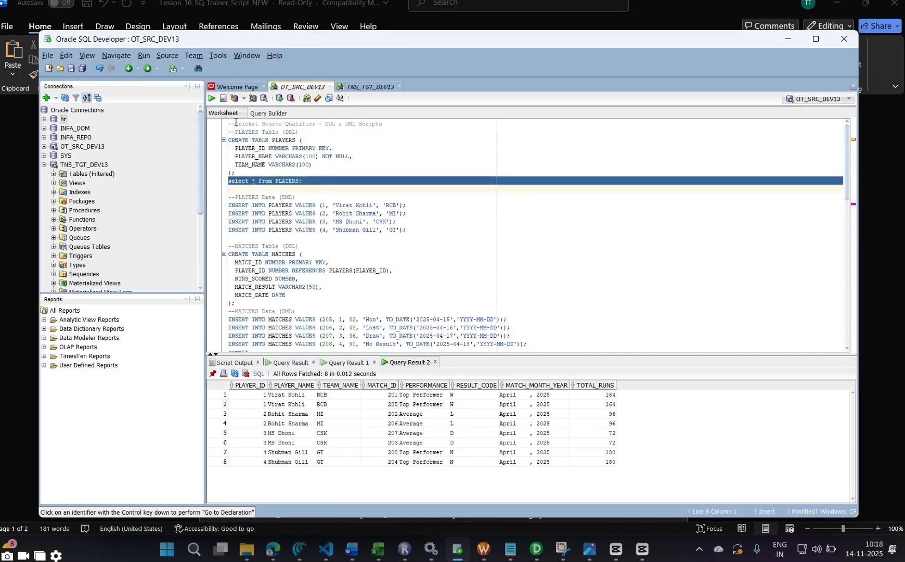
left_click(211, 98)
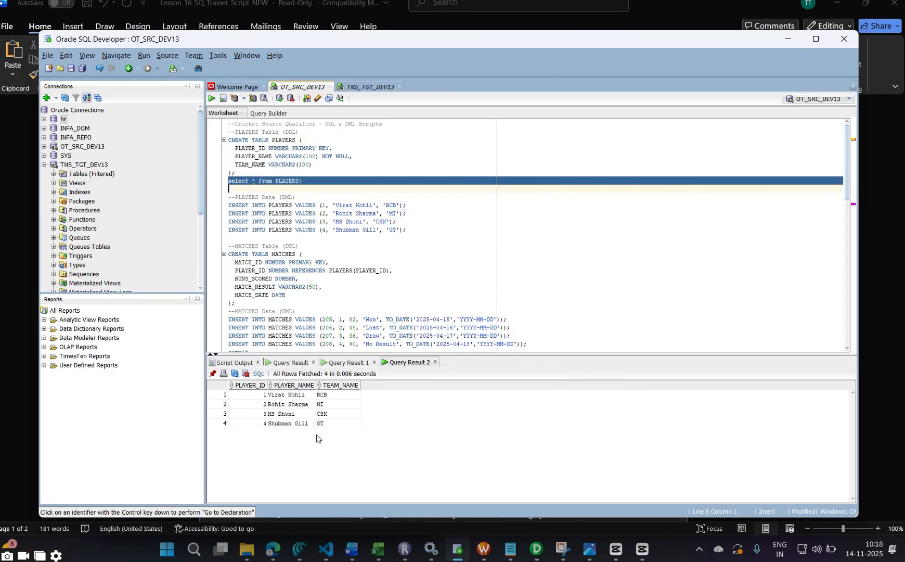
Review the MATCHES table definition and query all rows of the MATCHES table.
scroll(281, 214, "down", 3)
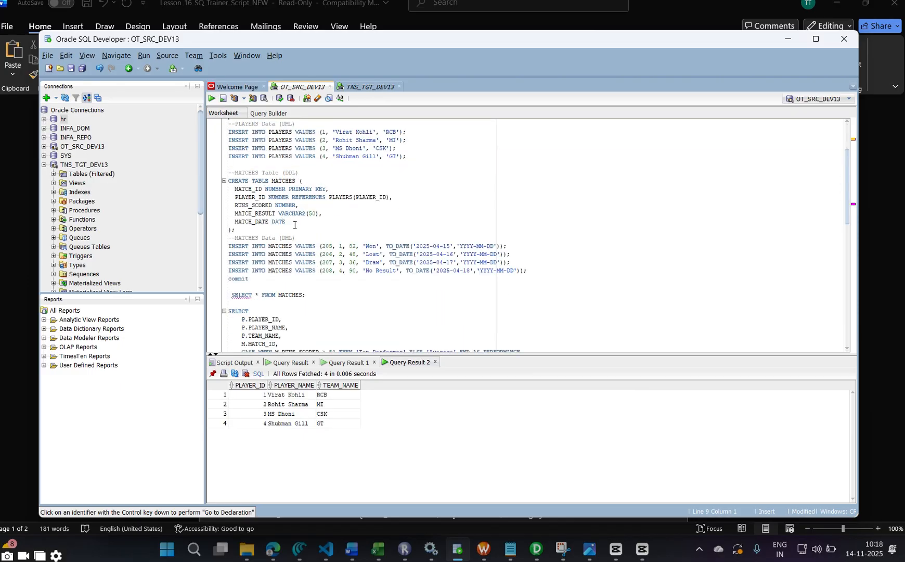
left_click_drag(235, 230, 228, 180)
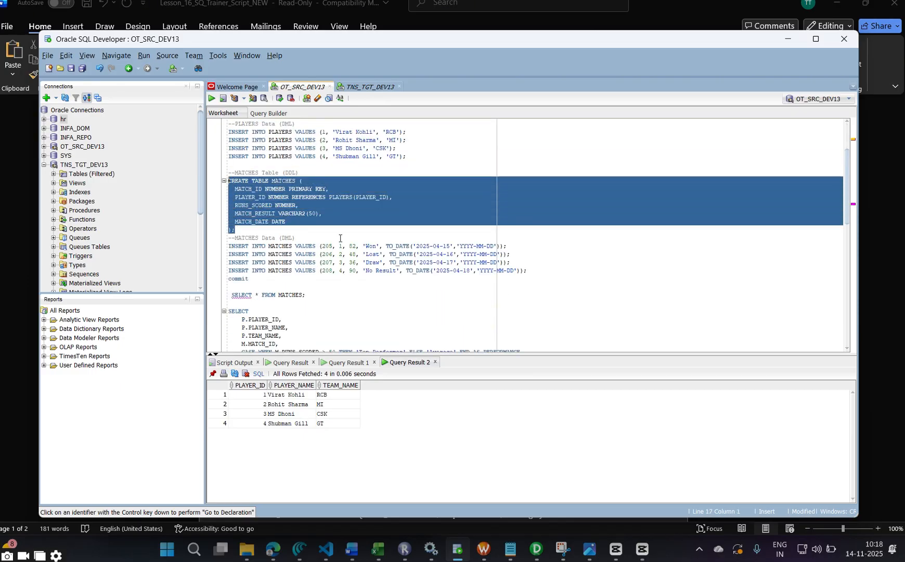
scroll(340, 238, "down", 2)
triple_click(318, 246)
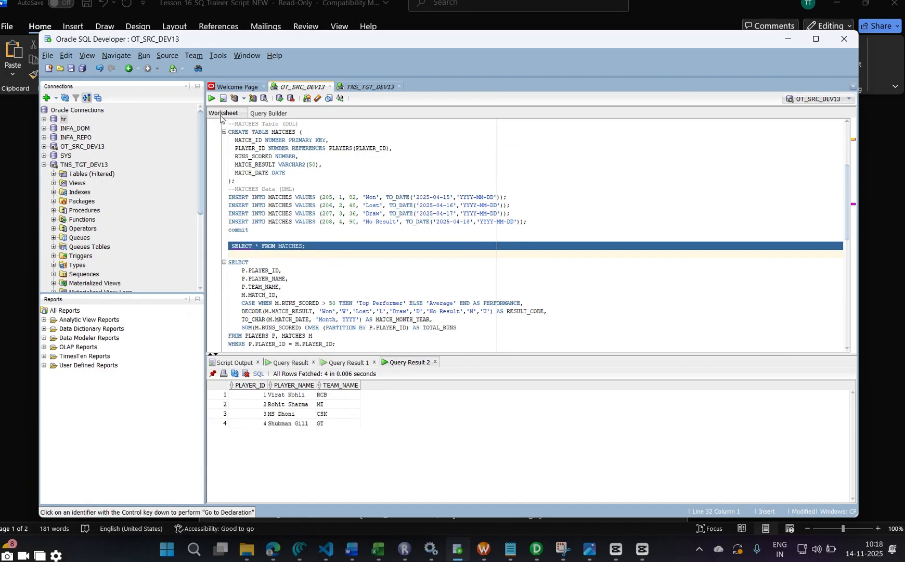
left_click(211, 99)
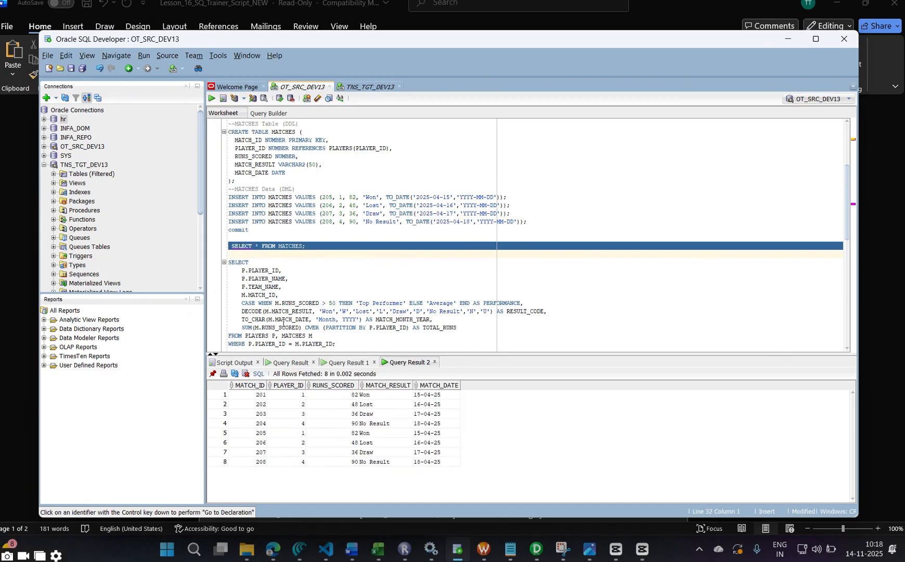
scroll(283, 323, "down", 2)
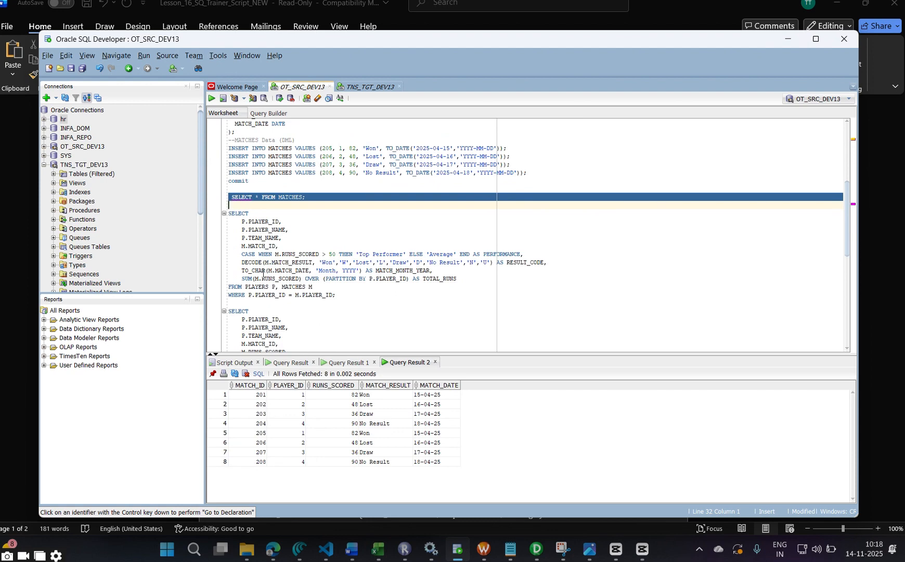
Query all rows of the PLAYERS table again in the OT_SRC_DEV13 worksheet.
scroll(288, 177, "up", 2)
scroll(297, 165, "up", 2)
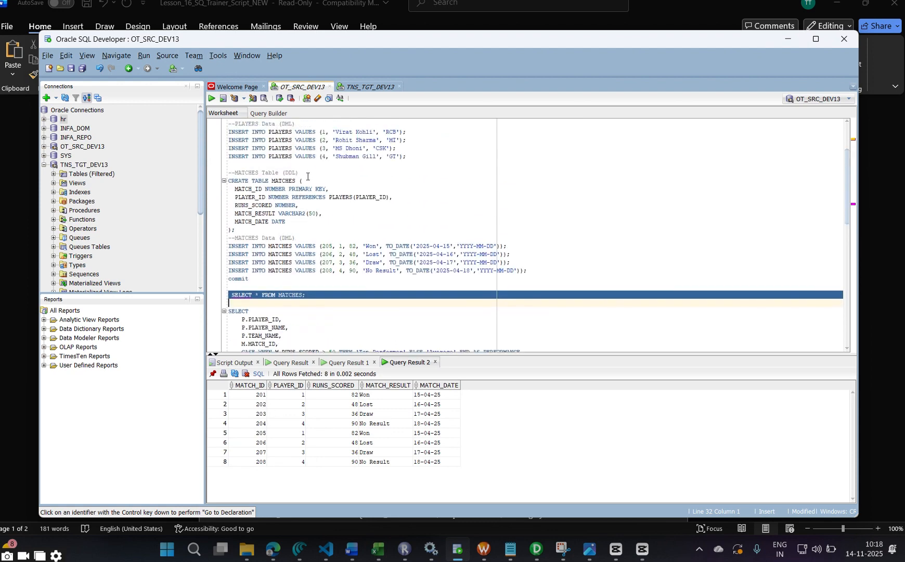
scroll(307, 174, "up", 2)
left_click(304, 156)
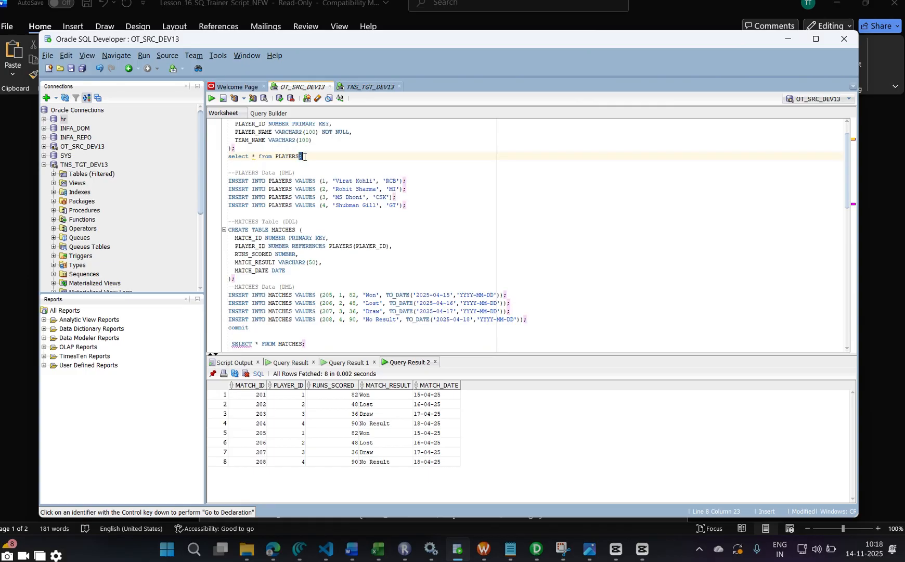
triple_click(304, 156)
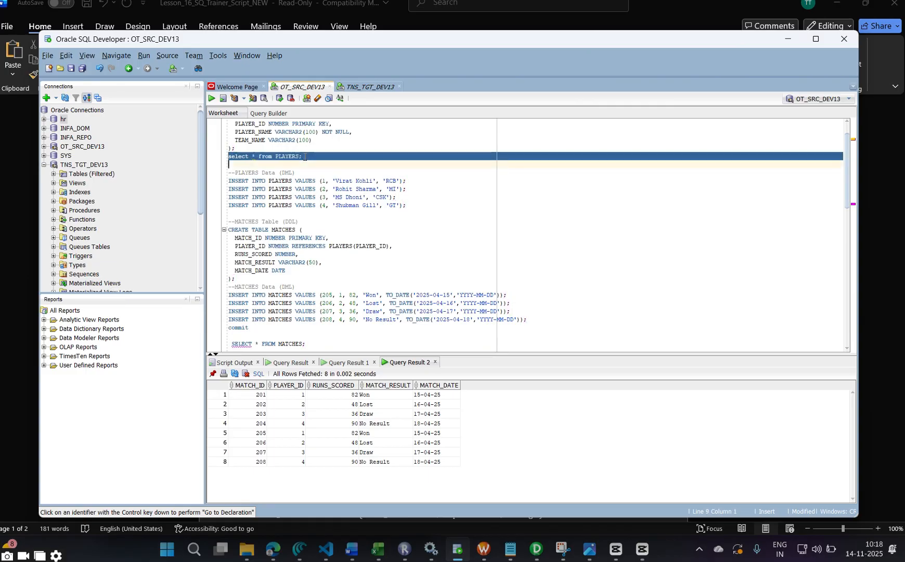
left_click(212, 99)
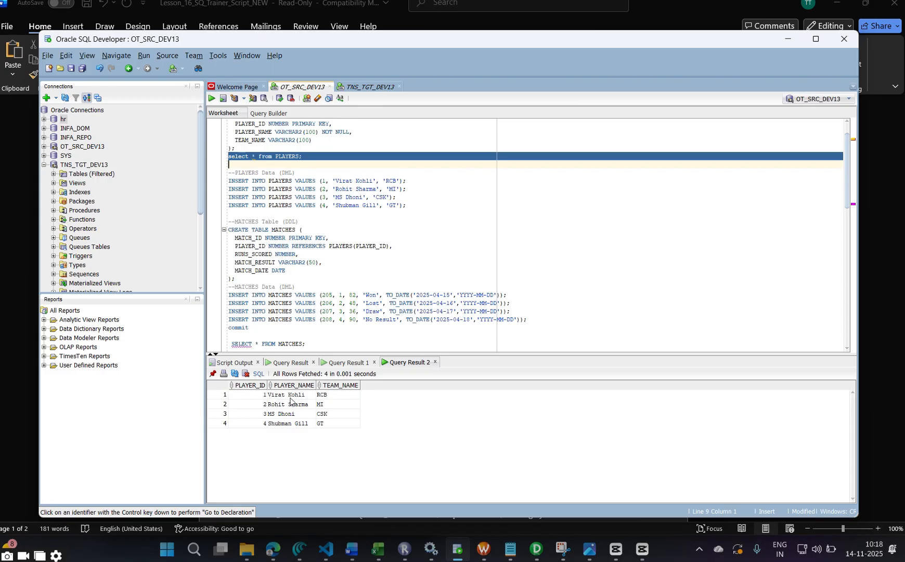
Examine the player IDs, player names and team names in the PLAYERS query result.
left_click(283, 407)
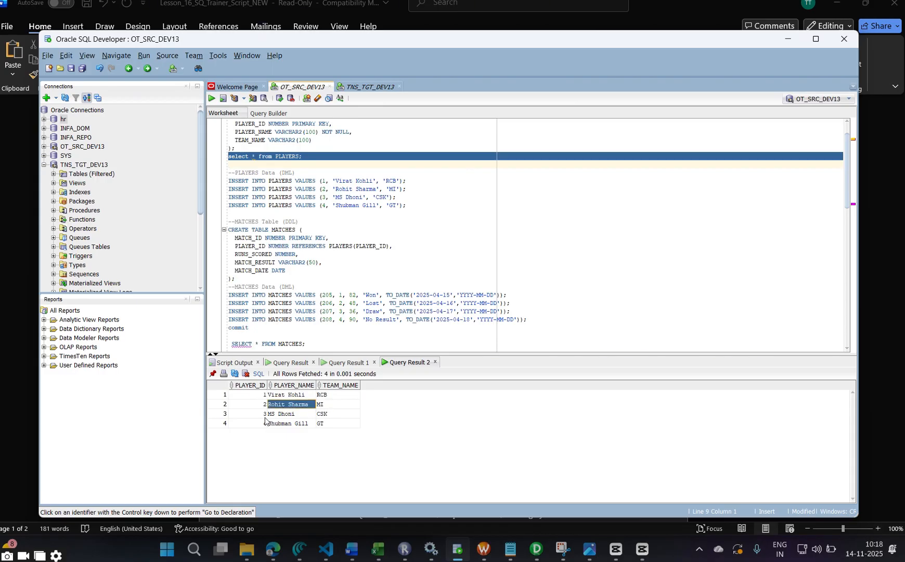
left_click(290, 416)
left_click(329, 415)
left_click(286, 424)
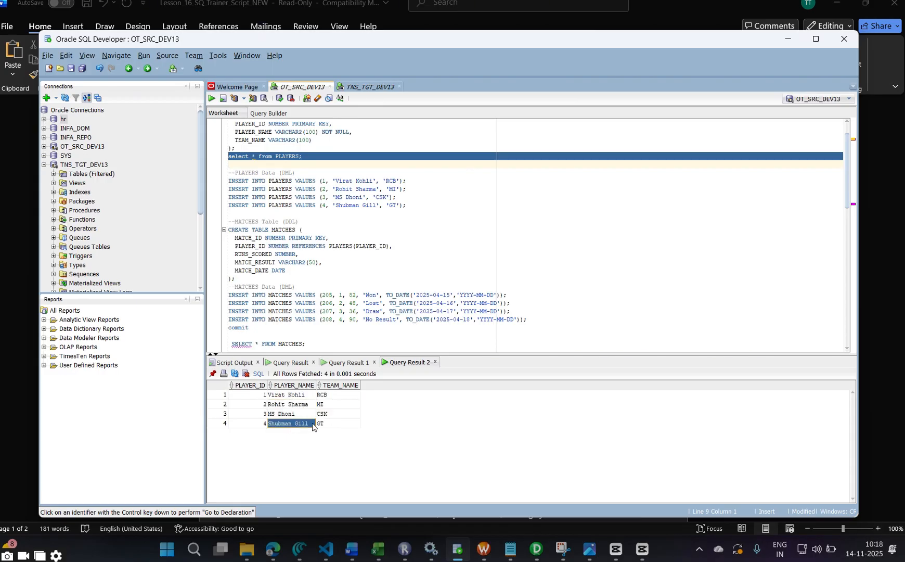
left_click(329, 424)
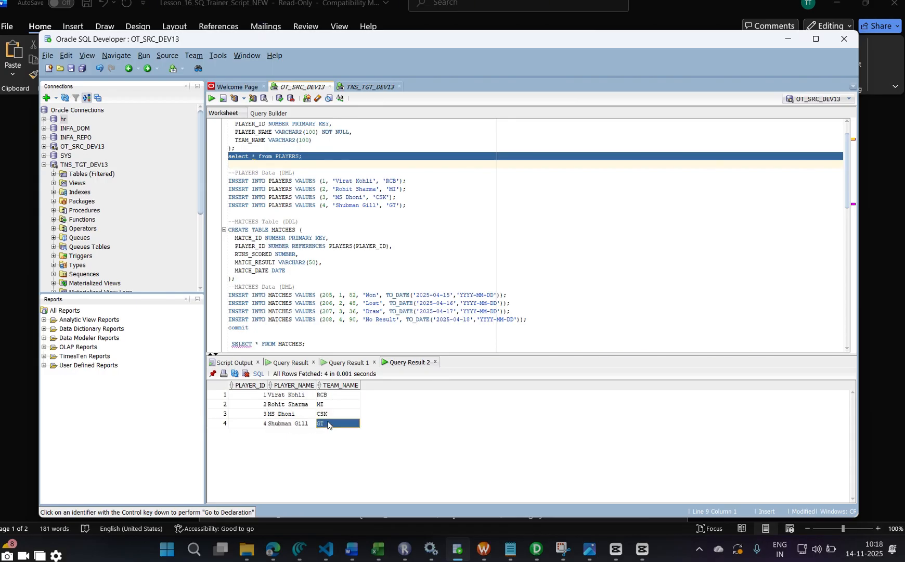
left_click(261, 424)
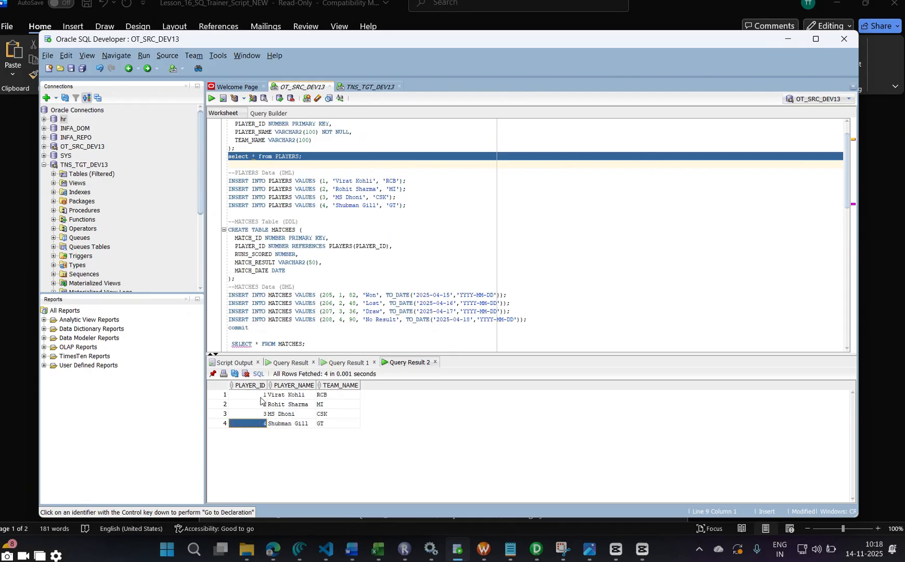
left_click(260, 395)
left_click(261, 414)
left_click(262, 424)
left_click(283, 396)
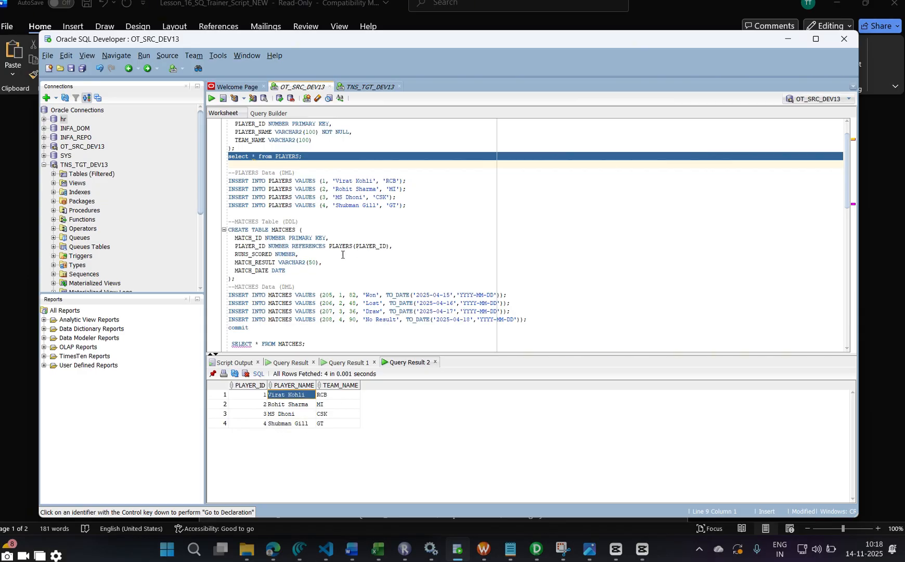
Query all rows of the MATCHES table again.
scroll(375, 242, "down", 1)
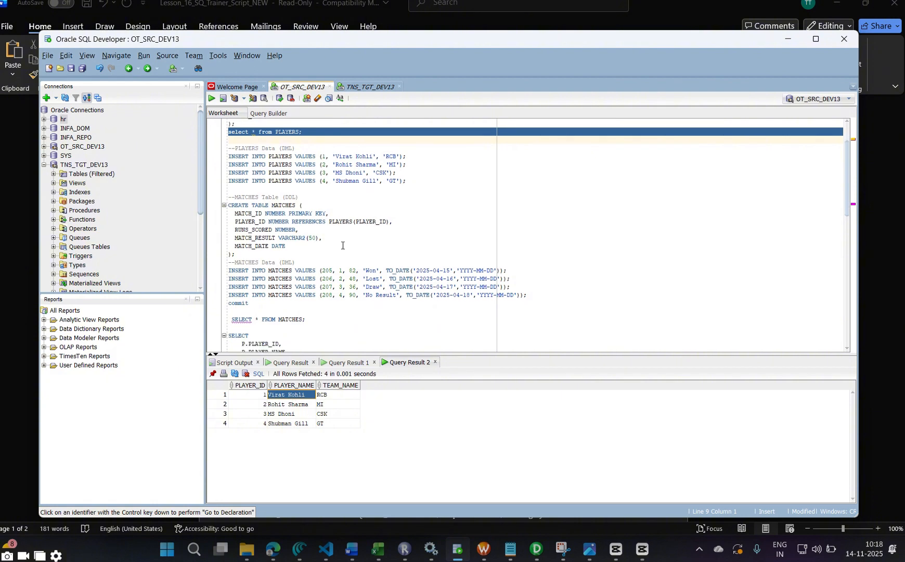
scroll(383, 299, "down", 3)
scroll(284, 279, "down", 4)
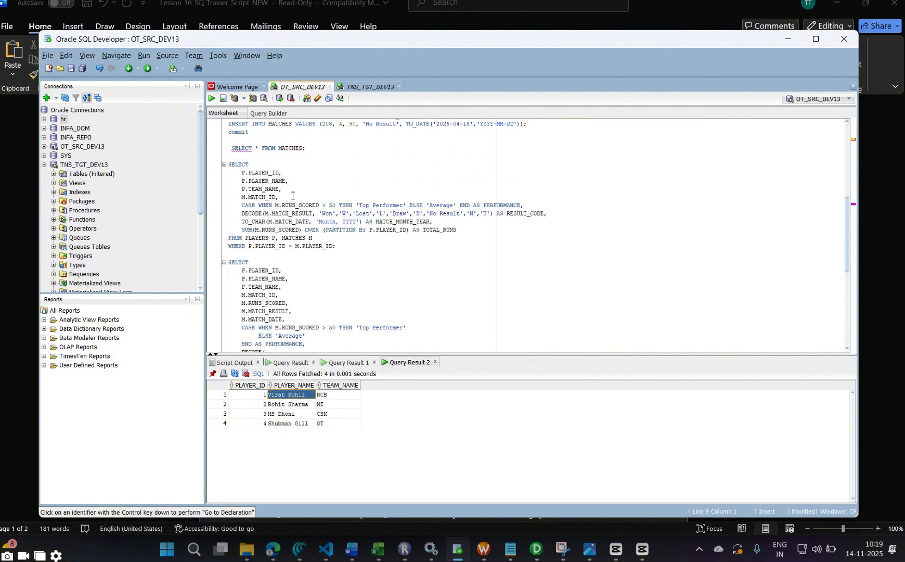
triple_click(307, 149)
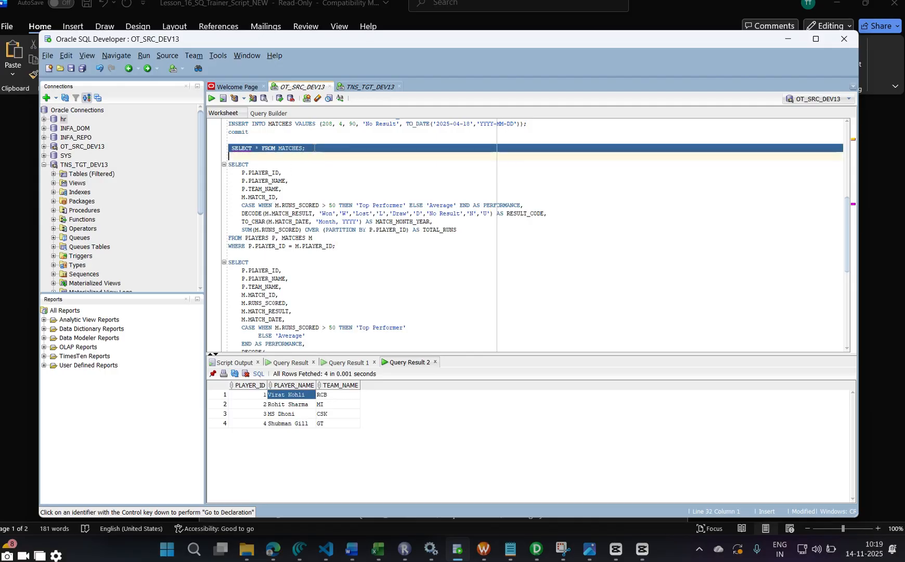
left_click(211, 98)
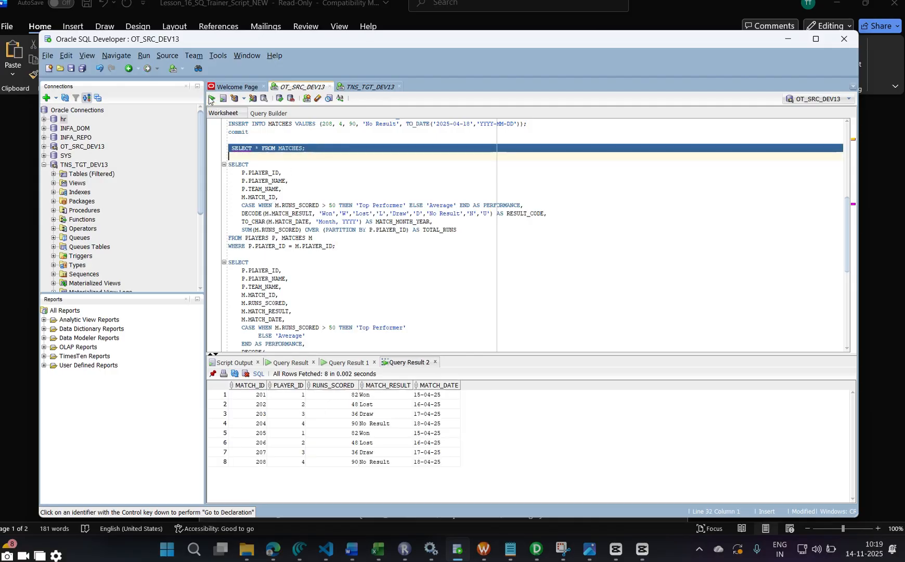
Examine the MATCH_ID and PLAYER_ID columns of the MATCHES result, checking how player IDs repeat across matches.
left_click(254, 390)
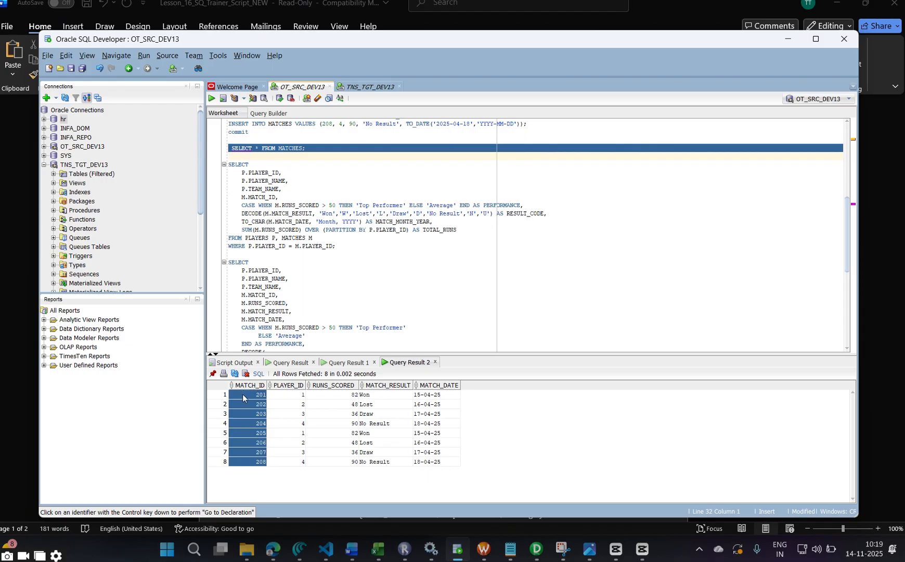
left_click(289, 386)
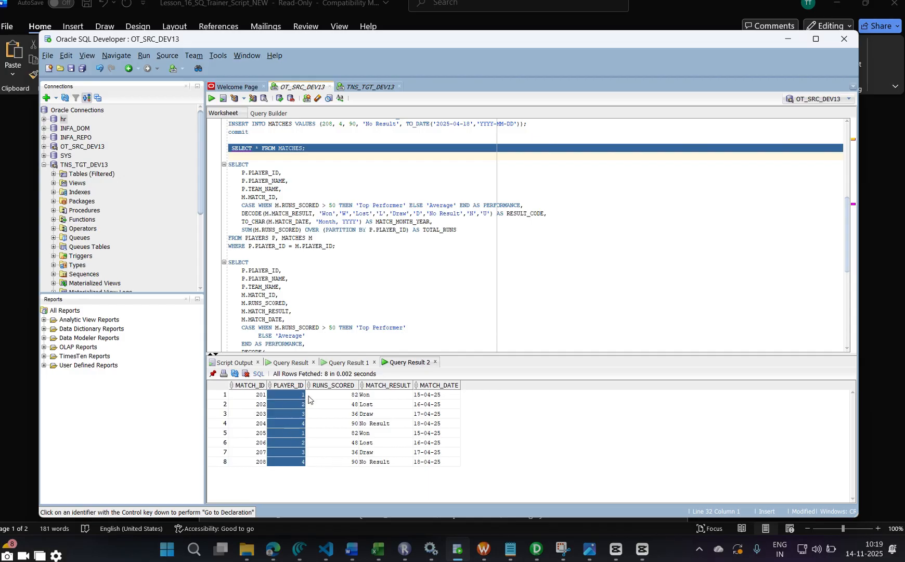
left_click(298, 397)
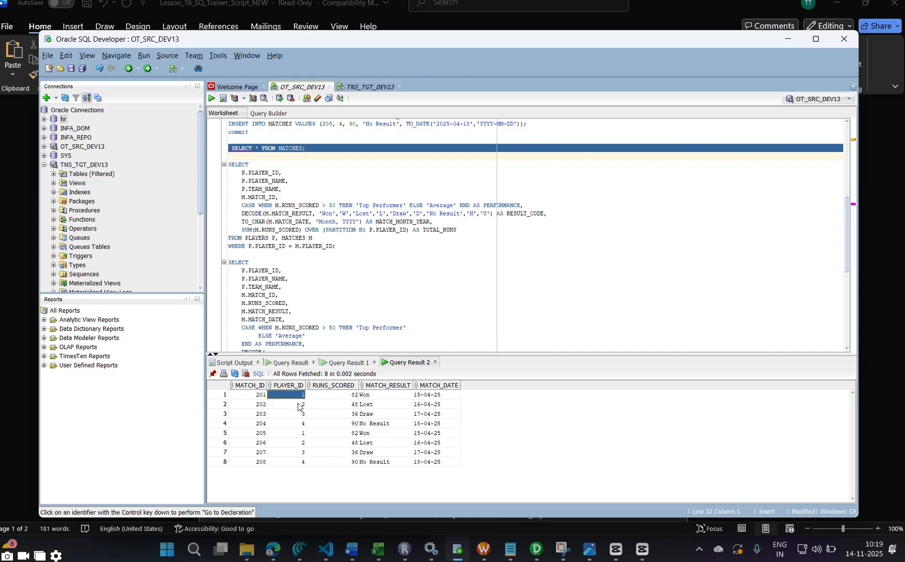
left_click(299, 405)
left_click(301, 415)
left_click(303, 425)
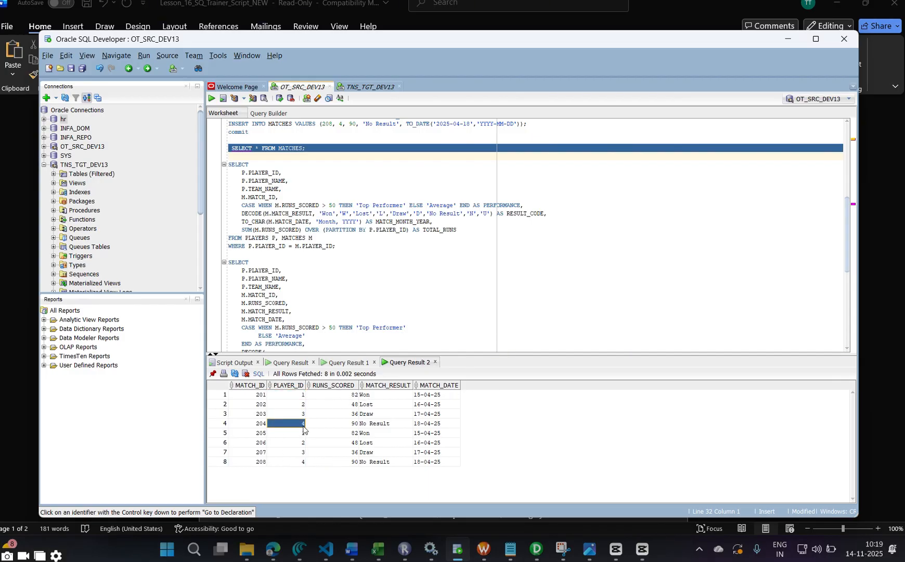
left_click(300, 433)
left_click(302, 443)
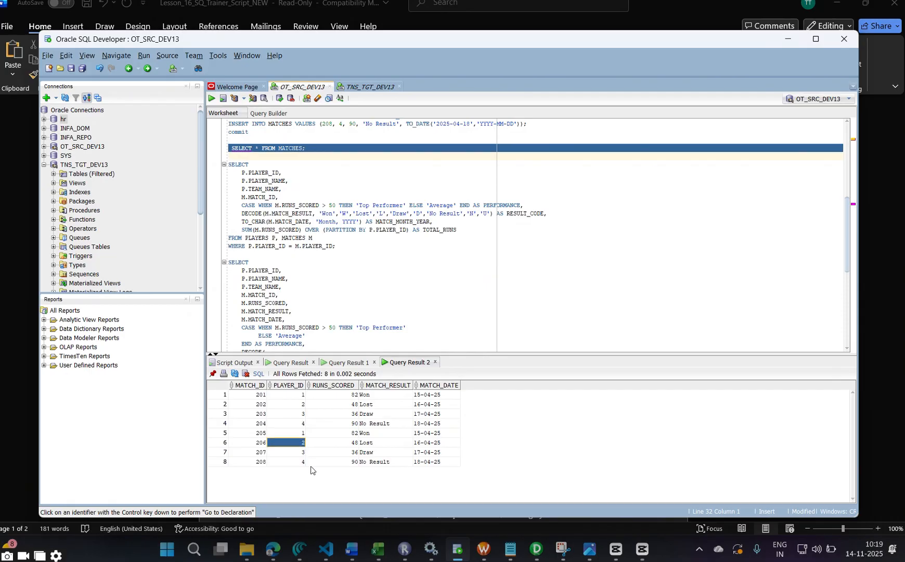
left_click(259, 432)
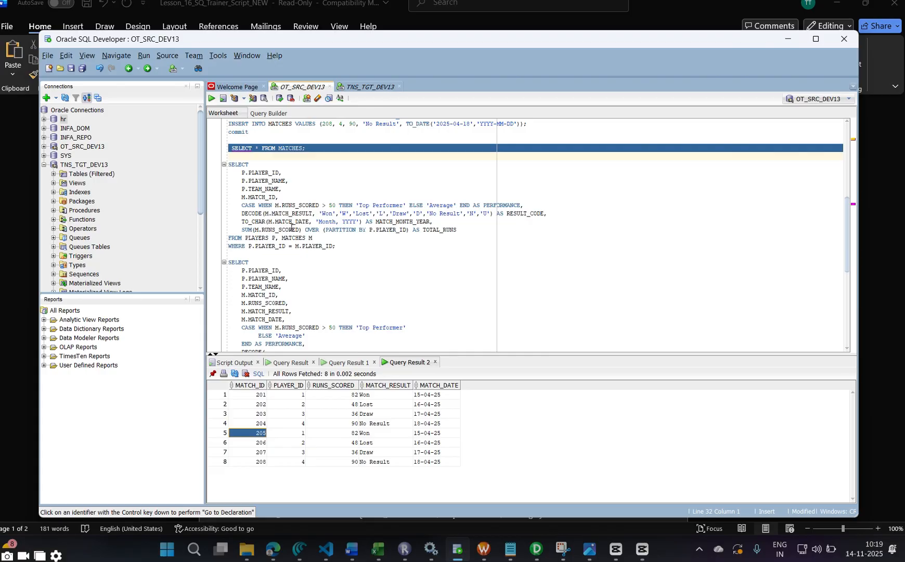
Try to run the four MATCHES INSERT statements for match IDs 205 to 208, and check the MATCH_ID primary key definition.
scroll(291, 227, "up", 5)
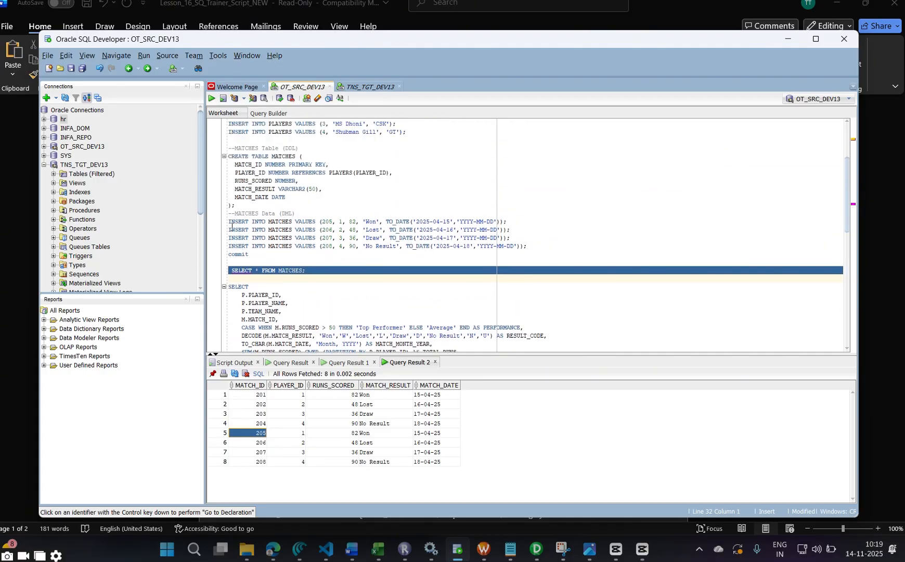
left_click_drag(231, 227, 447, 251)
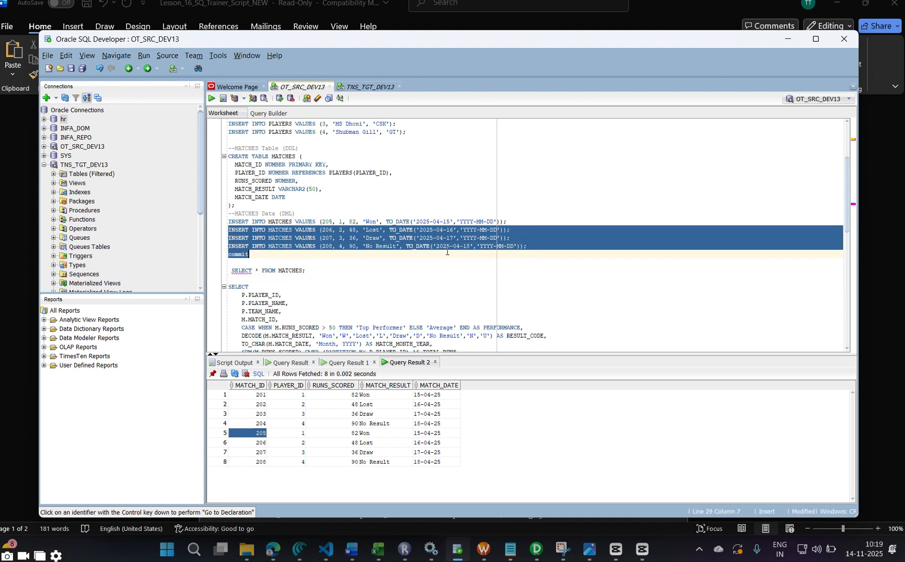
left_click(327, 222)
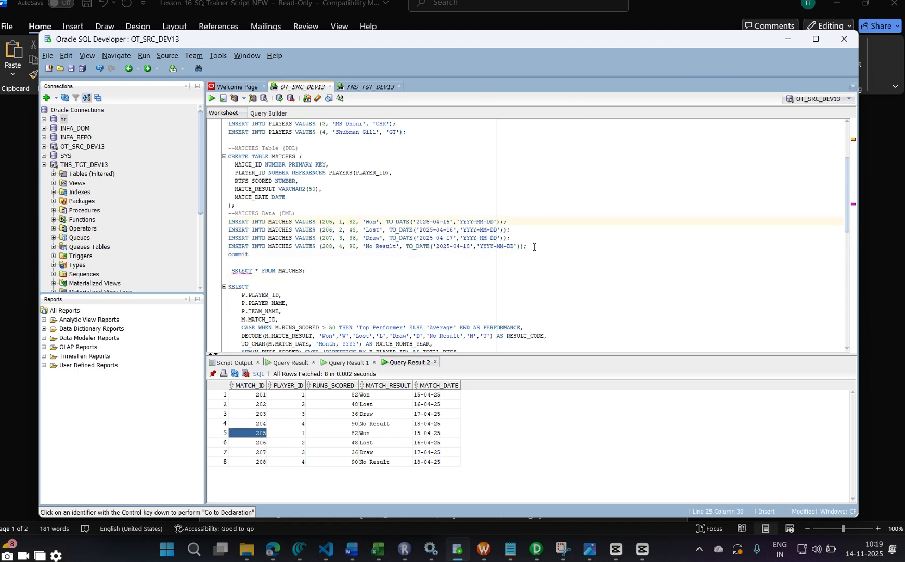
left_click_drag(534, 247, 229, 223)
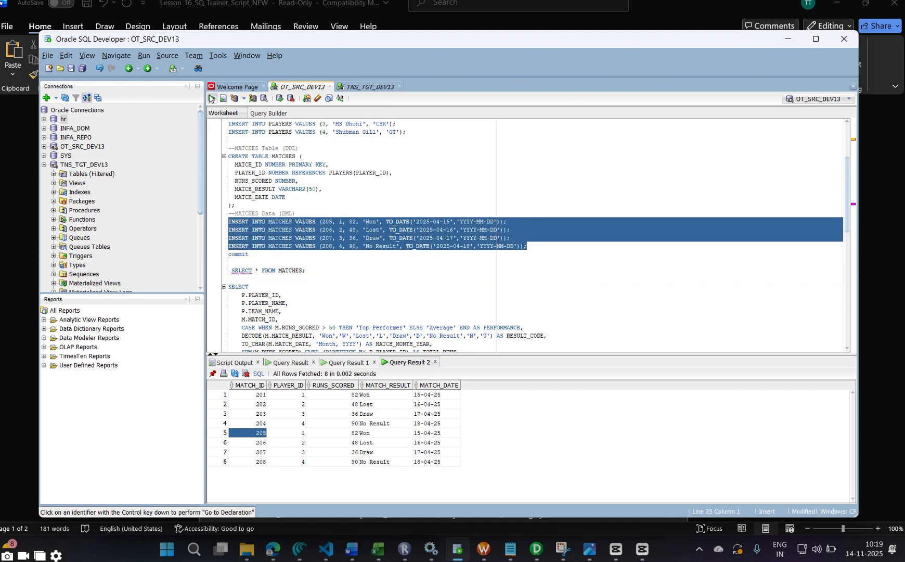
left_click(211, 99)
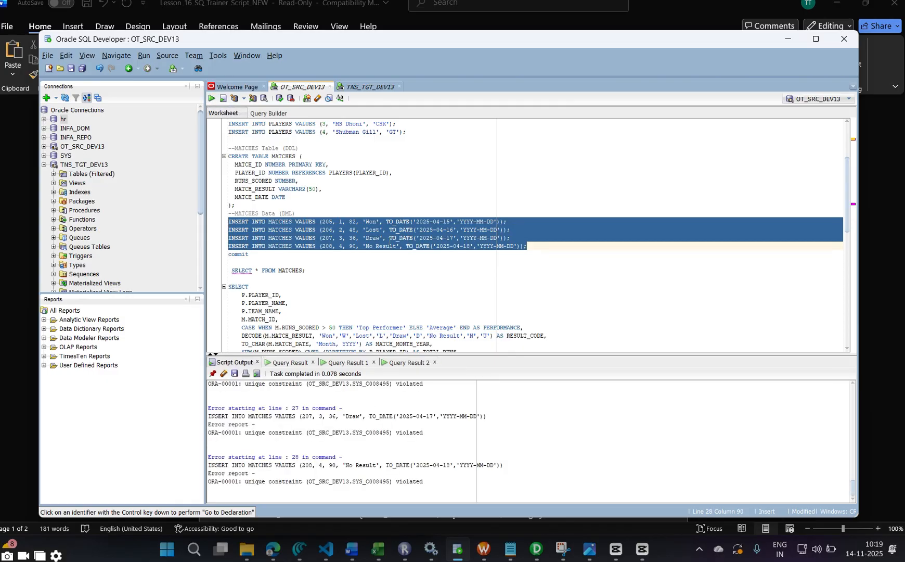
scroll(323, 235, "up", 2)
left_click_drag(333, 213, 241, 213)
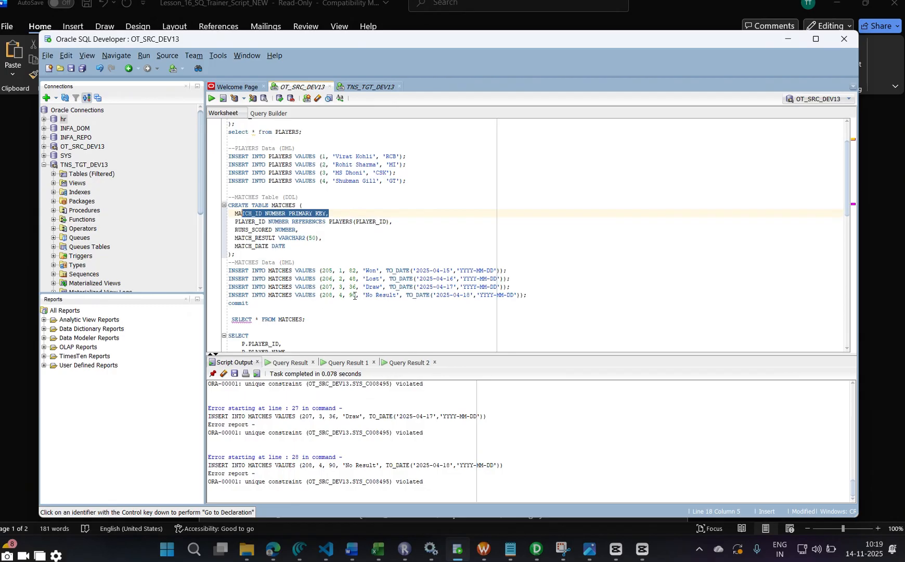
Change the match IDs in the four MATCHES INSERT statements to 209, 210, 211 and 212.
left_click(333, 271)
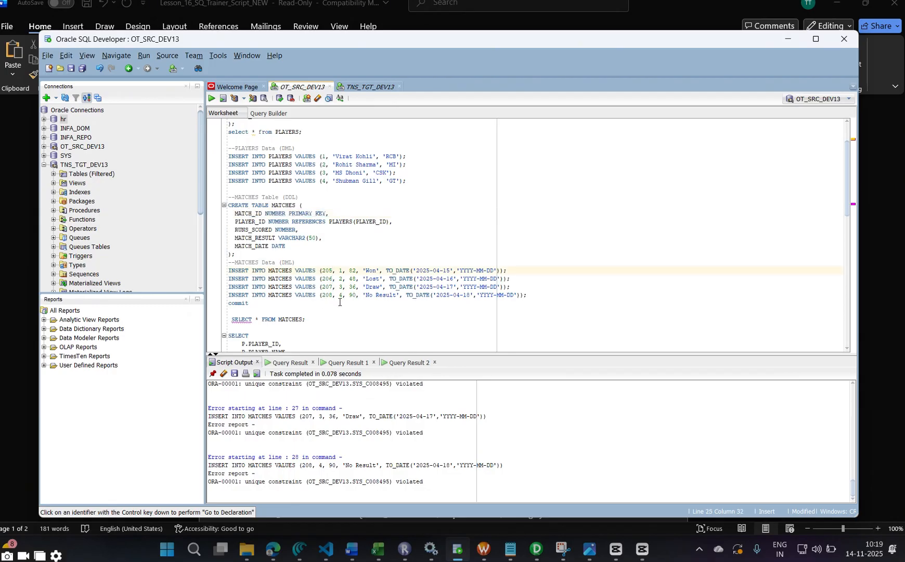
key("BackSpace")
type("9")
left_click_drag(330, 269, 334, 280)
left_click(334, 282)
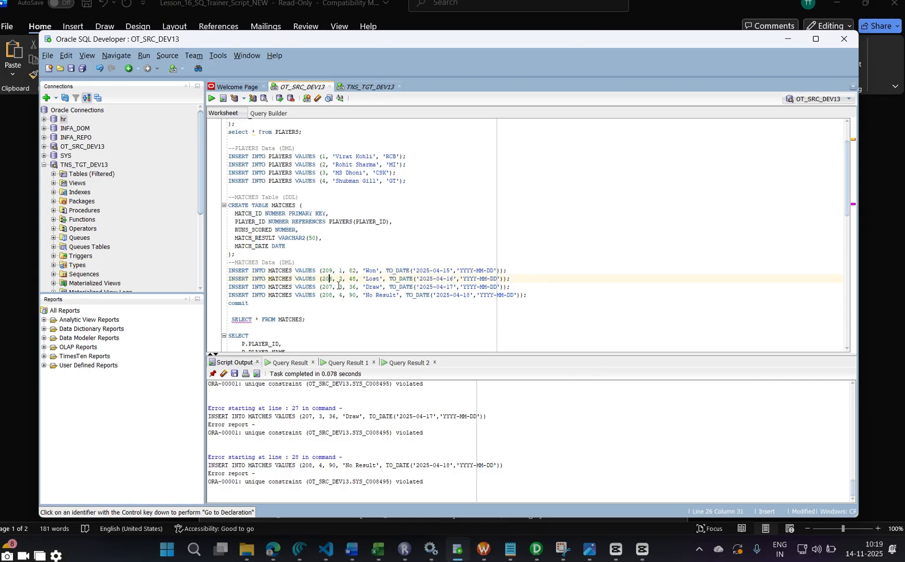
key("BackSpace")
key("BackSpace")
type("10")
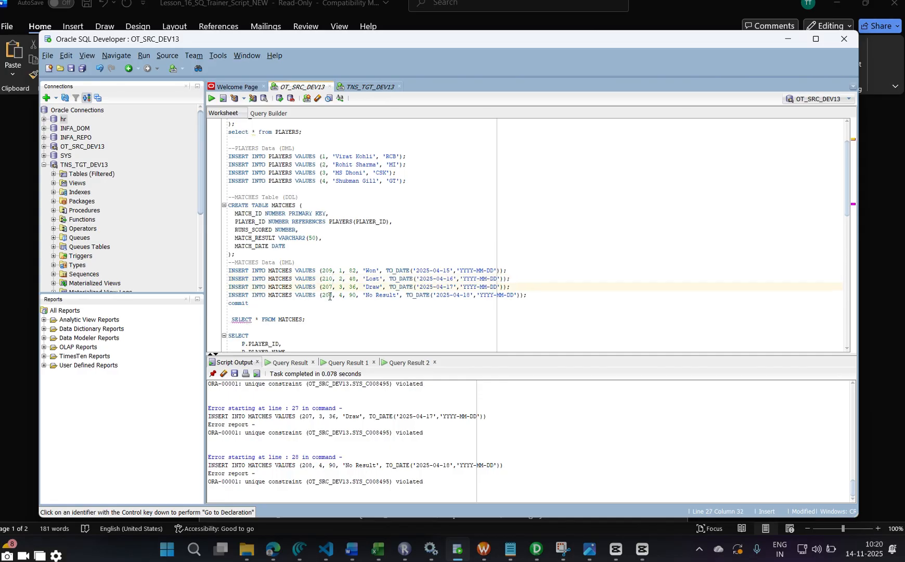
key("BackSpace")
key("BackSpace")
type("11")
key("BackSpace")
key("BackSpace")
type("12")
left_click_drag(528, 295, 229, 270)
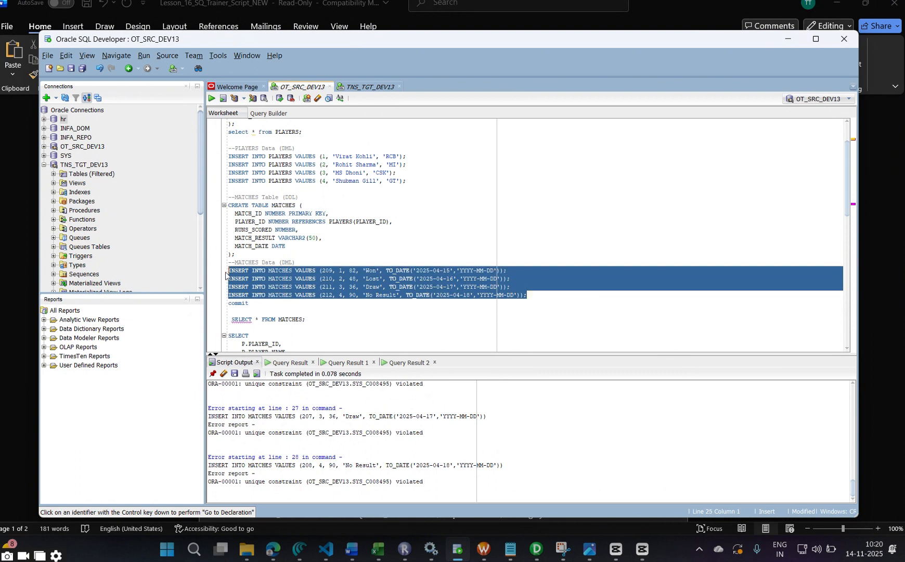
left_click(330, 287)
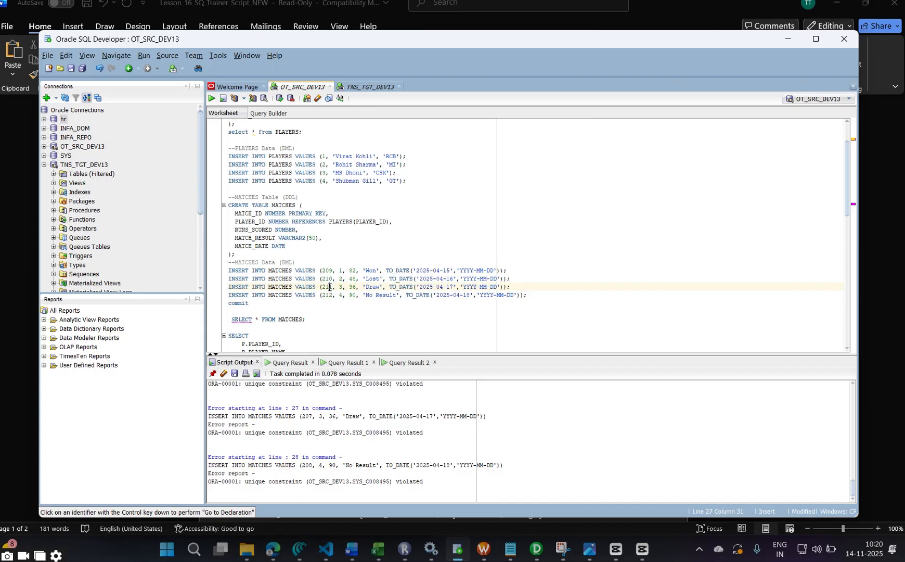
left_click(329, 295)
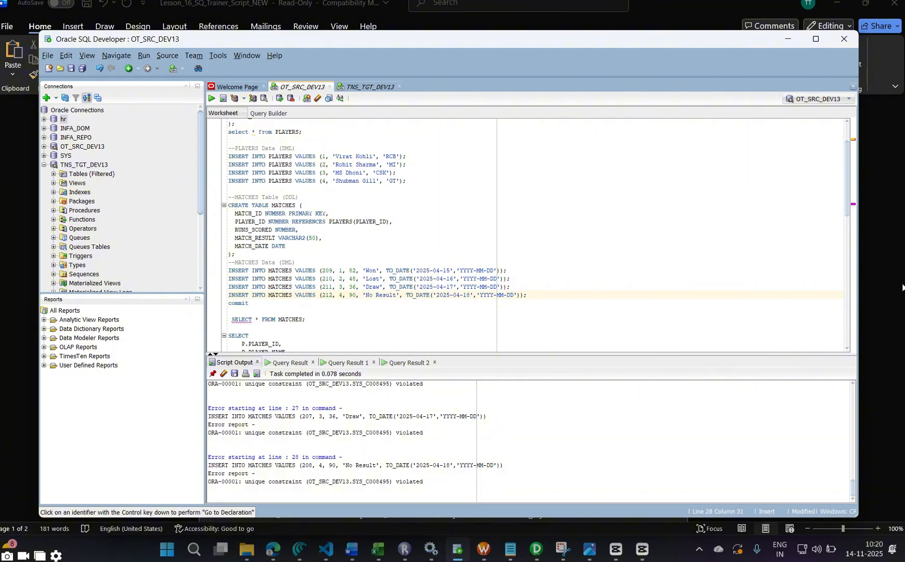
Set the match dates for IDs 210, 211 and 212 to 2025-05-16, 2025-06-17 and 2025-07-18, and run the four INSERT statements.
left_click(439, 270)
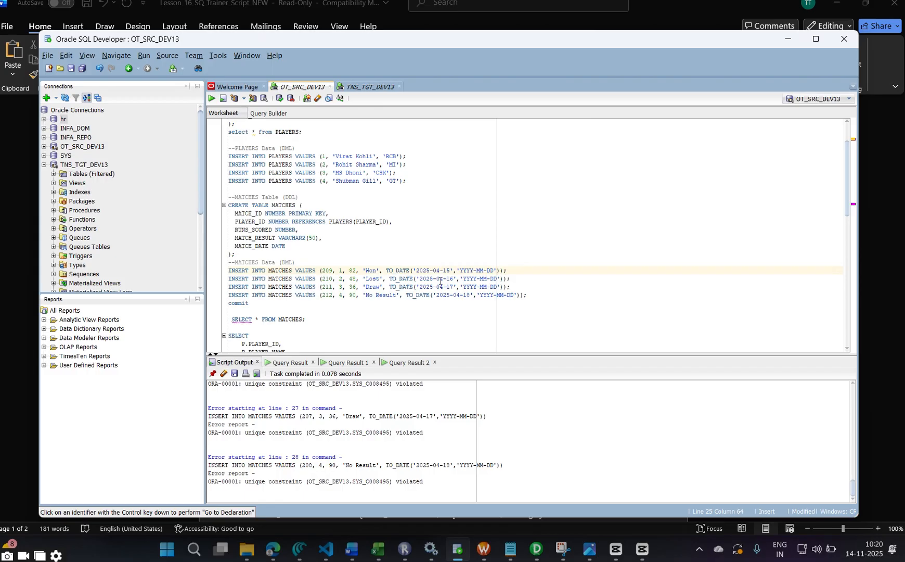
left_click_drag(444, 281, 448, 282)
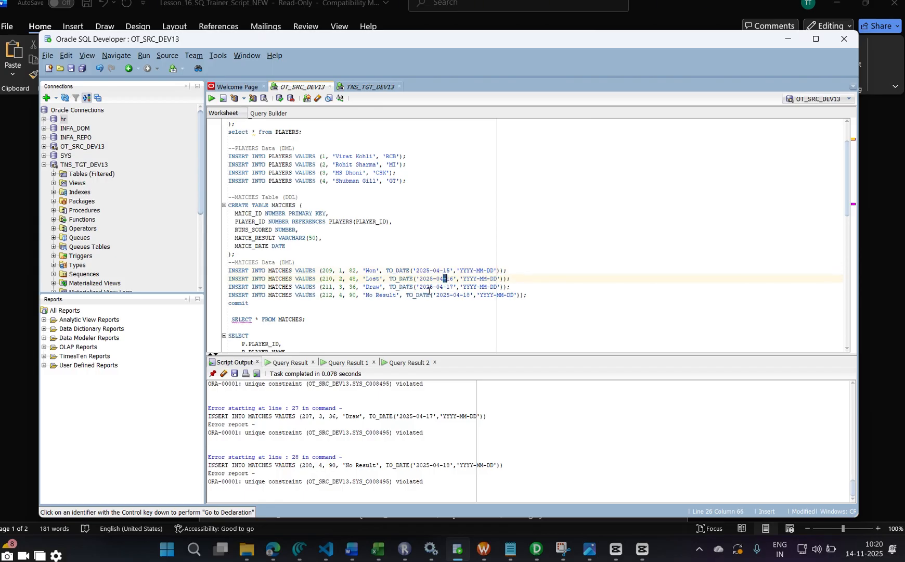
key("BackSpace")
type("5")
key("BackSpace")
type("6")
left_click(457, 295)
double_click(458, 295)
type("07")
left_click_drag(528, 295, 228, 270)
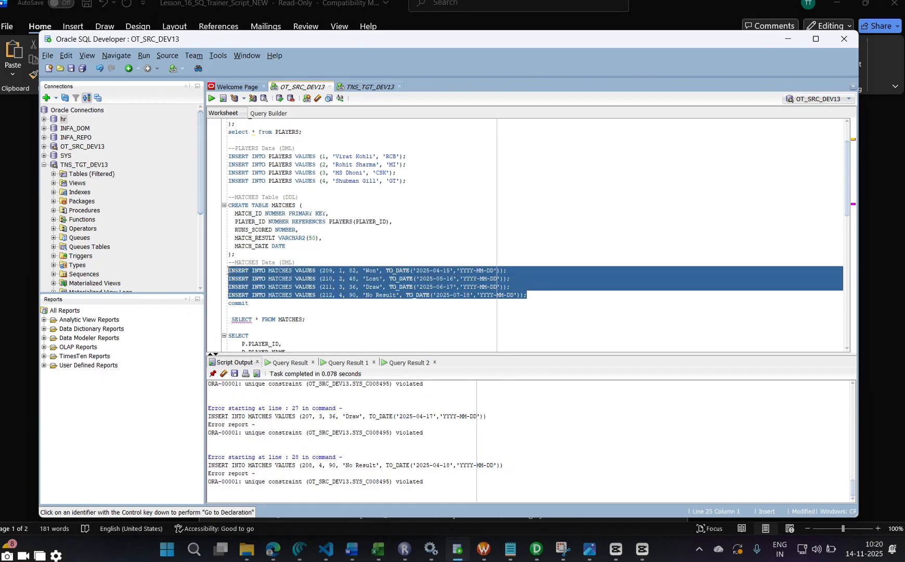
left_click(212, 98)
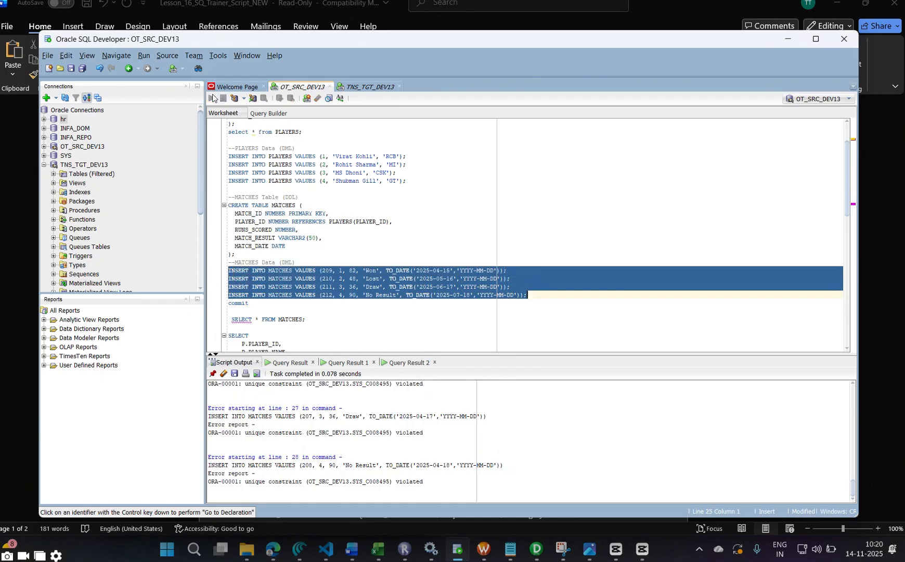
Complete the commit statement with a semicolon and run it, and query all rows of the MATCHES table.
left_click(257, 304)
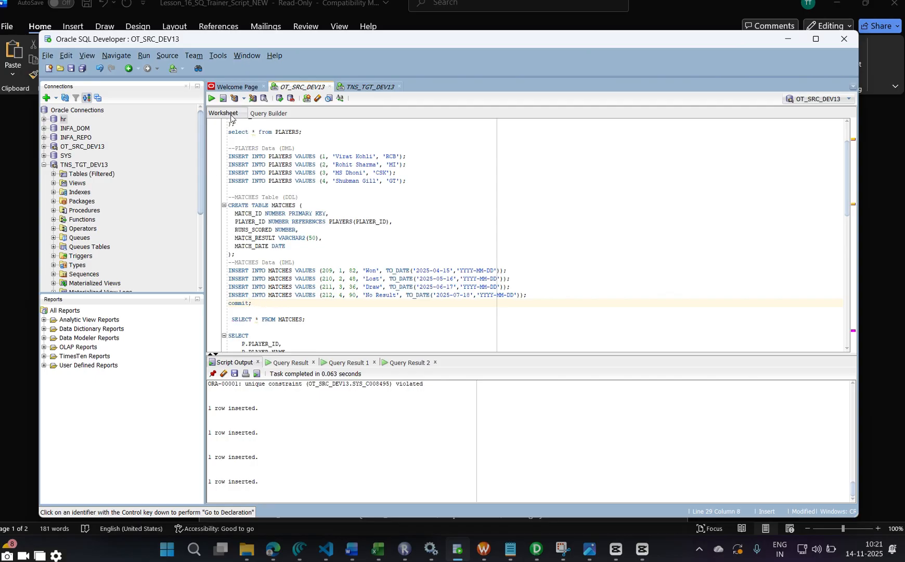
left_click(211, 100)
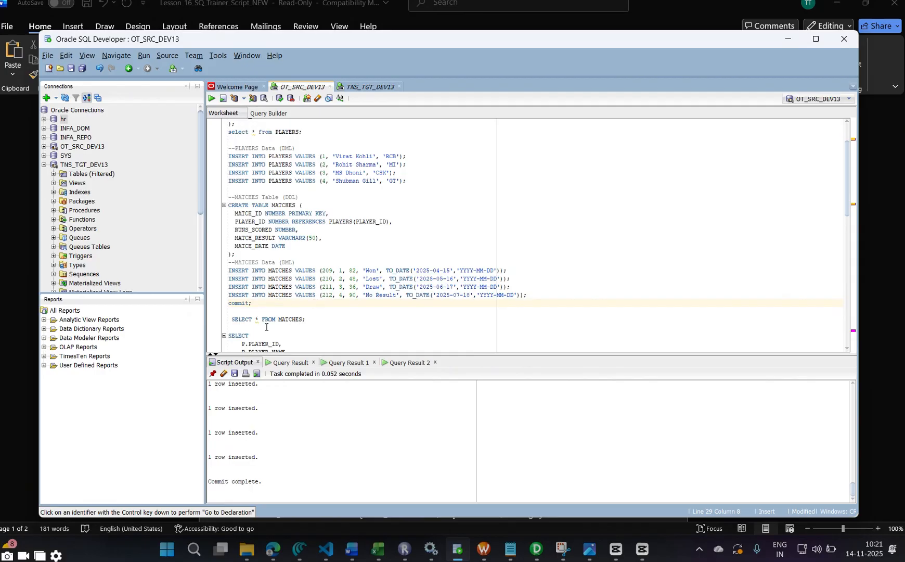
left_click(325, 315)
triple_click(325, 318)
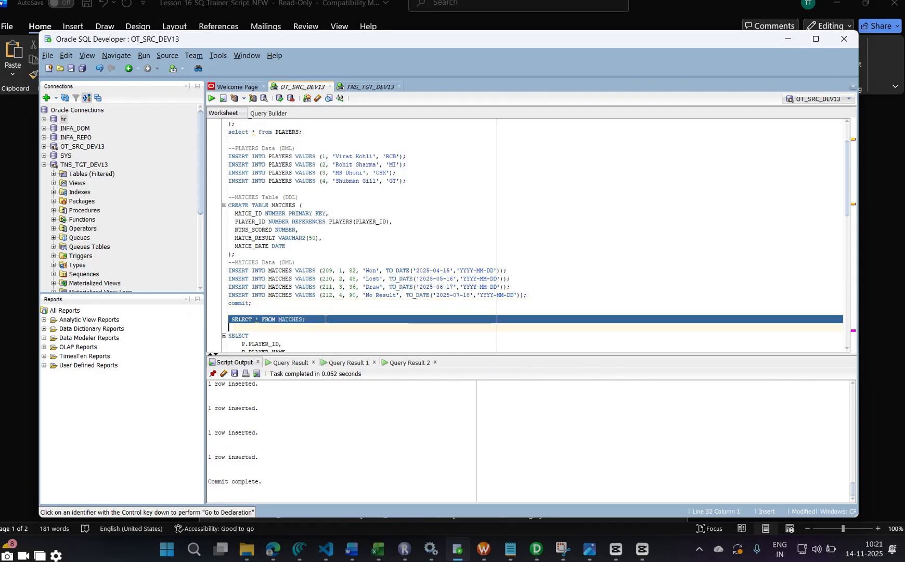
left_click(211, 99)
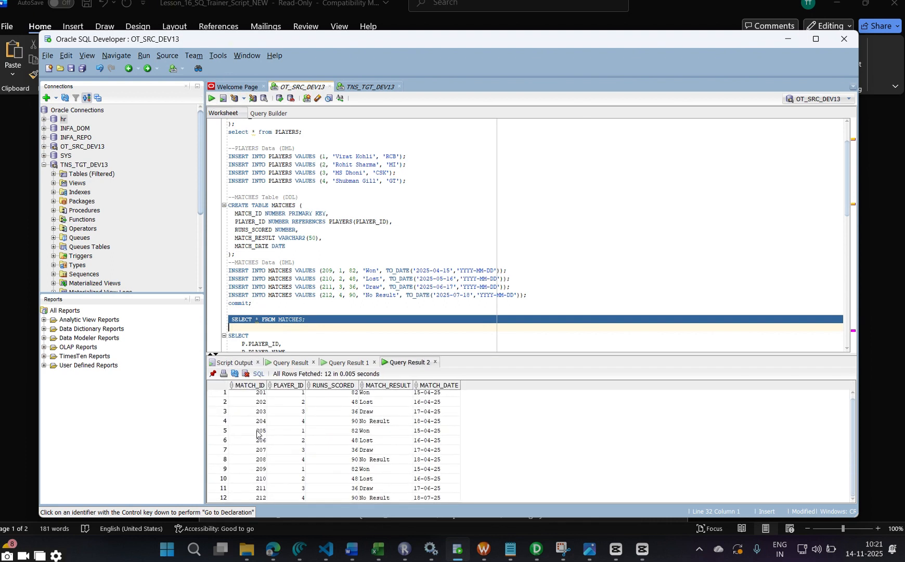
scroll(249, 402, "up", 1)
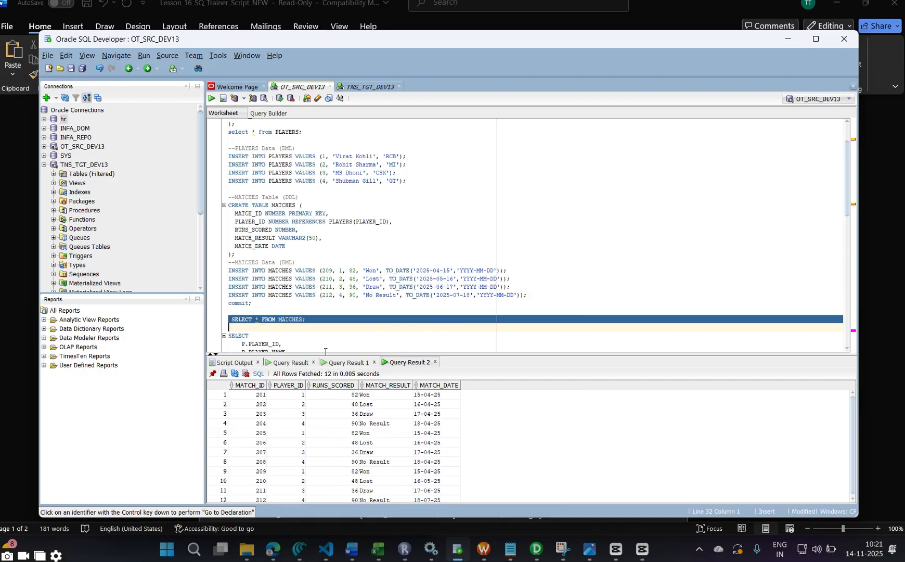
Compare the RUNS_SCORED and PLAYER_ID values with the CASE expression for PERFORMANCE in the PLAYERS and MATCHES join query.
scroll(338, 331, "down", 4)
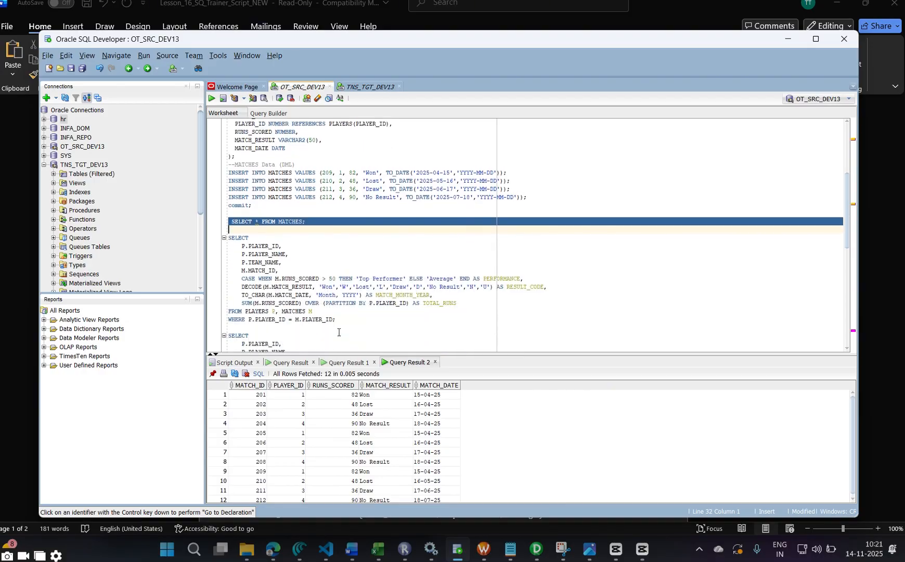
left_click(313, 415)
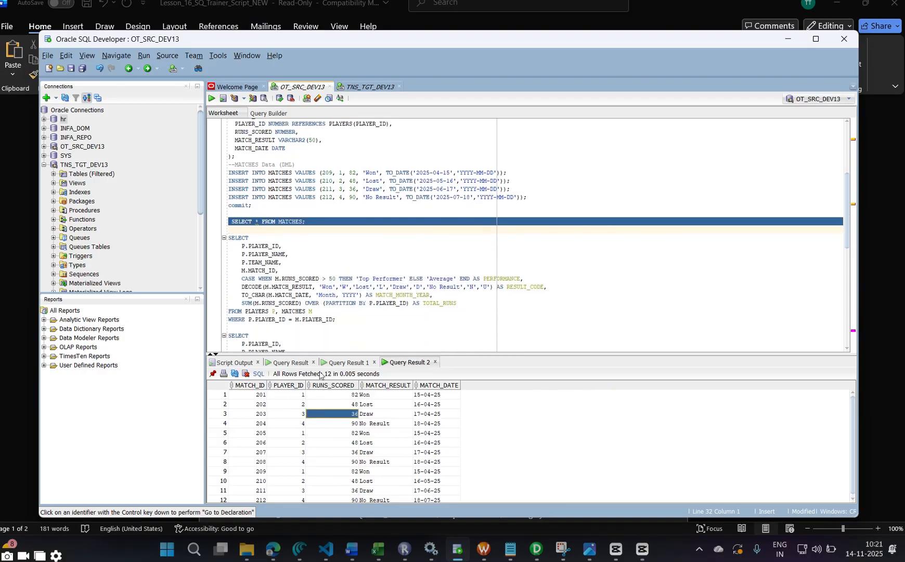
left_click(315, 395)
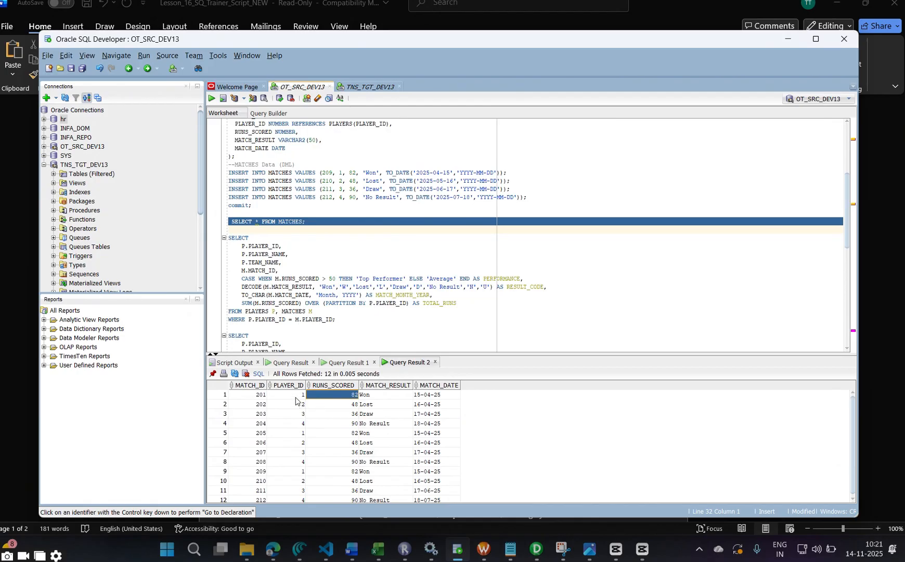
left_click(297, 397)
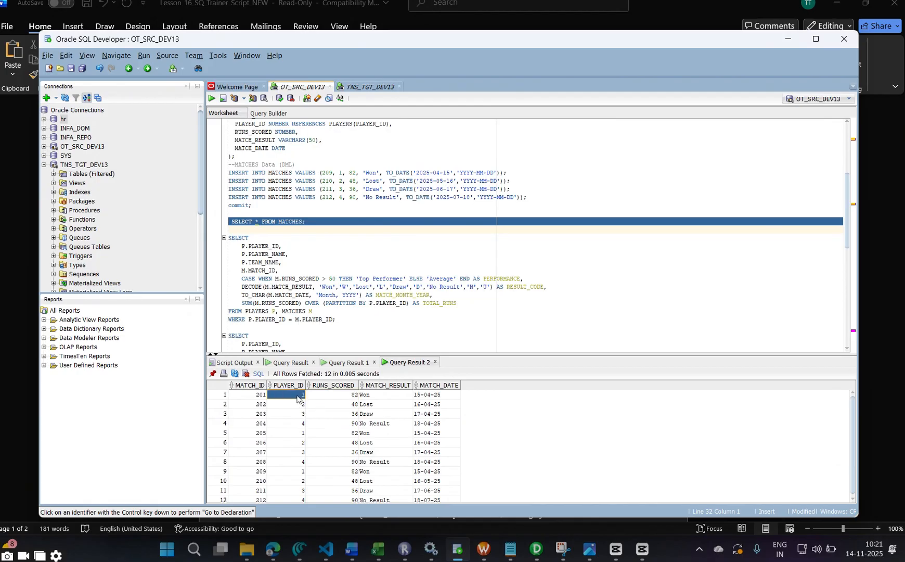
double_click(509, 276)
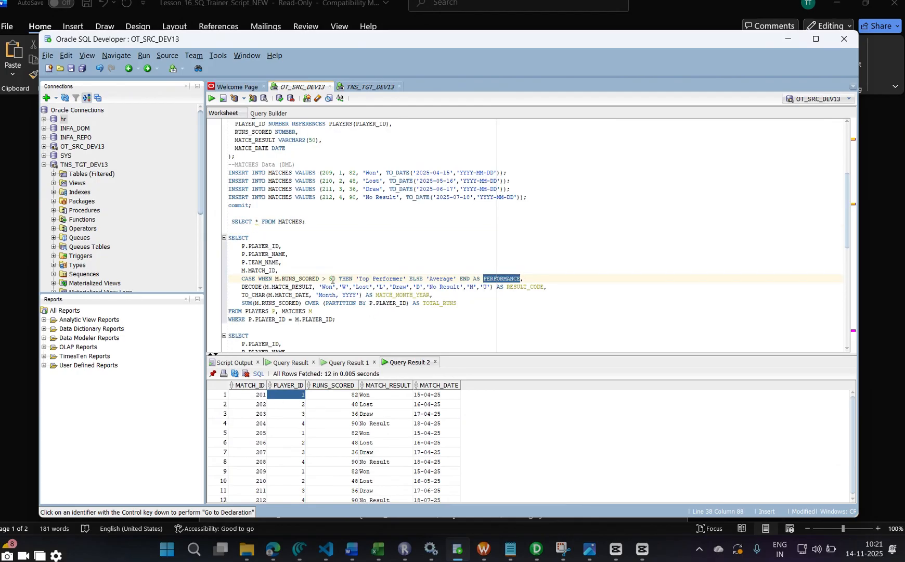
left_click_drag(337, 279, 278, 279)
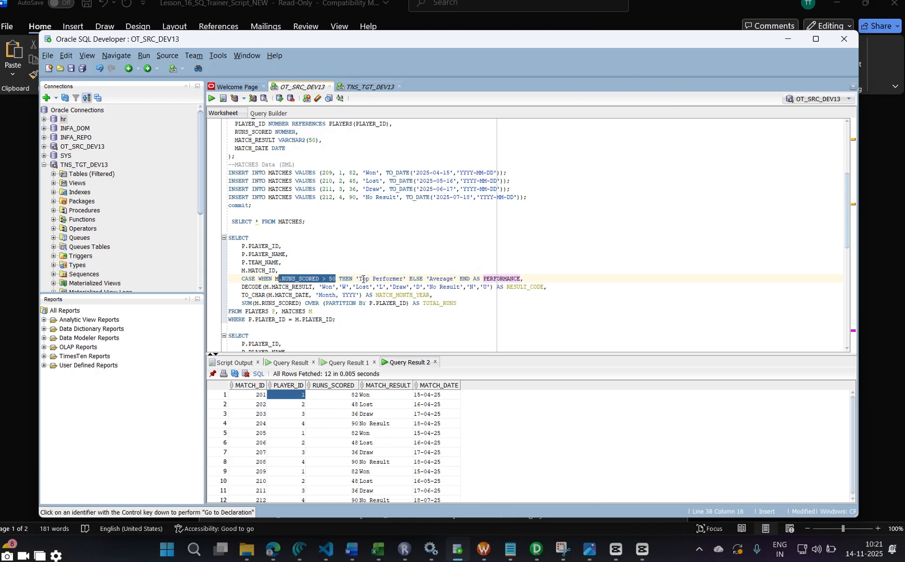
left_click_drag(242, 279, 413, 279)
scroll(490, 305, "down", 2)
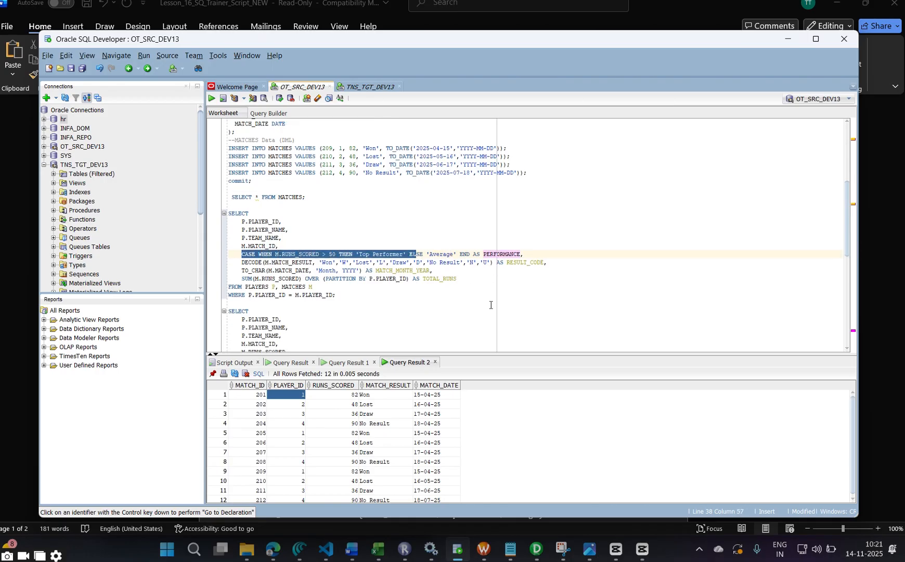
Switch to the Cricket_Business_Requirement_NEW workbook in Excel and review the business logic for the RUNS_SCORED field.
left_click(380, 547)
left_click(276, 260)
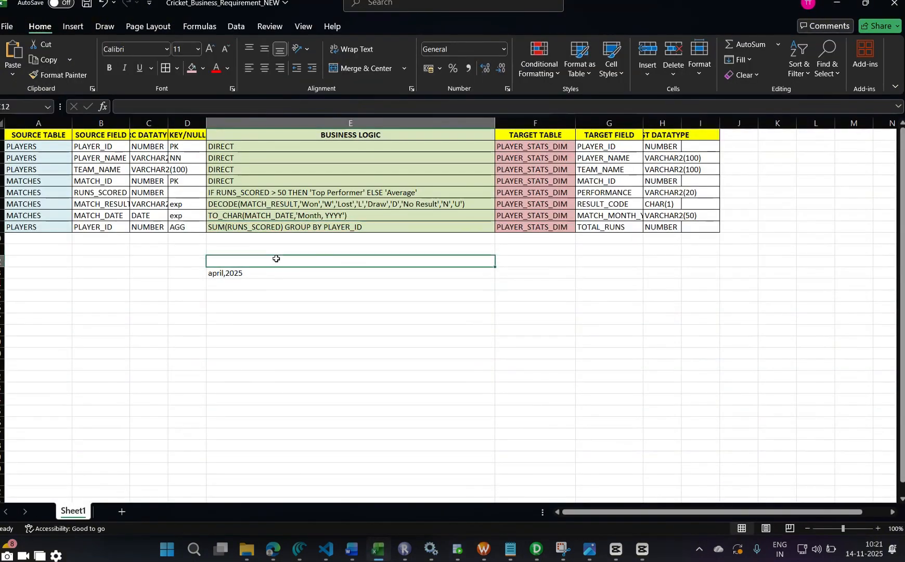
left_click(46, 160)
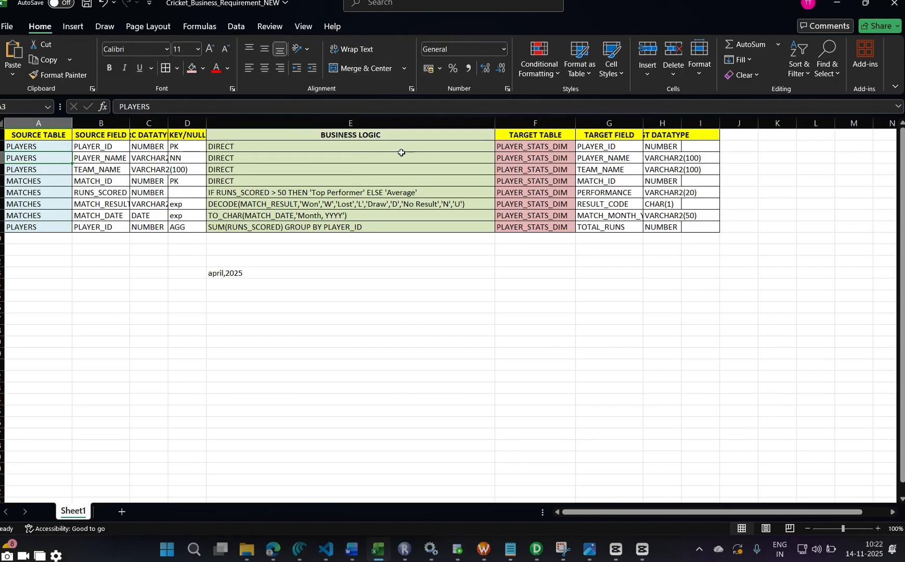
left_click(232, 195)
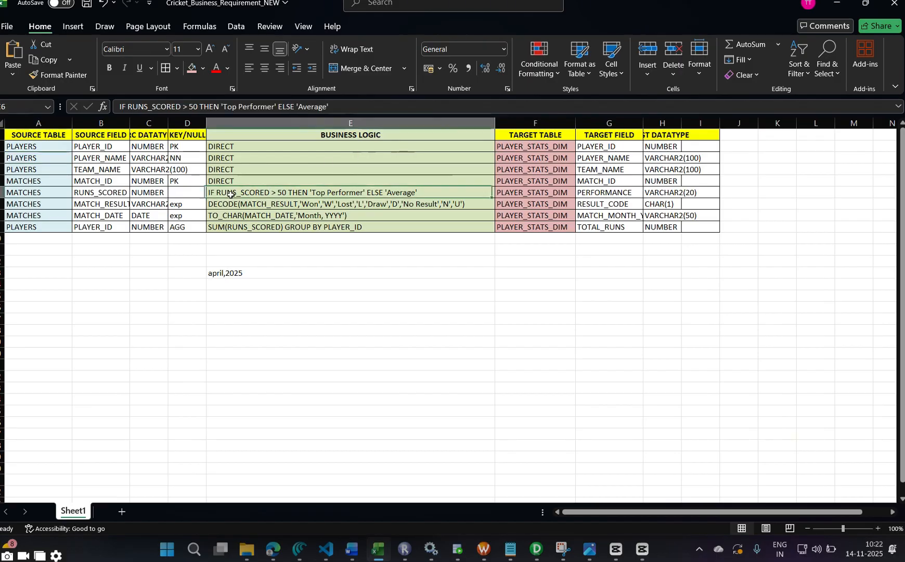
double_click(272, 192)
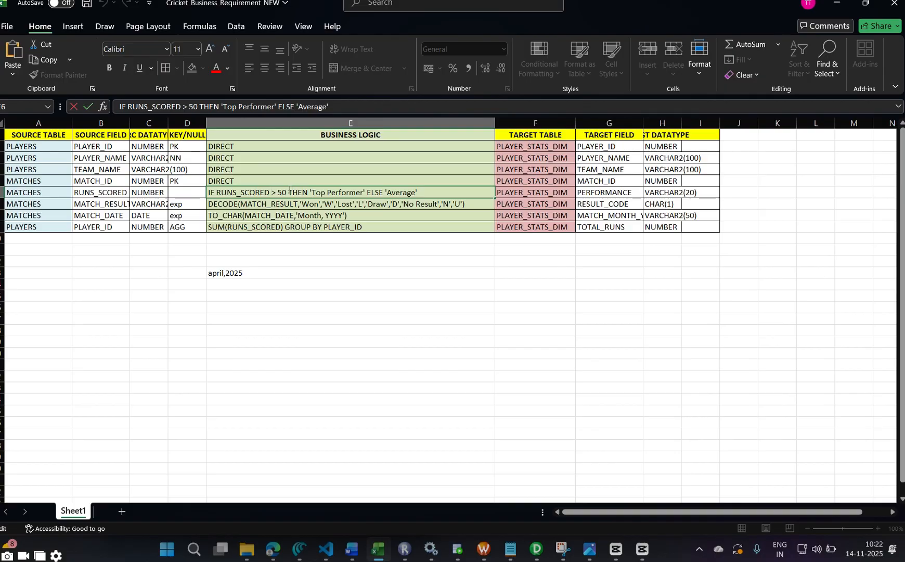
left_click_drag(289, 191, 375, 191)
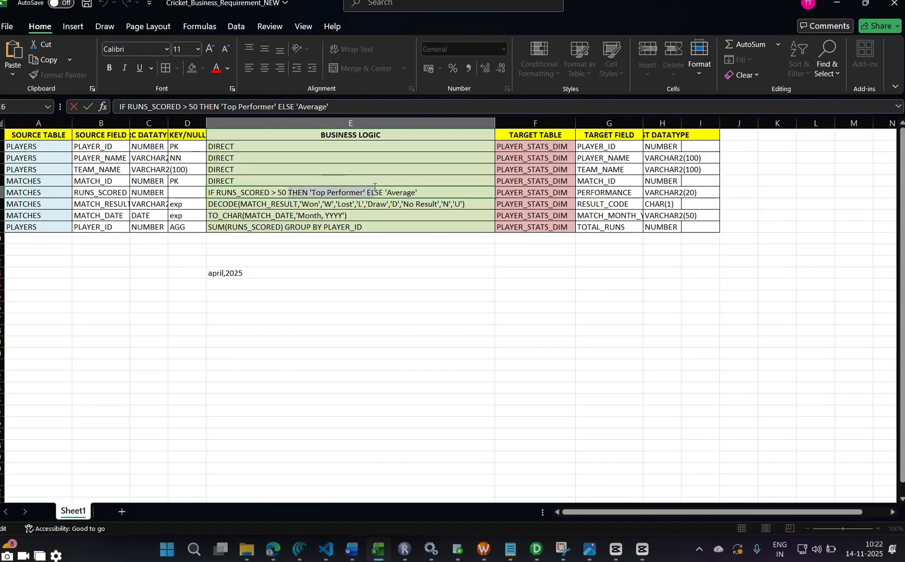
left_click(424, 191)
Review the DECODE business logic for MATCH_RESULT, focusing on how 'Won' maps to a code.
left_click(232, 205)
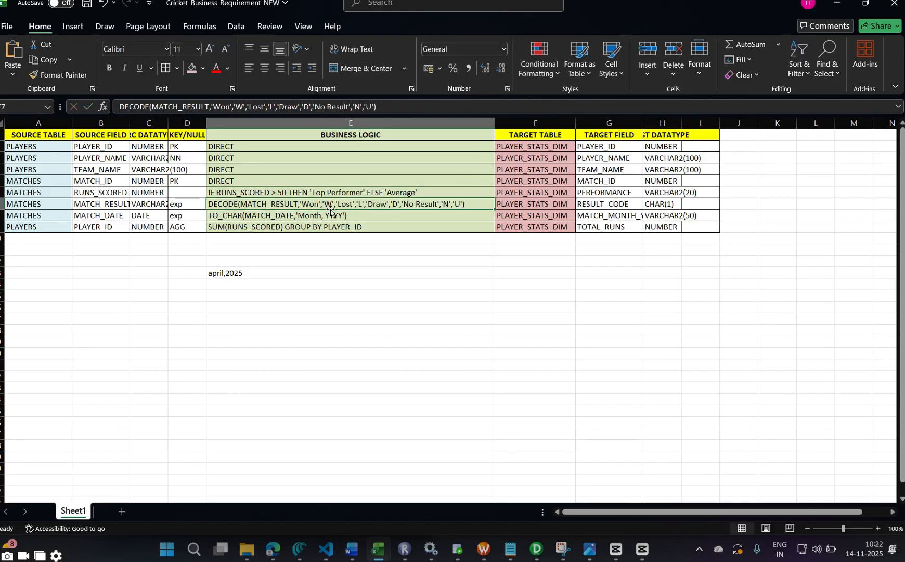
double_click(314, 204)
double_click(316, 205)
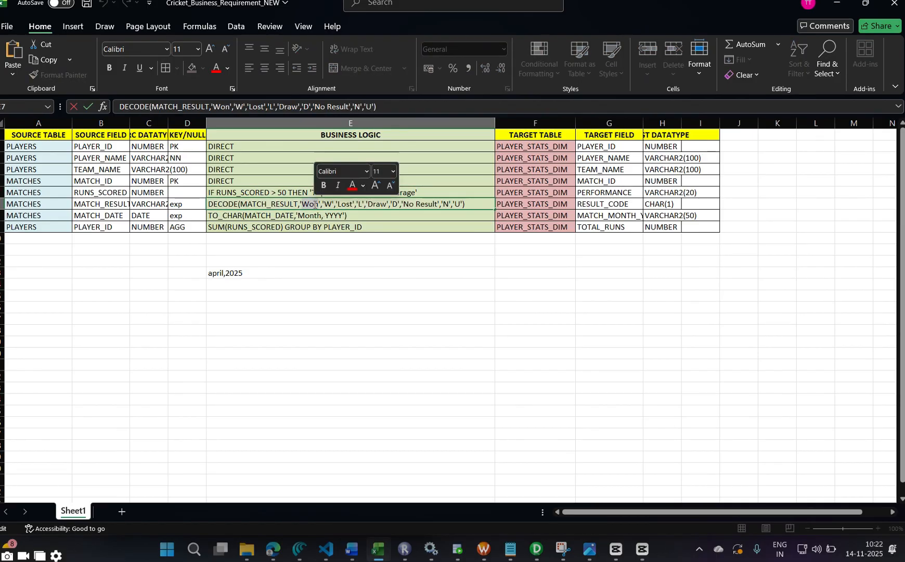
left_click(342, 203)
Switch to SQL Developer and examine the different MATCH_RESULT values in the MATCHES query result.
key("alt+Tab")
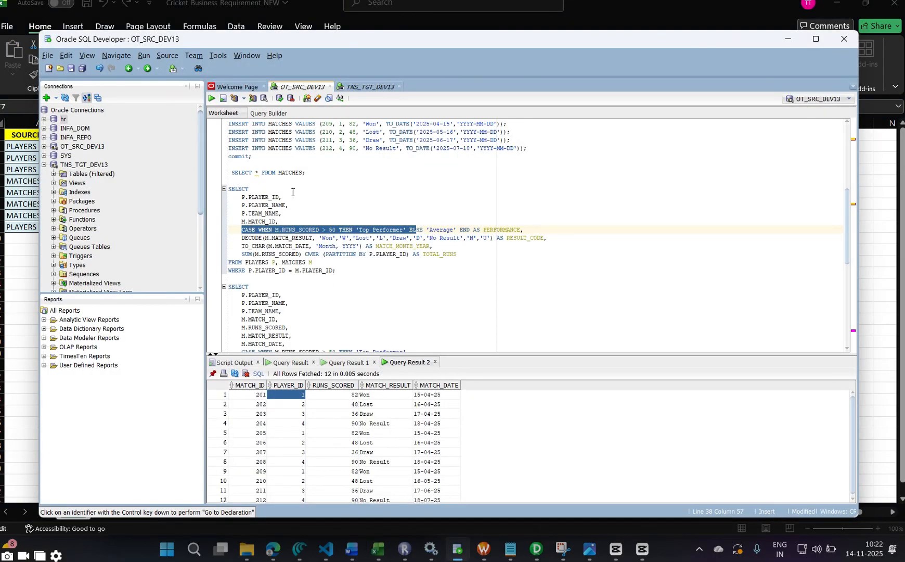
left_click(308, 171)
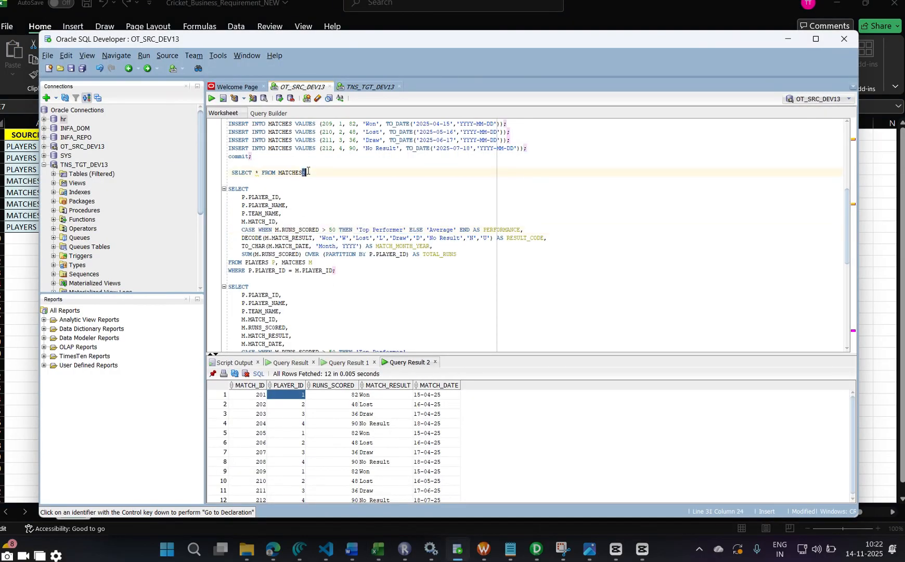
left_click(375, 396)
left_click(376, 405)
left_click(381, 415)
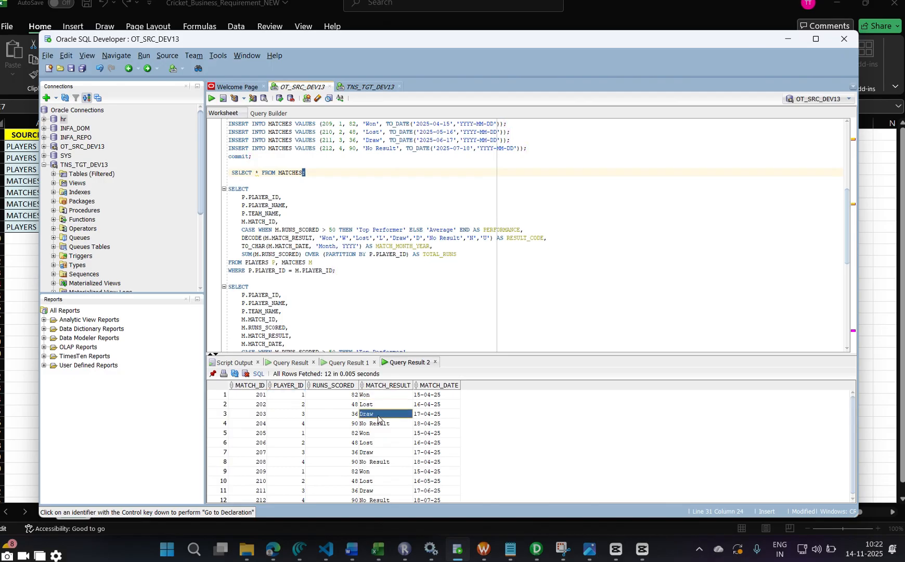
left_click(388, 423)
left_click(383, 433)
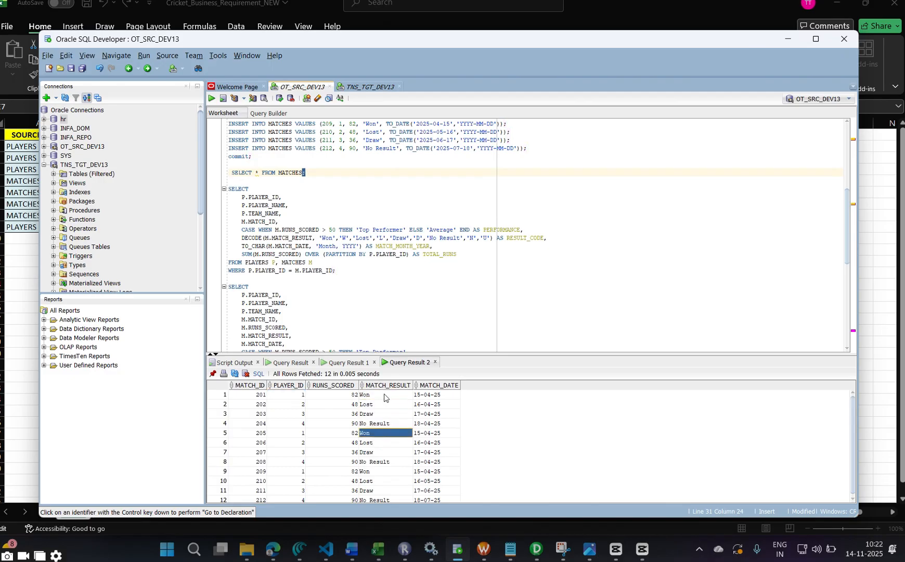
left_click_drag(385, 395, 390, 450)
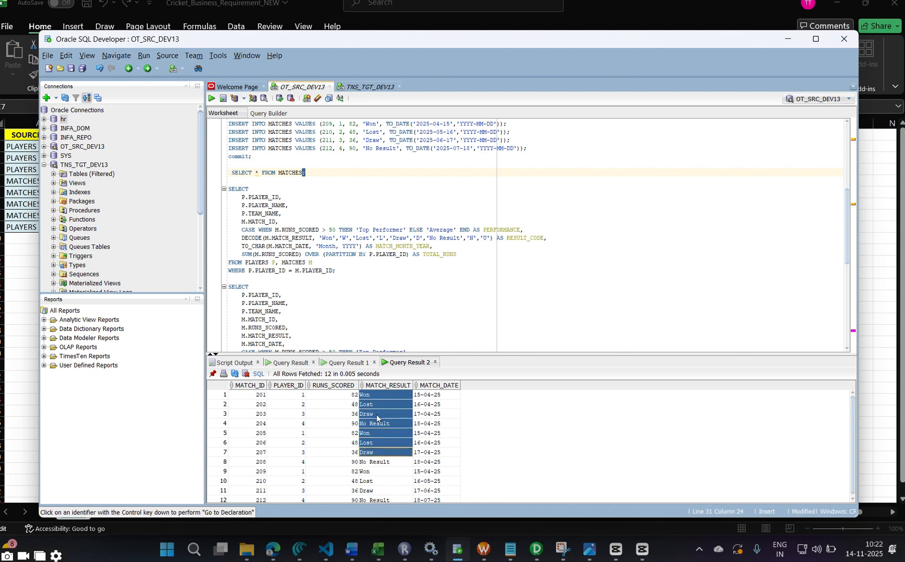
left_click(376, 415)
left_click(388, 423)
left_click(376, 395)
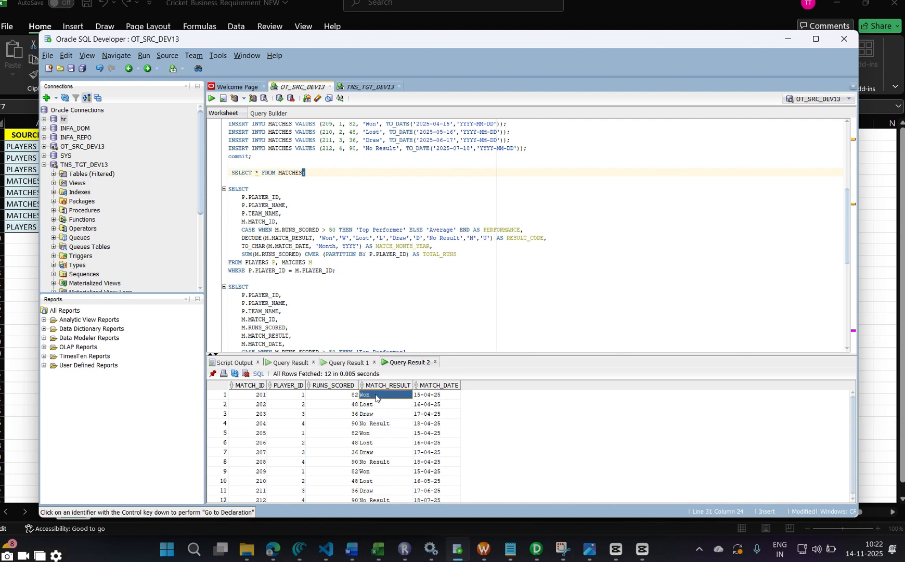
left_click(376, 404)
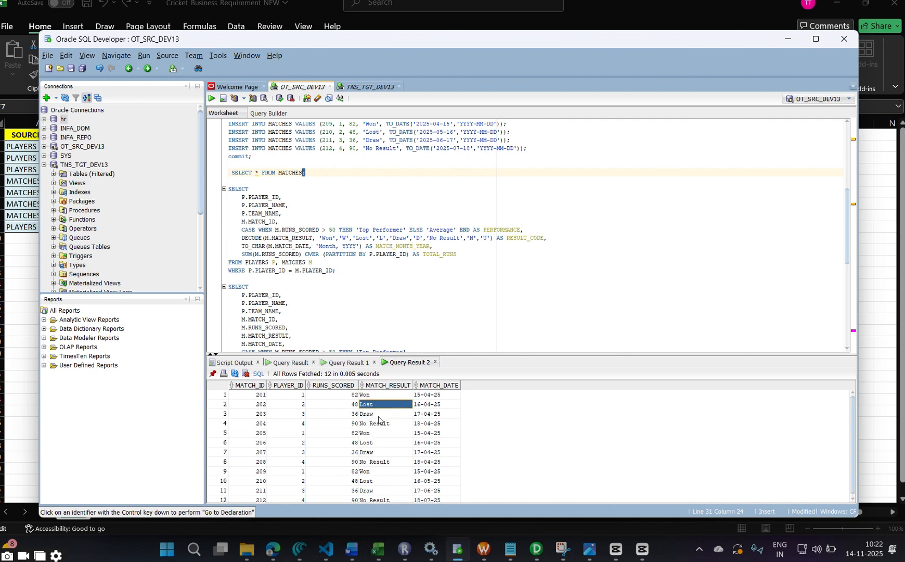
Return to the Excel requirement sheet and check the full DECODE rule, including 'No Result' and the default 'U', against the RESULT_CODE target field.
key("alt+Tab")
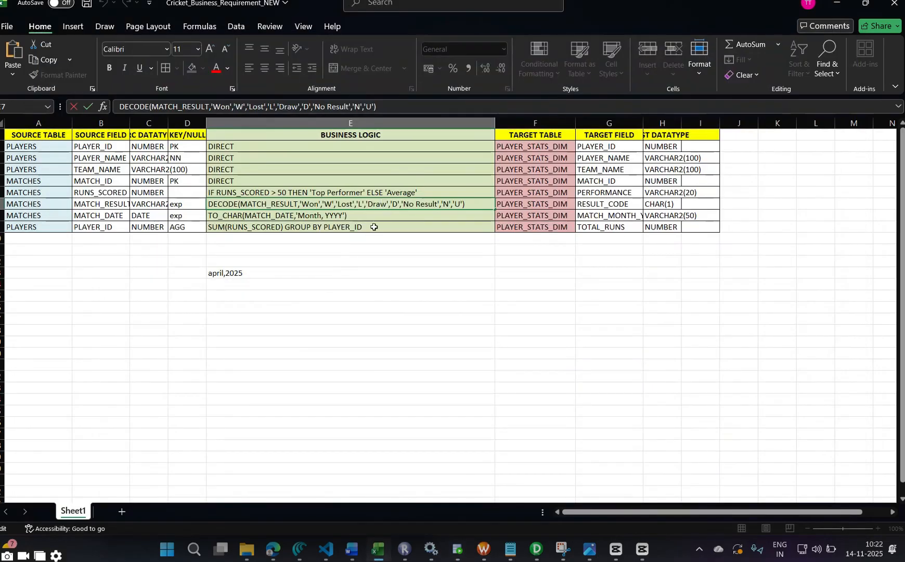
left_click_drag(414, 205, 421, 206)
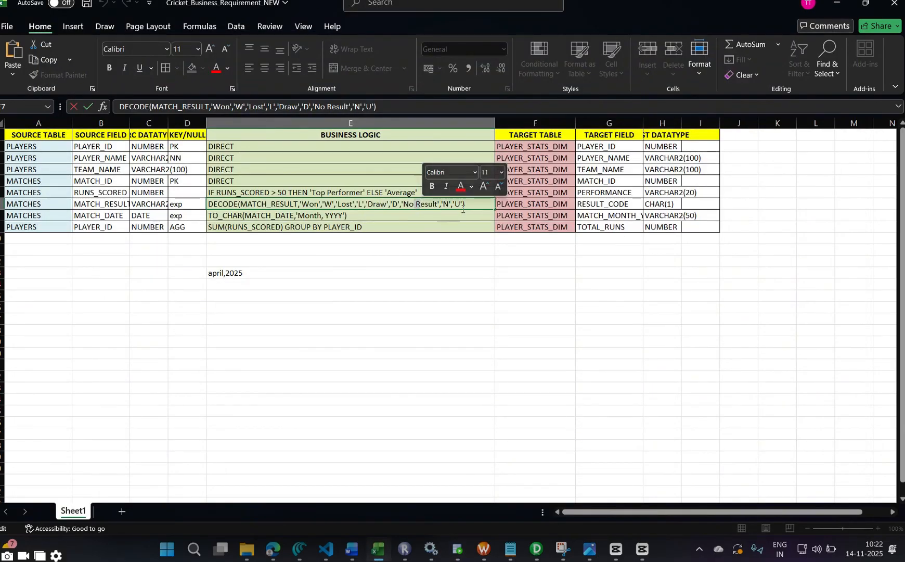
left_click(460, 203)
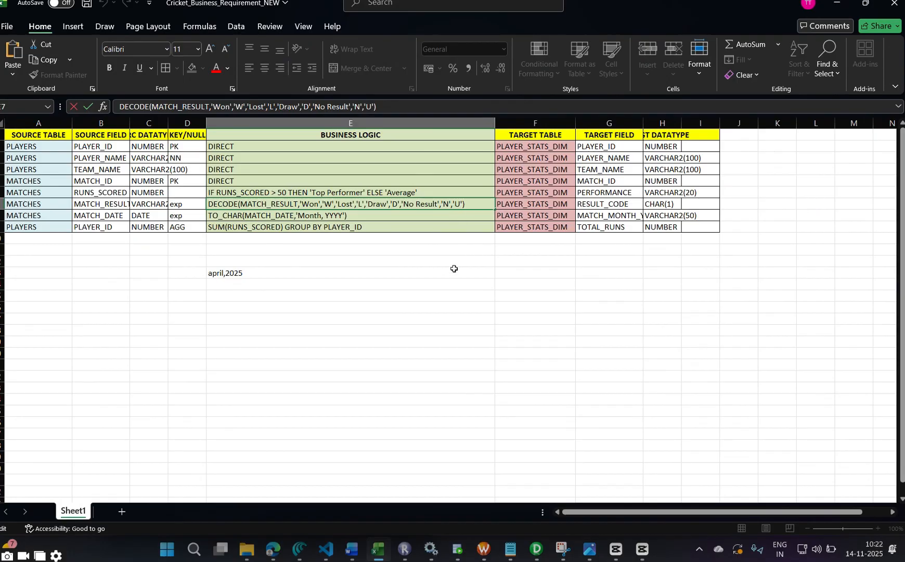
left_click_drag(478, 206, 208, 205)
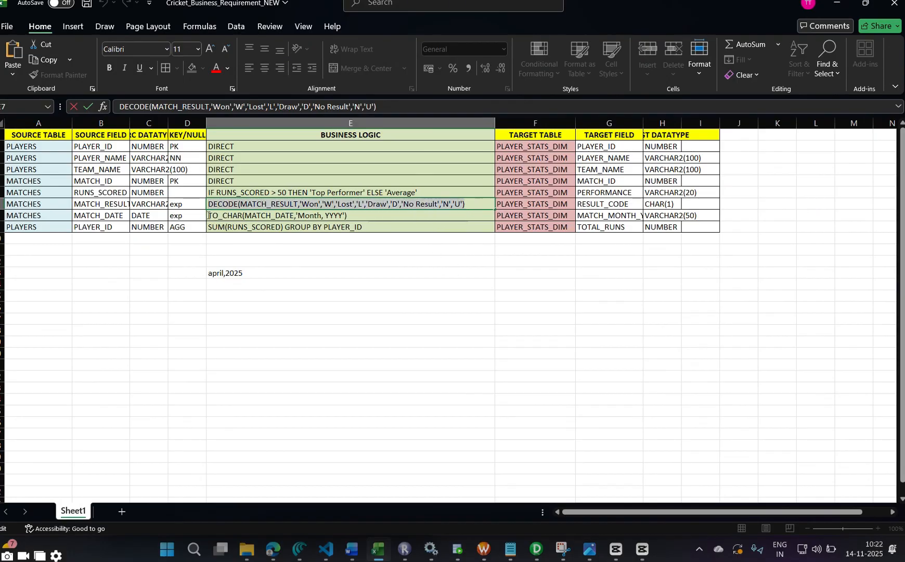
left_click(597, 206)
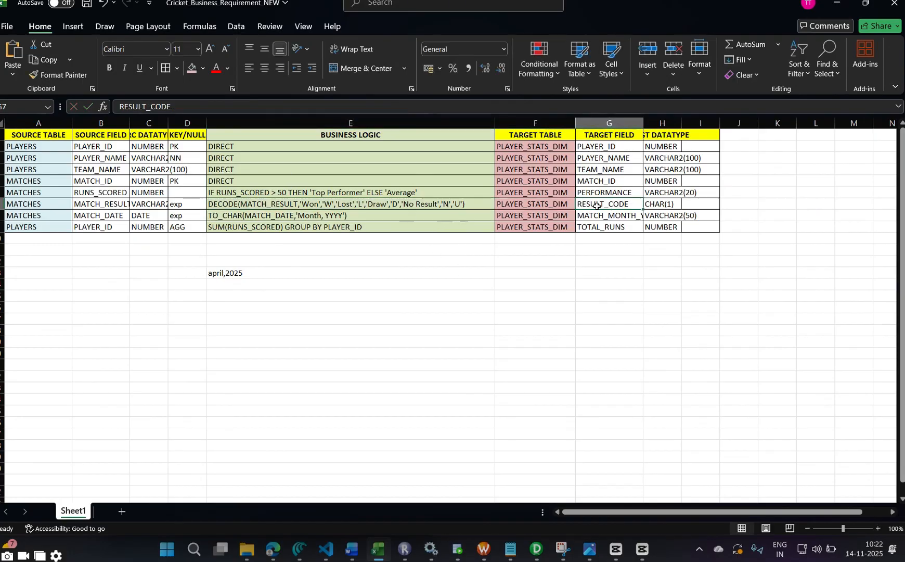
Review the TO_CHAR rule that maps MATCH_DATE to MATCH_MONTH_YEAR, and switch back to the MATCHES result in SQL Developer.
left_click(607, 218)
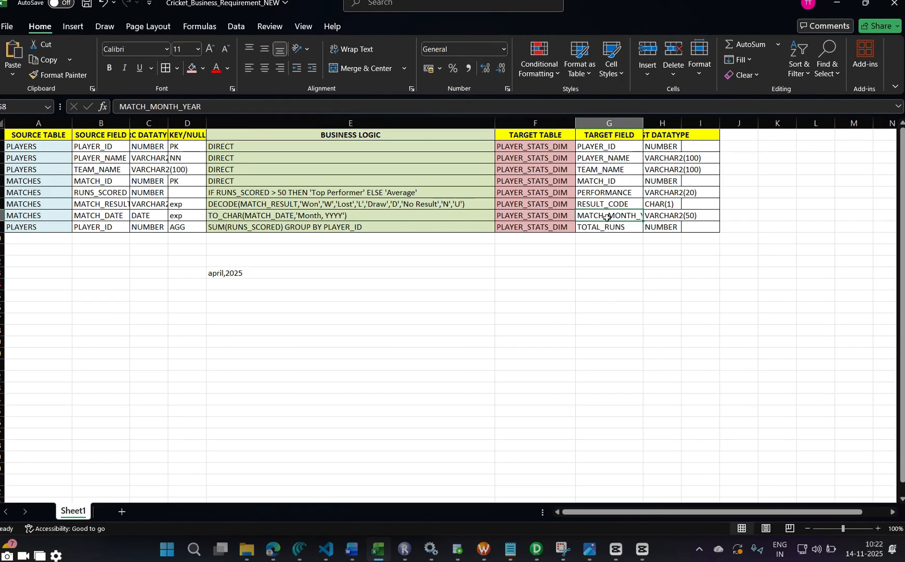
left_click(251, 215)
left_click(104, 216)
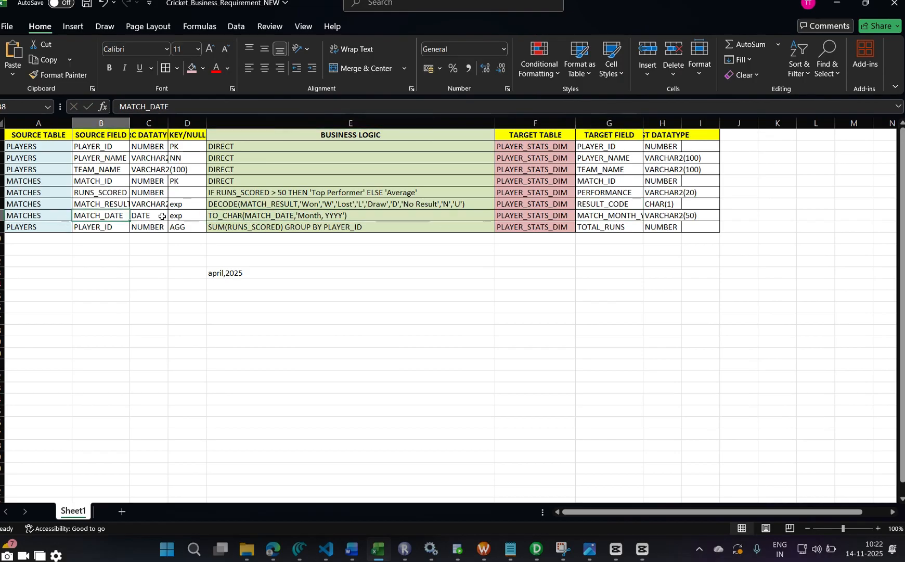
left_click(209, 216)
double_click(291, 215)
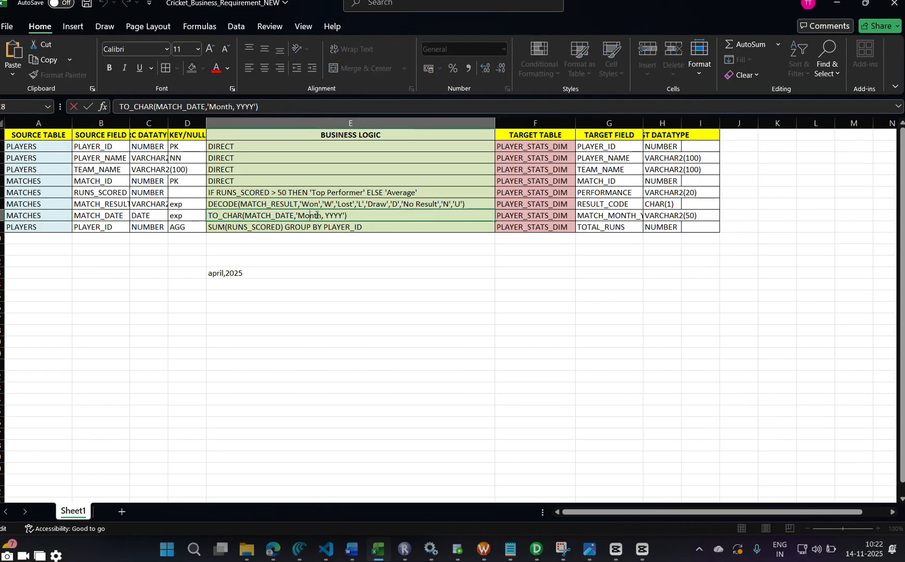
left_click_drag(358, 215, 243, 216)
key("alt+Tab")
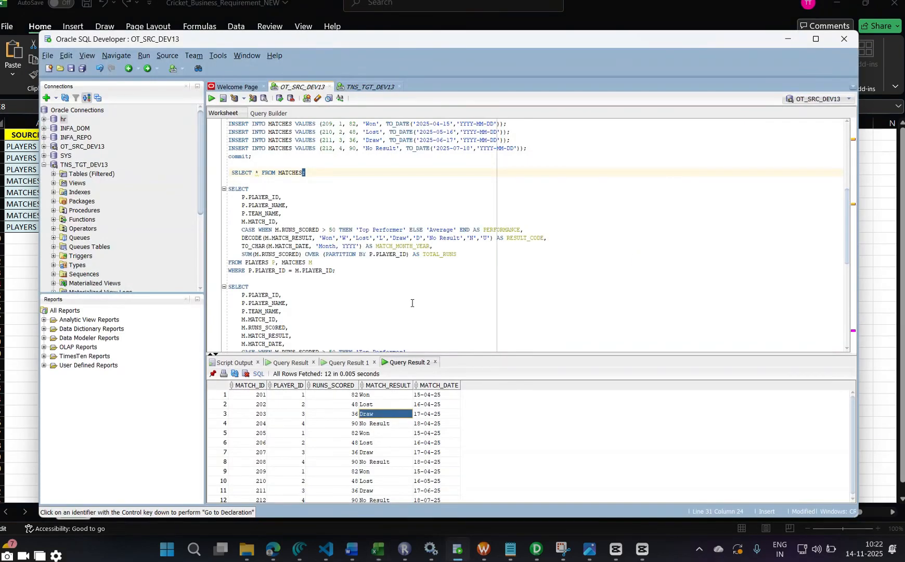
Check the MATCH_DATE values in the MATCHES result, then return to Excel and review the TO_CHAR rule against the MATCH_MONTH_YEAR target field.
left_click(435, 394)
left_click(435, 405)
key("alt+Tab")
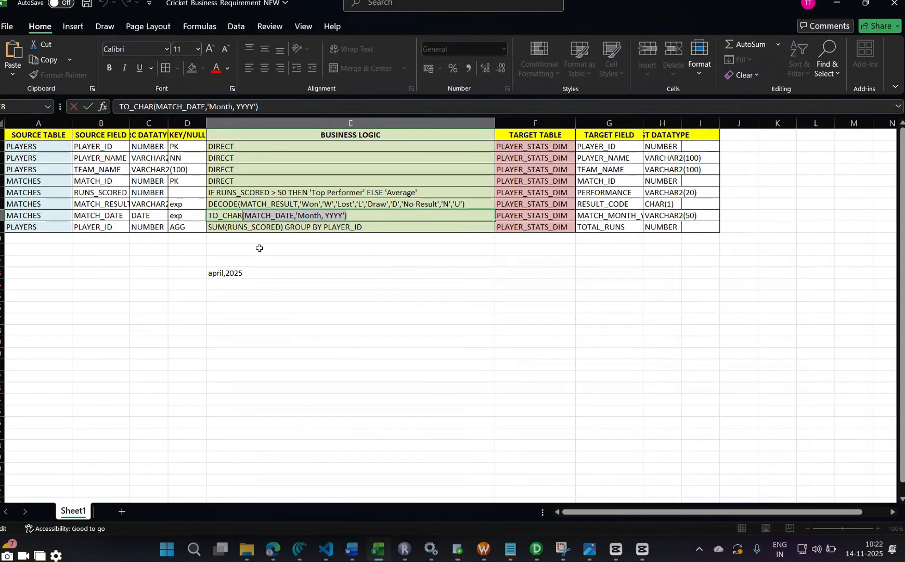
double_click(374, 214)
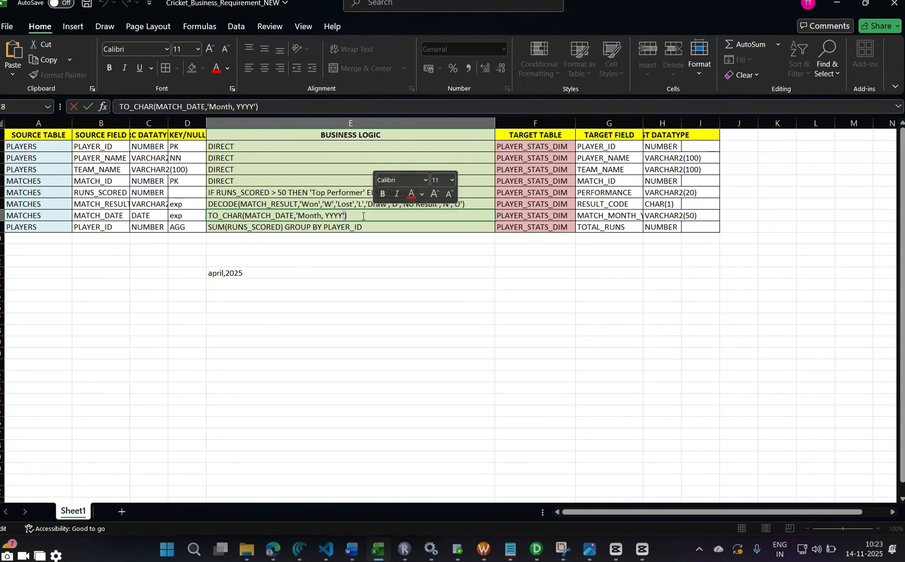
left_click(630, 218)
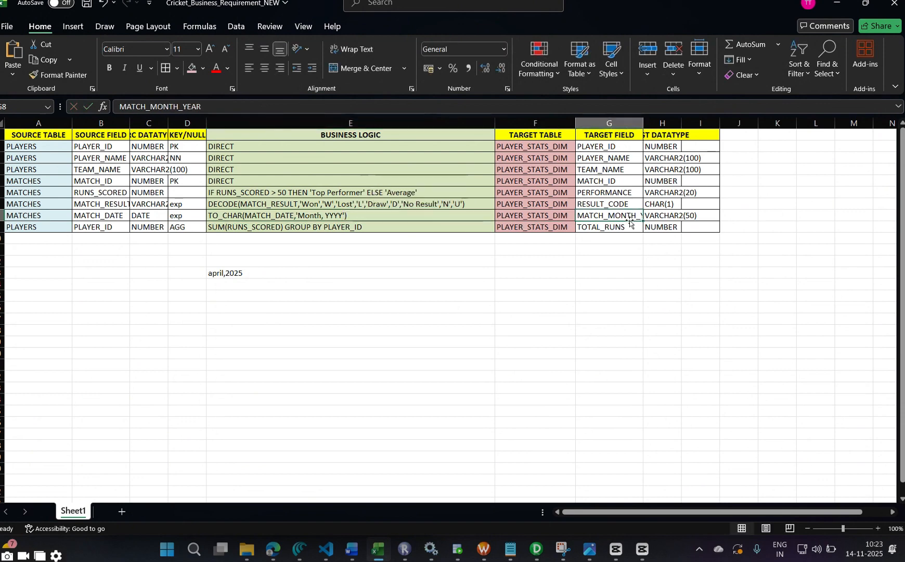
left_click(603, 251)
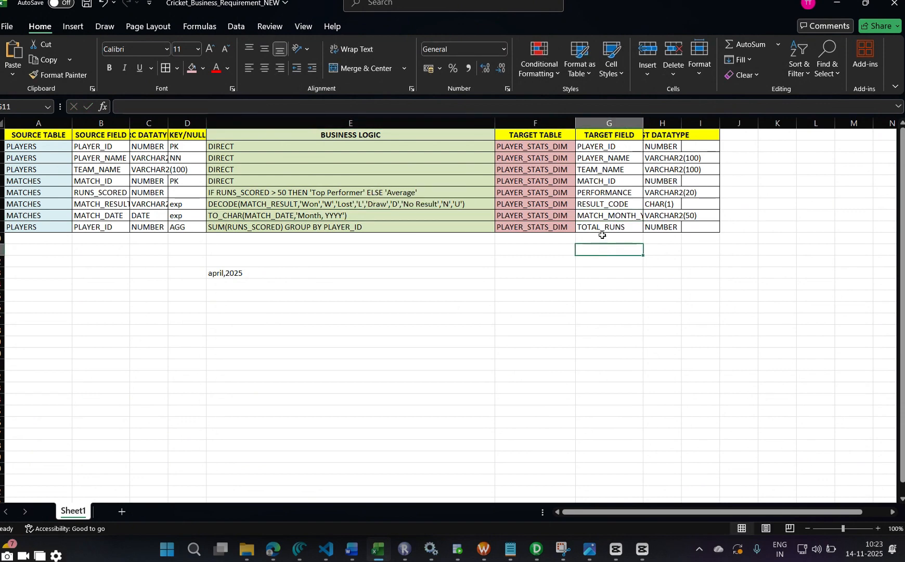
left_click(605, 219)
Review the target field, target table, source table, source field, datatype and key columns of the requirement sheet.
left_click_drag(602, 138, 604, 227)
left_click_drag(523, 136, 525, 228)
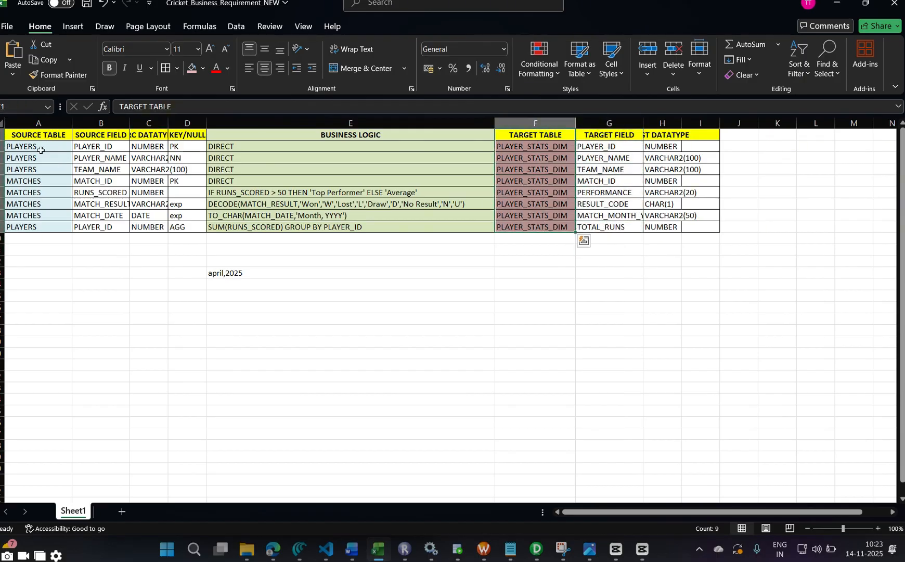
left_click_drag(40, 146, 50, 235)
left_click_drag(104, 146, 112, 240)
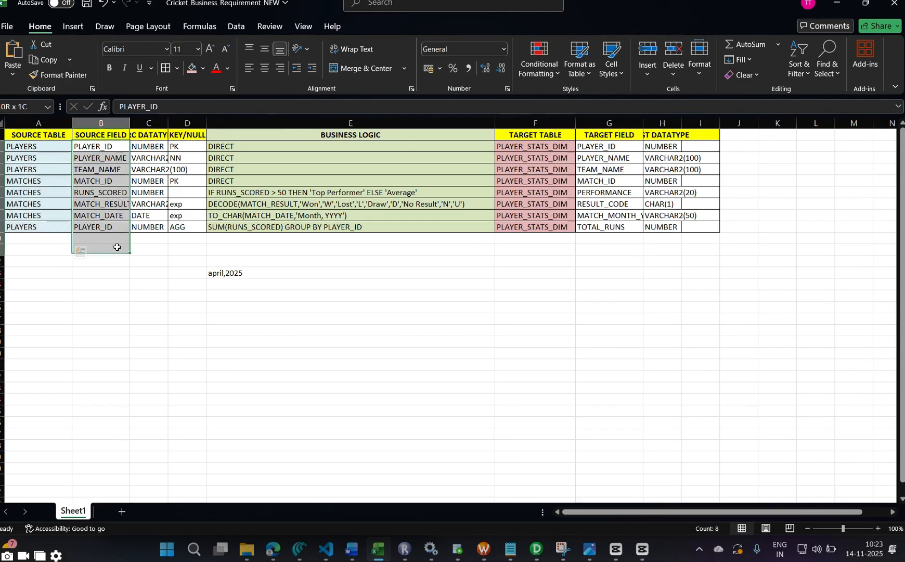
left_click_drag(154, 146, 193, 235)
left_click(214, 239)
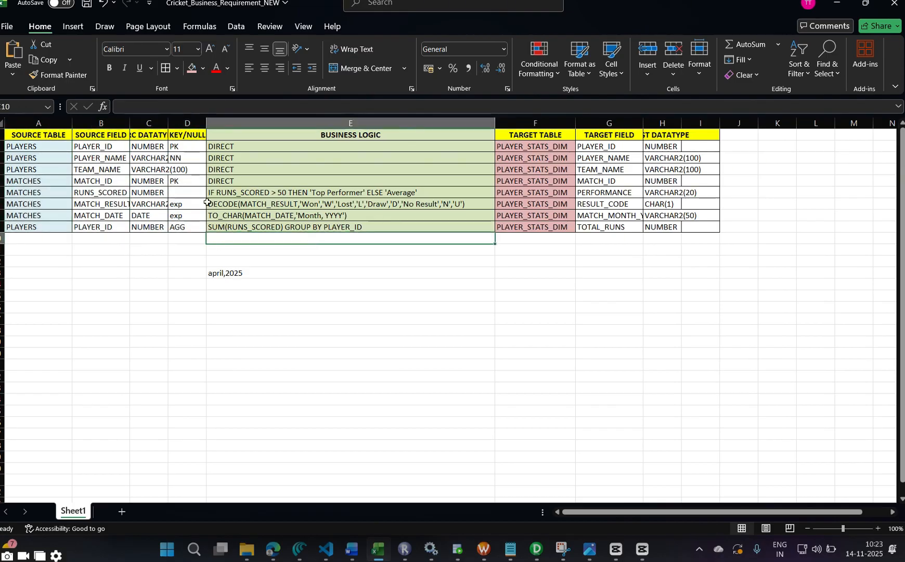
Examine the SUM(RUNS_SCORED) GROUP BY PLAYER_ID rule in the last row of the business logic column.
left_click(256, 225)
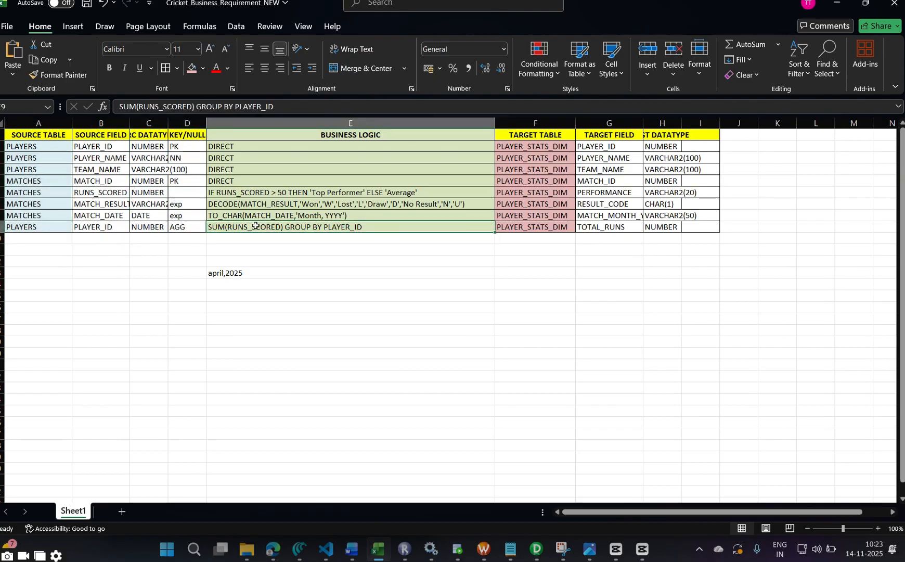
double_click(256, 226)
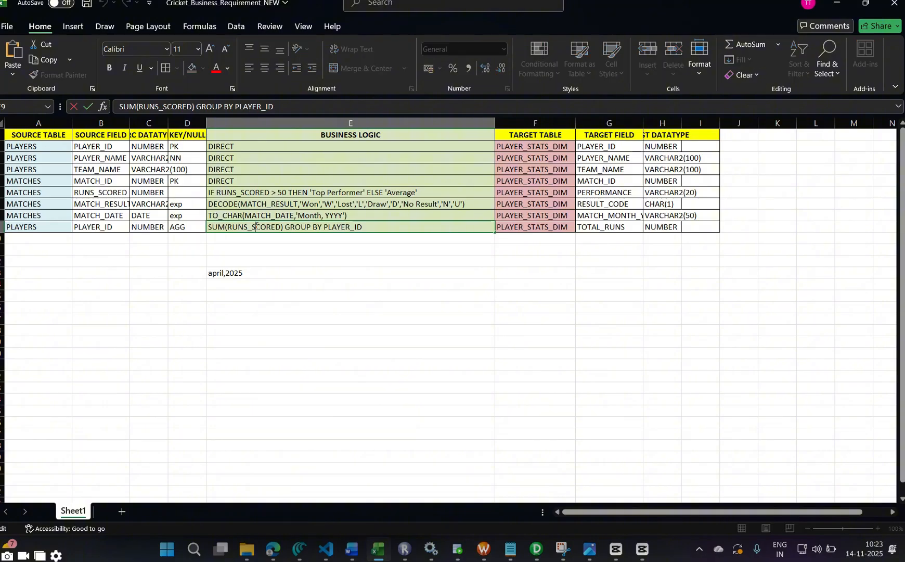
triple_click(373, 225)
triple_click(373, 226)
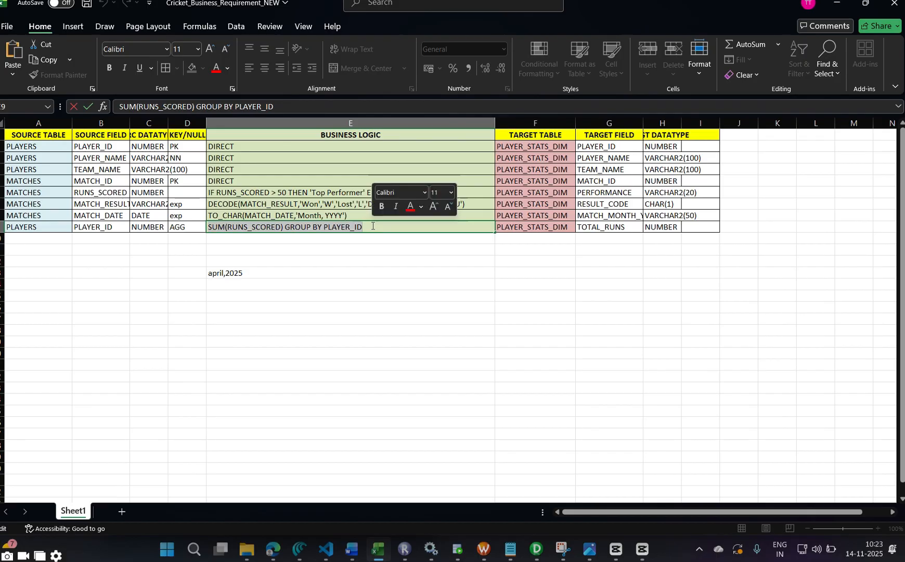
left_click(373, 226)
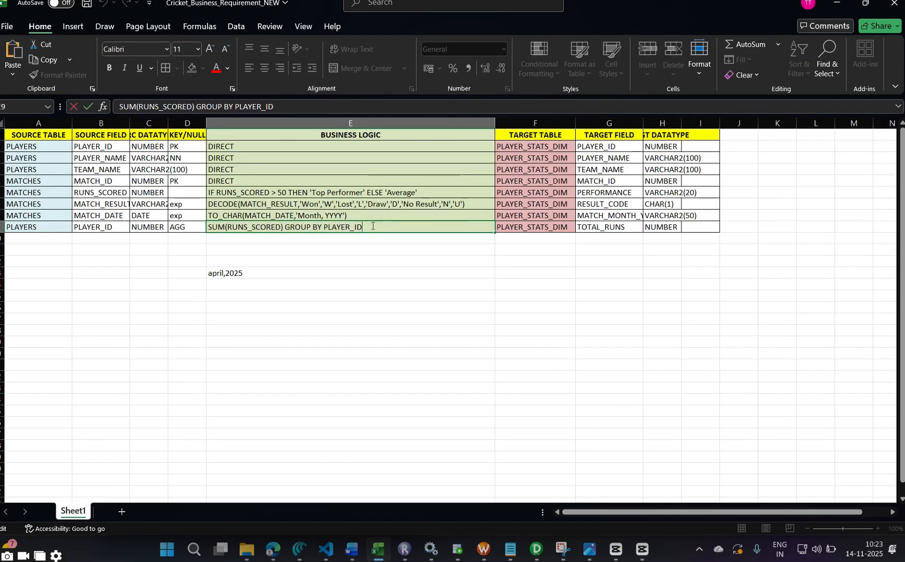
left_click(411, 273)
left_click(364, 295)
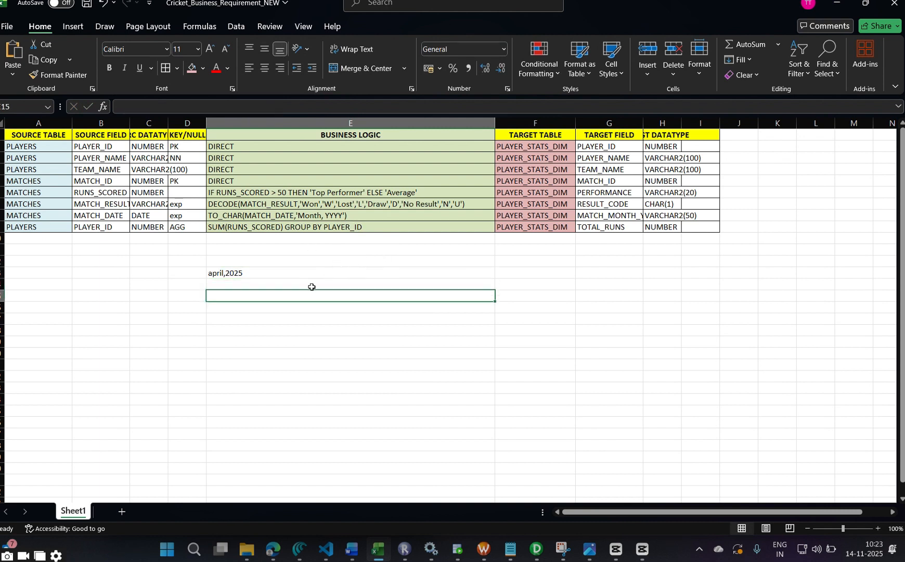
Go through the four derived rules again, from the RUNS_SCORED condition and DECODE to TO_CHAR and the SUM aggregation.
left_click_drag(272, 199, 277, 228)
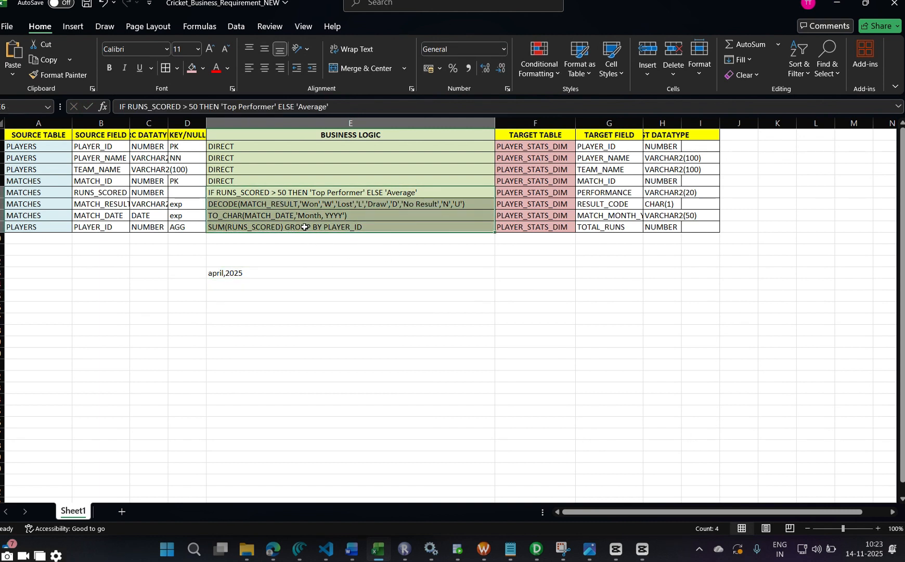
left_click(302, 250)
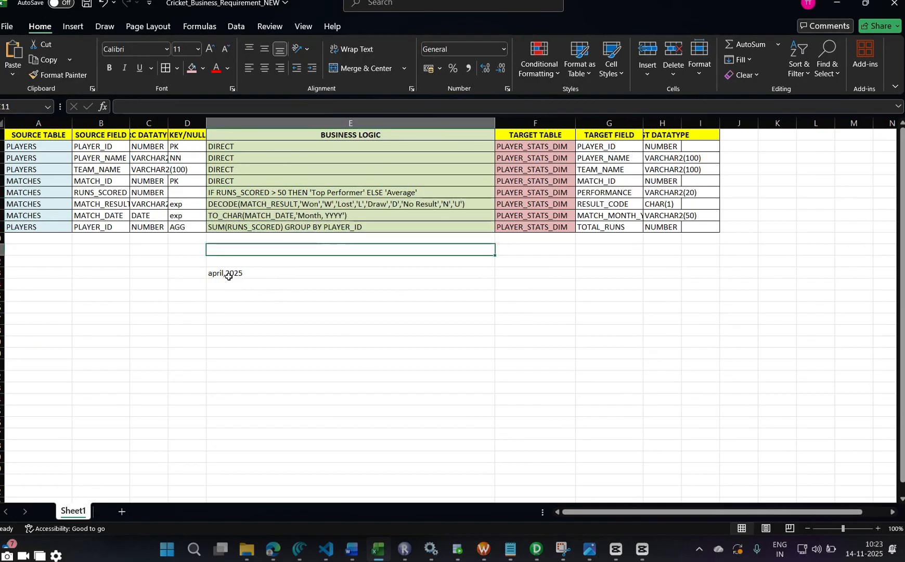
left_click(245, 194)
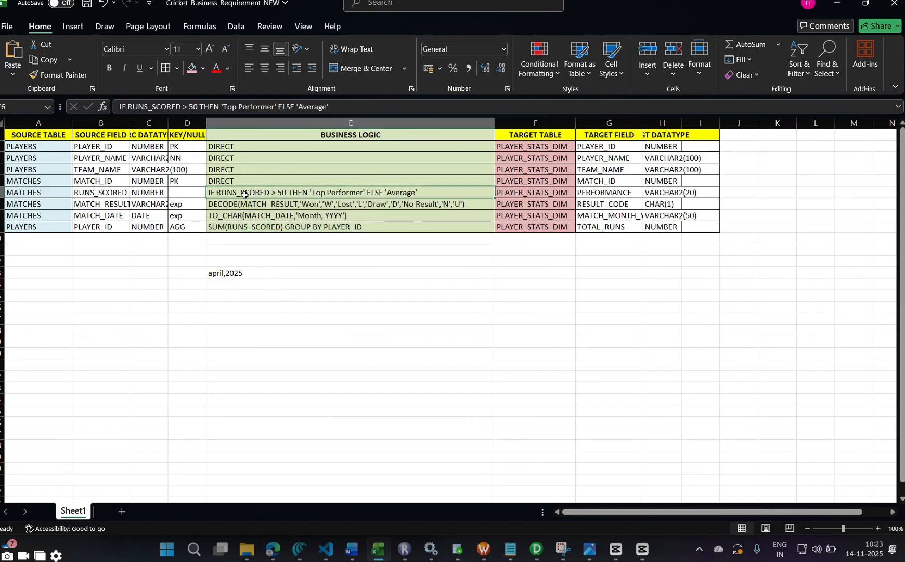
double_click(245, 195)
double_click(245, 195)
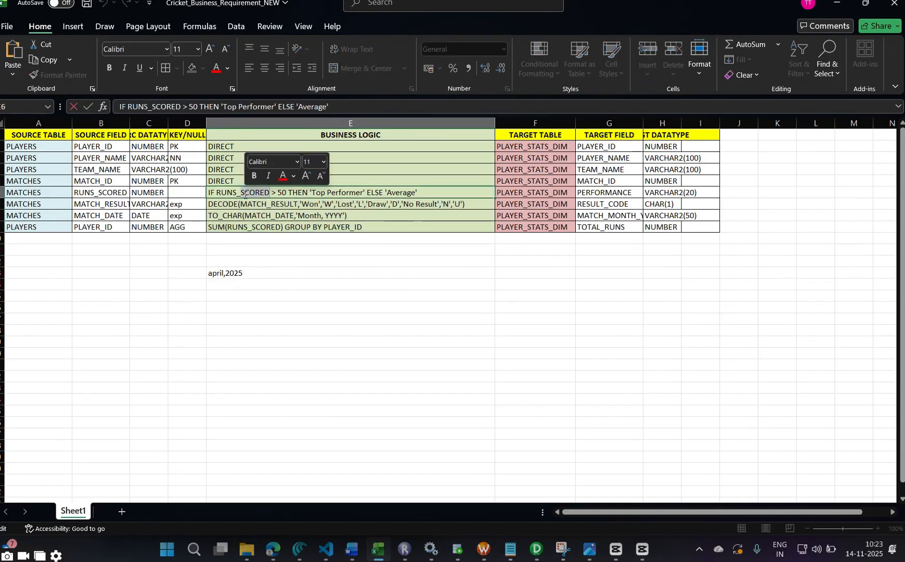
triple_click(424, 192)
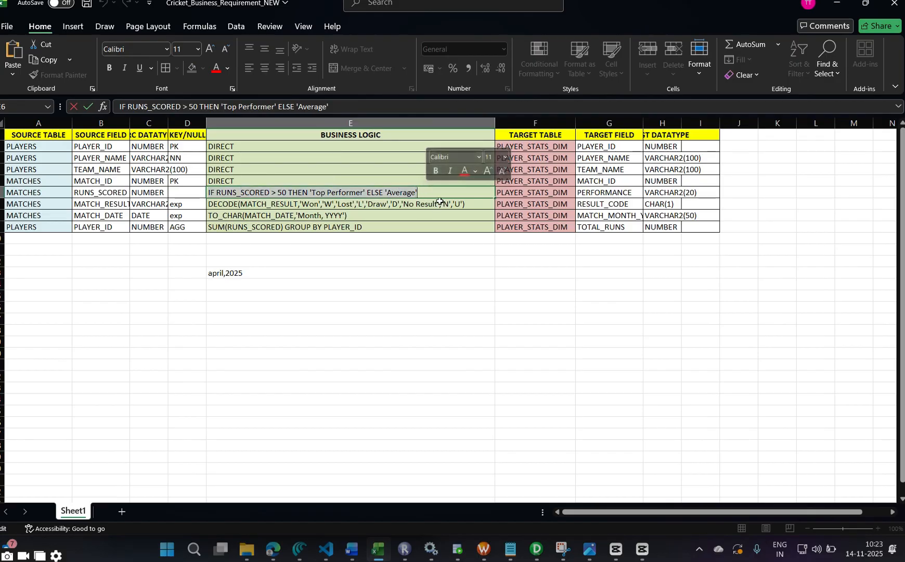
double_click(392, 210)
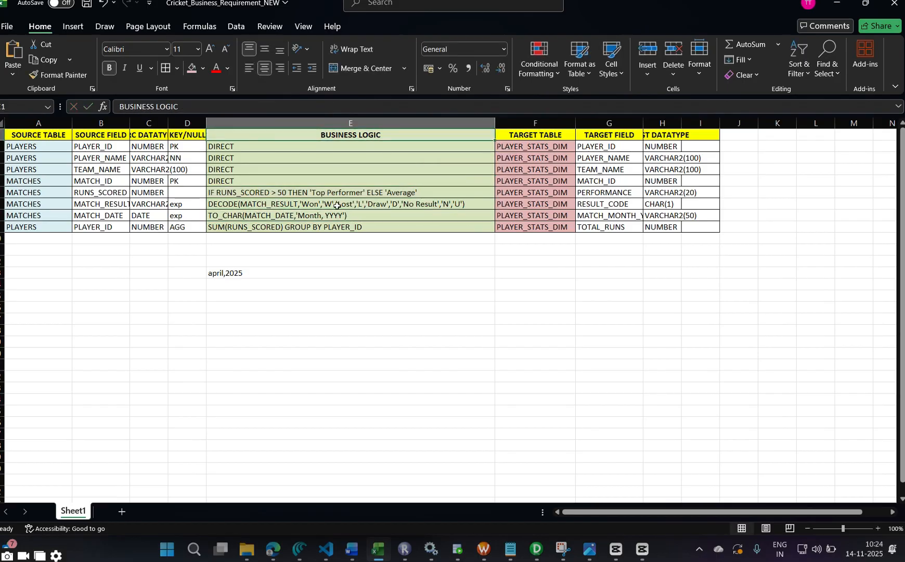
triple_click(320, 216)
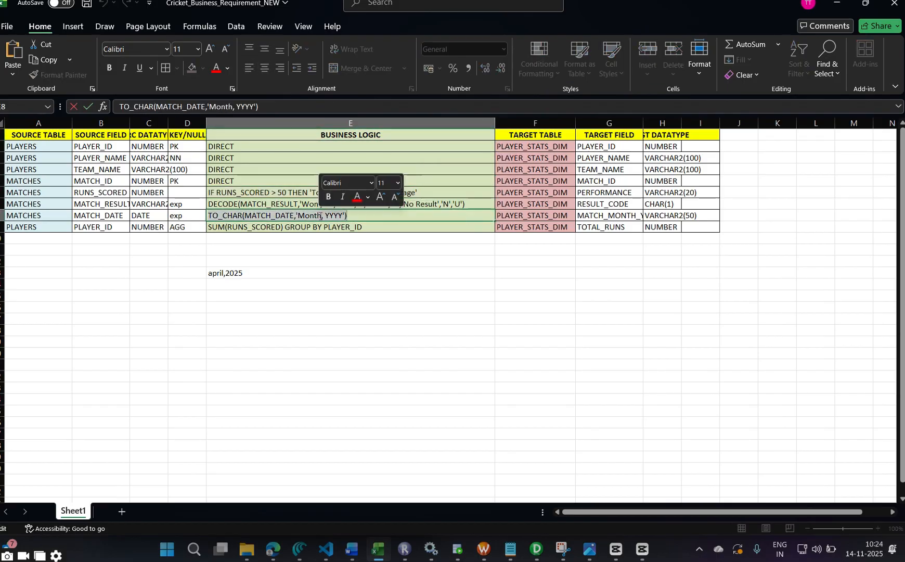
triple_click(377, 229)
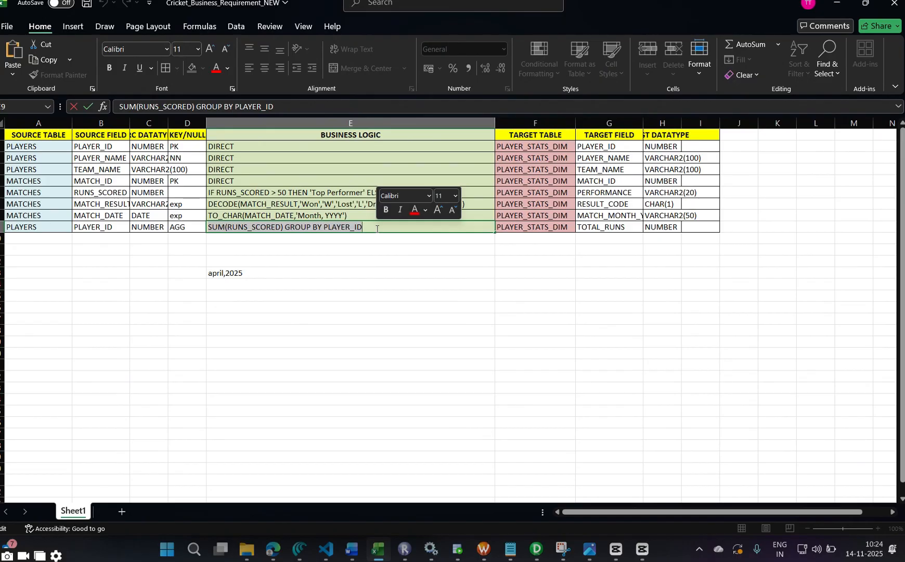
Start a mapping flow list in cell E16 with the entries src, sq and ex, one per row.
left_click(311, 307)
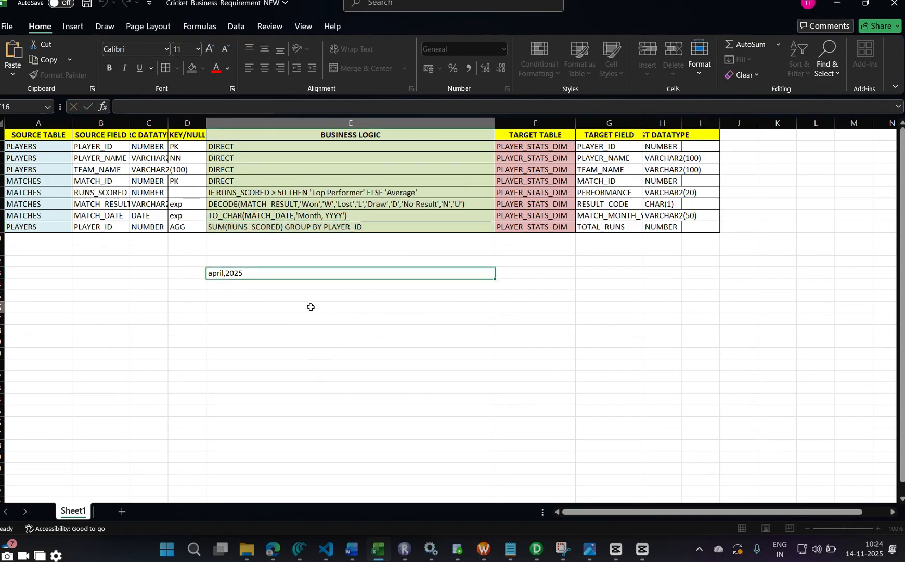
type("src")
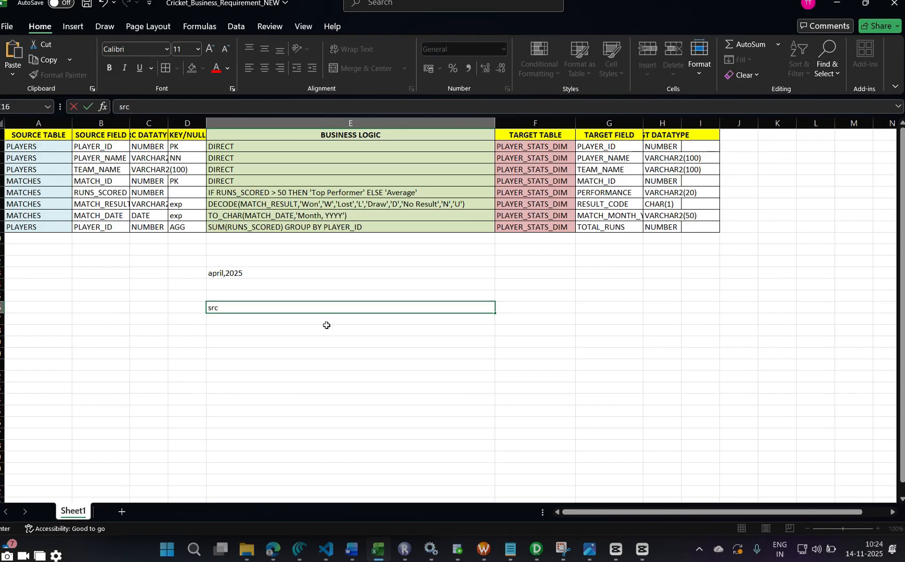
key("Return")
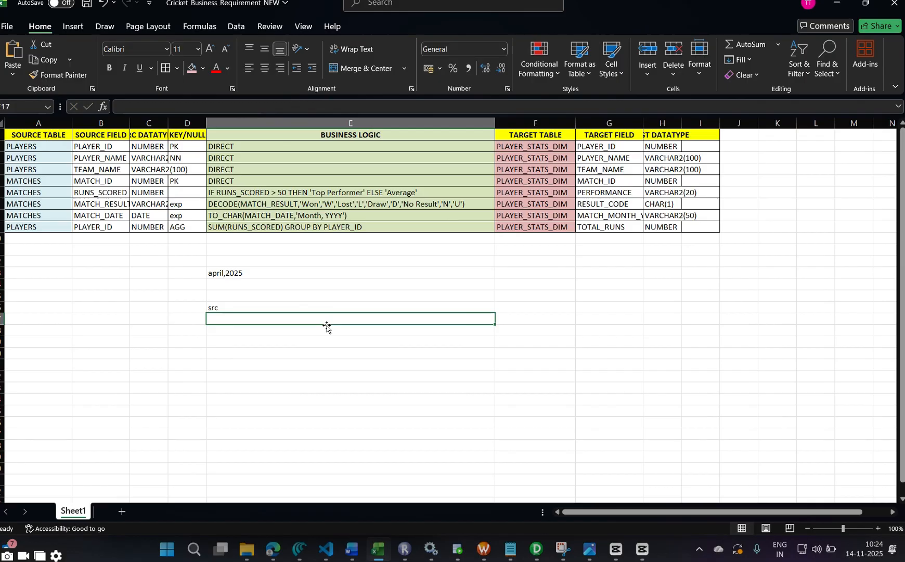
type("sq")
key("Return")
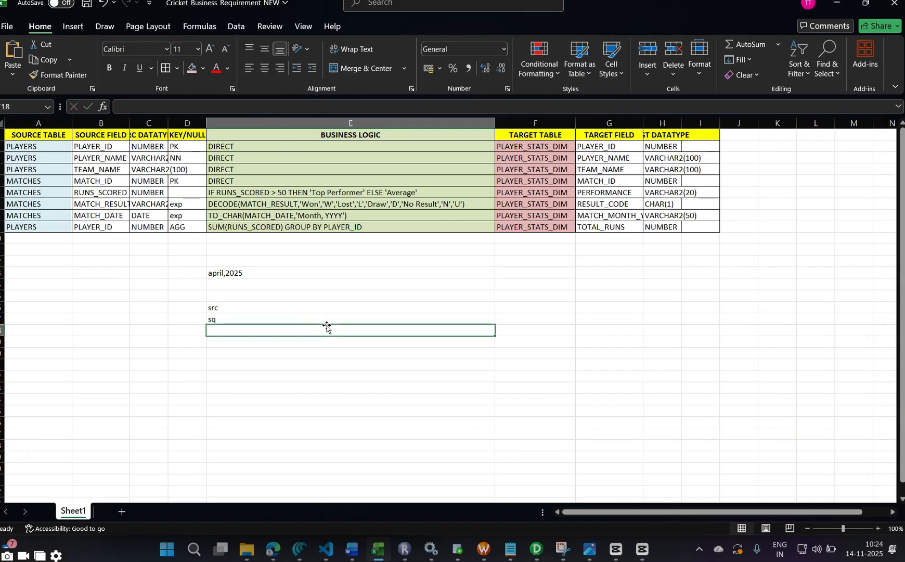
type("ex")
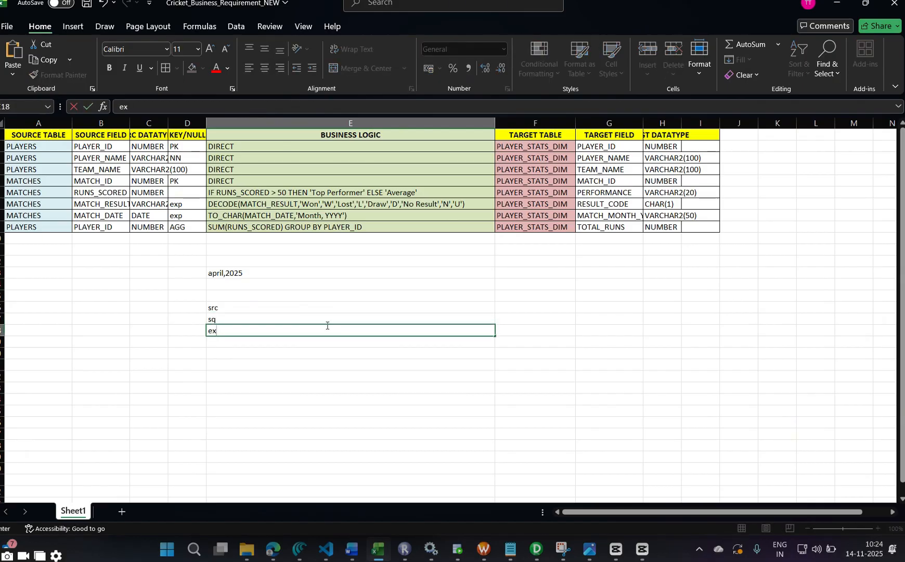
key("Return")
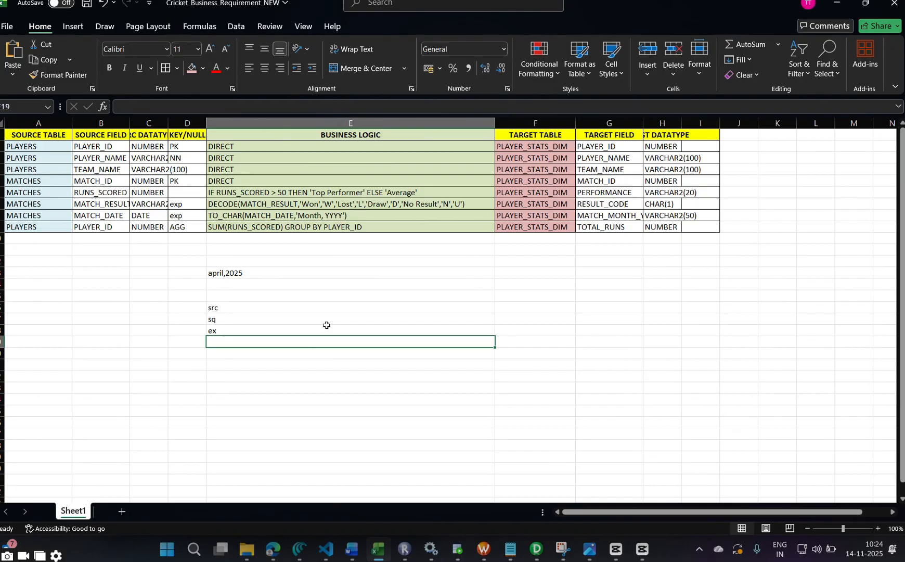
Complete the mapping flow list below ex with sorter, agg and tgt, and check it against the source table column.
type("sort")
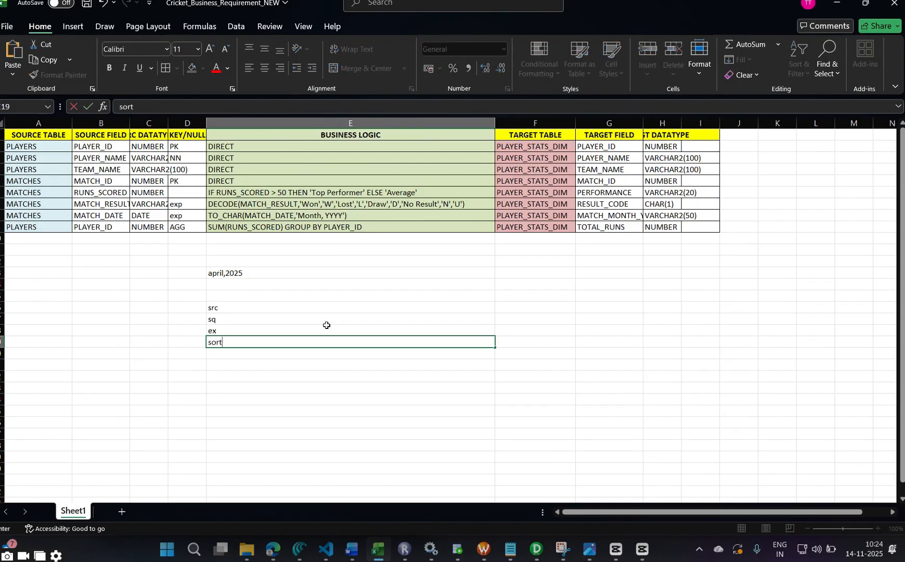
type("er")
key("Return")
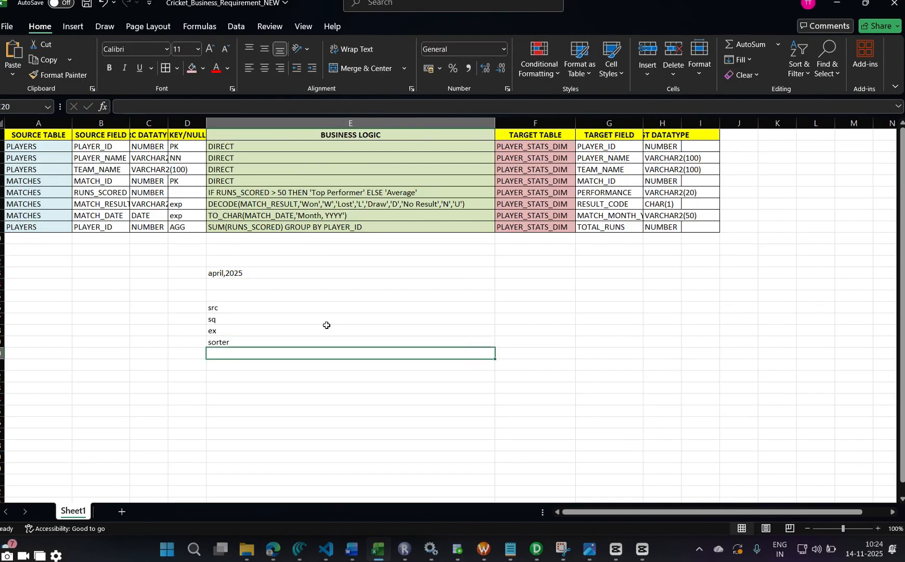
type("agg")
key("Left")
key("Down")
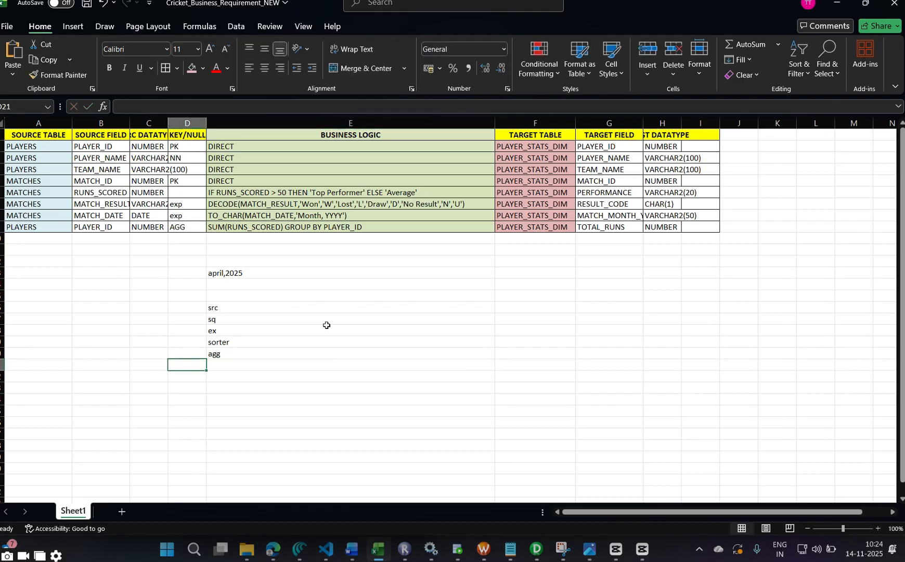
left_click(272, 365)
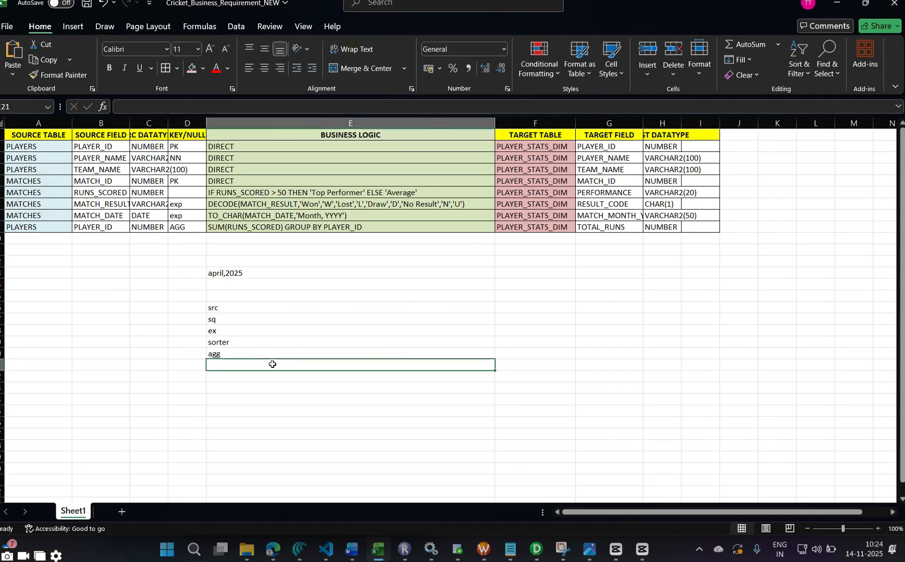
type("tgt")
left_click(253, 386)
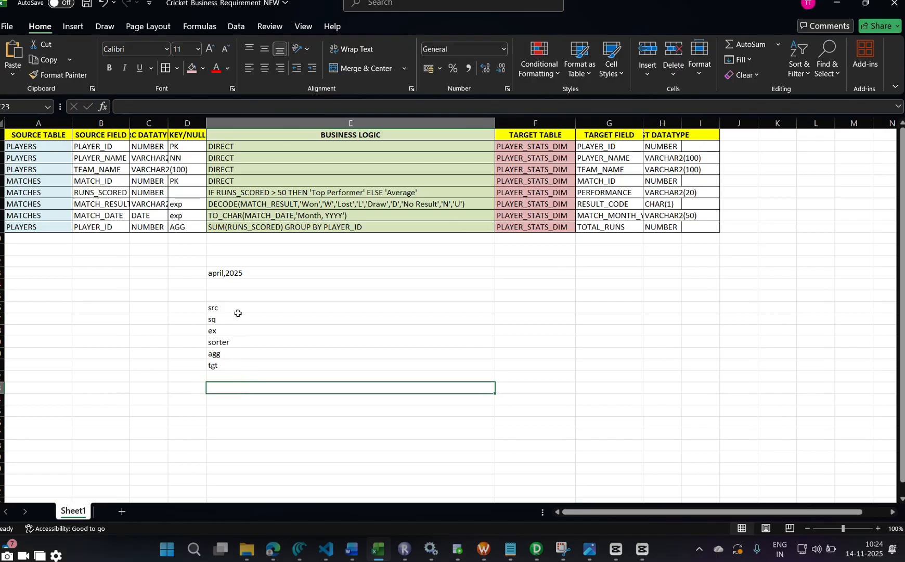
left_click_drag(238, 313, 257, 363)
left_click(32, 211)
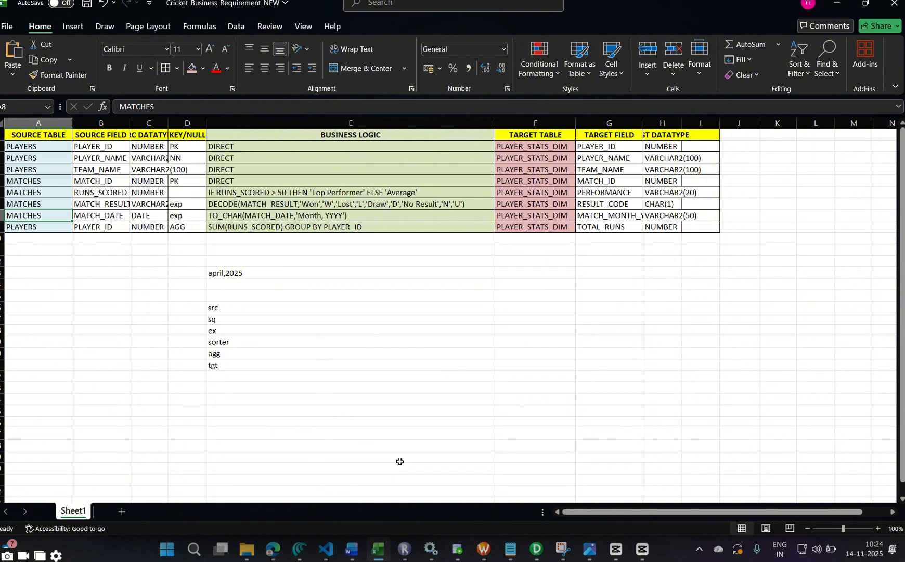
Switch to Word and bring up the Lesson_16_SQ_Trainer_Script_NEW document.
left_click(328, 554)
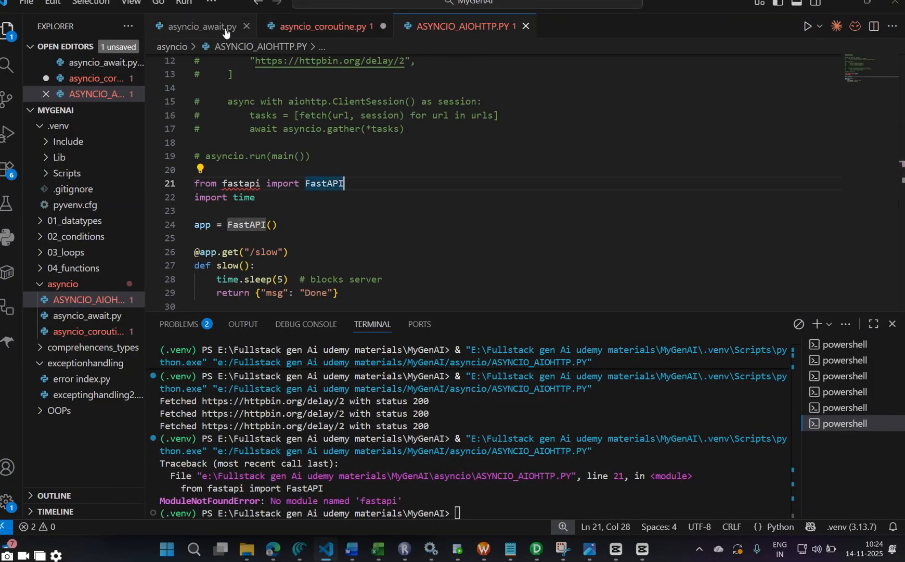
key("alt+Tab")
mouse_move(351, 556)
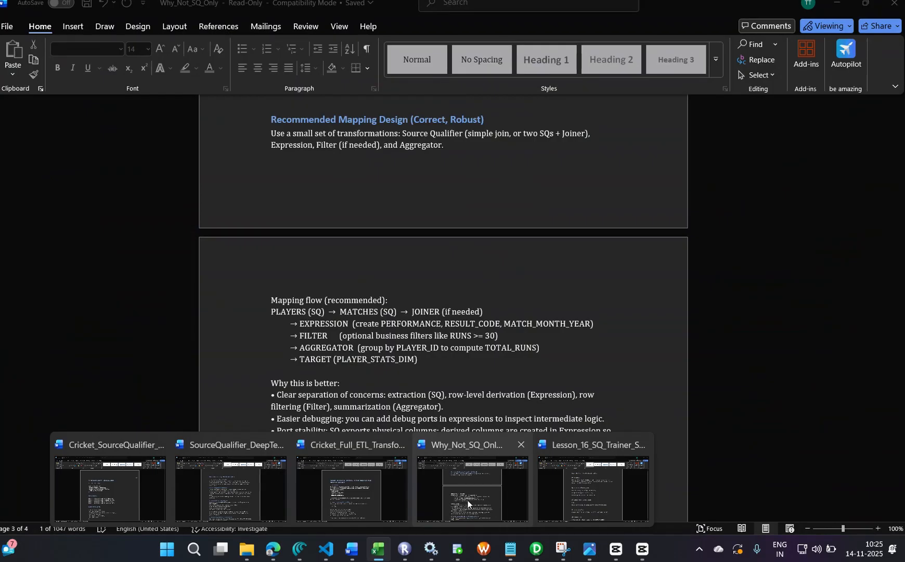
left_click(586, 497)
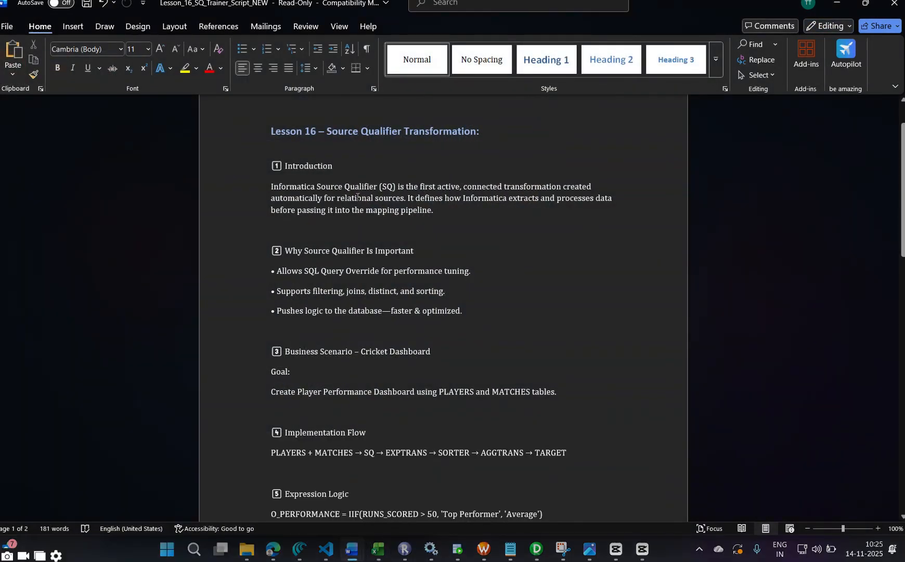
Highlight the relational sources phrase in the Word introduction, then switch to Informatica PowerCenter Designer and open the Source Analyzer.
left_click_drag(333, 197, 415, 197)
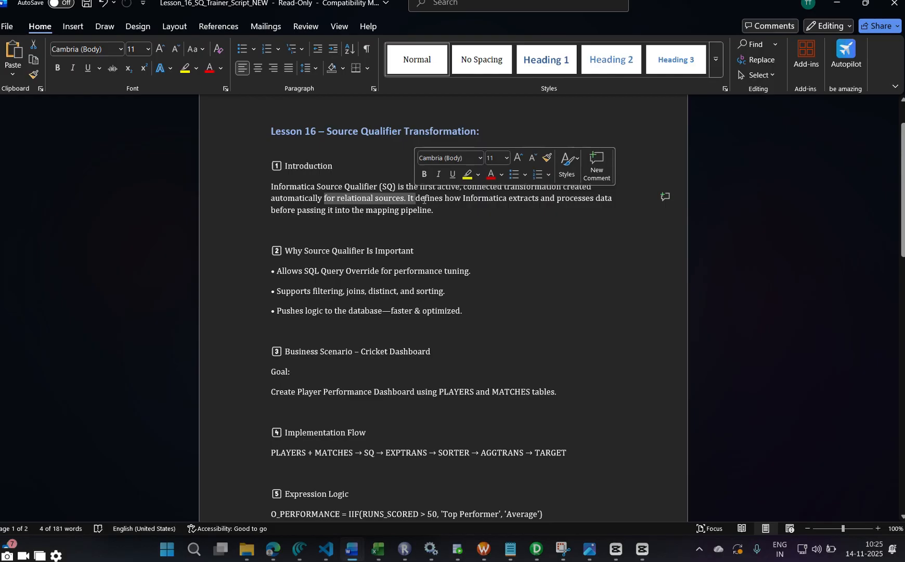
key("alt+Tab")
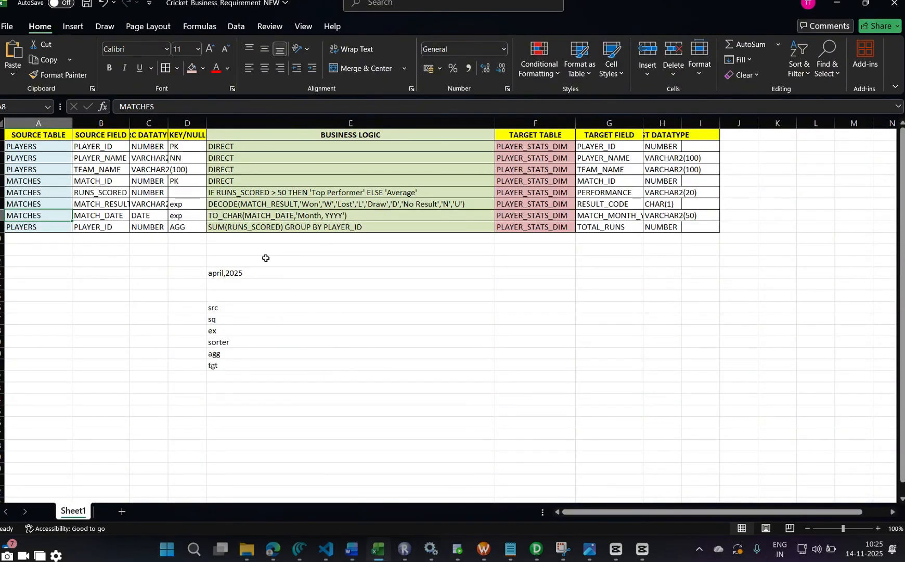
left_click(539, 552)
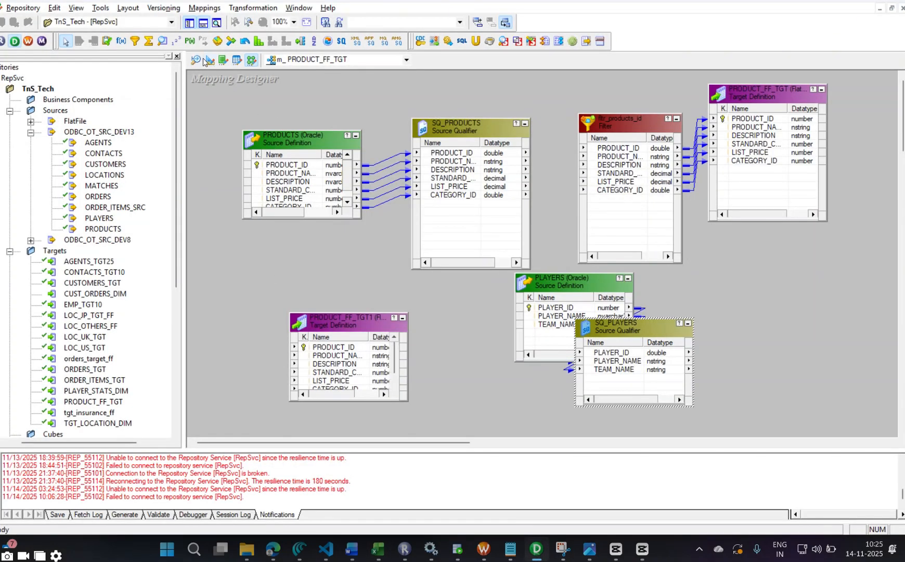
left_click(197, 60)
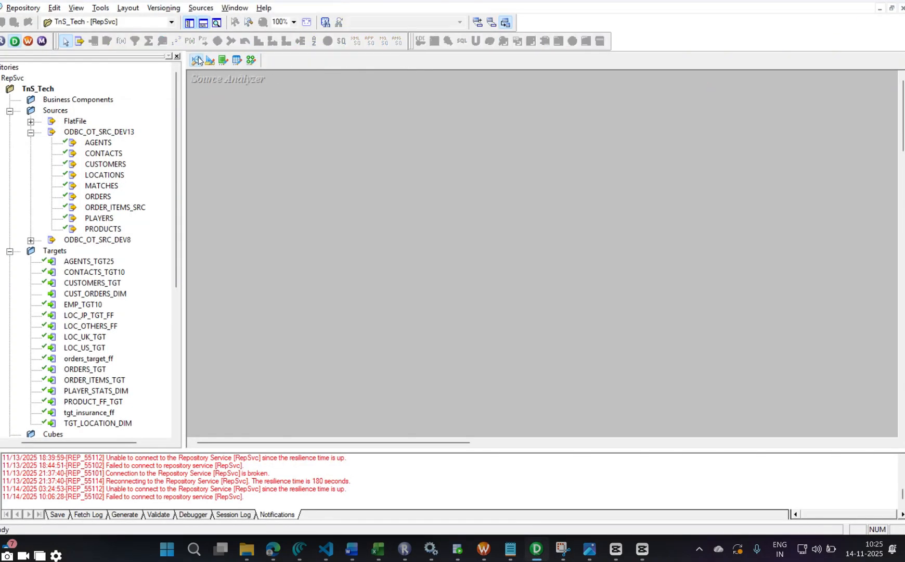
Connect to ODBC_OT_SRC_DEV13 for a database source import, locate the MATCHES and PLAYERS tables, and close the dialog without importing.
left_click(206, 9)
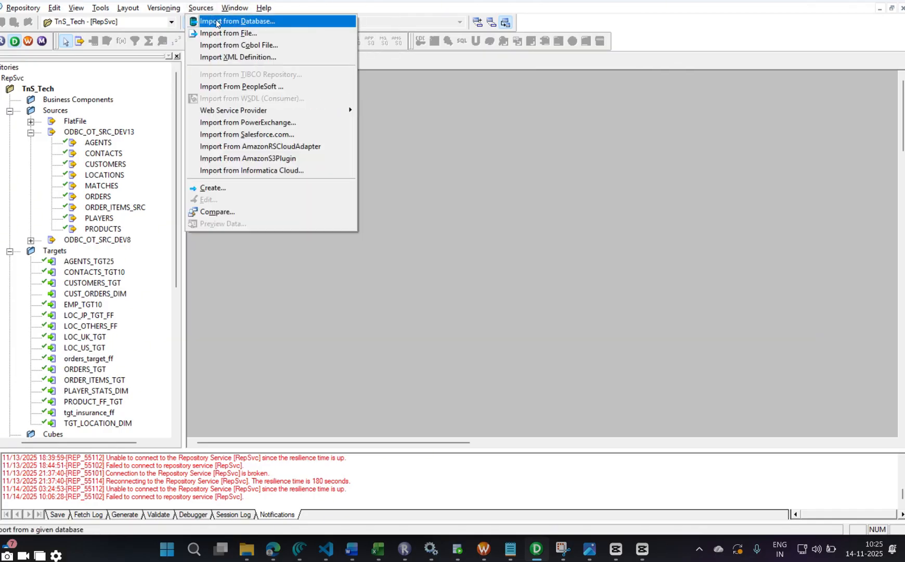
left_click(217, 22)
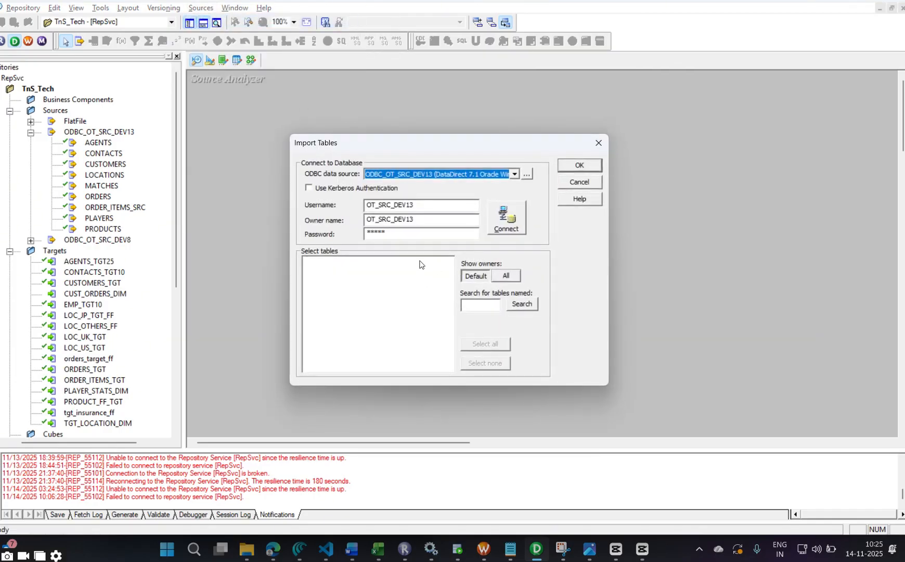
left_click(511, 221)
left_click(306, 261)
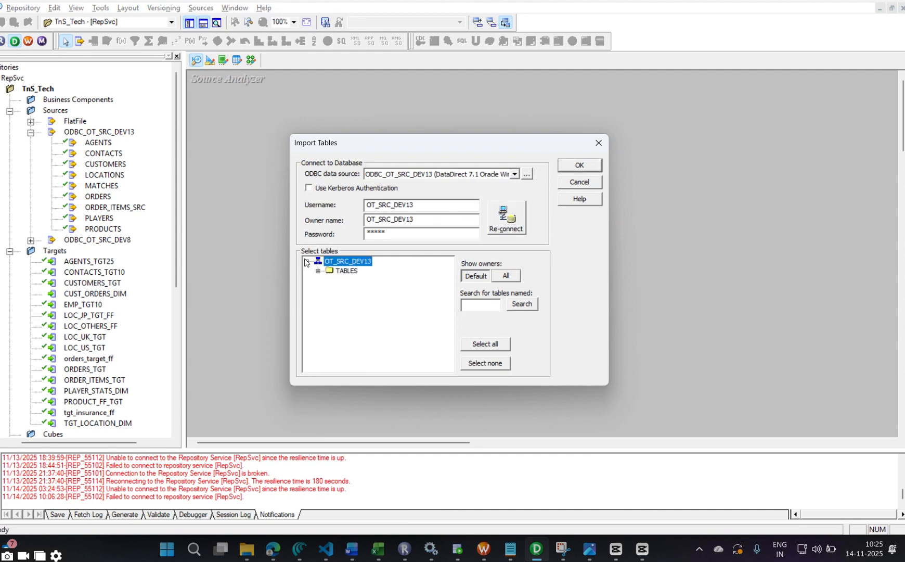
left_click(318, 270)
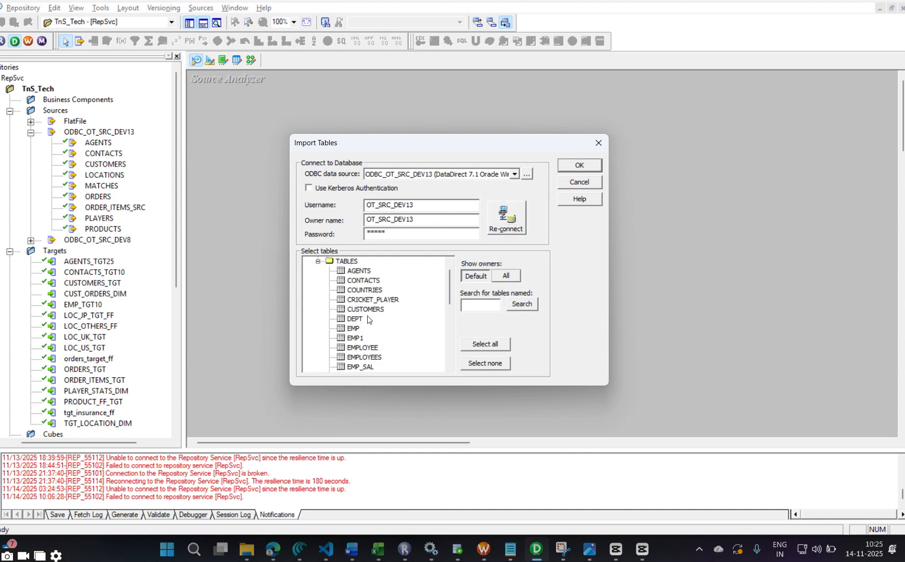
scroll(368, 319, "down", 4)
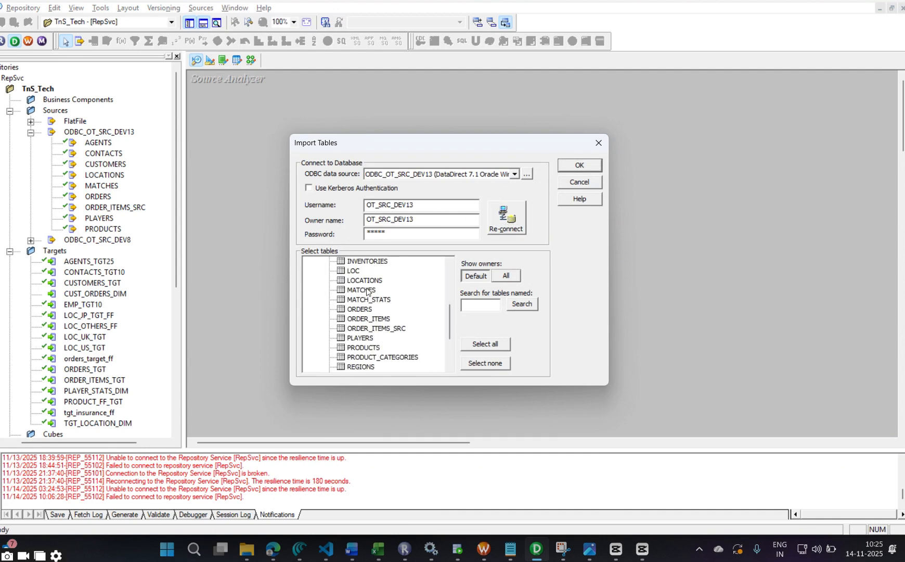
left_click(367, 291)
left_click(366, 338)
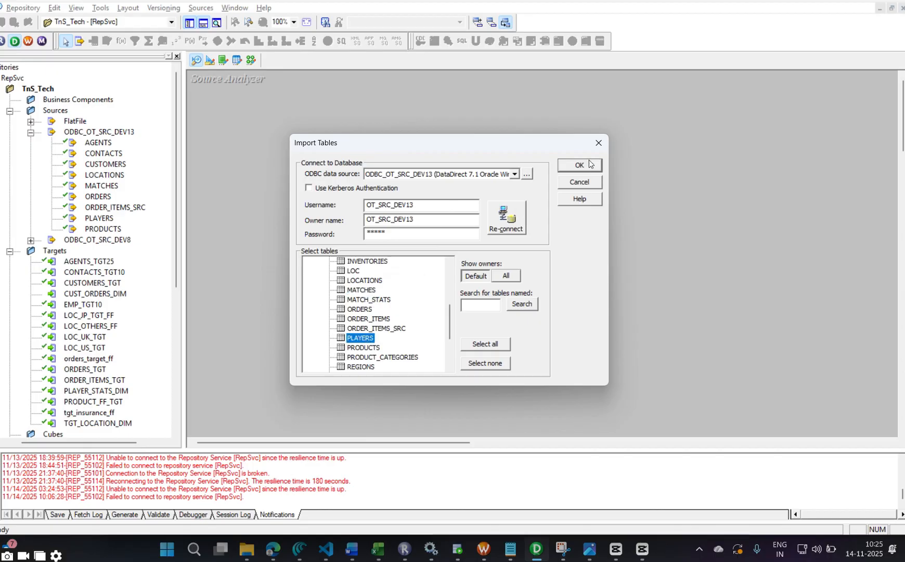
left_click(605, 136)
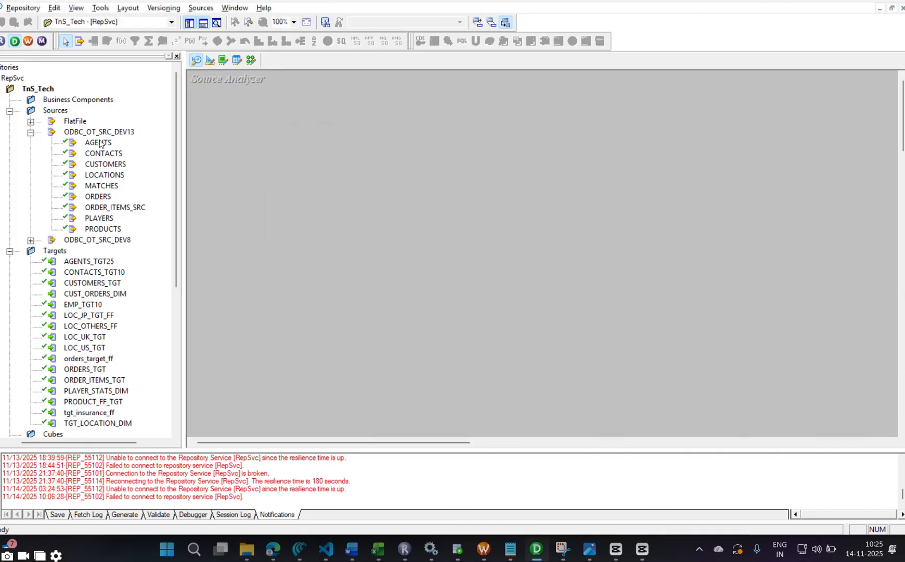
Place the MATCHES and PLAYERS source definitions in the Source Analyzer, with PLAYERS arranged below MATCHES.
left_click_drag(104, 188, 281, 133)
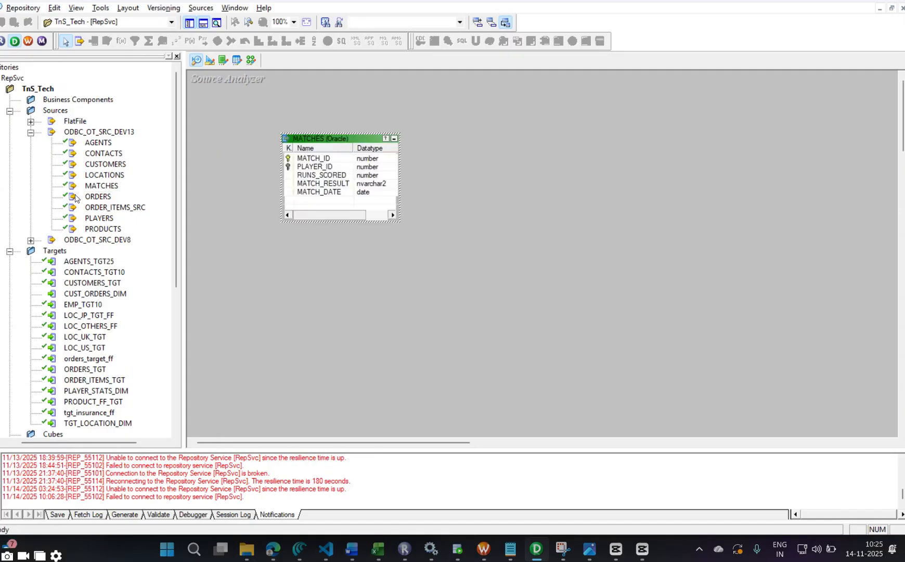
left_click_drag(95, 222, 452, 195)
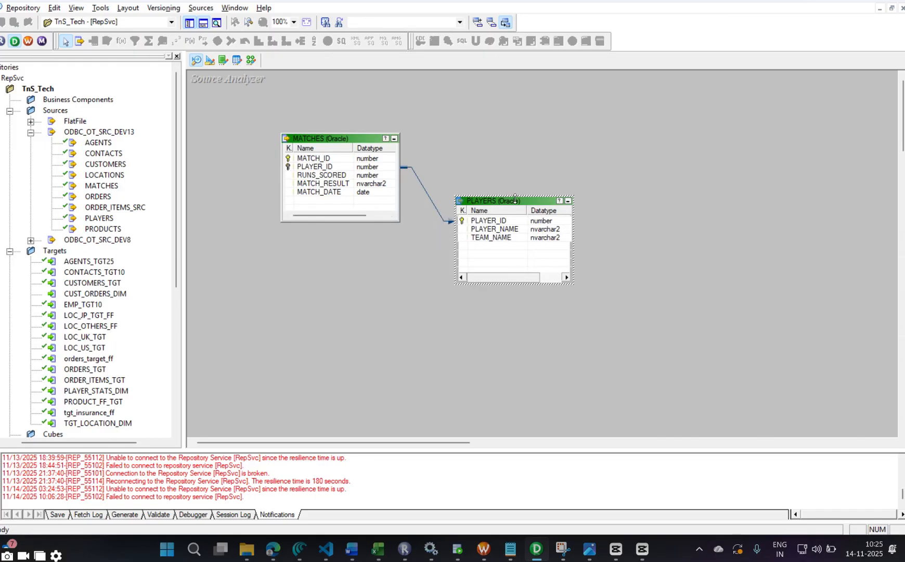
left_click_drag(515, 204, 336, 274)
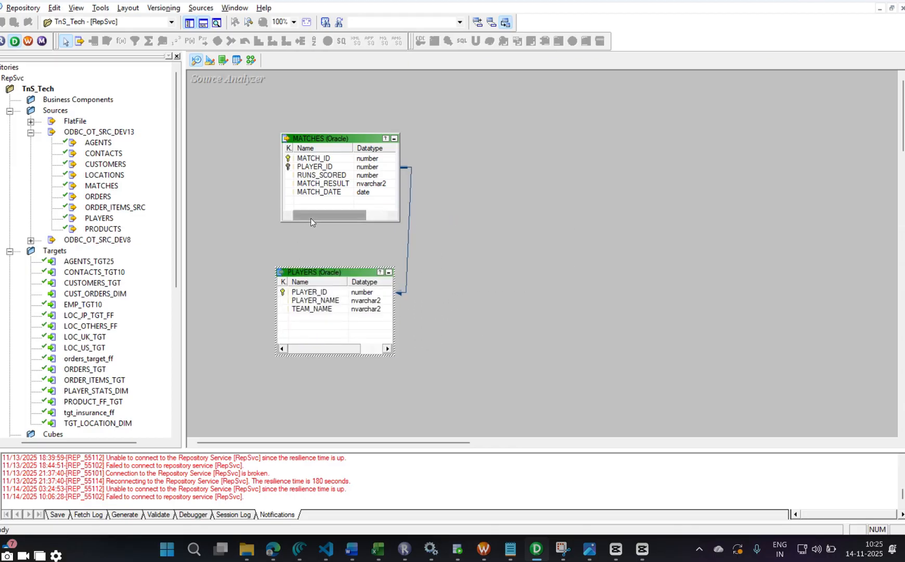
Open the Target Designer, then switch to Oracle SQL Developer and highlight the PLAYER_STATS_DIM create statement in the TNS_TGT_DEV13 worksheet.
left_click(209, 62)
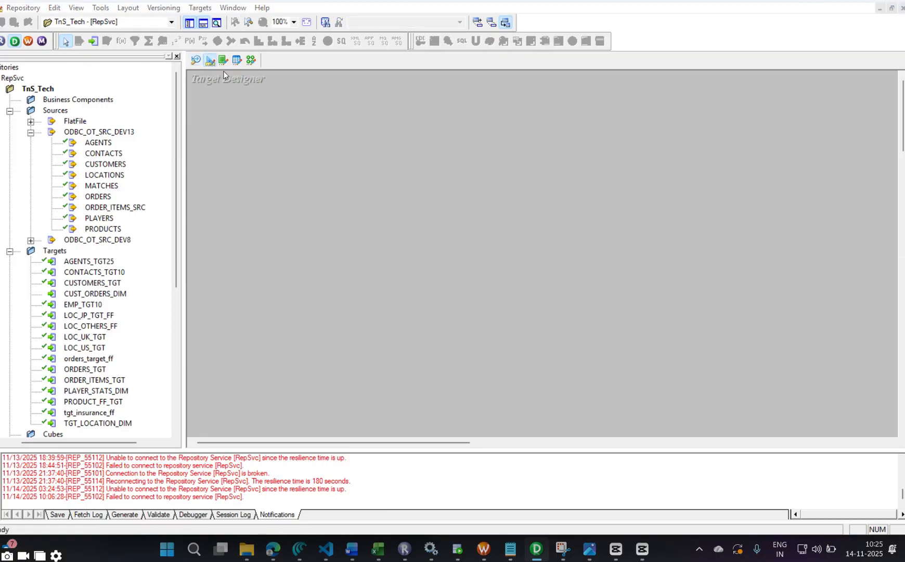
key("alt+Tab")
key("alt+Tab")
key("alt+Tab")
key("alt+Tab")
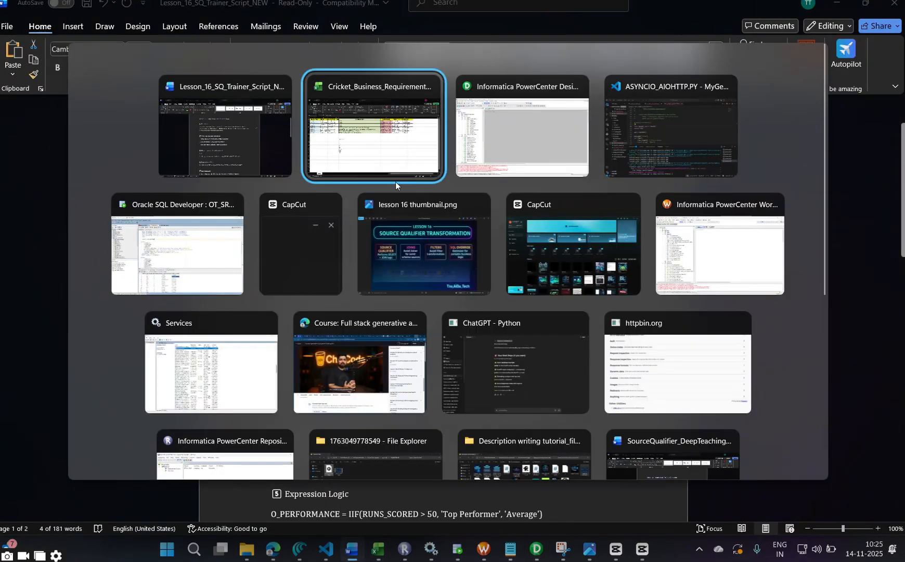
key("alt+Tab")
key("alt+Tab")
key("alt+Tab")
left_click(371, 87)
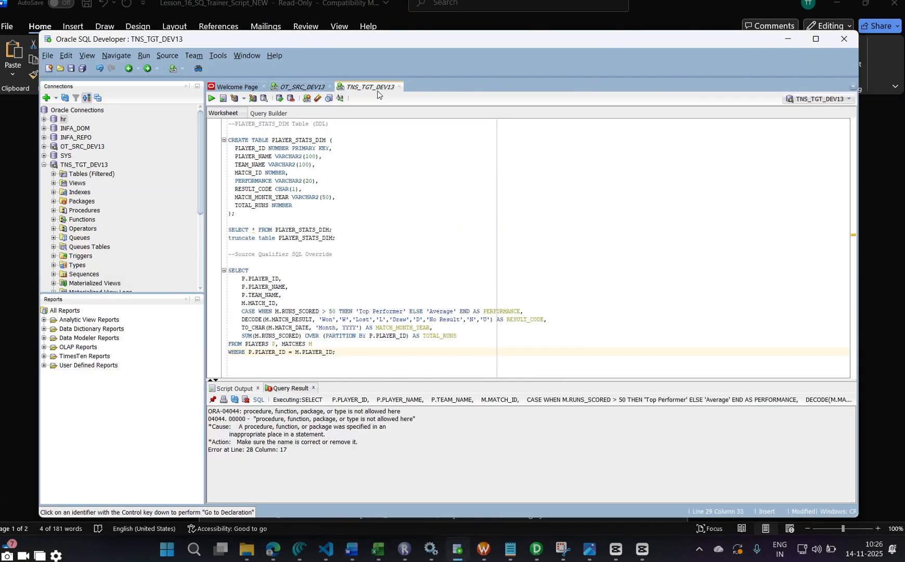
left_click_drag(237, 216, 226, 136)
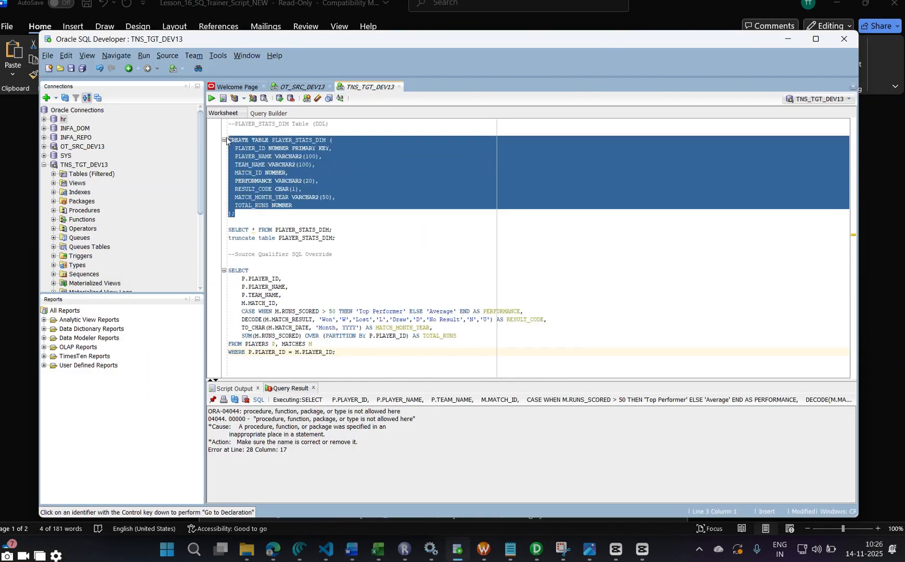
Truncate the PLAYER_STATS_DIM table, querying all of its rows before and after.
triple_click(338, 230)
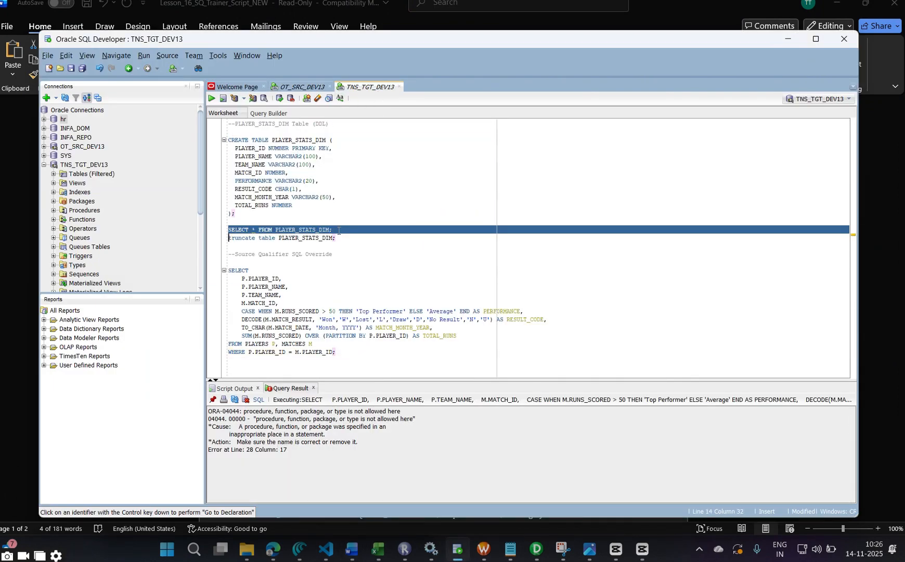
left_click(211, 98)
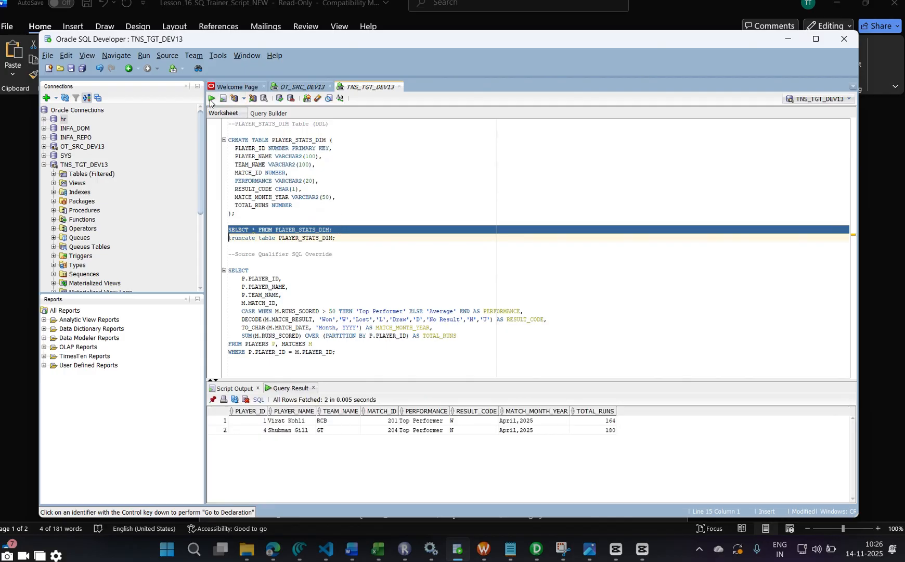
triple_click(343, 240)
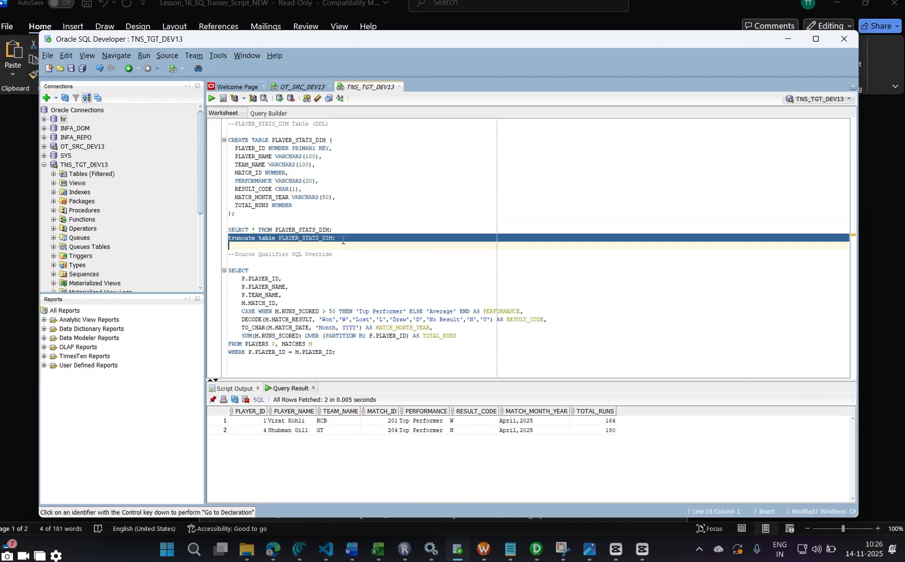
left_click(211, 99)
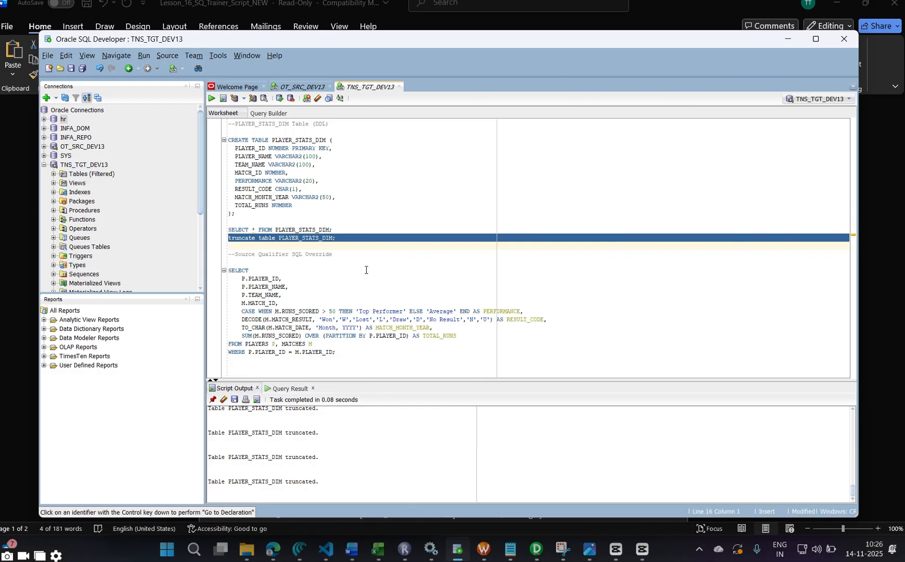
triple_click(346, 229)
left_click(210, 99)
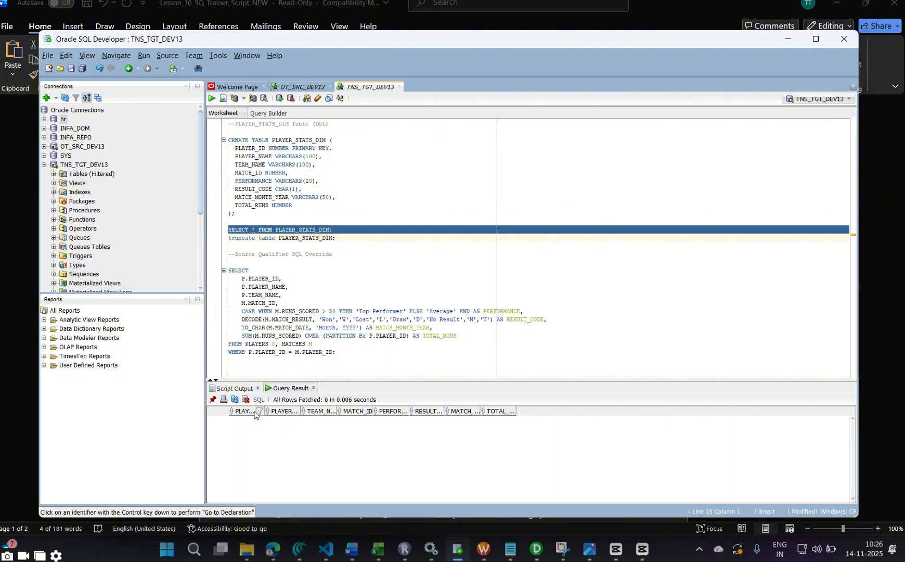
Switch to the Cricket_Business_Requirement workbook in Excel and go through the target fields from PLAYER_ID down to TOTAL_RUNS.
key("alt+Tab")
key("alt+Tab")
key("Tab")
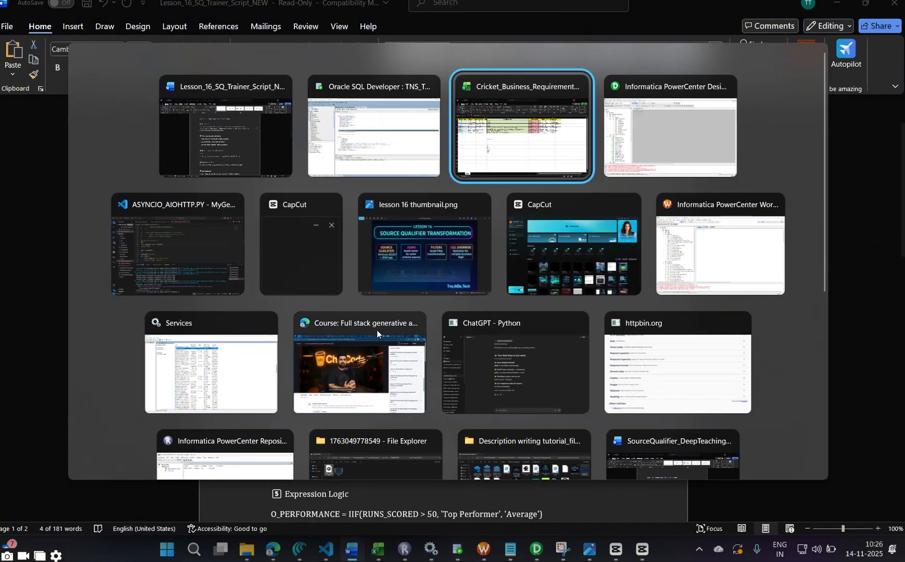
left_click(601, 158)
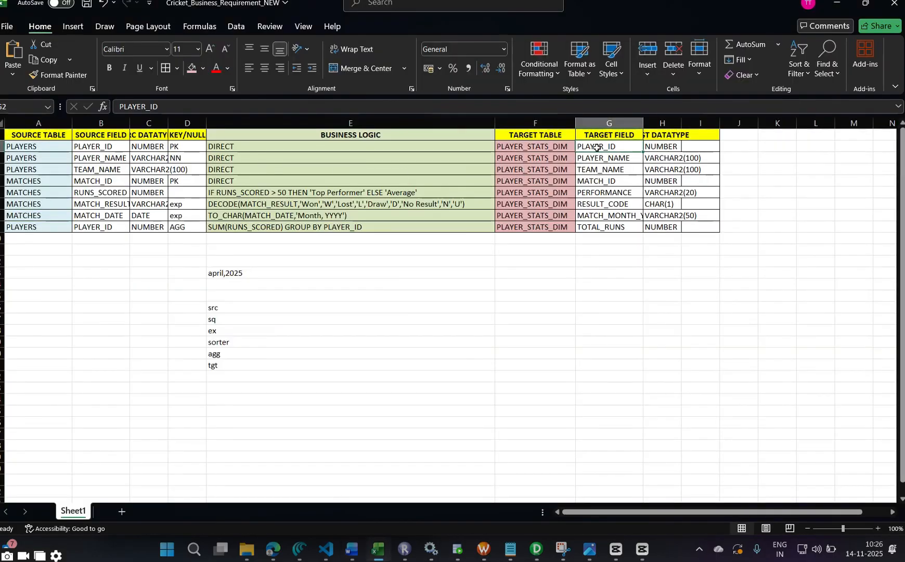
left_click(612, 169)
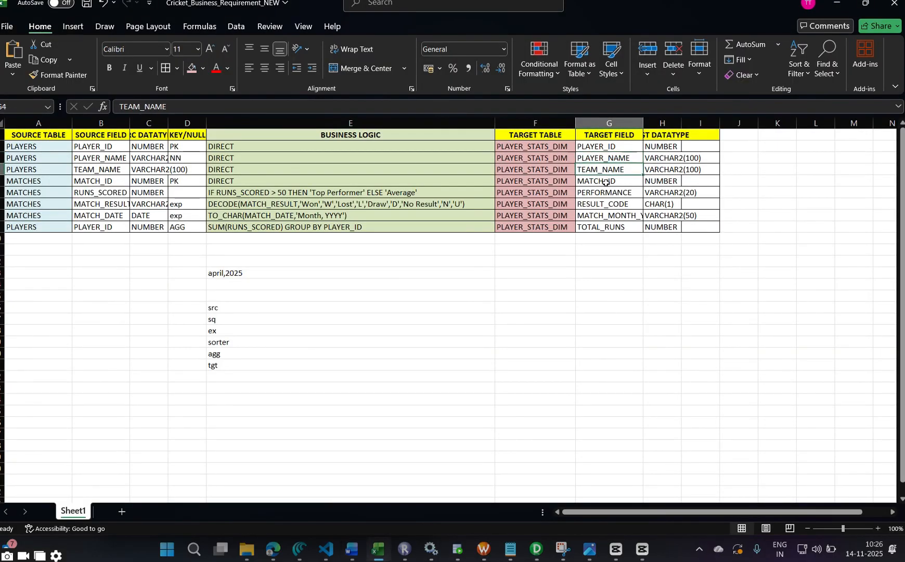
left_click(607, 181)
left_click(606, 191)
left_click_drag(606, 192, 623, 224)
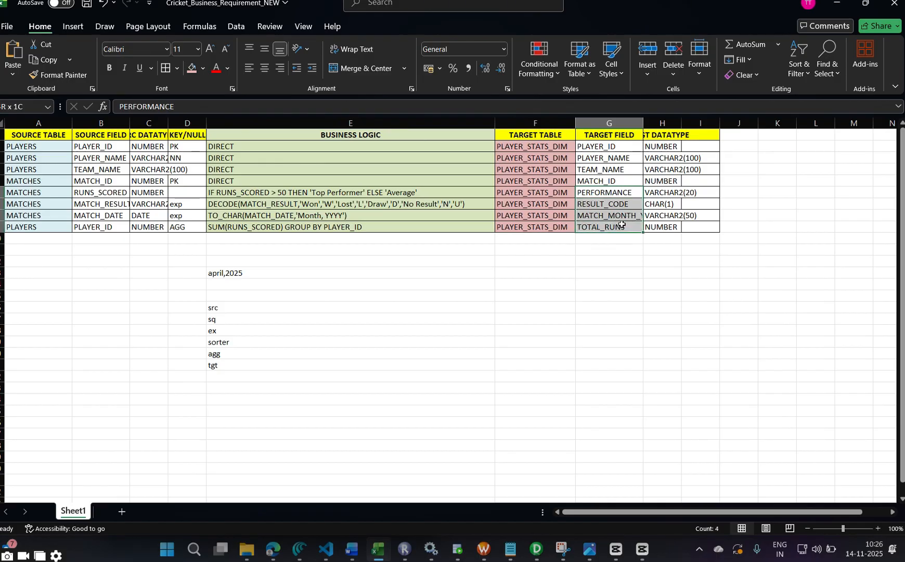
Review the directly mapped target fields again: PLAYER_ID, PLAYER_NAME, TEAM_NAME and MATCH_ID.
left_click(604, 146)
key("shift+Down")
key("shift+Down")
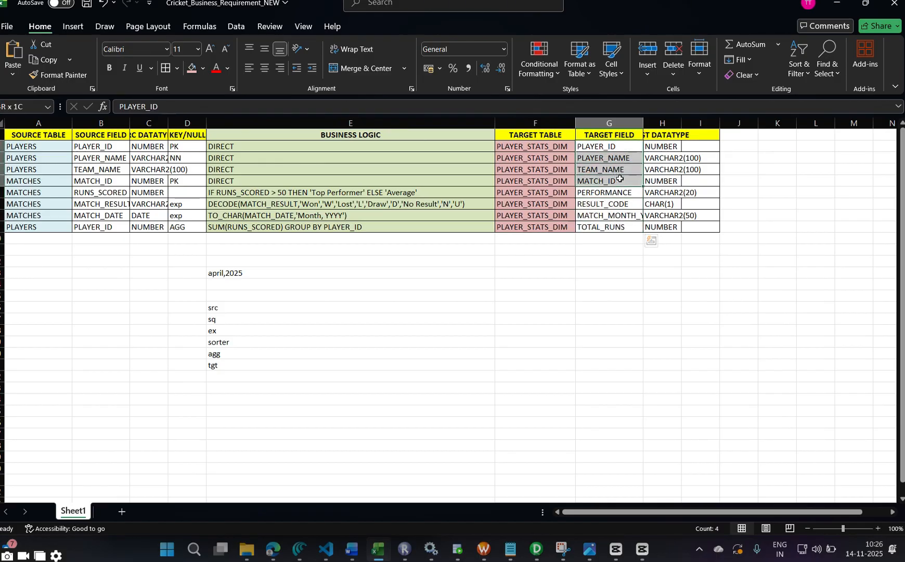
left_click(600, 156)
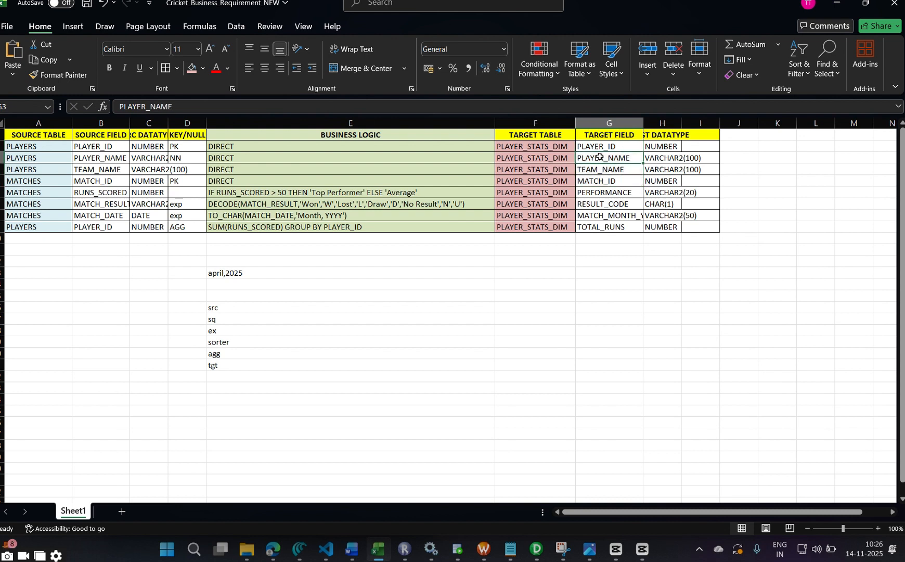
left_click(605, 169)
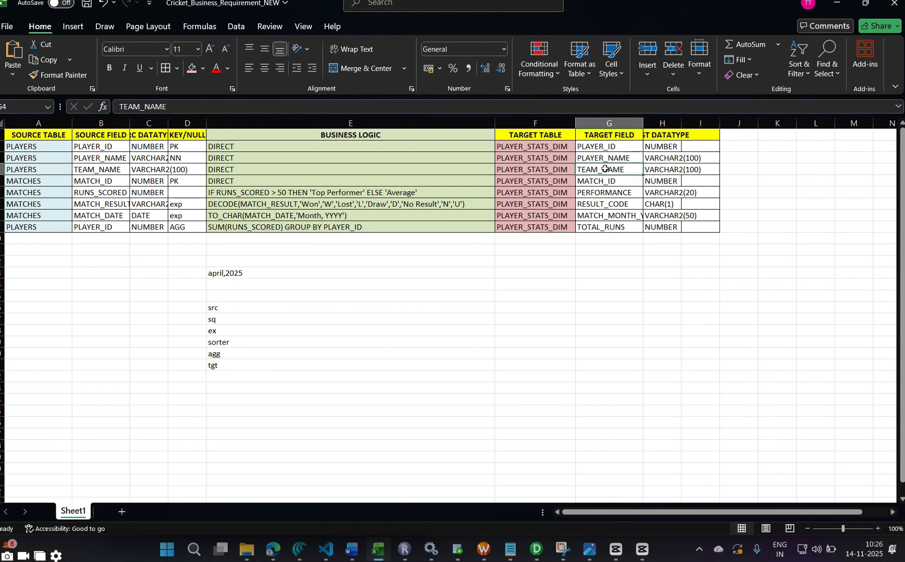
left_click(614, 180)
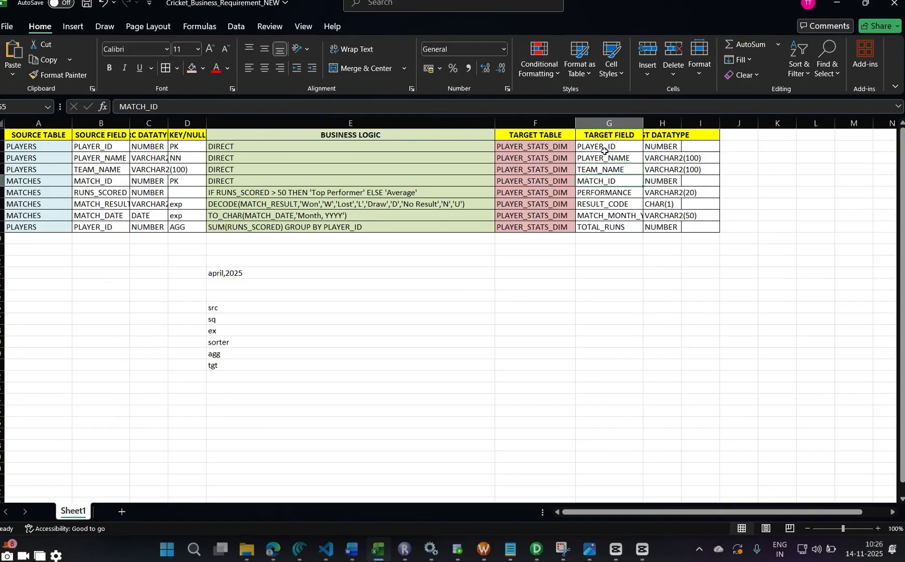
left_click_drag(604, 148, 617, 179)
Switch to PowerCenter Designer and connect the target database import to the ODBC_TNS_TGT_DEV13 data source as TNS_TGT_DEV13.
key("alt+Tab")
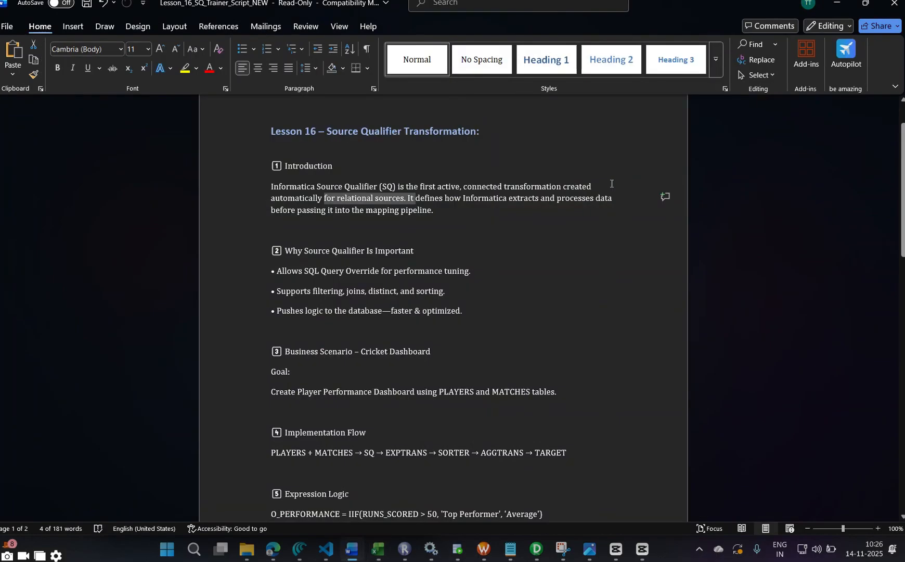
key("alt+Tab")
key("Tab")
key("alt+Tab")
key("Tab")
key("Tab")
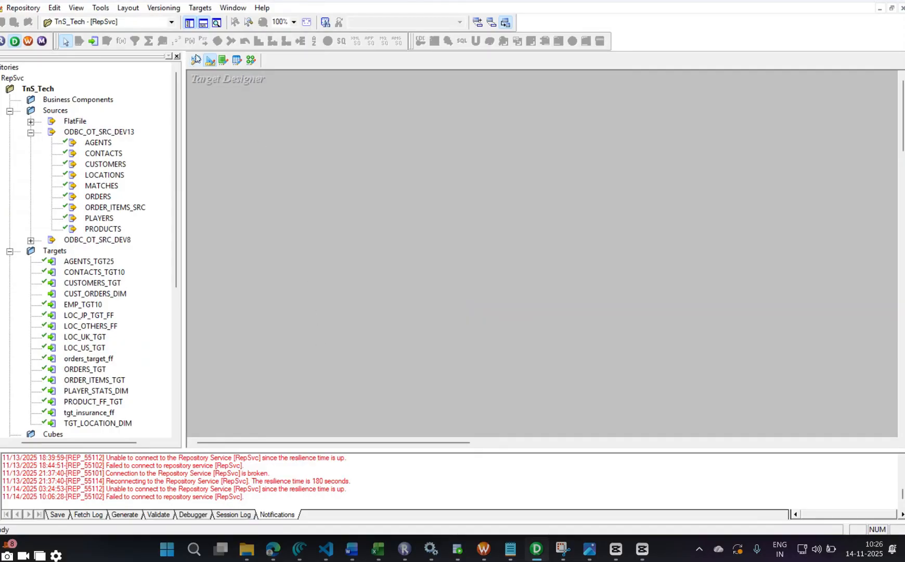
left_click(200, 7)
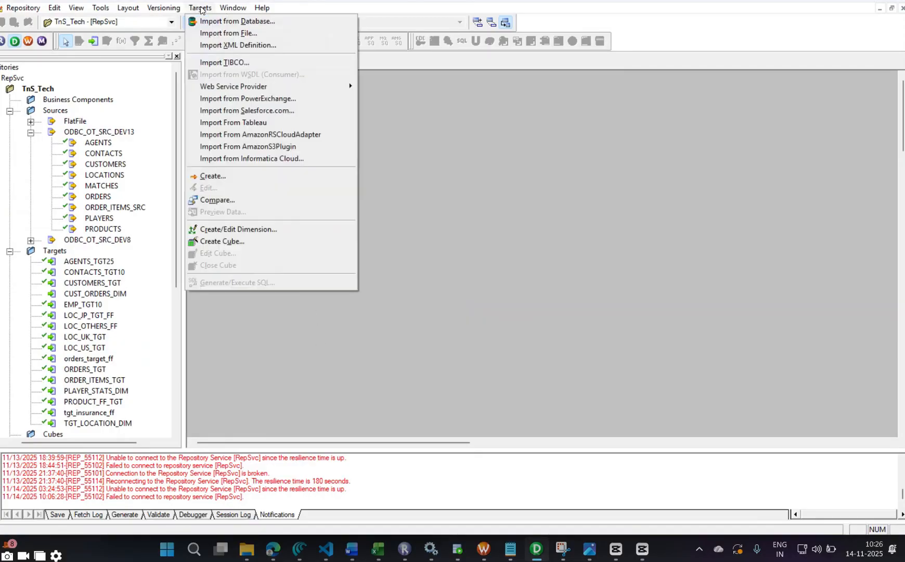
left_click(237, 20)
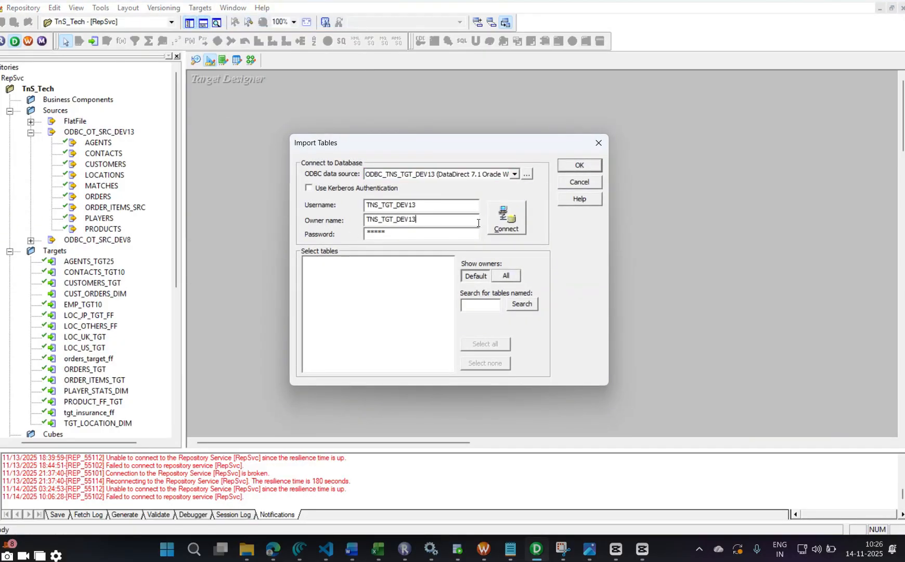
left_click(476, 223)
left_click(507, 219)
Locate PLAYER_STATS_DIM among the TNS_TGT_DEV13 tables, leave the import, and place the existing PLAYER_STATS_DIM target definition in the Target Designer workspace.
left_click(307, 261)
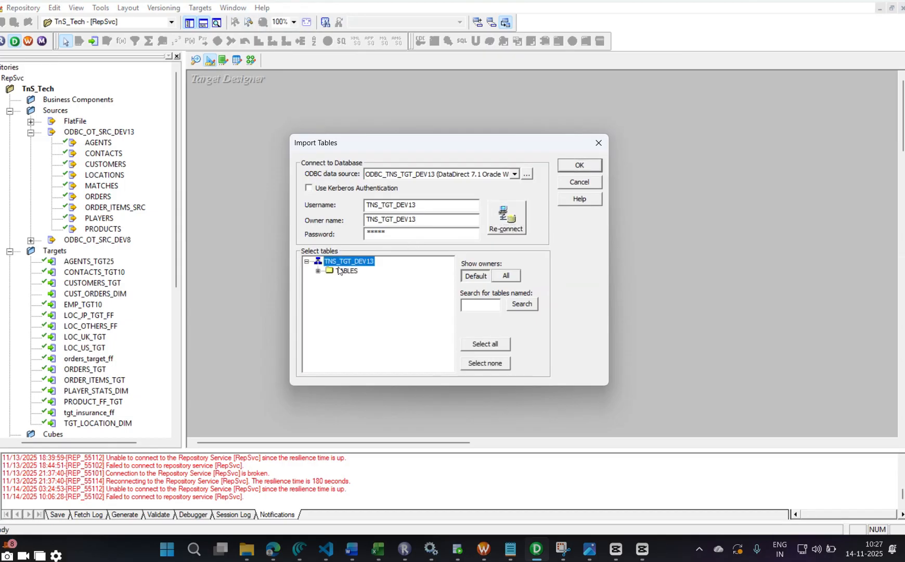
left_click(346, 270)
left_click(318, 271)
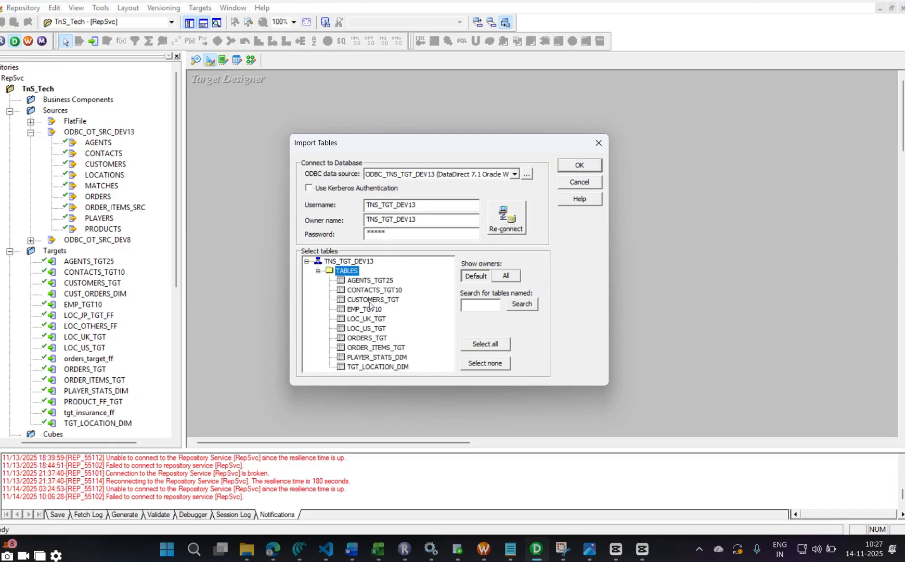
left_click(397, 357)
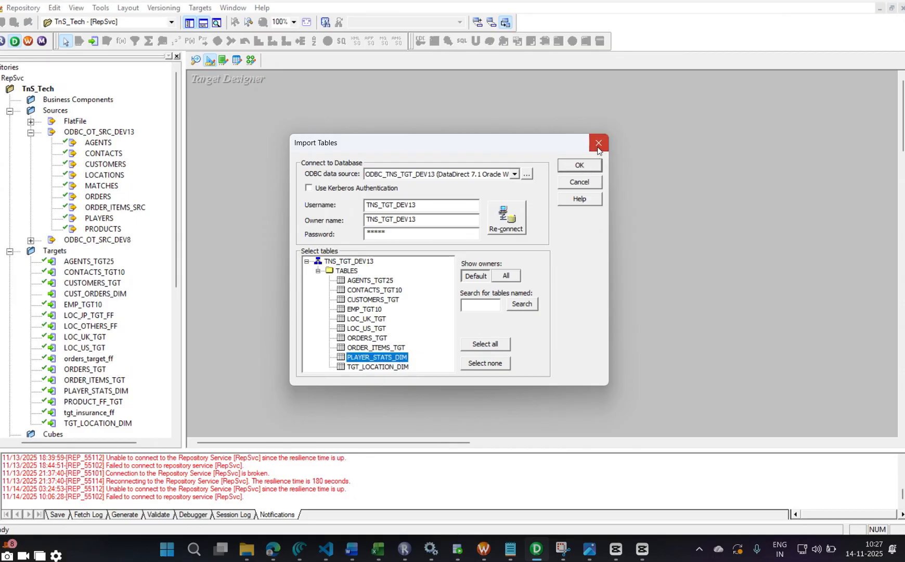
left_click(580, 166)
scroll(95, 332, "down", 2)
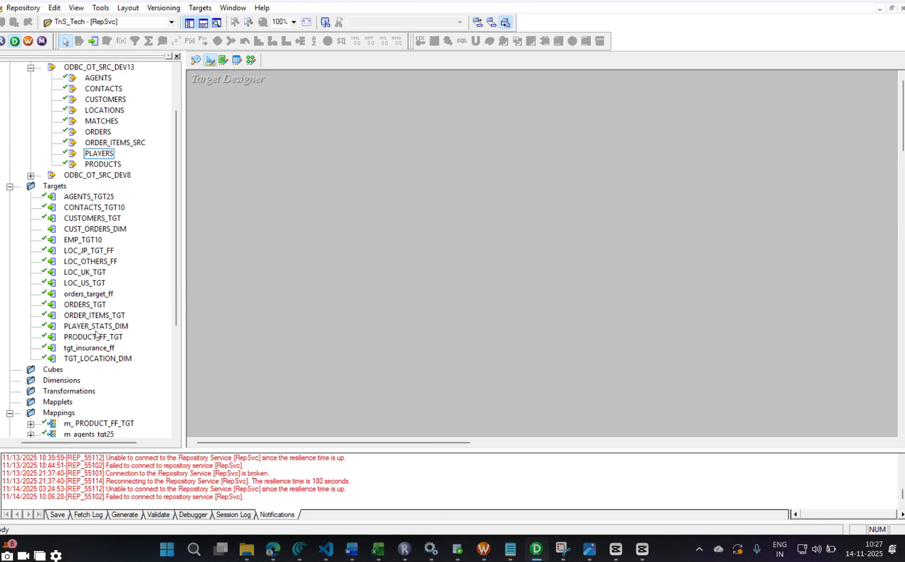
left_click_drag(90, 328, 277, 223)
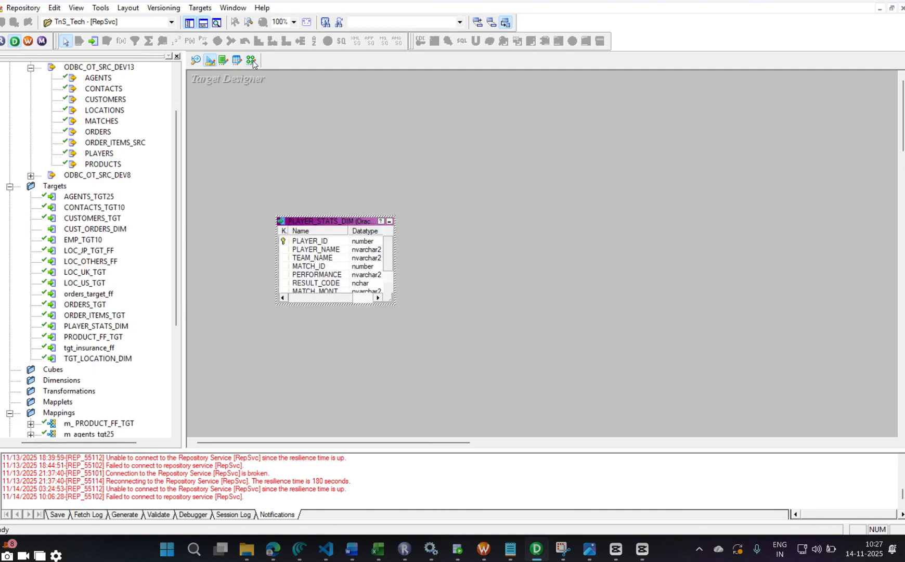
Open the Mapping Designer and begin a new mapping with the name prefix m_.
left_click(251, 60)
left_click(211, 8)
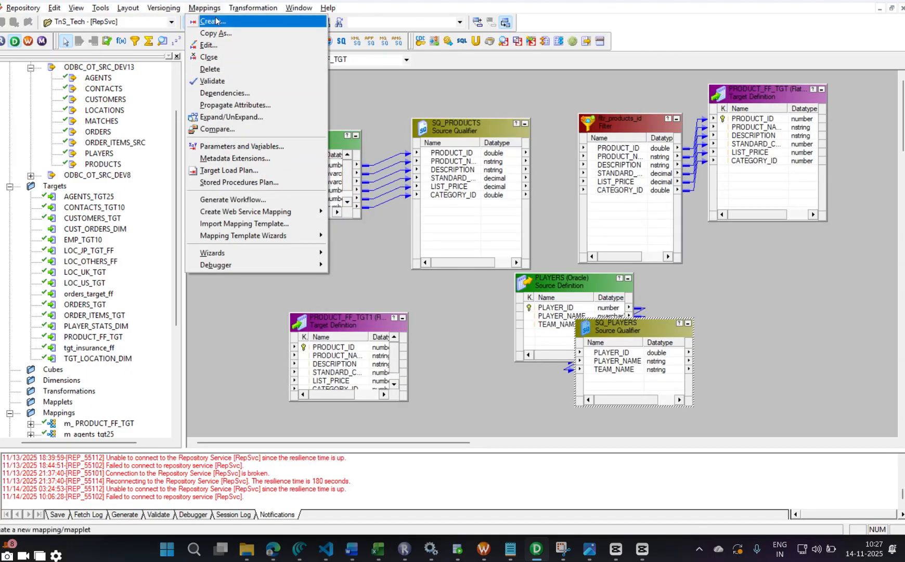
left_click(216, 21)
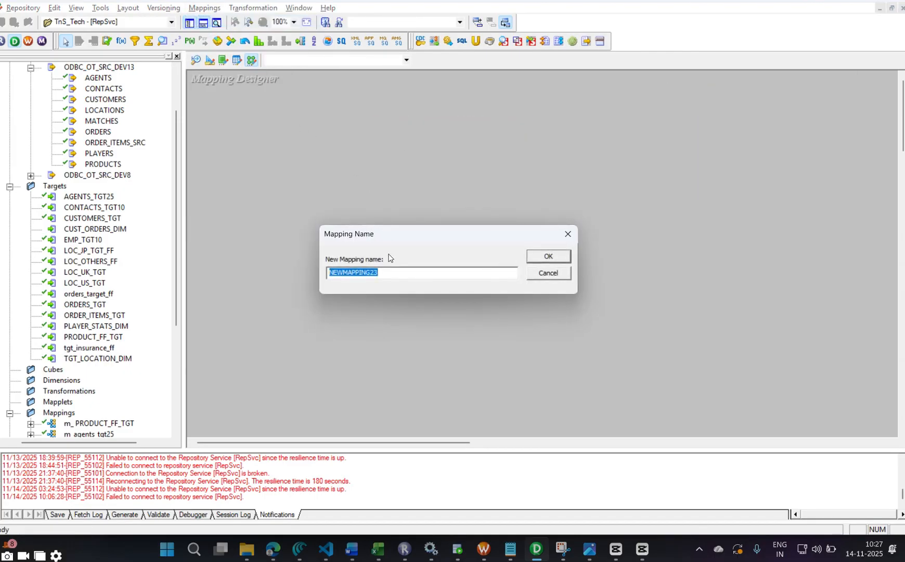
type("m_")
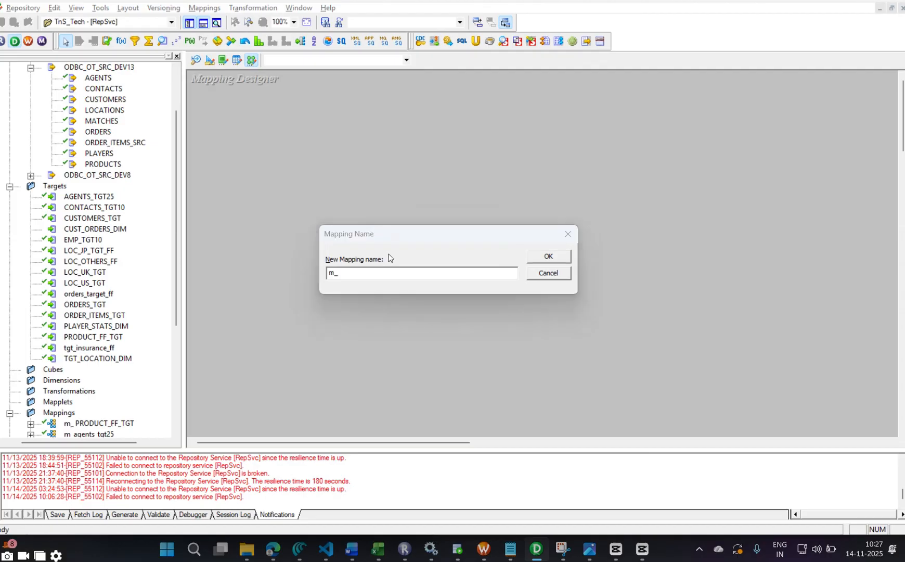
Switch to the Cricket_Business_Requirement_NEW workbook and copy the target table name PLAYER_STATS_DIM.
key("alt+Tab")
key("alt+Tab")
key("alt+Tab")
key("alt+Tab")
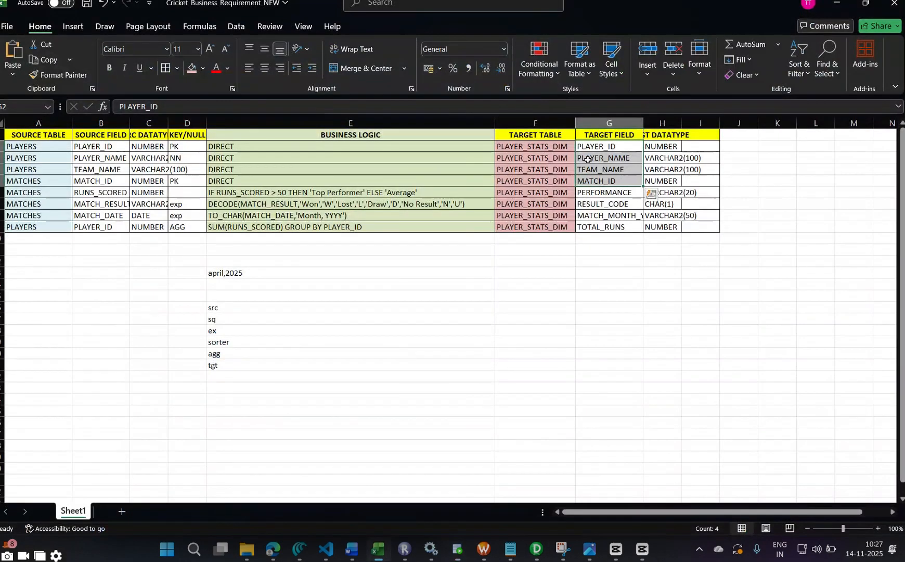
left_click(550, 168)
key("ctrl+c")
Return to the Designer and create the mapping with the name m_PLAYER_STATS_DIM_dashborad.
key("alt+Tab")
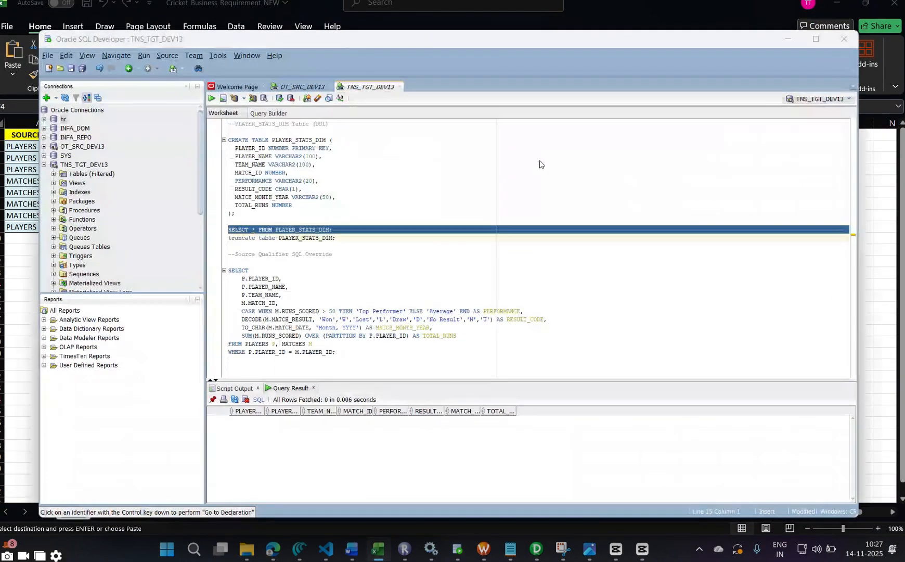
key("alt+Tab")
key("alt+Tab")
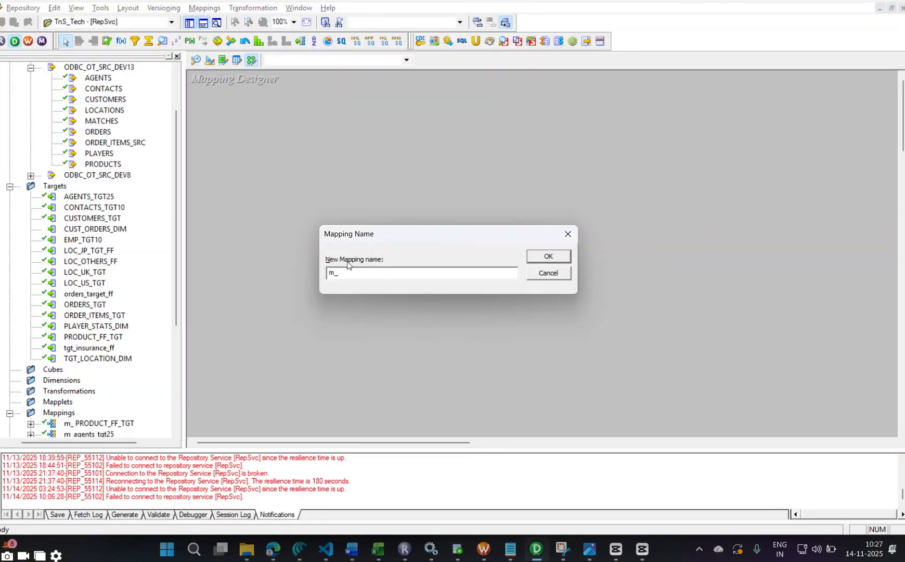
key("ctrl+v")
type("_dashb")
left_click(550, 257)
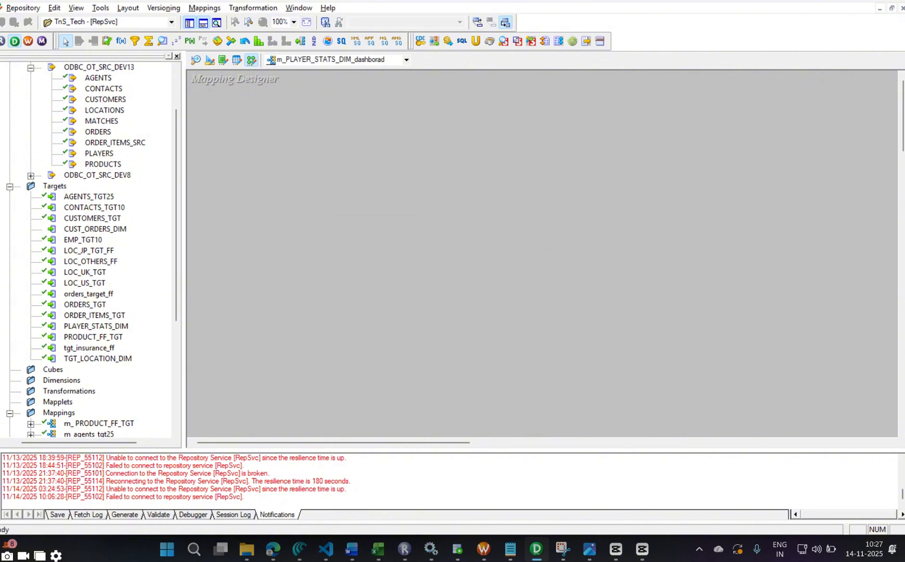
Add the MATCHES and PLAYERS sources to the mapping and spread them out from their source qualifiers.
scroll(90, 155, "up", 1)
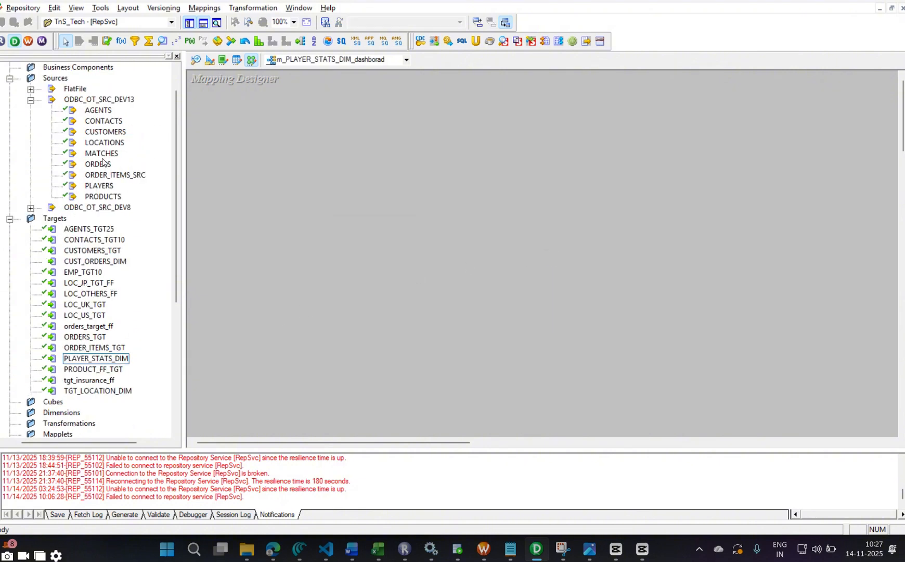
left_click_drag(96, 154, 271, 123)
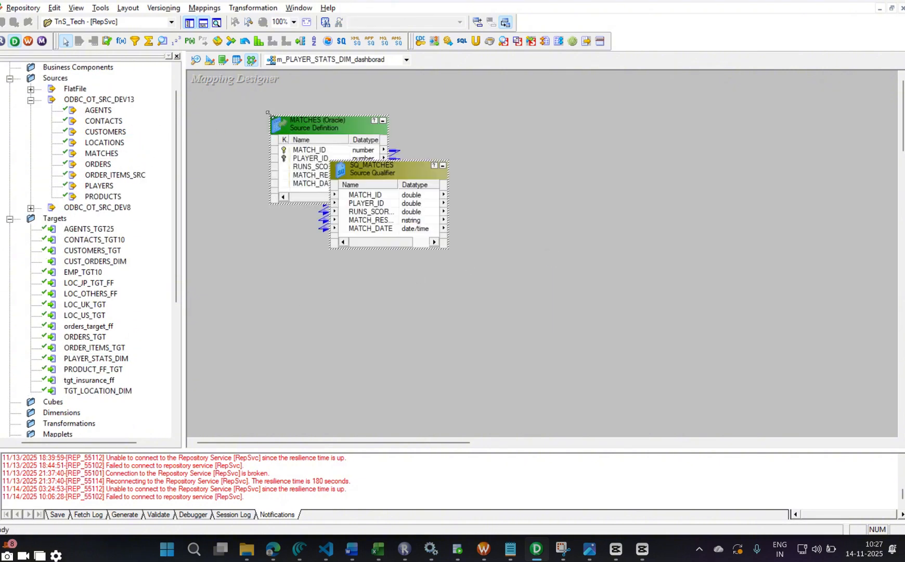
left_click_drag(99, 185, 423, 327)
left_click_drag(405, 168, 602, 142)
left_click_drag(484, 340, 295, 304)
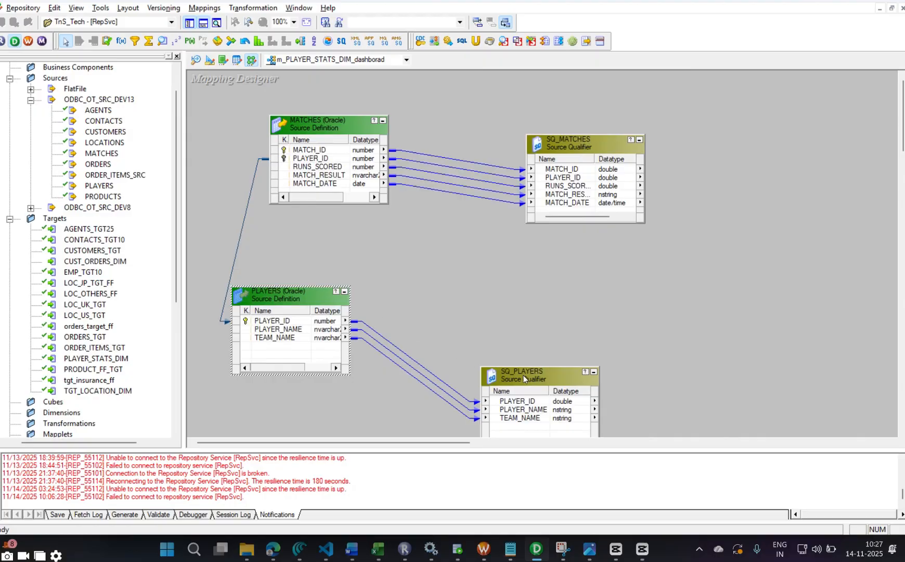
left_click_drag(523, 375, 481, 269)
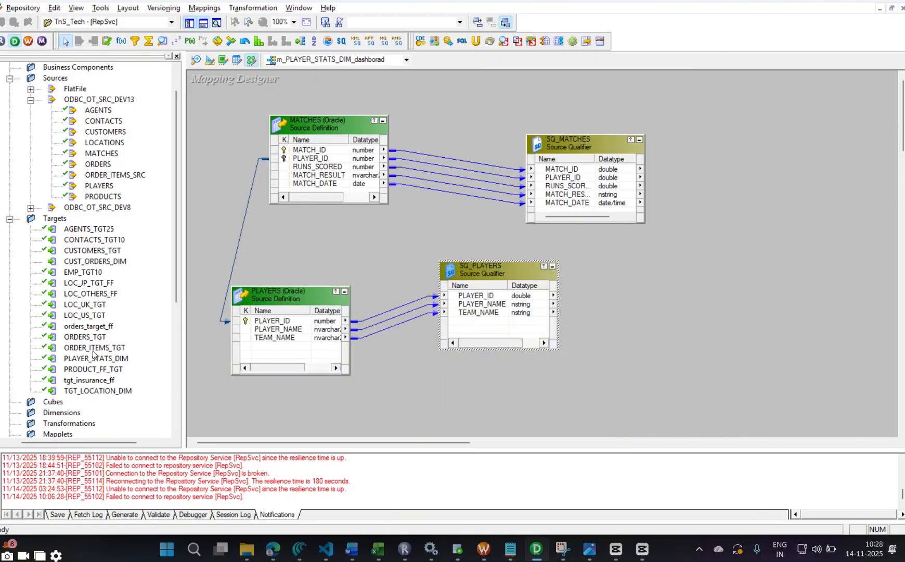
Add the PLAYER_STATS_DIM target to the mapping, hide the Navigator, and align the MATCHES source with SQ_MATCHES.
left_click_drag(90, 363, 821, 355)
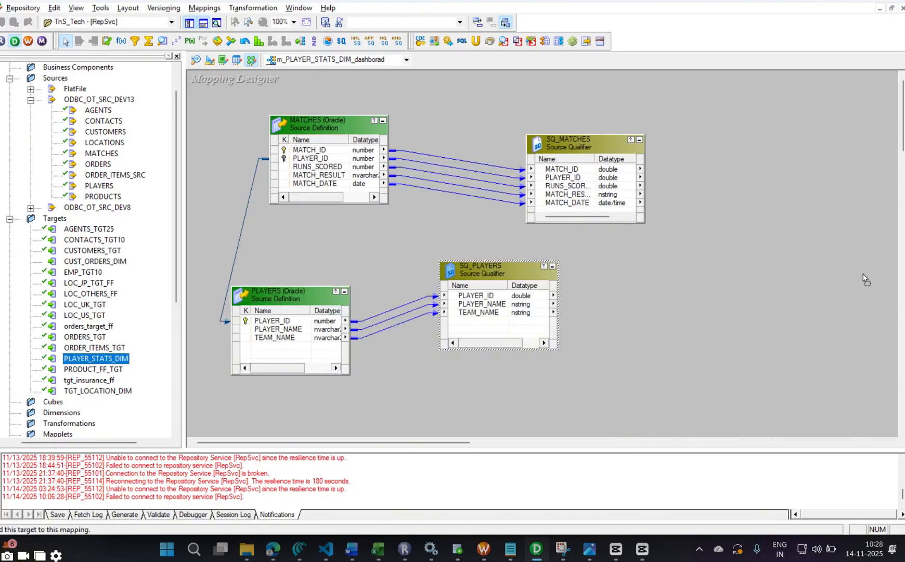
left_click_drag(863, 275, 863, 276)
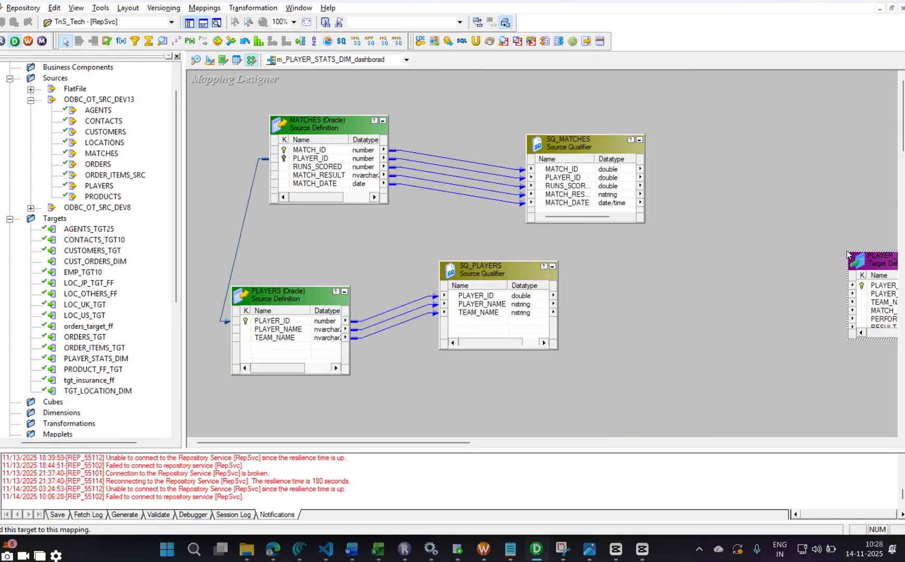
left_click(191, 24)
left_click_drag(135, 122, 93, 119)
left_click_drag(397, 138, 332, 118)
Delete the links from the PLAYERS source and remove the SQ_PLAYERS source qualifier from the mapping.
left_click_drag(209, 274, 221, 361)
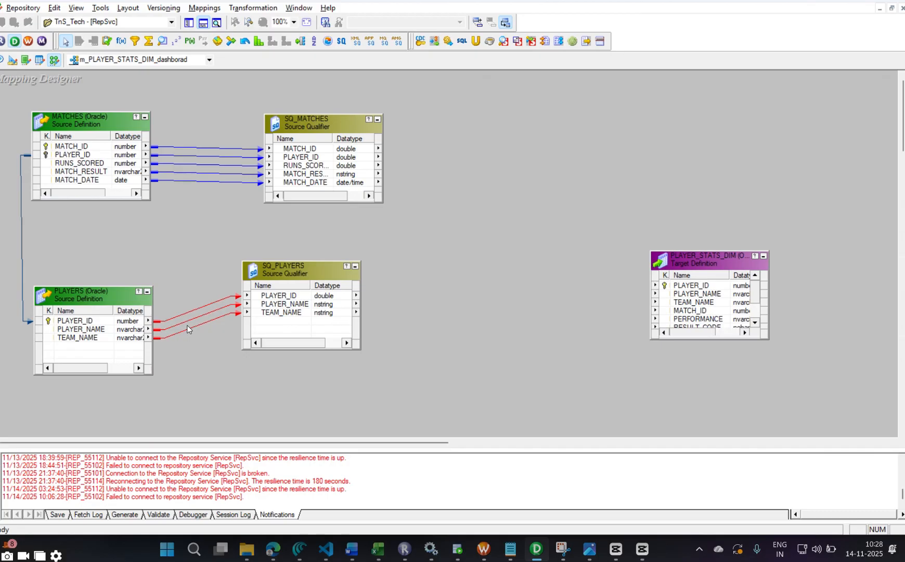
key("Delete")
right_click(291, 278)
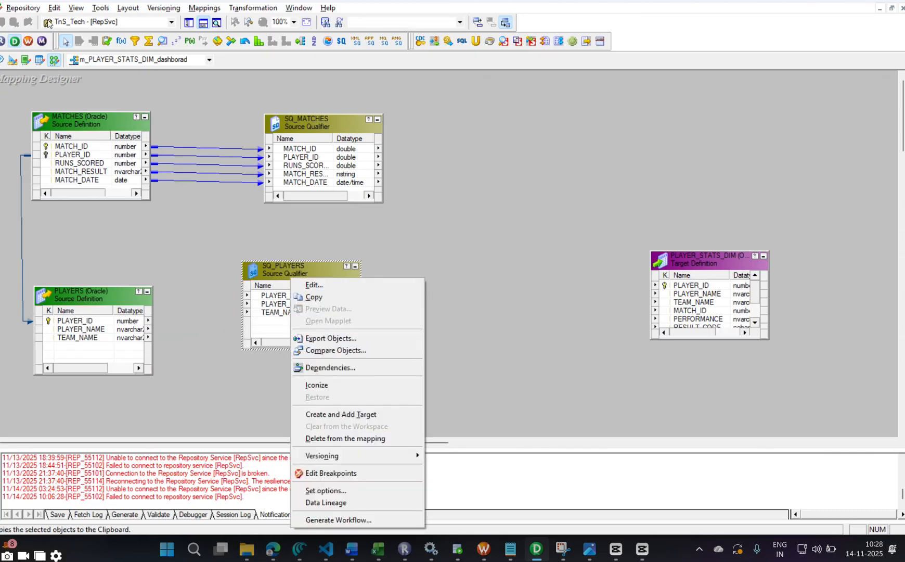
left_click(58, 8)
left_click(55, 8)
left_click(67, 57)
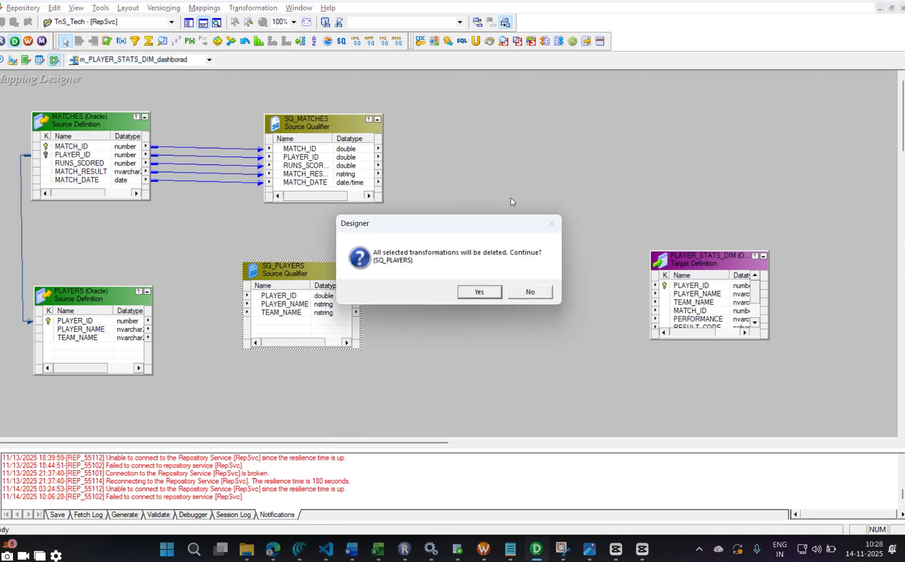
left_click(480, 292)
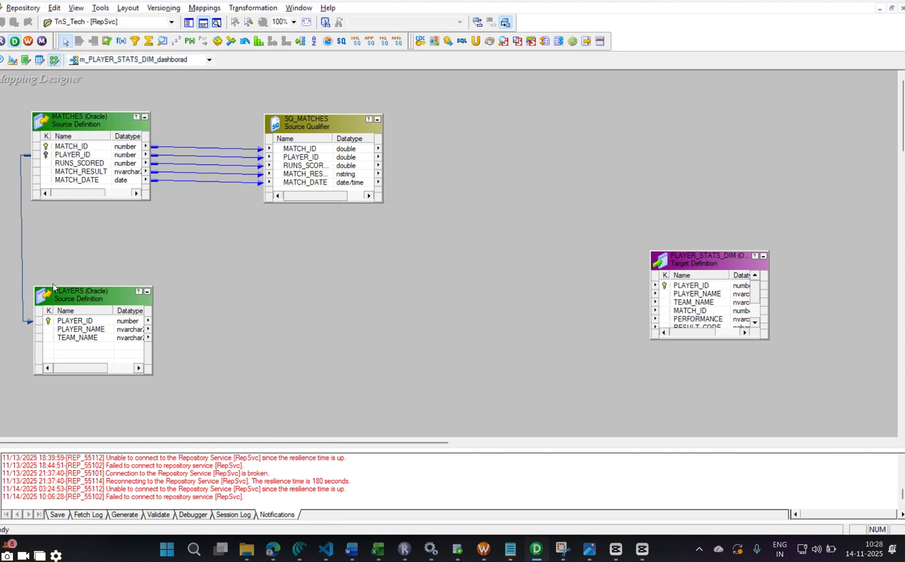
Move the PLAYERS source closer to MATCHES and link all of its ports into the SQ_MATCHES source qualifier.
left_click_drag(106, 286, 106, 250)
right_click(107, 285)
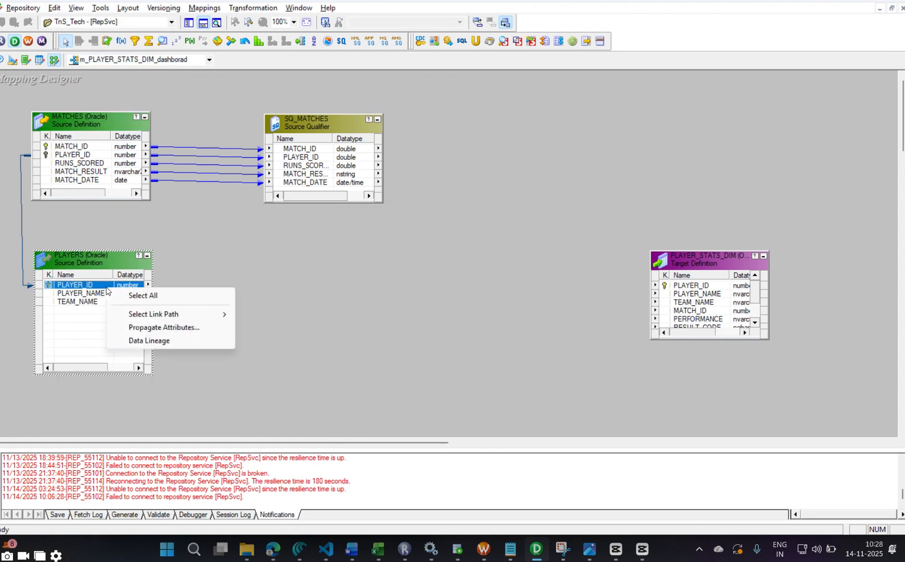
left_click(148, 295)
left_click_drag(79, 289, 61, 287)
right_click(61, 286)
left_click_drag(81, 291, 304, 207)
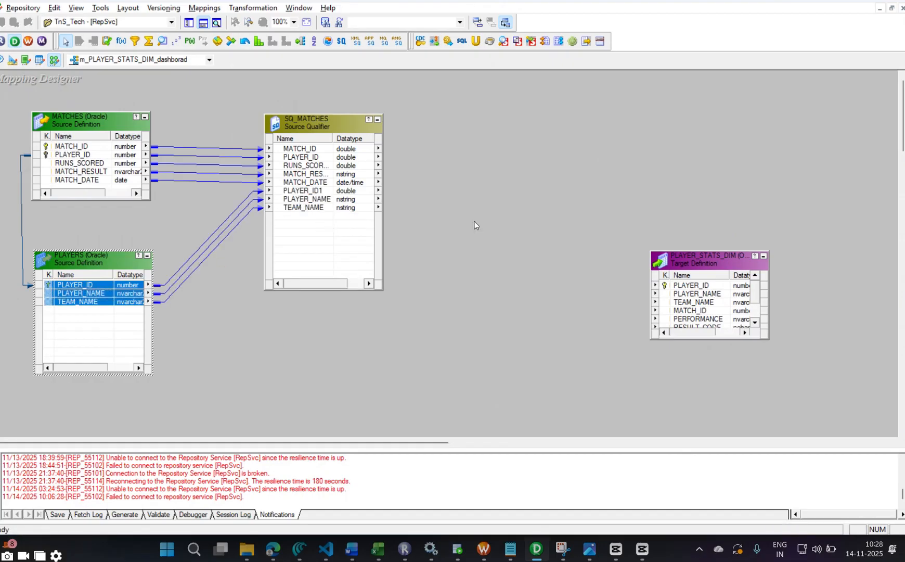
Try to generate the SQL query in the properties of the SQ_MATCHES source qualifier, then close its editors.
double_click(320, 248)
left_click(367, 186)
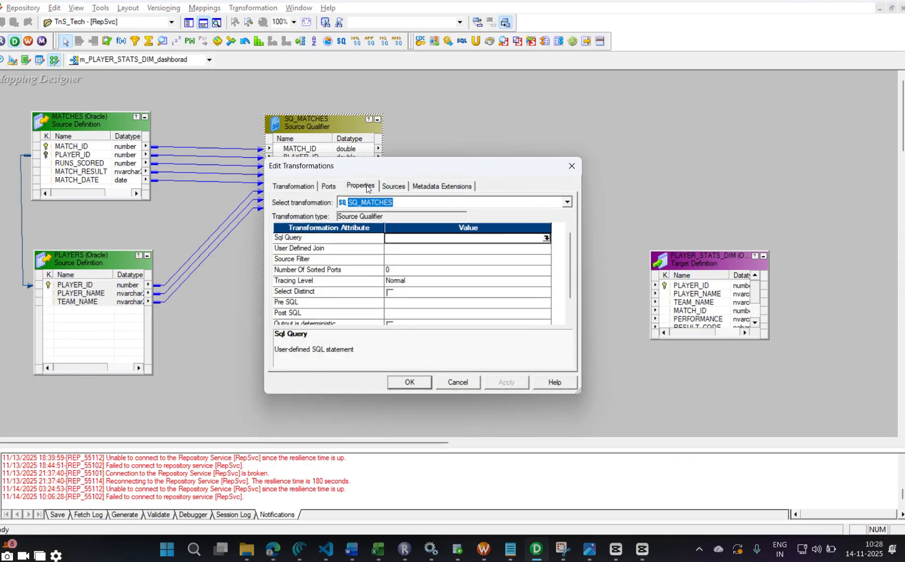
left_click(546, 238)
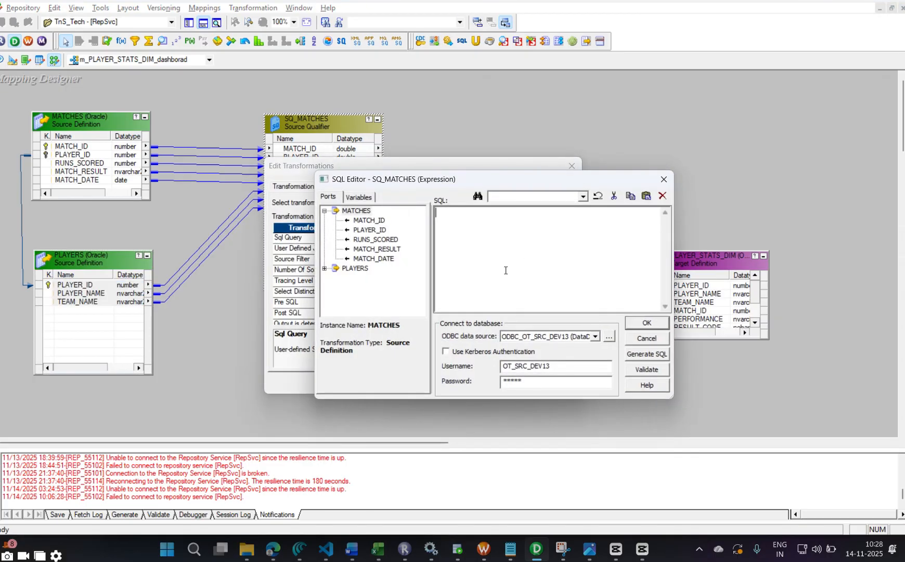
left_click(647, 358)
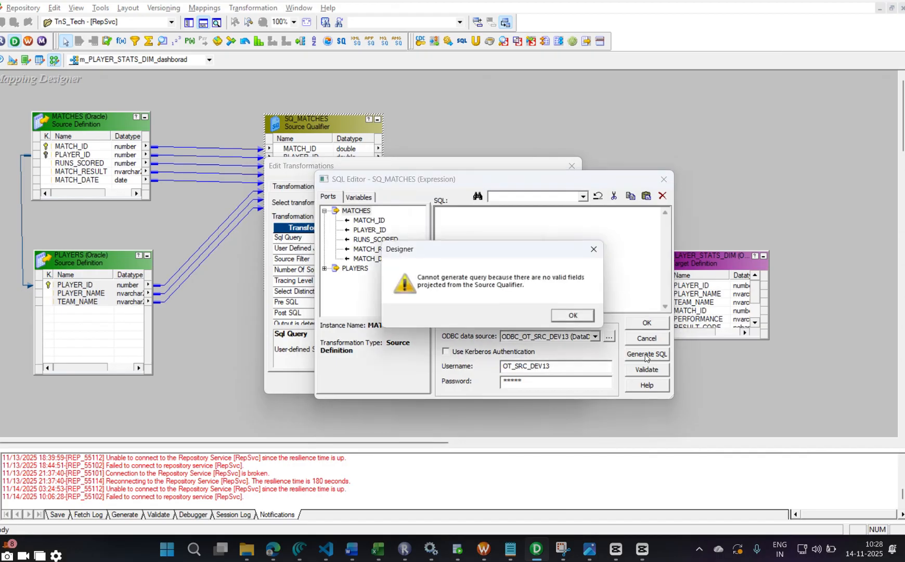
left_click(579, 317)
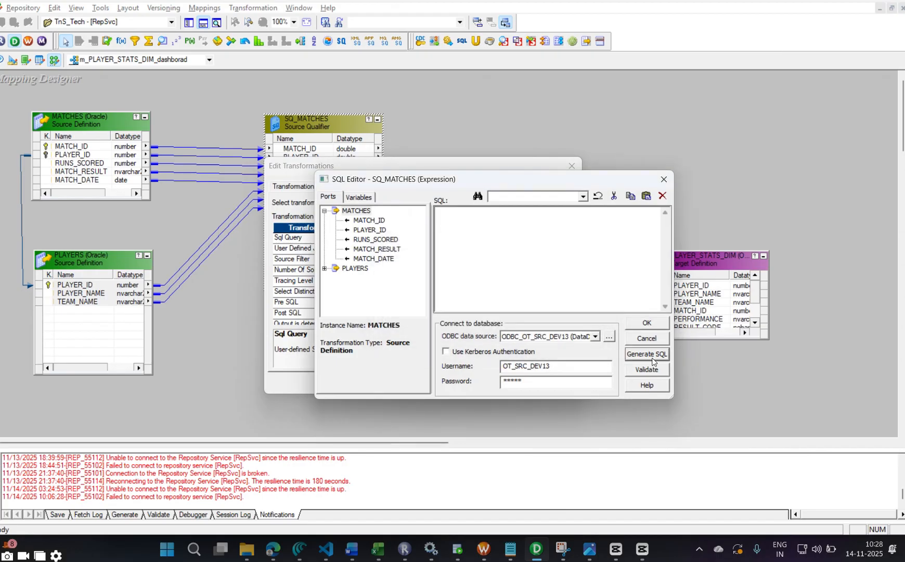
left_click(663, 179)
left_click(573, 168)
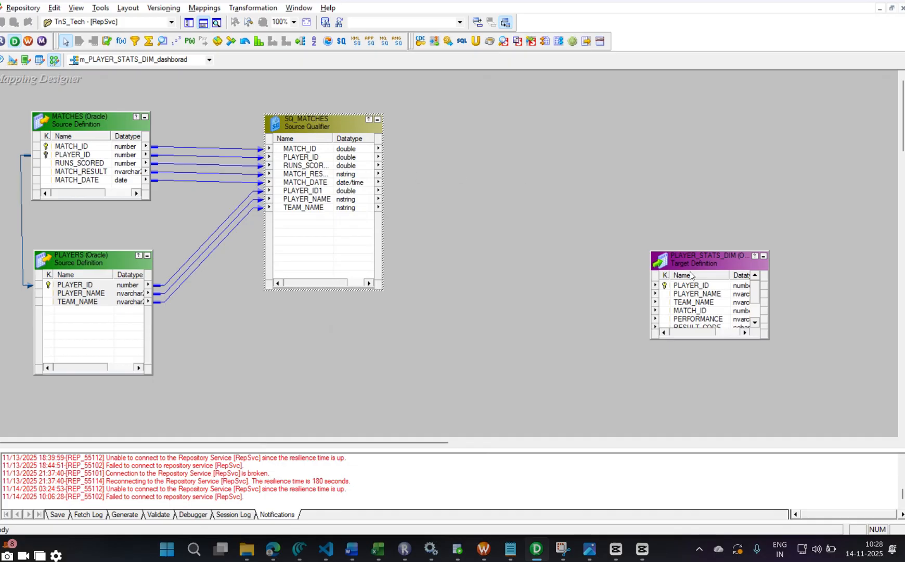
Move the PLAYER_STATS_DIM target farther from SQ_MATCHES and add an Expression transformation between them.
left_click_drag(718, 273, 751, 252)
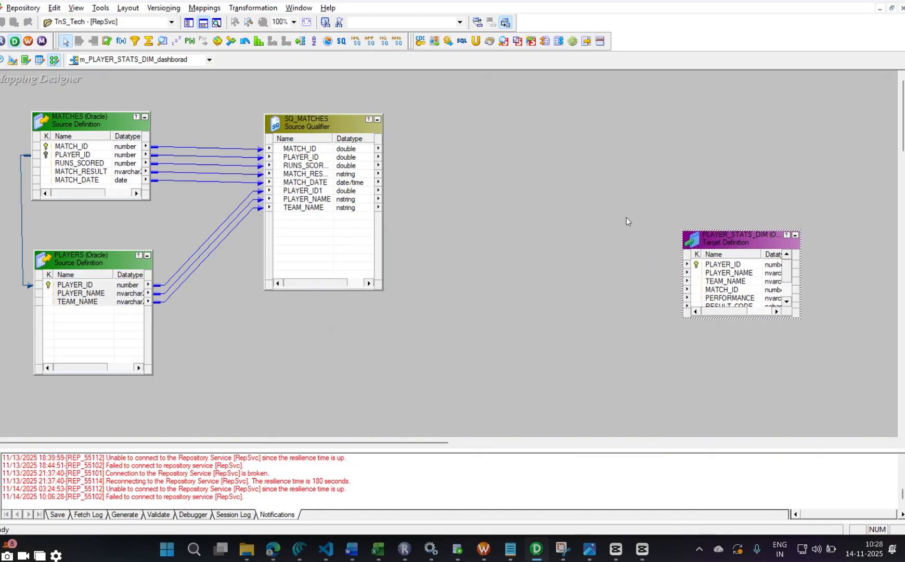
left_click(121, 41)
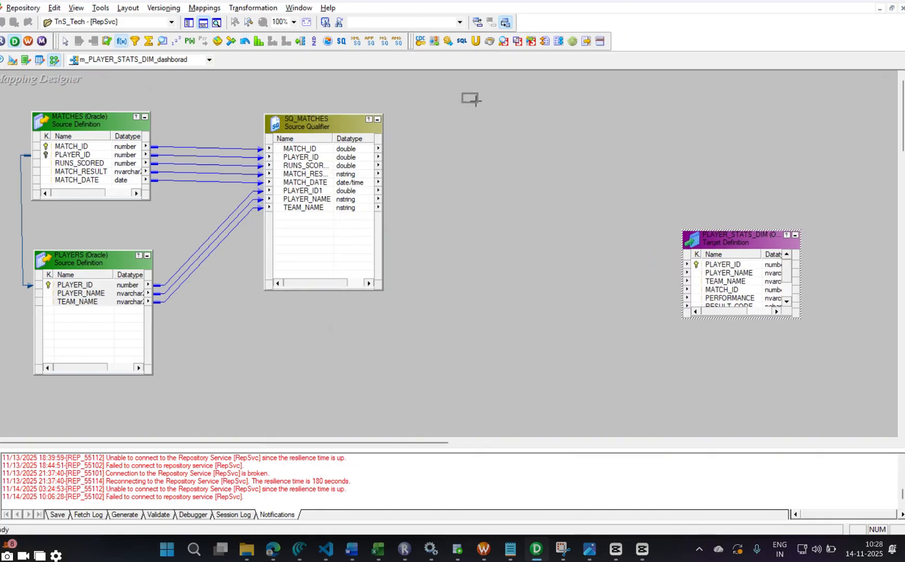
left_click_drag(462, 94, 600, 311)
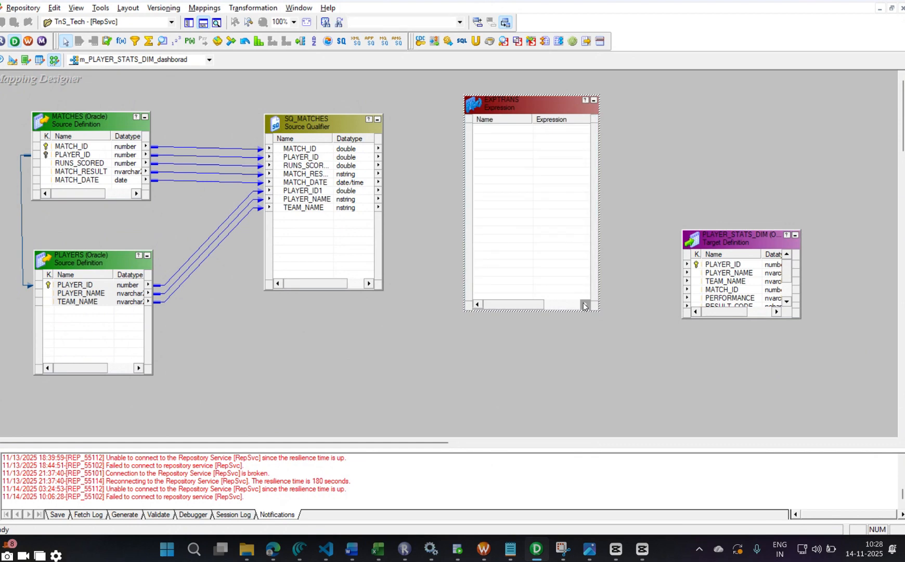
Widen the Name column of the SQ_MATCHES source qualifier and review its ports, including PLAYER_ID1.
right_click(326, 199)
left_click(295, 221)
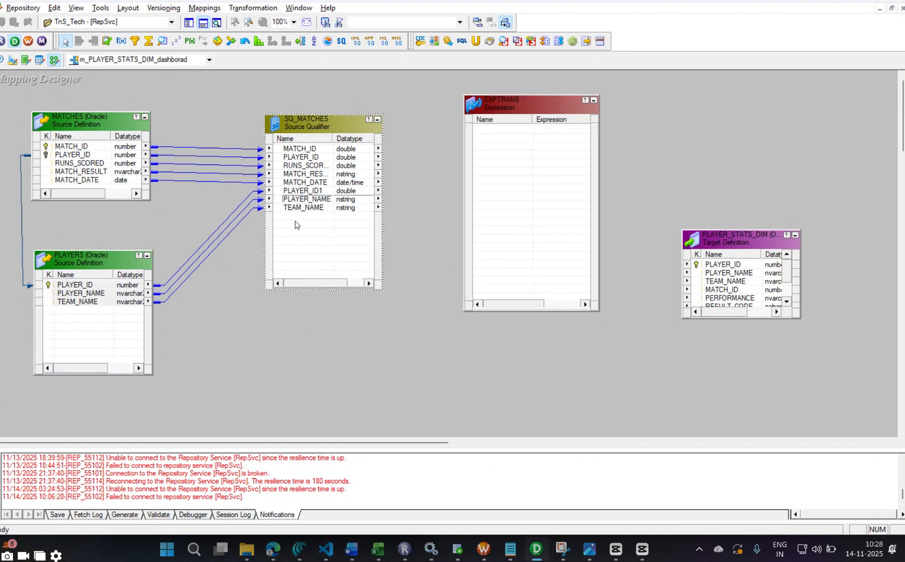
left_click(311, 151)
left_click(315, 159)
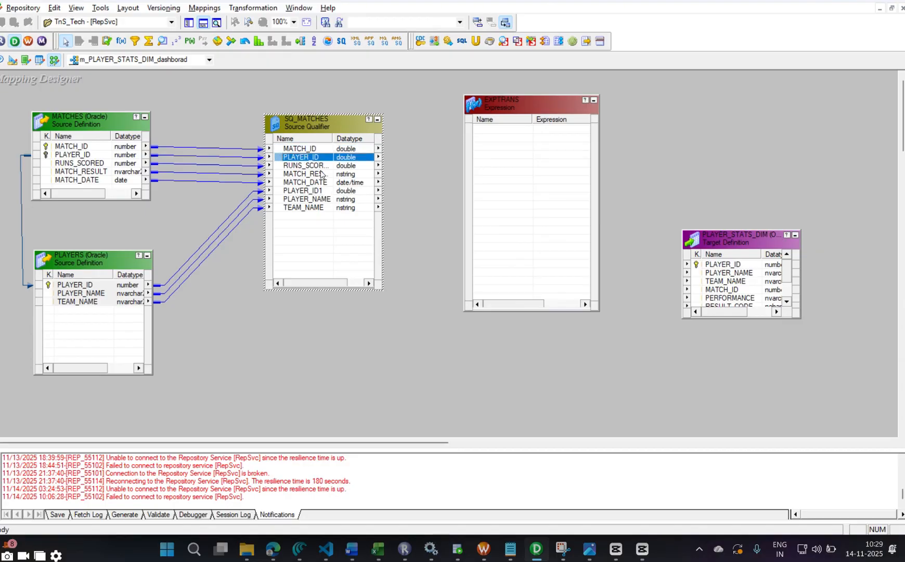
left_click_drag(333, 139, 358, 140)
left_click(303, 174)
left_click(312, 183)
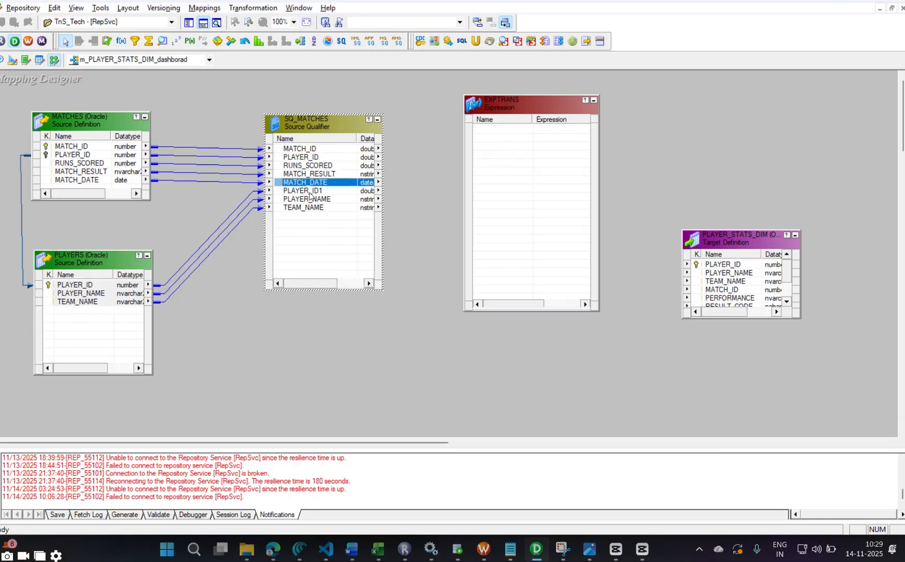
left_click(309, 193)
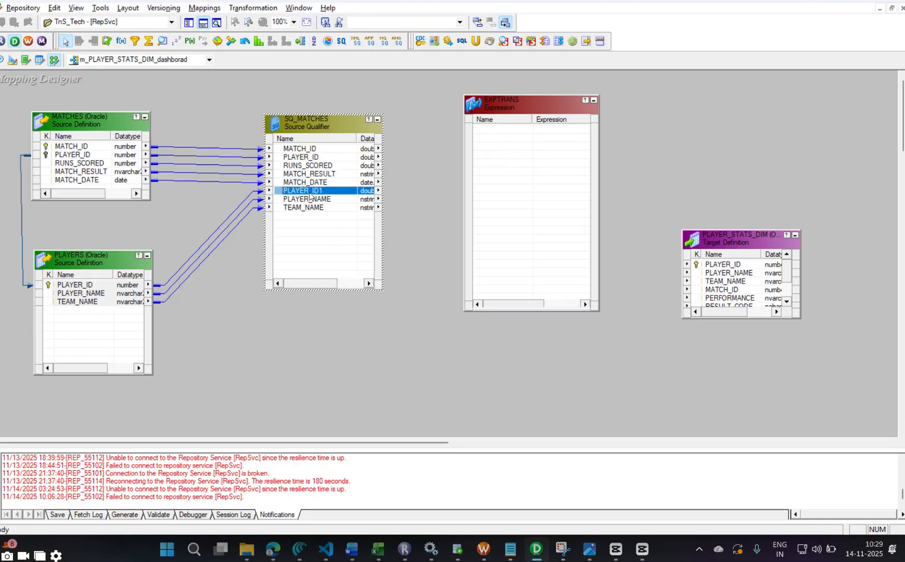
Link MATCH_ID through MATCH_DATE, PLAYER_NAME and TEAM_NAME from SQ_MATCHES into the Expression transformation, leaving out PLAYER_ID1.
left_click(328, 158)
left_click(320, 149)
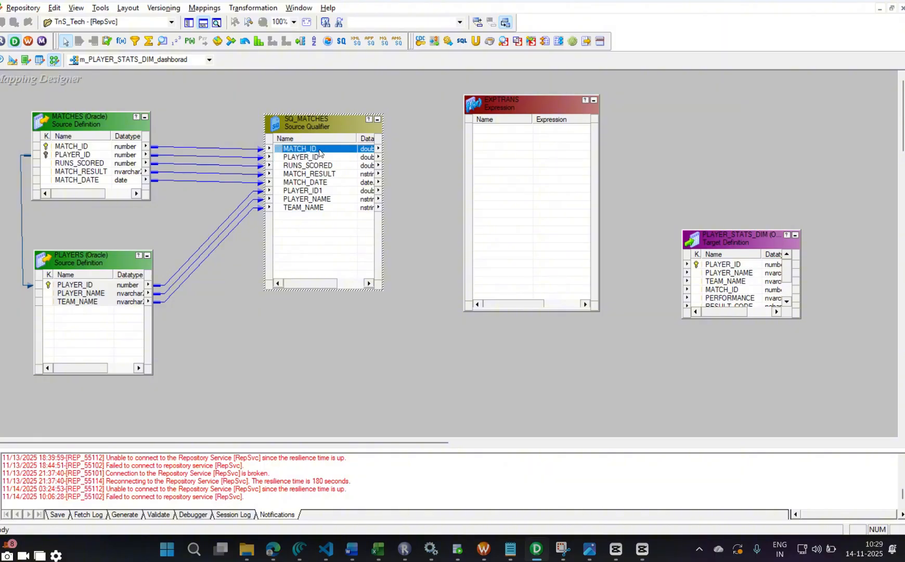
left_click(318, 182, "shift")
left_click_drag(316, 156, 500, 132)
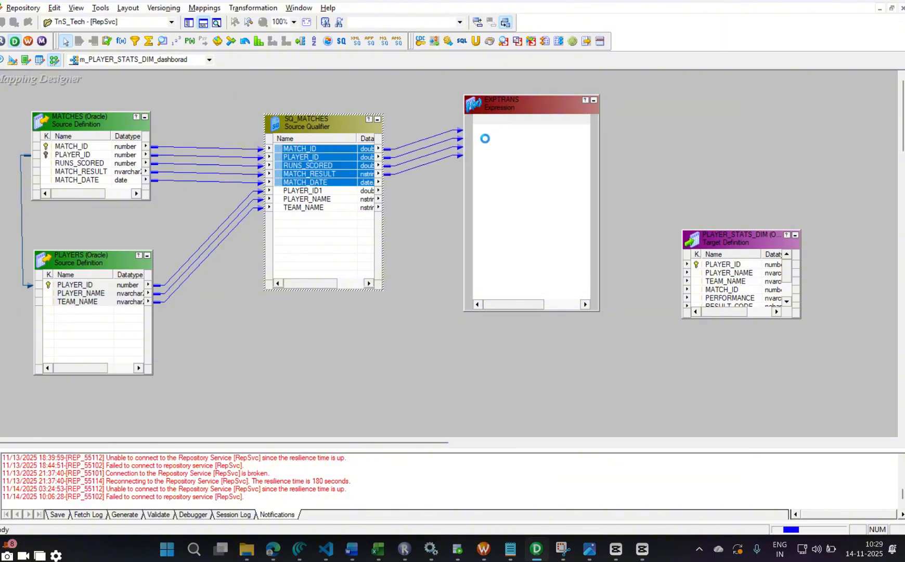
left_click(309, 203)
left_click(309, 206, "shift")
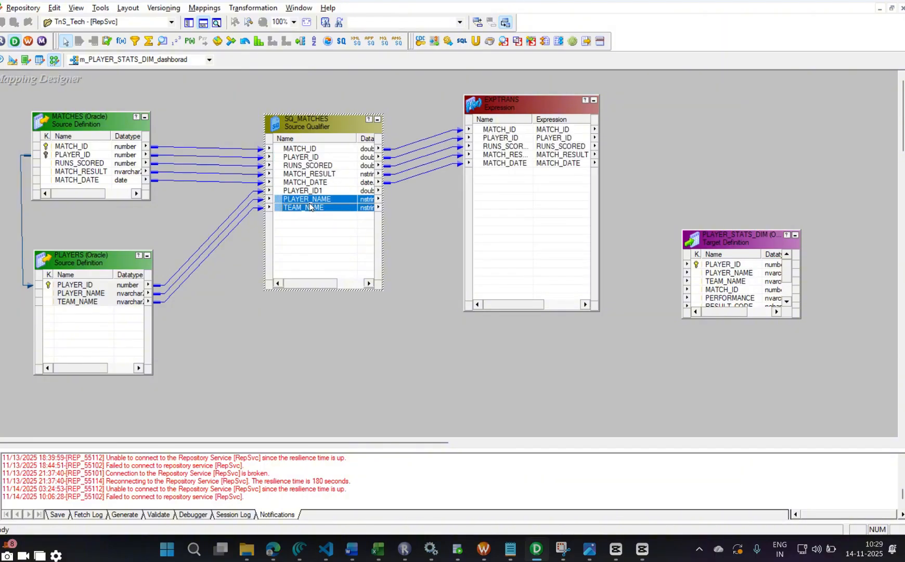
left_click_drag(310, 204, 520, 189)
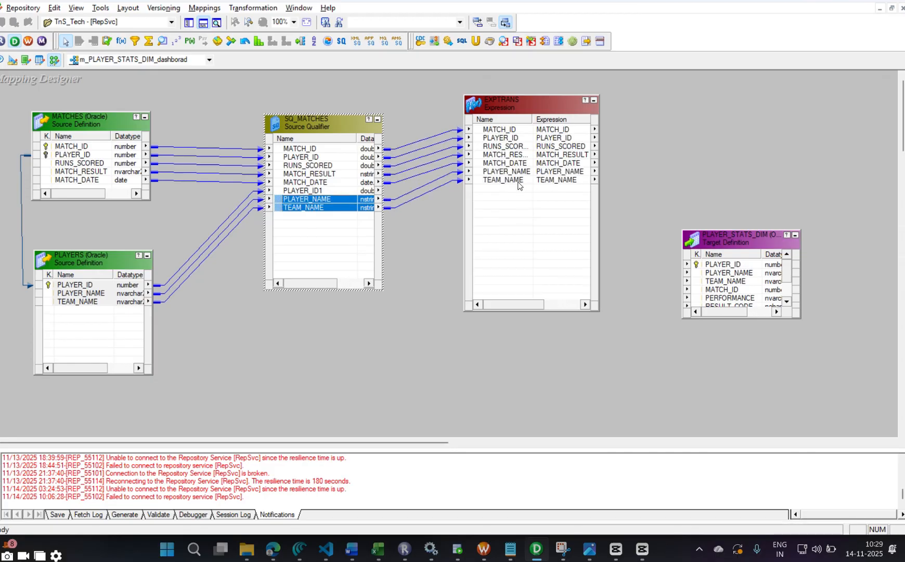
left_click(322, 191)
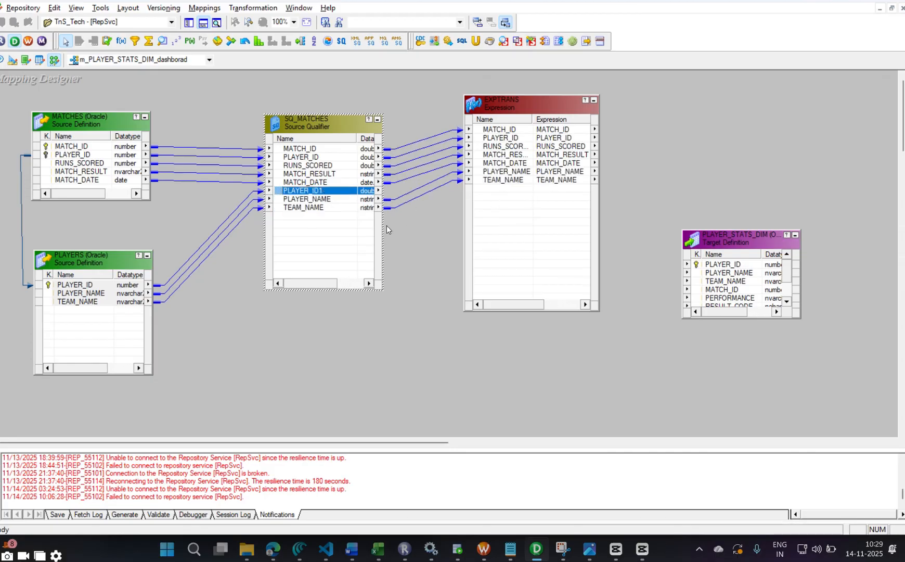
Generate the SQL query for the SQ_MATCHES source qualifier and accept it.
double_click(344, 219)
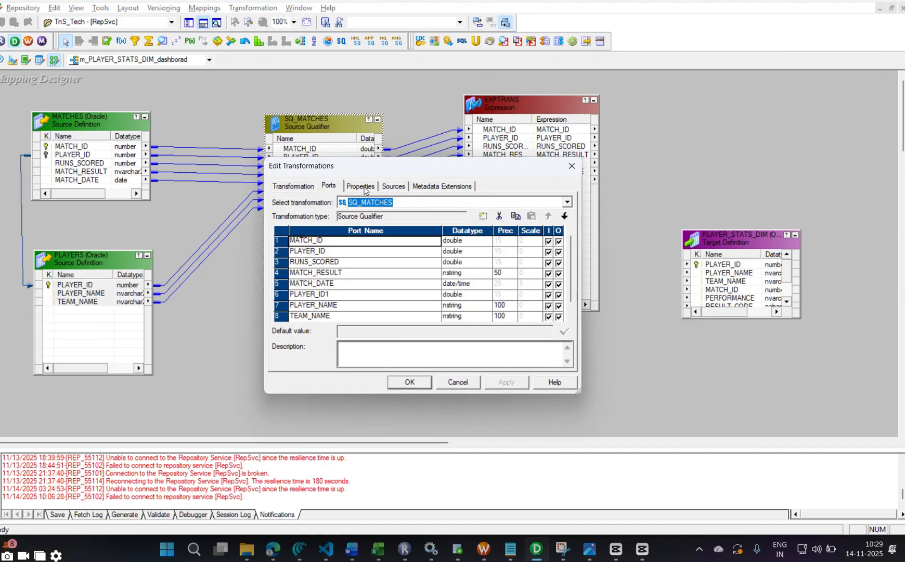
left_click(545, 238)
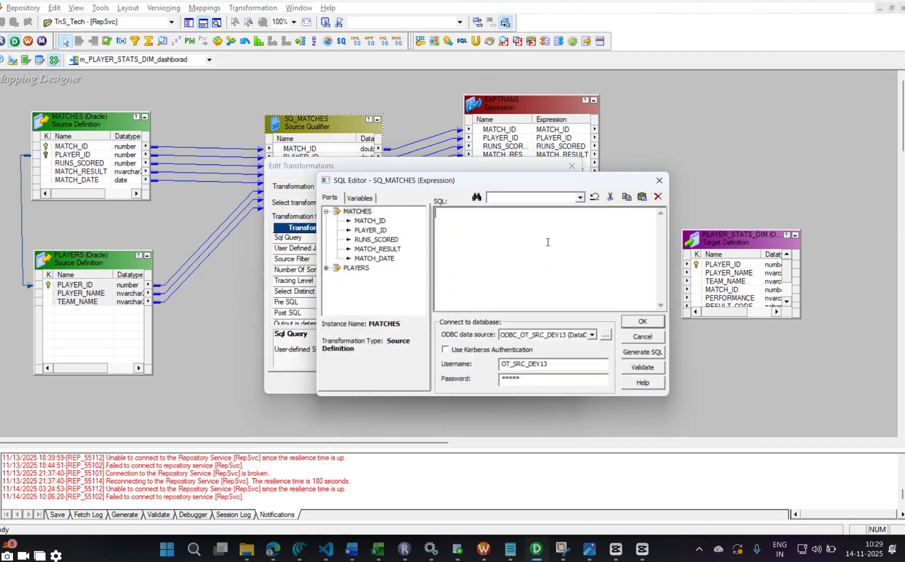
left_click(645, 355)
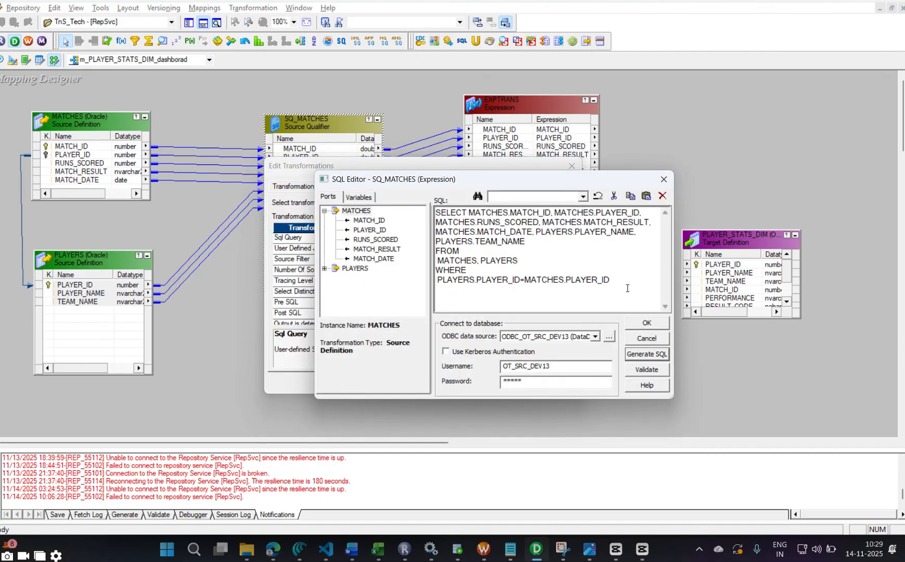
left_click_drag(630, 283, 434, 209)
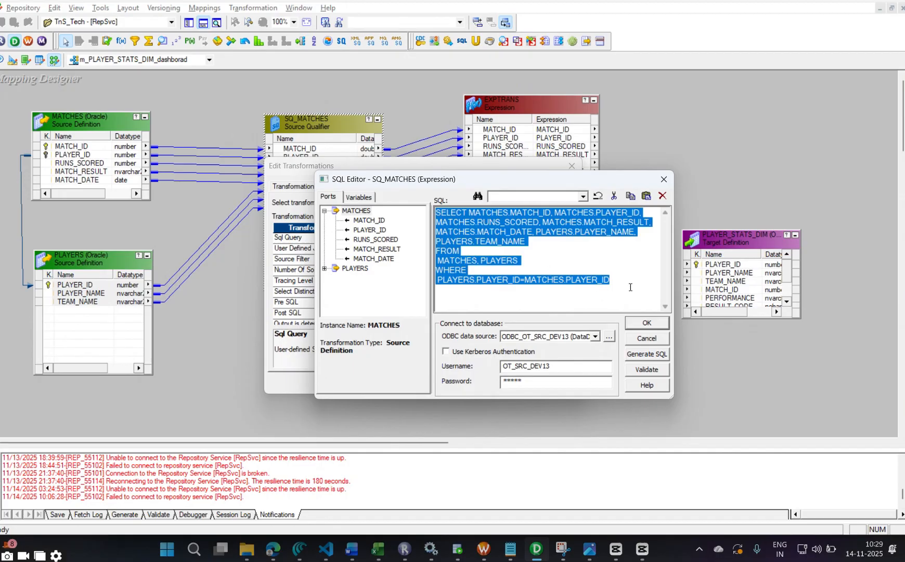
left_click(648, 323)
Review the generated query's join condition and the User Defined Join attribute, and apply the changes to SQ_MATCHES.
left_click(332, 250)
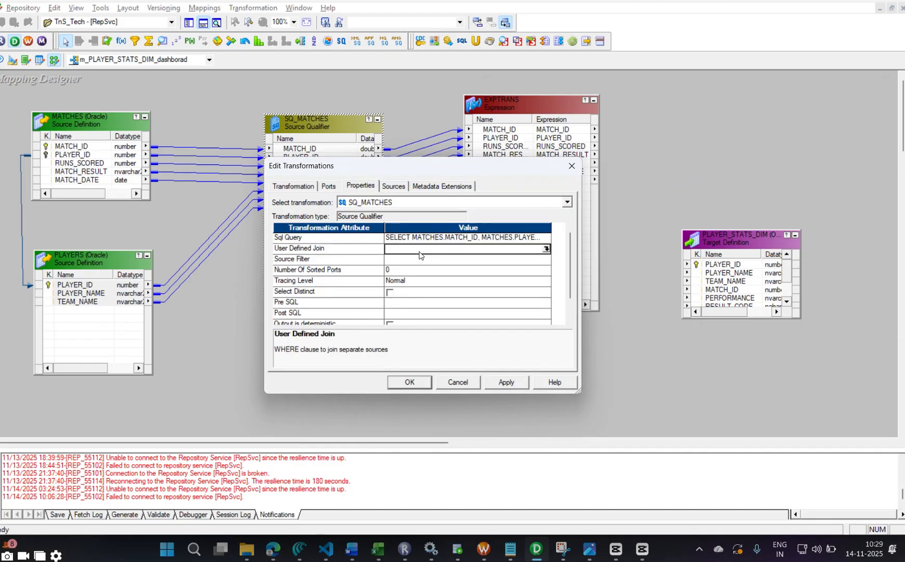
left_click(429, 252)
left_click(534, 237)
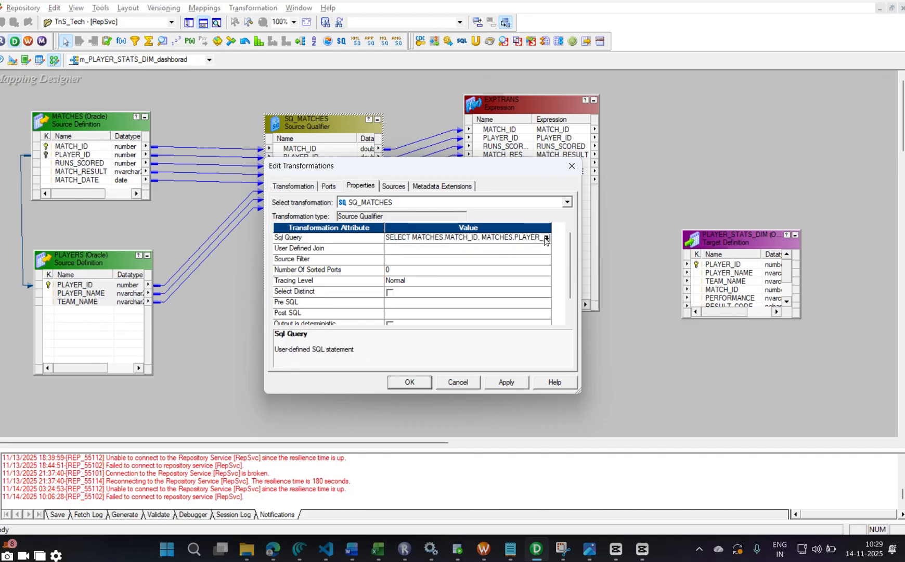
left_click(546, 238)
left_click_drag(437, 283, 642, 287)
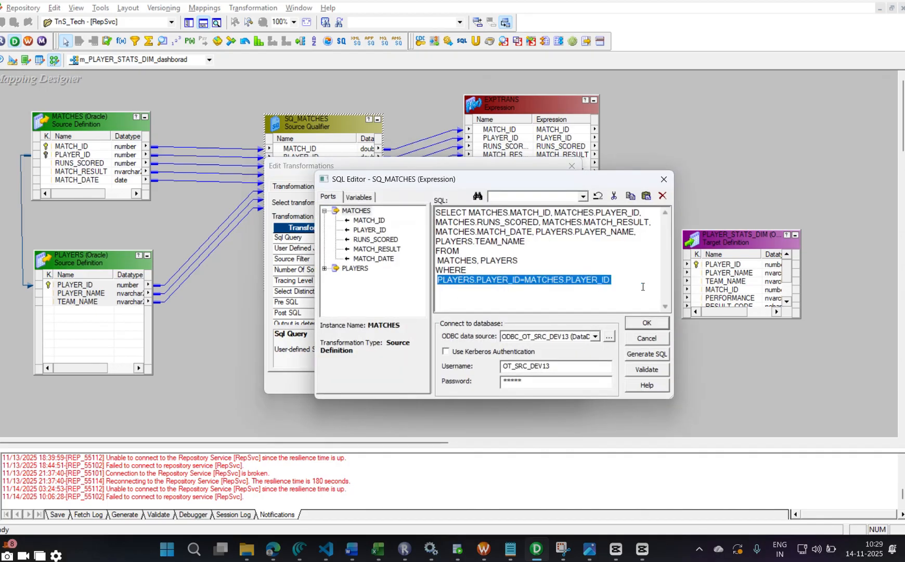
left_click(664, 179)
left_click(405, 252)
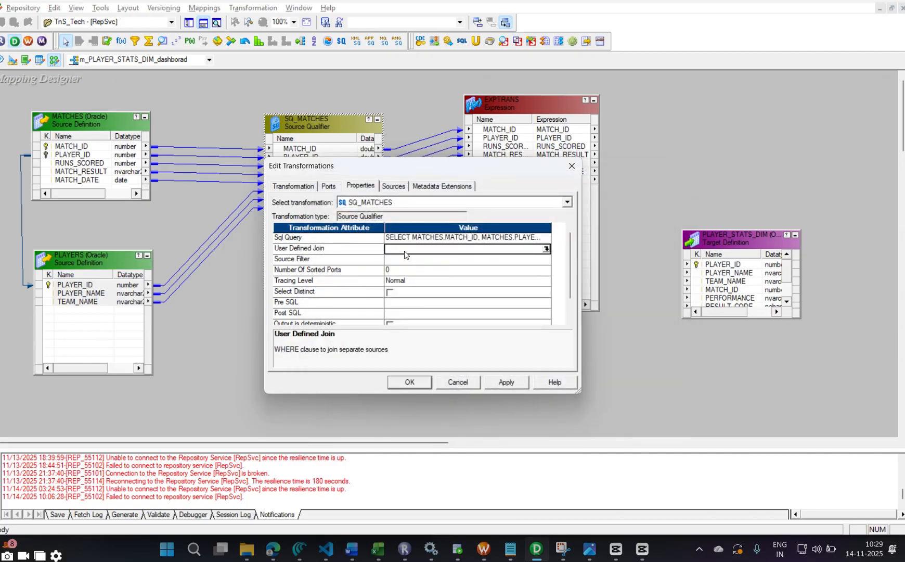
left_click(530, 238)
left_click(547, 239)
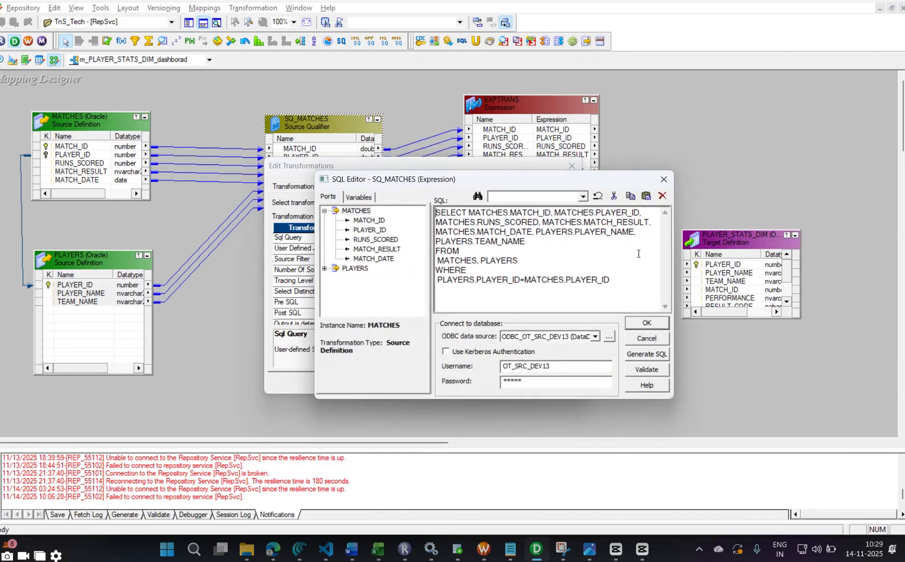
left_click(663, 182)
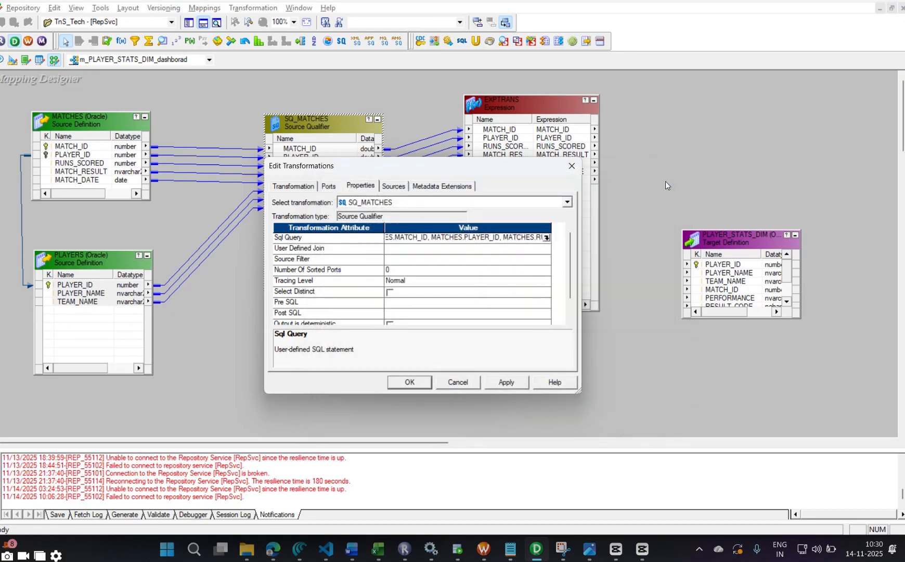
left_click(505, 383)
left_click(410, 382)
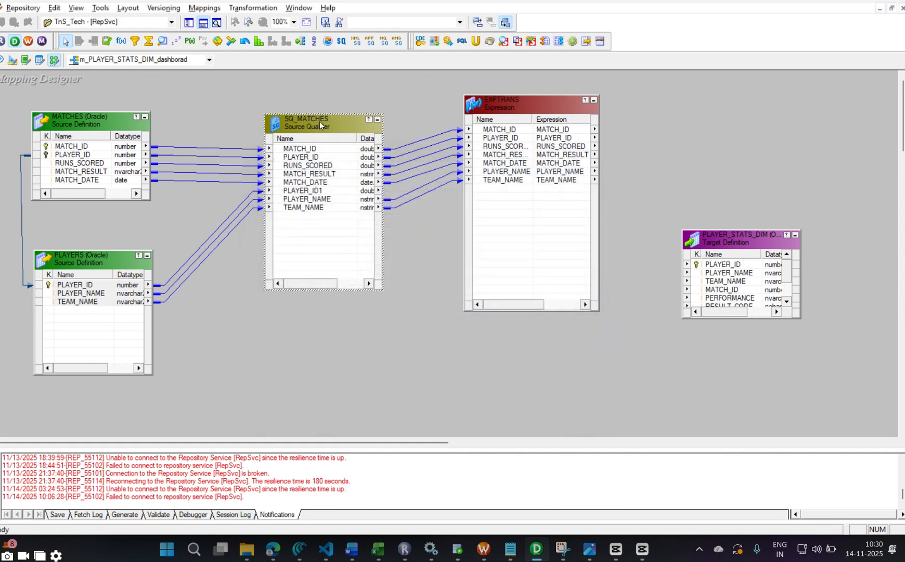
Move SQ_MATCHES and PLAYER_STATS_DIM farther from the Expression transformation and lengthen the target to show all its columns.
left_click_drag(320, 123, 267, 132)
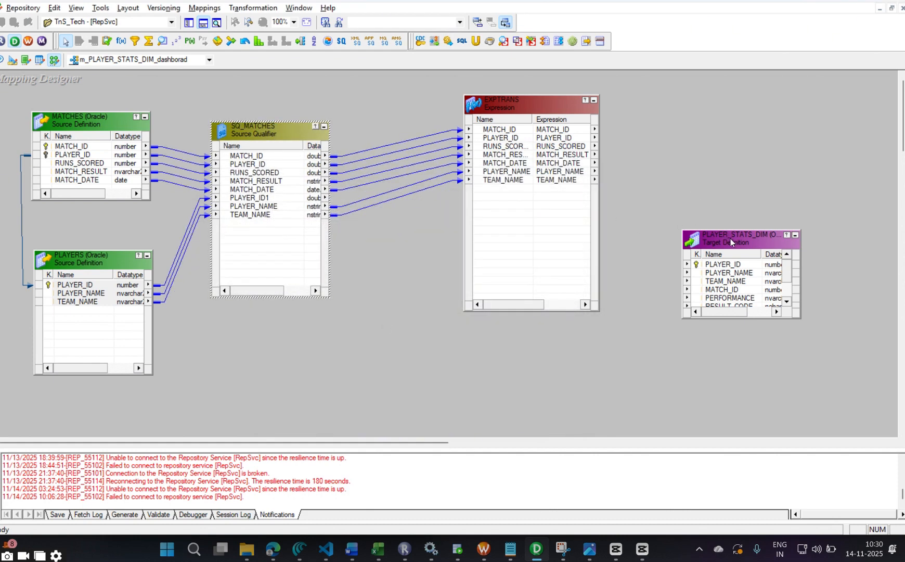
left_click_drag(730, 238, 808, 81)
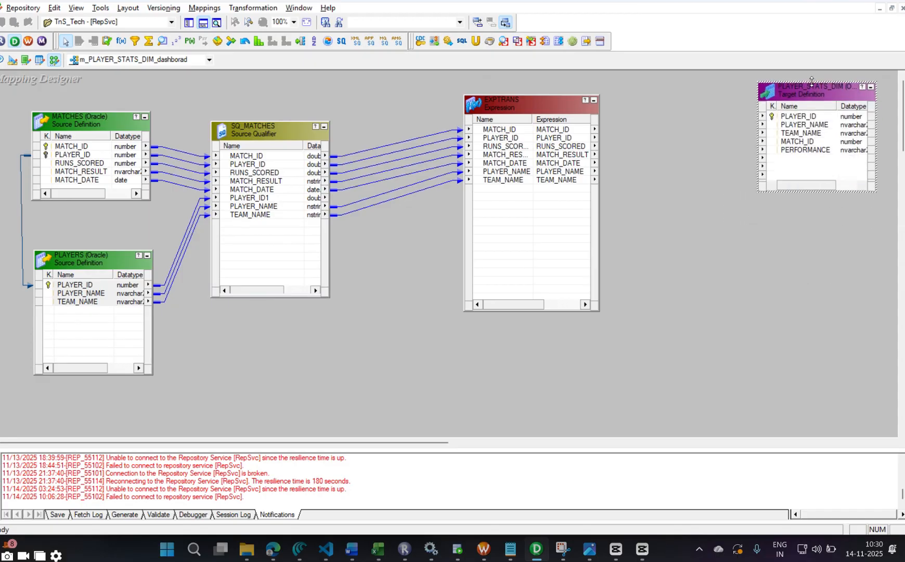
left_click(826, 193)
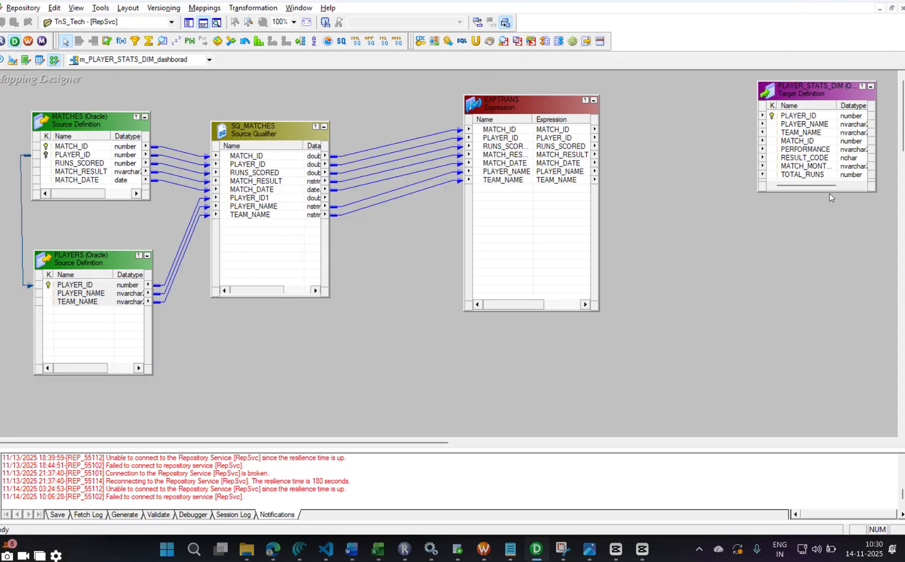
left_click_drag(836, 192, 836, 300)
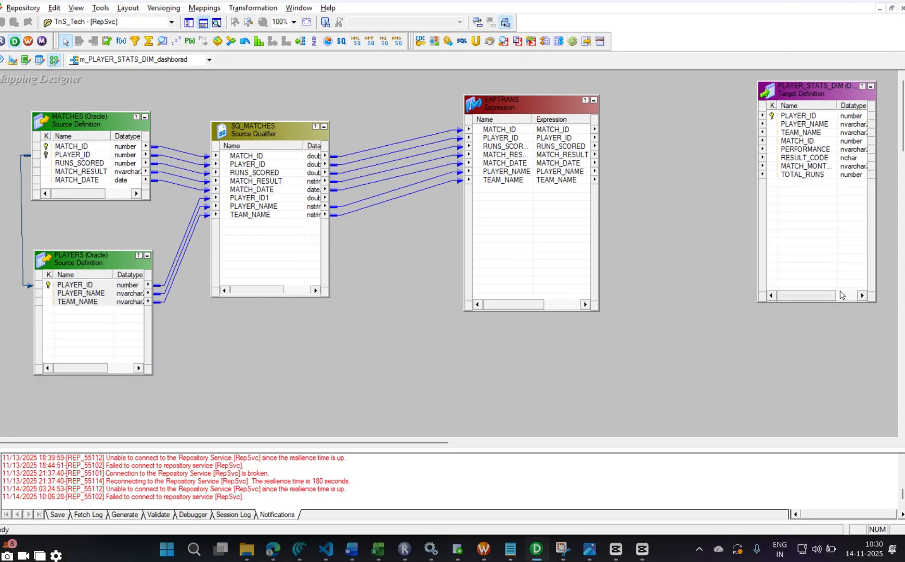
Review the columns of the PLAYER_STATS_DIM target, move it slightly closer to the Expression transformation and widen it.
left_click(807, 116)
left_click(806, 125)
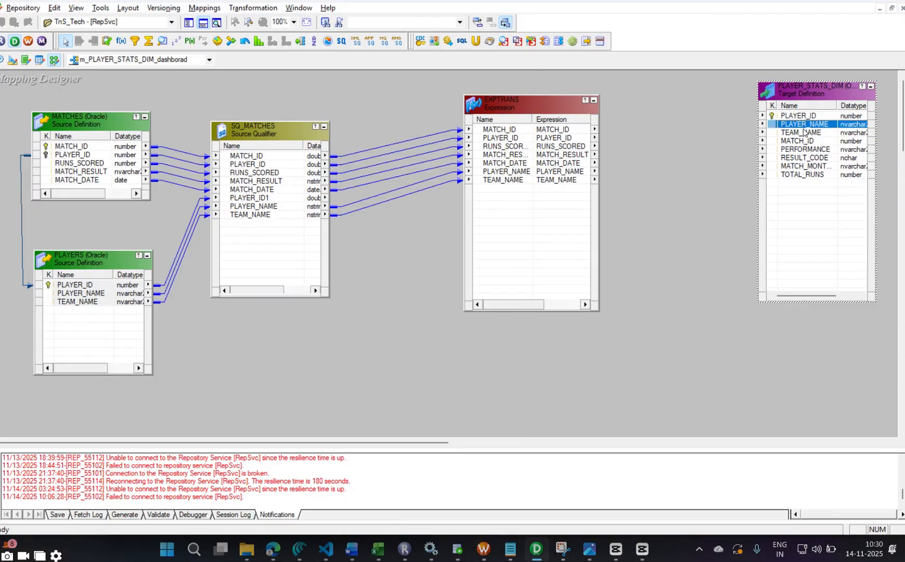
left_click(805, 133)
left_click(803, 141)
left_click(810, 151)
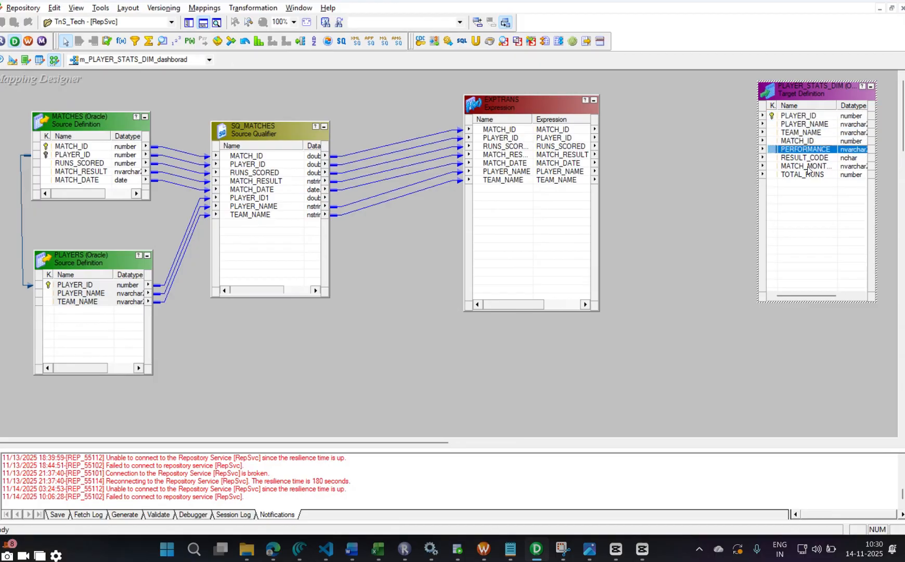
left_click(810, 167)
left_click_drag(811, 96, 783, 113)
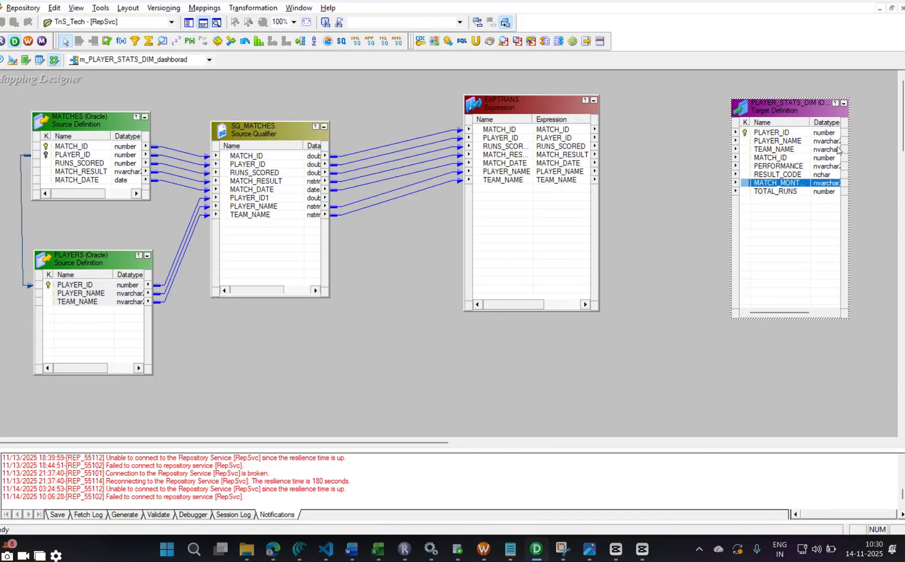
left_click_drag(849, 154, 873, 154)
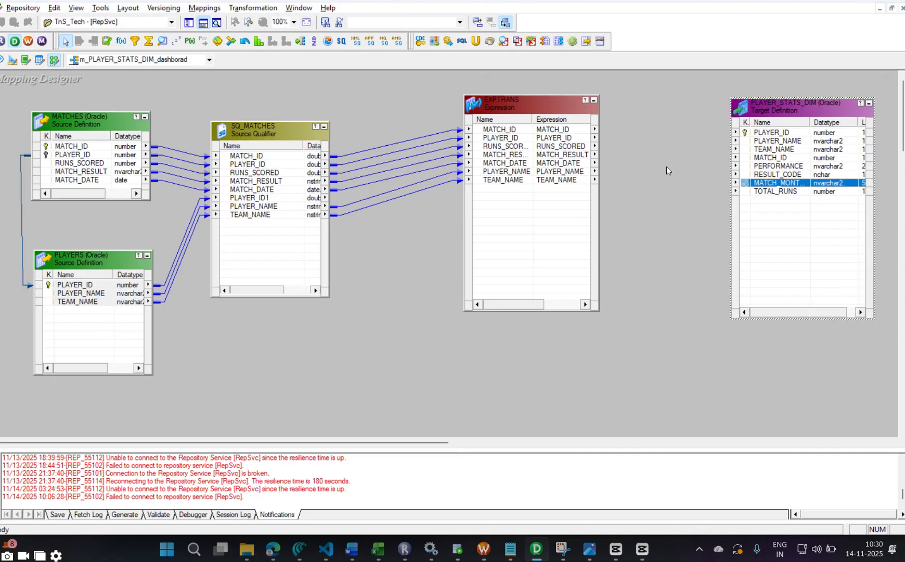
Open the EXPTRANS ports for editing and add three new ports after TEAM_NAME.
left_click(527, 191)
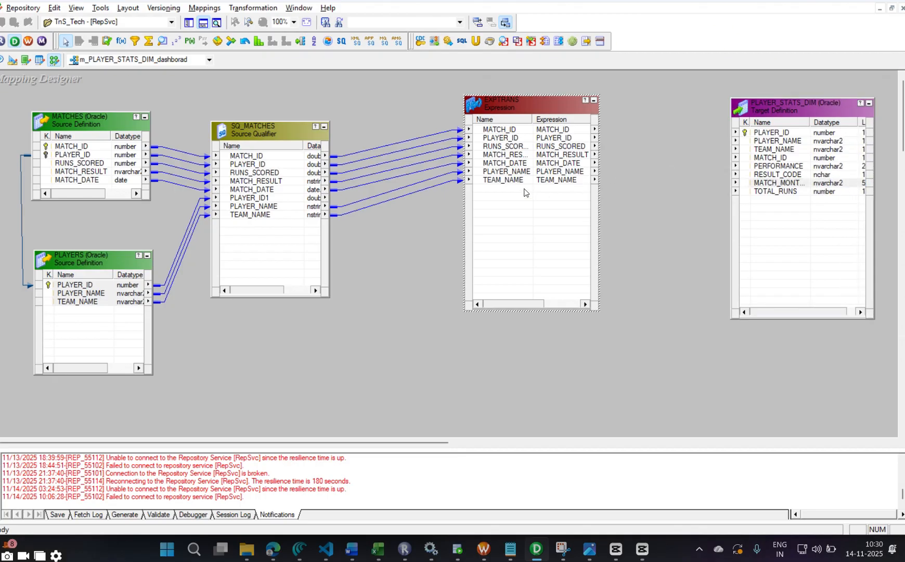
double_click(531, 228)
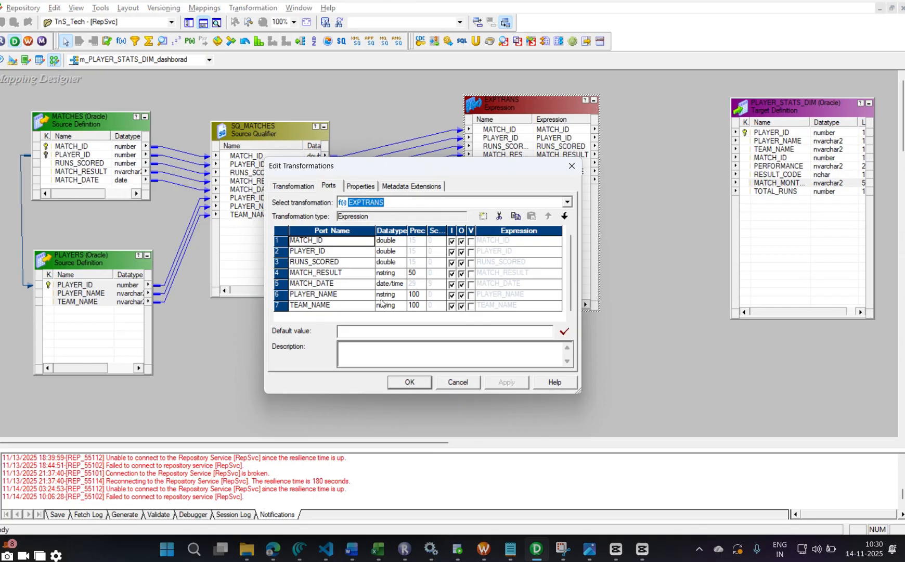
left_click(333, 304)
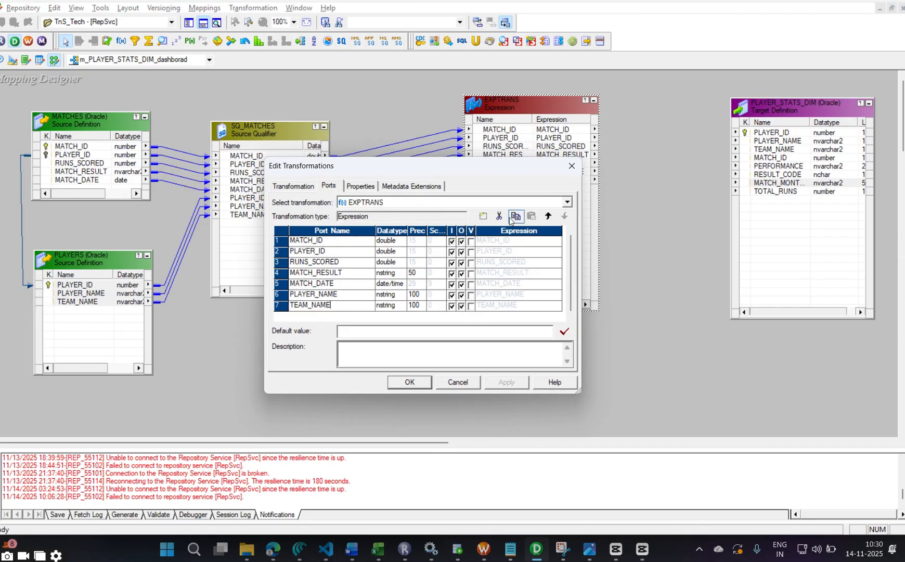
left_click(483, 217)
left_click(483, 216)
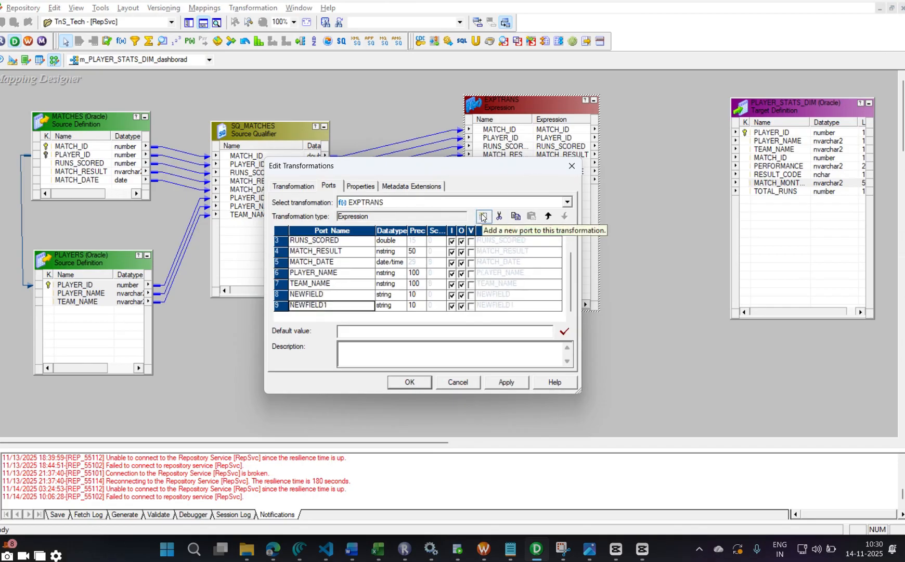
left_click(482, 217)
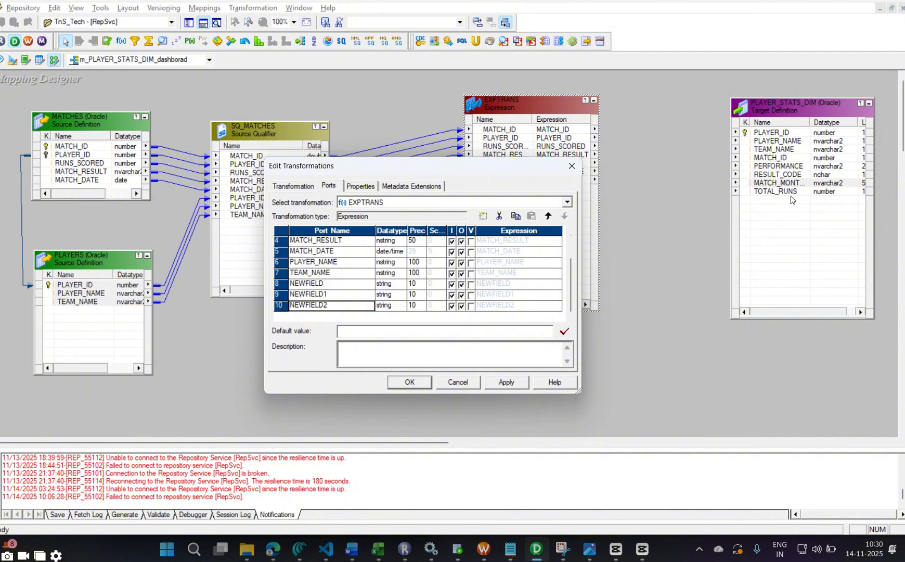
Rename the first new port o_performnce, set its precision to 20 and make it output-only.
left_click(327, 283)
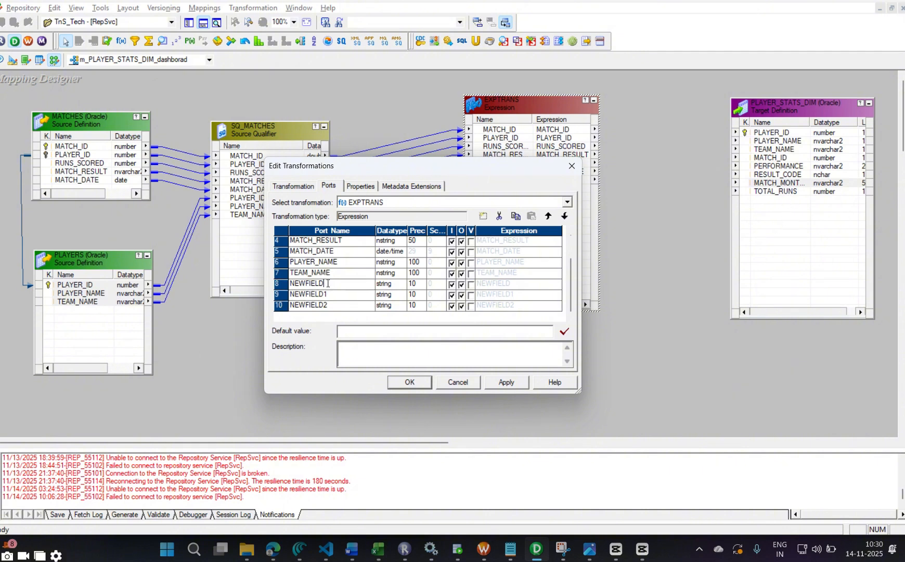
double_click(328, 283)
type("o_performnce")
left_click(416, 285)
type("2")
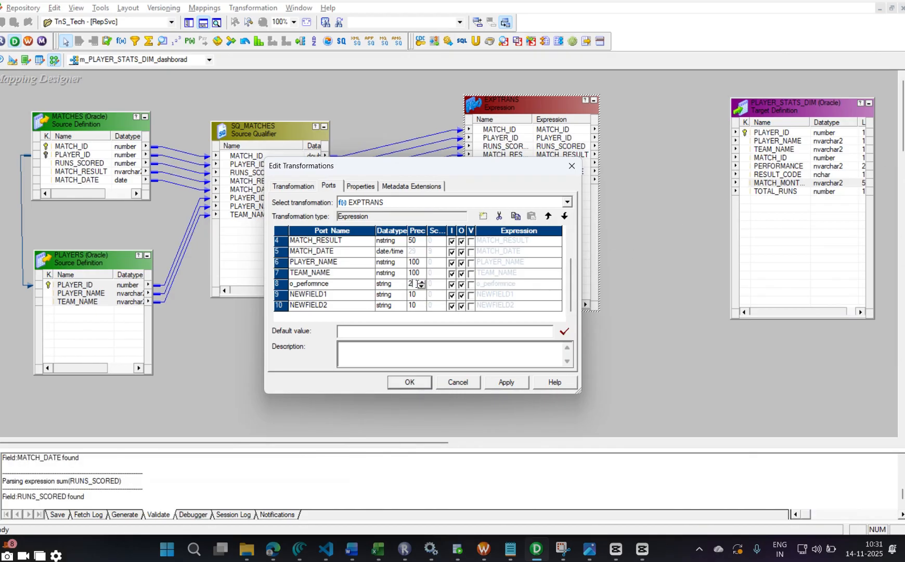
left_click(452, 285)
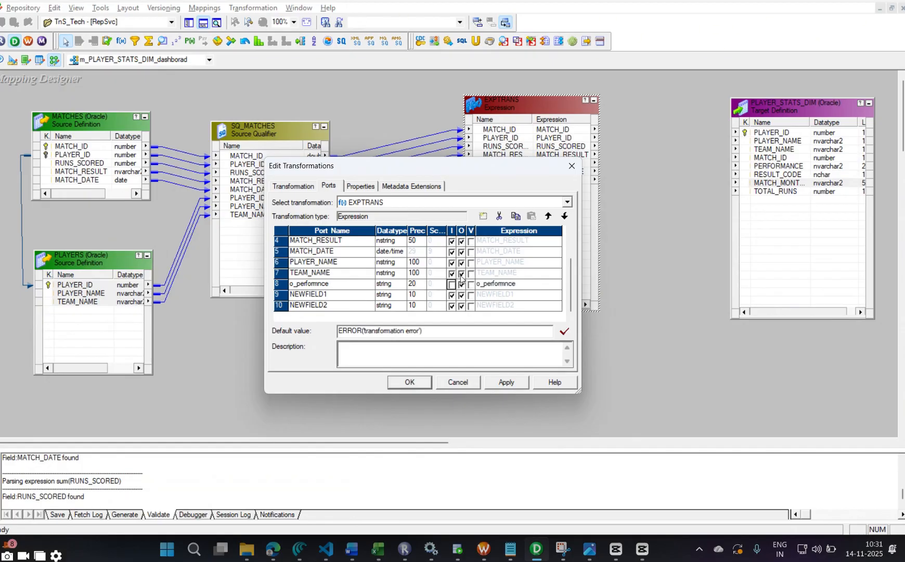
Rename the second new port o_resdult and make it output-only.
double_click(326, 295)
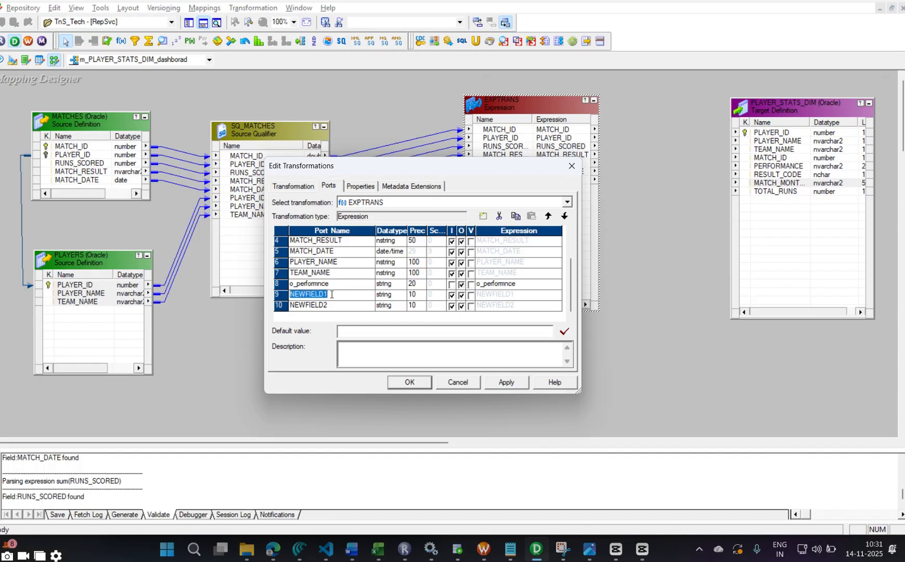
type("resu")
key("BackSpace")
key("BackSpace")
key("BackSpace")
type("o_resdul")
left_click(452, 295)
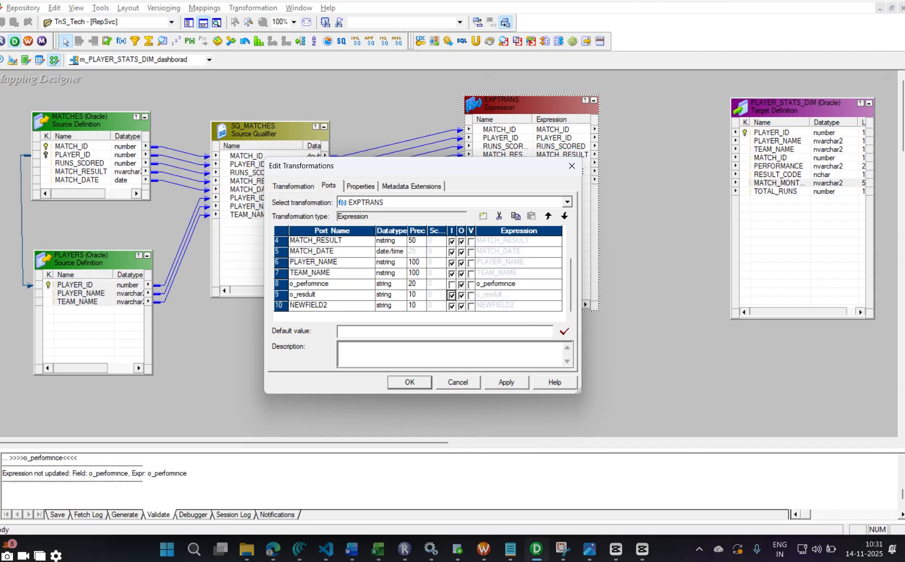
Rename the third new port o_match_mon_year, keep the string datatype and make it output-only.
left_click(333, 310)
left_click(331, 307)
type("o_match_d")
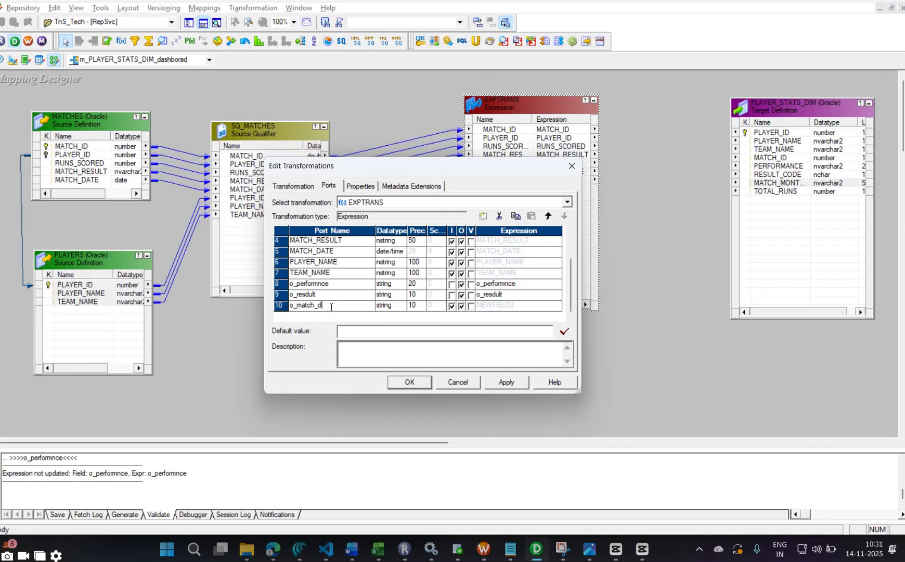
key("BackSpace")
key("BackSpace")
type("monyear")
left_click(391, 307)
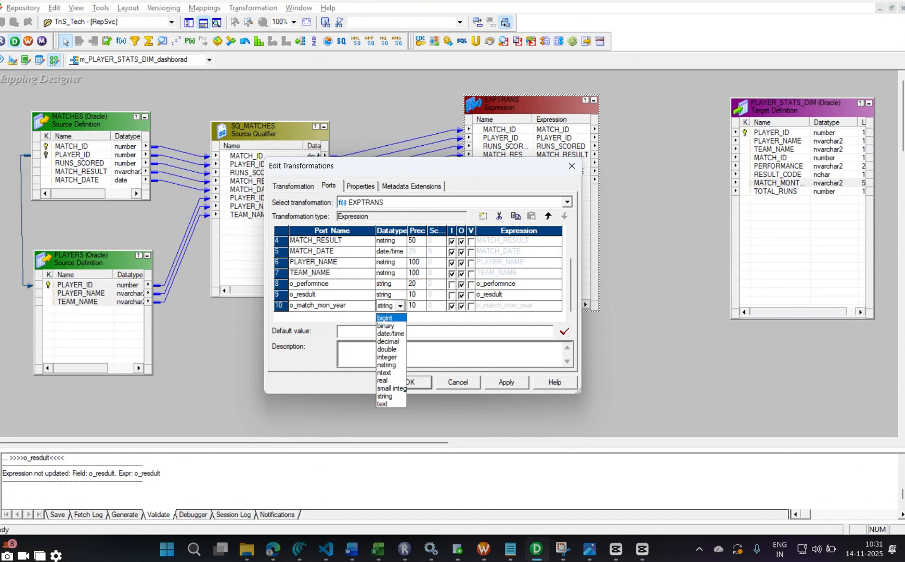
key("Down")
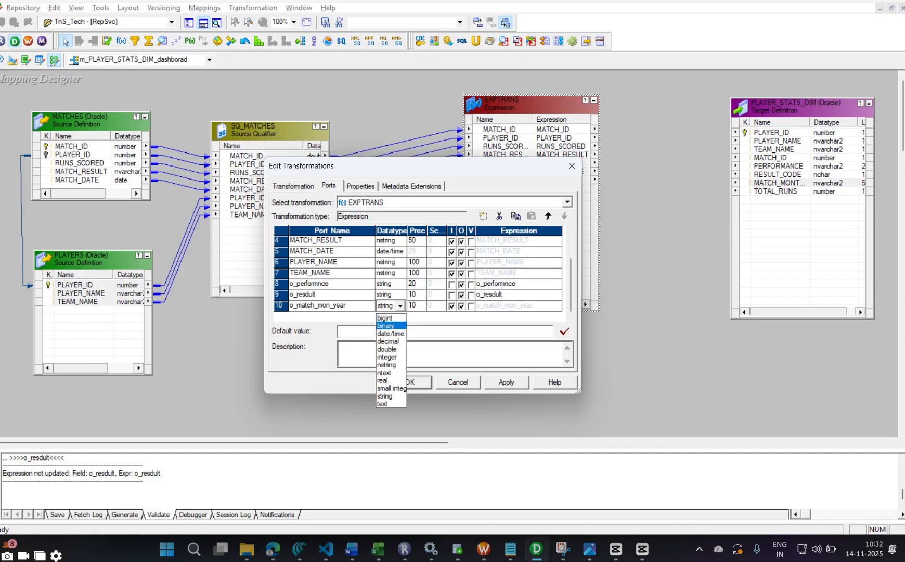
key("Escape")
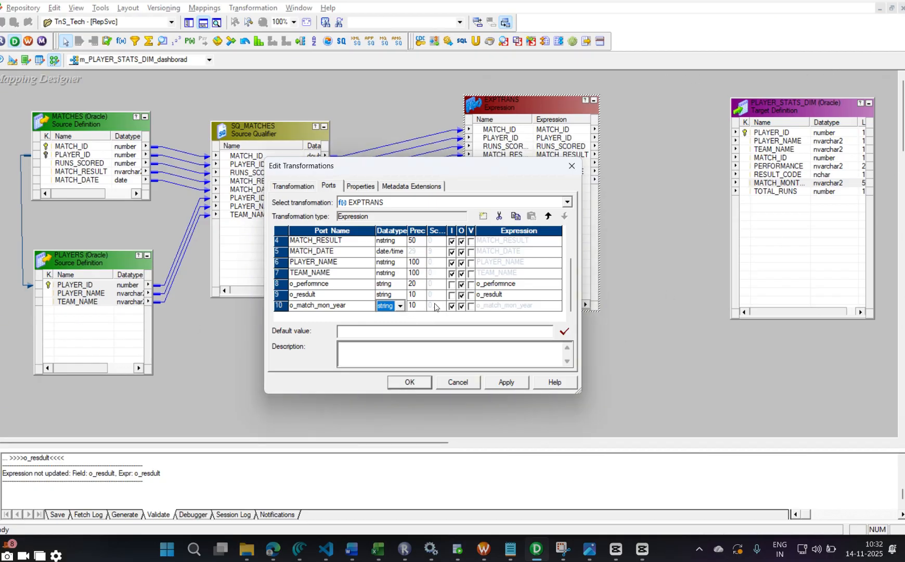
left_click(451, 306)
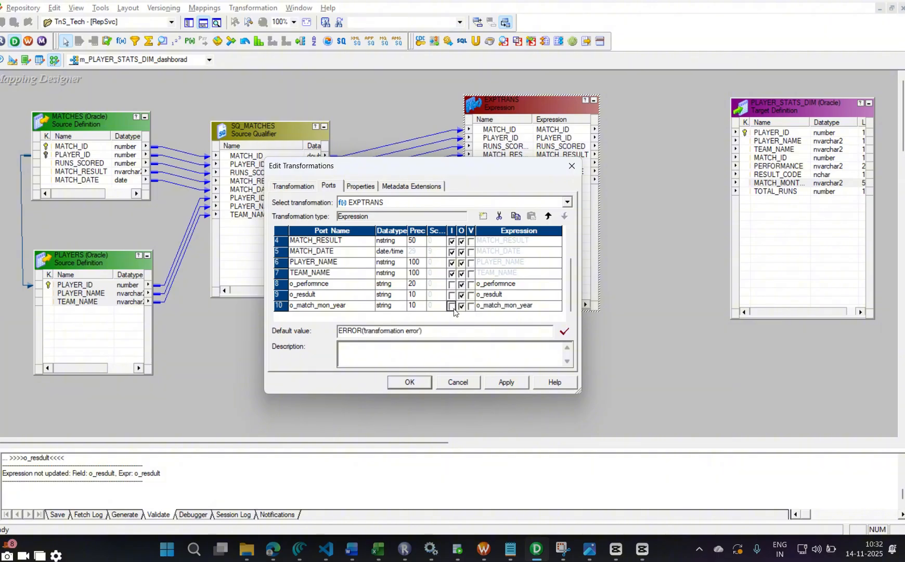
Replace the expression of o_performnce with iif(RUNS_SCORED>50,'Top performer','Average').
left_click(552, 286)
left_click(557, 285)
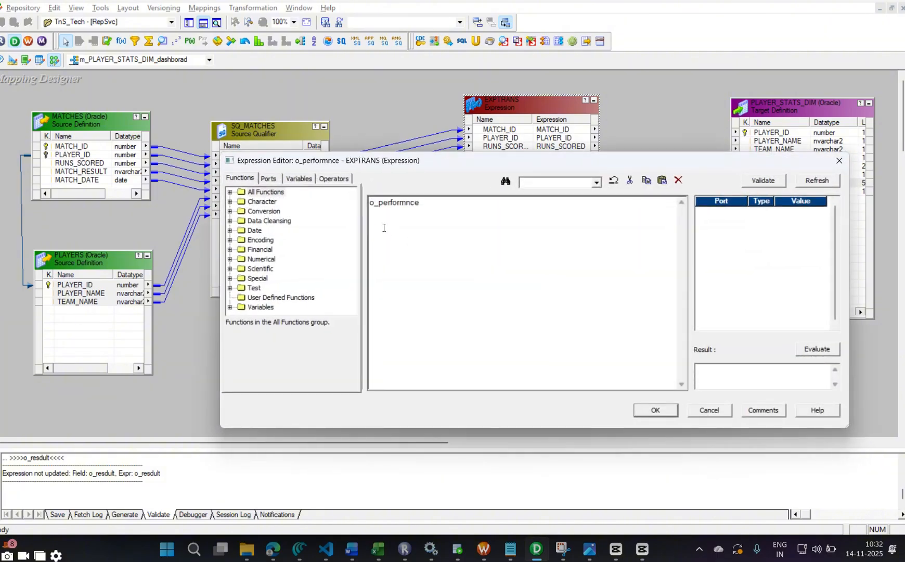
left_click_drag(425, 204, 351, 207)
type("iif(")
left_click(268, 179)
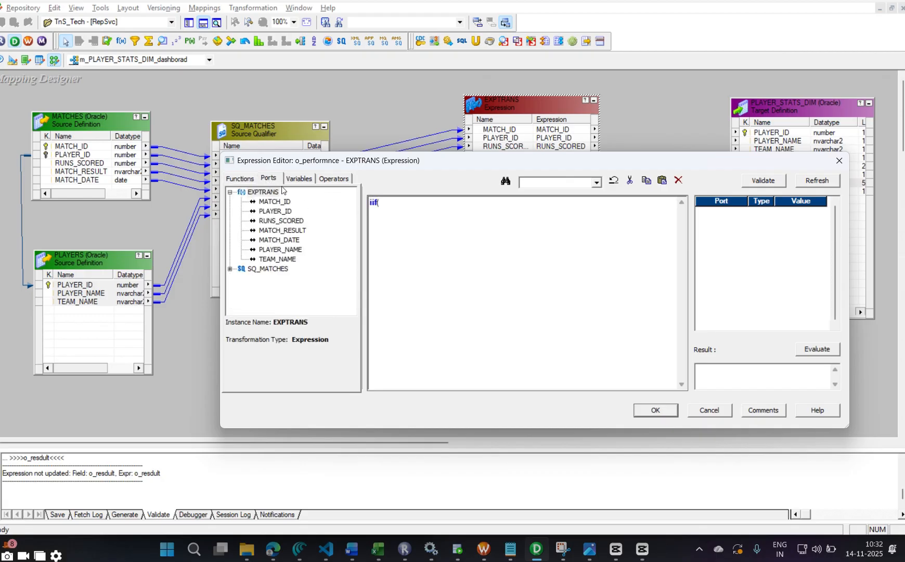
double_click(282, 222)
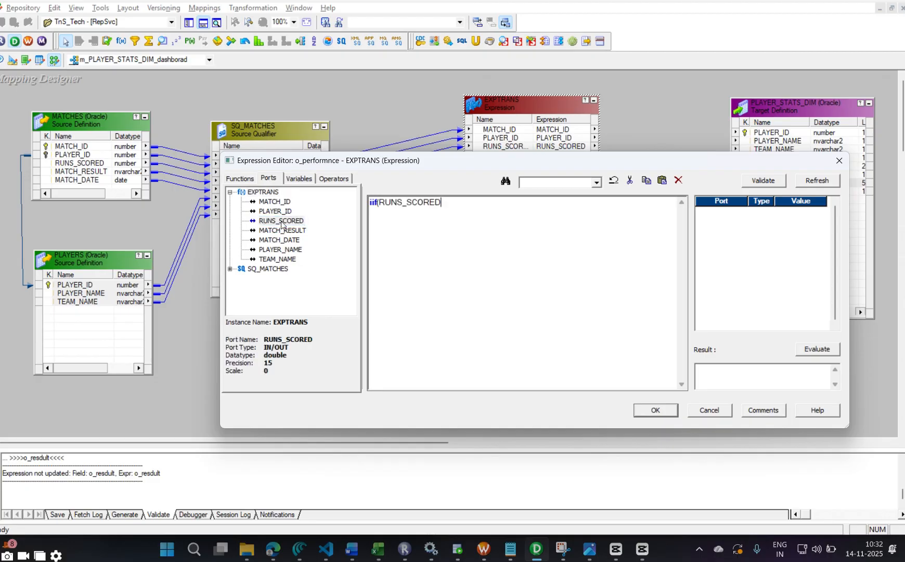
type(">")
type("50")
type(",")
type(",")
type("'")
type("T")
type("op p")
type("erformer")
type("',")
type("''")
type("A")
type("verage")
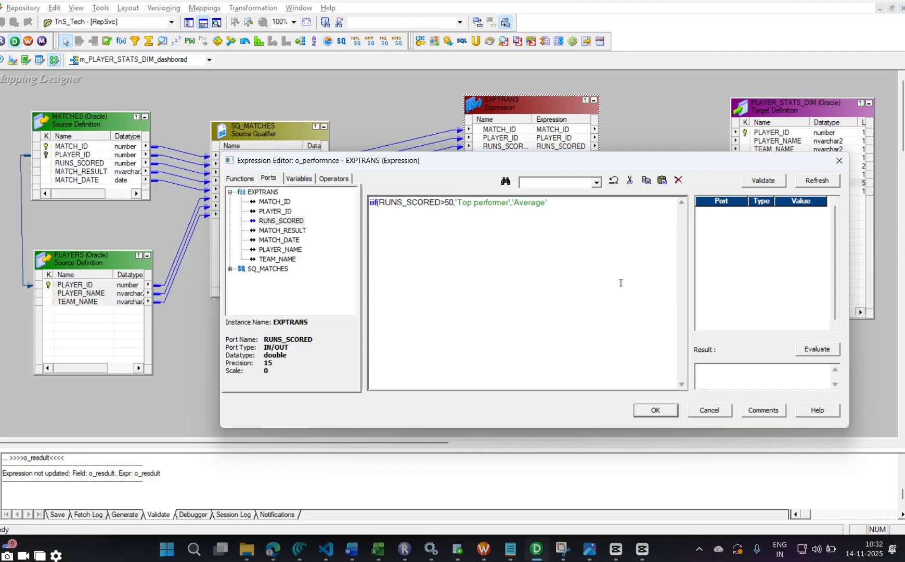
type("')")
Validate the o_performnce expression and accept it.
left_click(763, 181)
left_click(587, 324)
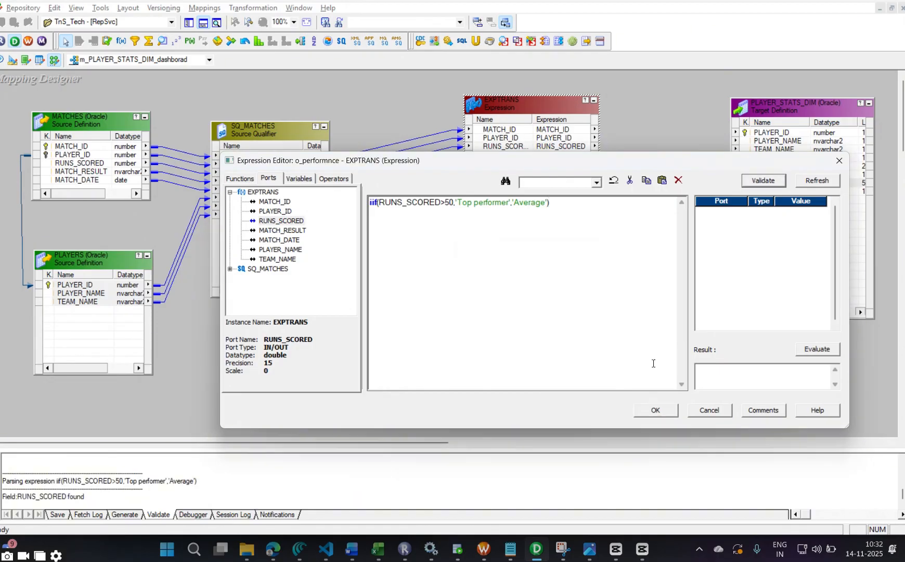
left_click(657, 411)
Open the expression of o_resdult for editing and reposition the Expression Editor window.
left_click(550, 298)
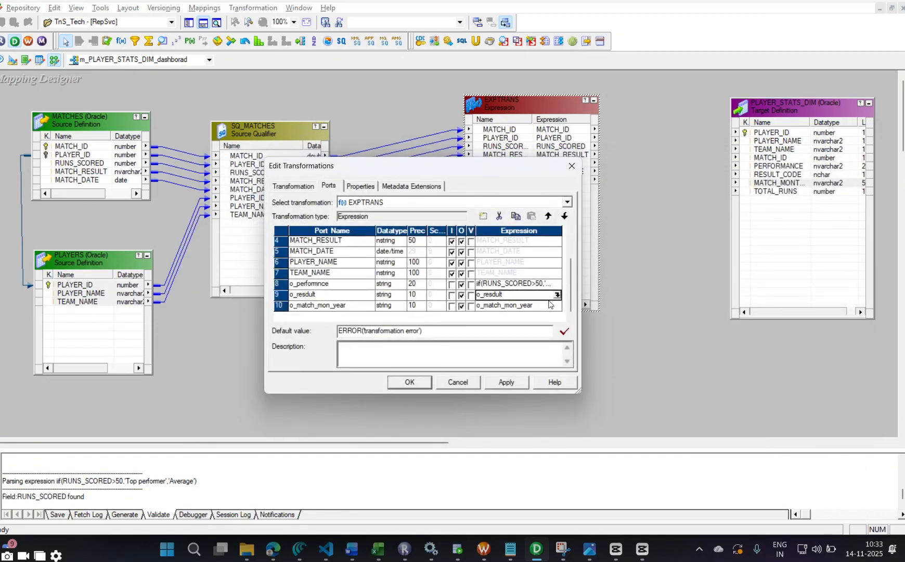
left_click(558, 294)
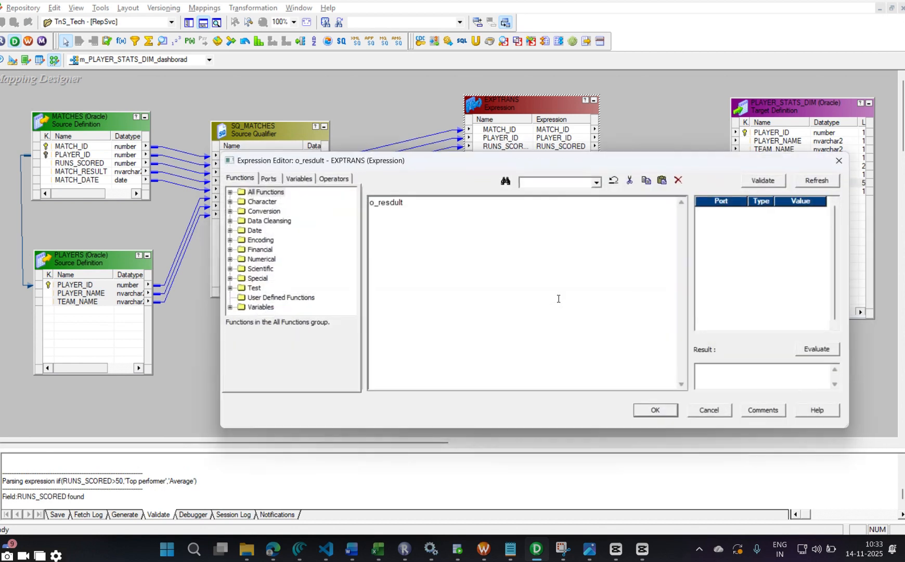
left_click_drag(729, 161, 564, 222)
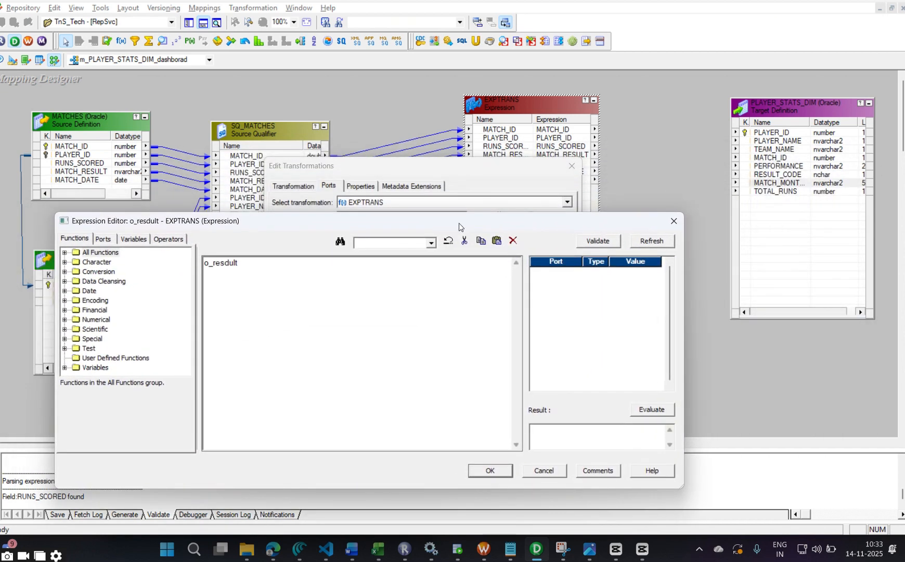
left_click_drag(459, 223, 578, 146)
Try to write the o_resdult expression by hand as a decode of MATCH_RESULT, starting with 'Won','W'.
left_click_drag(372, 183, 275, 179)
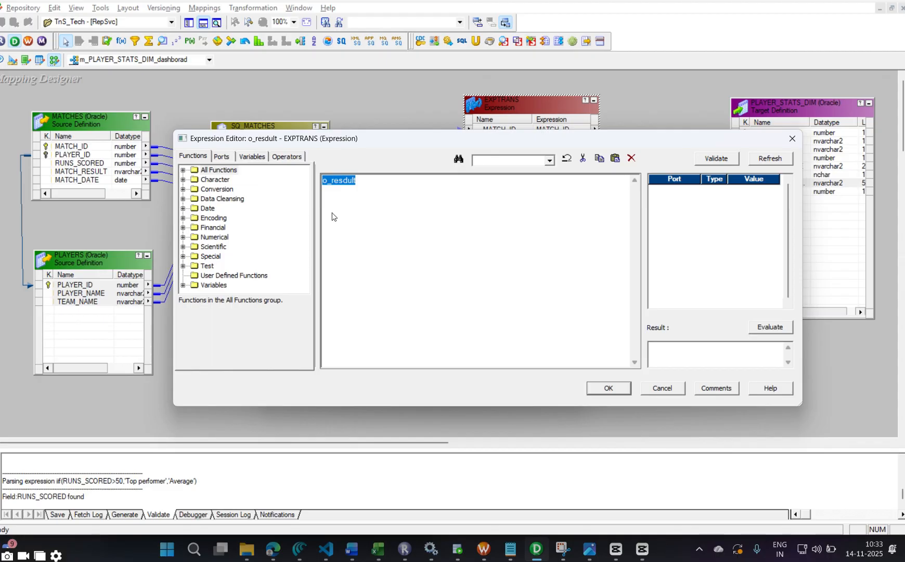
type("decode()")
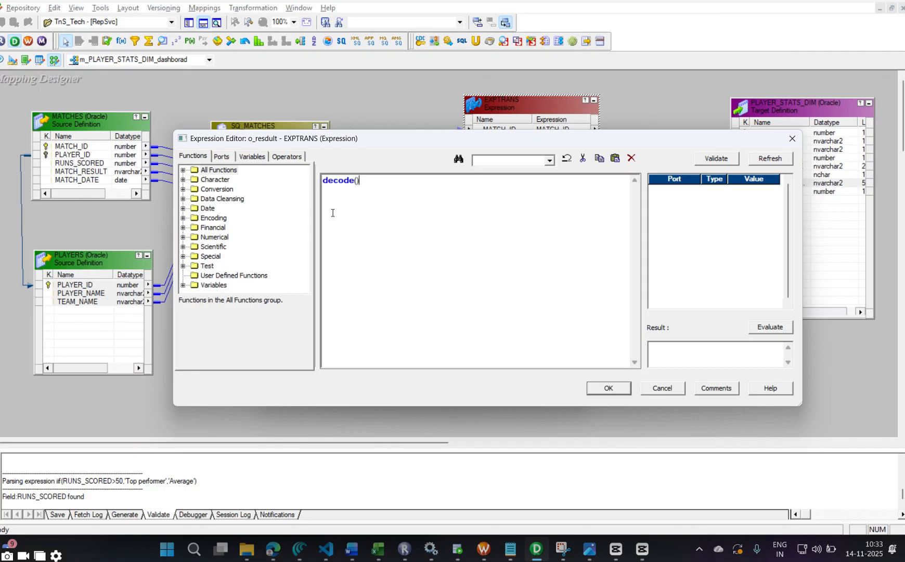
key("Return")
key("Return")
key("Return")
key("Return")
key("Return")
key("Up")
key("Up")
key("Up")
key("Up")
key("Left")
key("Left")
left_click(220, 158)
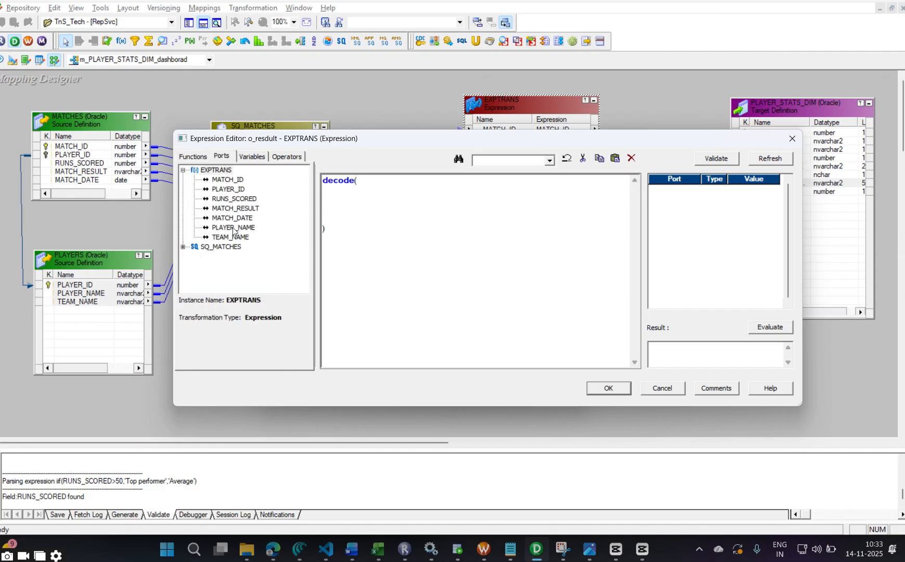
double_click(235, 209)
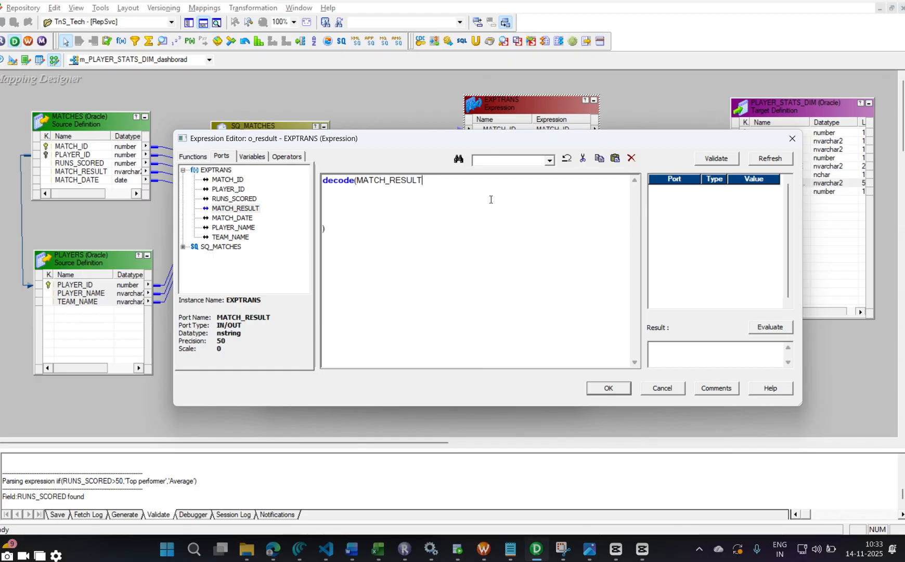
type(",'Won','W'")
Switch to the Cricket_Business_Requirement_NEW workbook in Excel and copy the full DECODE formula from the MATCH_RESULT row's business logic.
key("alt+Tab")
key("alt+Tab")
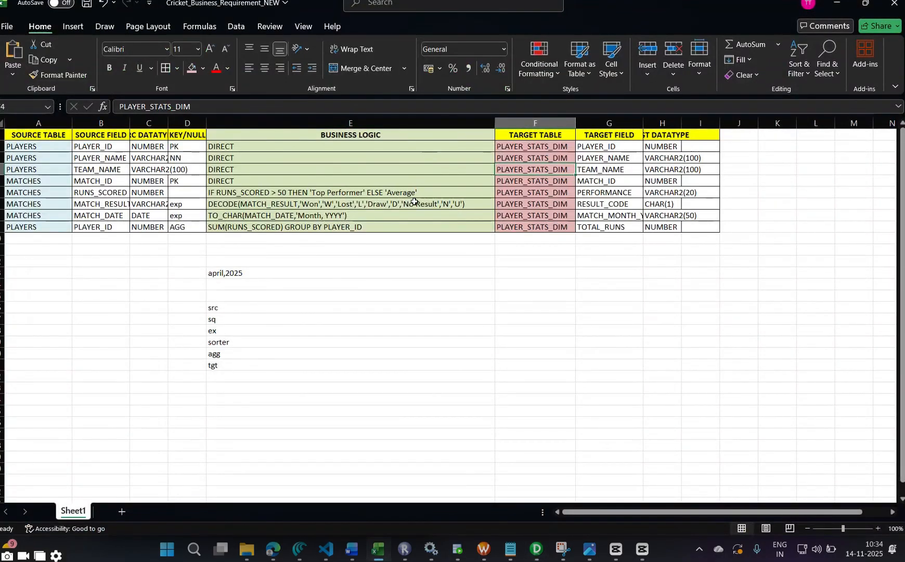
left_click(421, 204)
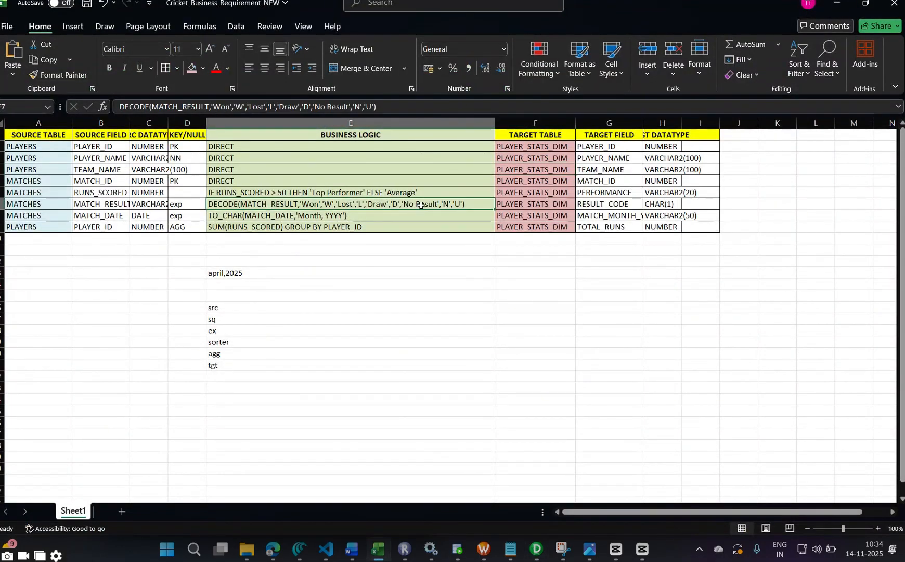
double_click(421, 205)
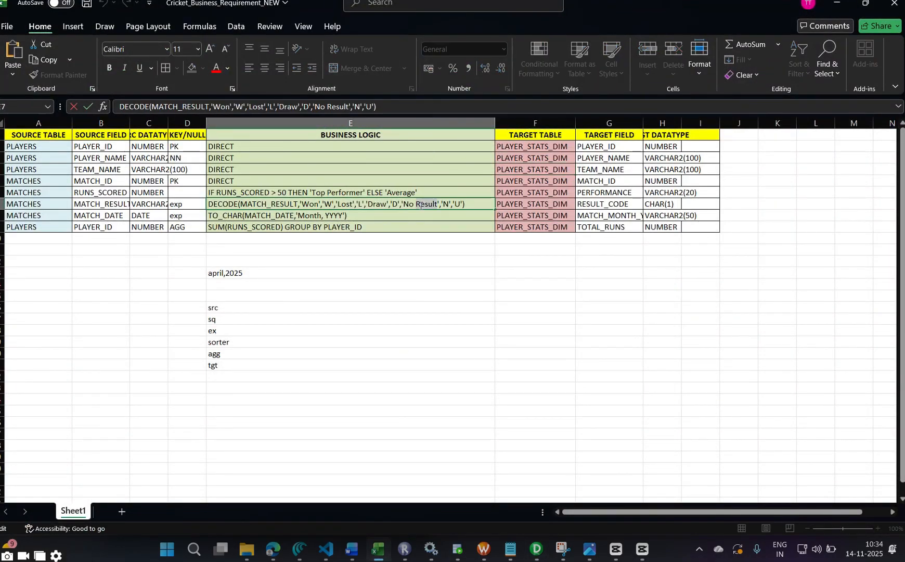
triple_click(395, 101)
key("ctrl+c")
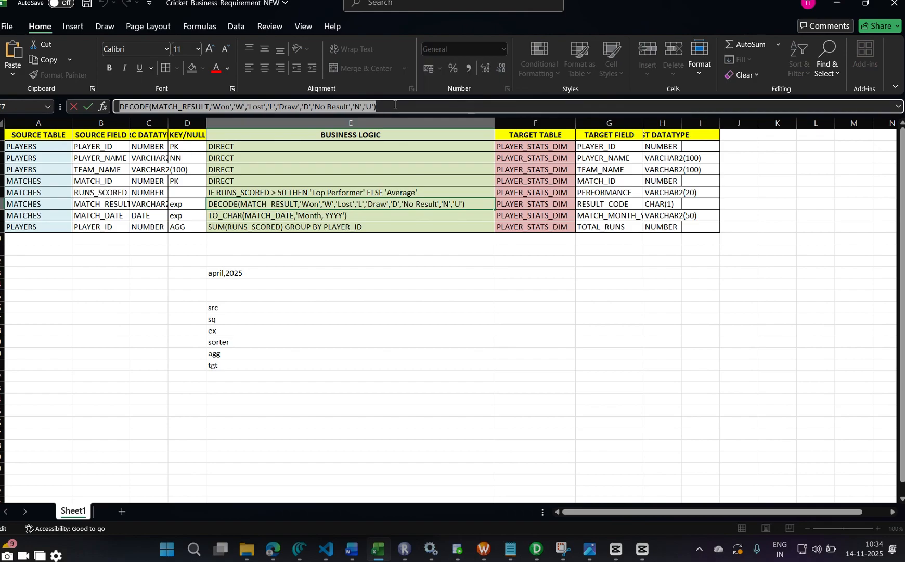
Return to PowerCenter Designer and replace the o_resdult expression with the copied DECODE(MATCH_RESULT,'Won','W','Lost','L','Draw','D','No Result','N','U').
key("alt+Tab")
left_click(345, 226)
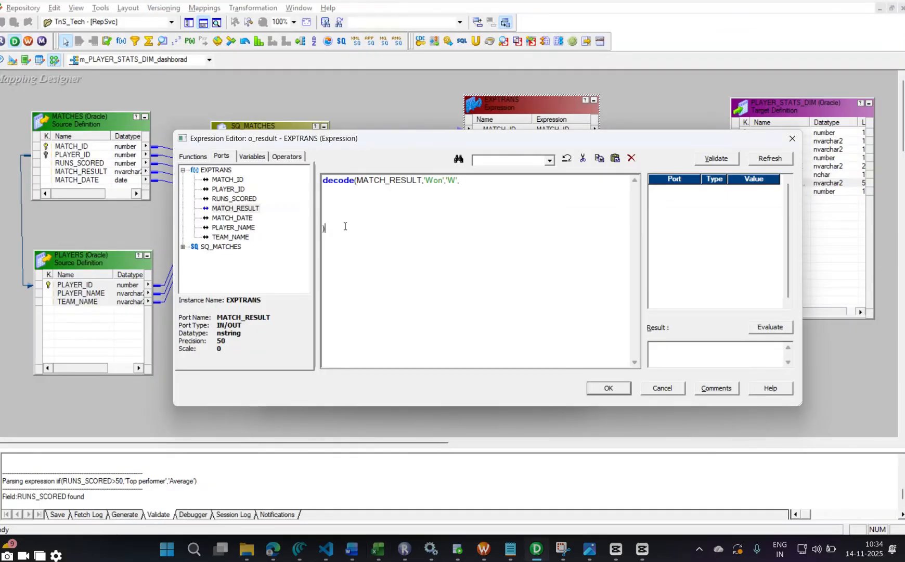
key("ctrl+a")
key("ctrl+v")
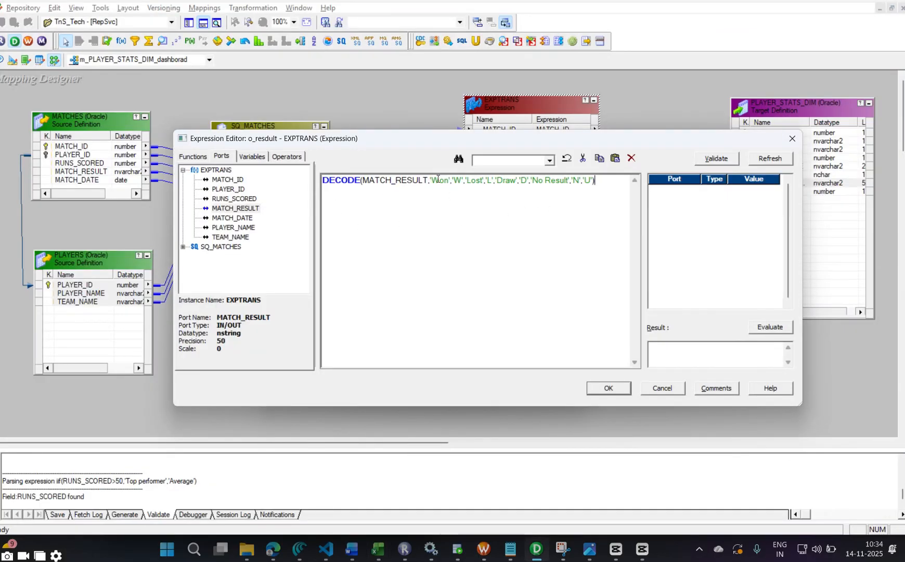
Check the value pairs in the o_resdult DECODE expression, validate it and accept it.
left_click_drag(430, 180, 582, 181)
left_click(474, 182)
left_click(505, 183)
left_click(536, 180)
left_click(595, 183)
left_click(721, 163)
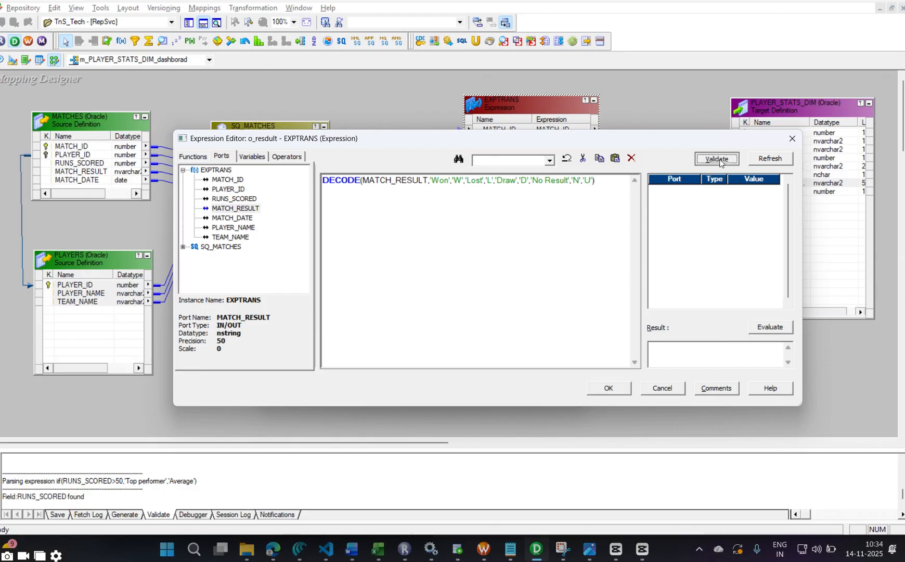
left_click(535, 298)
left_click(606, 388)
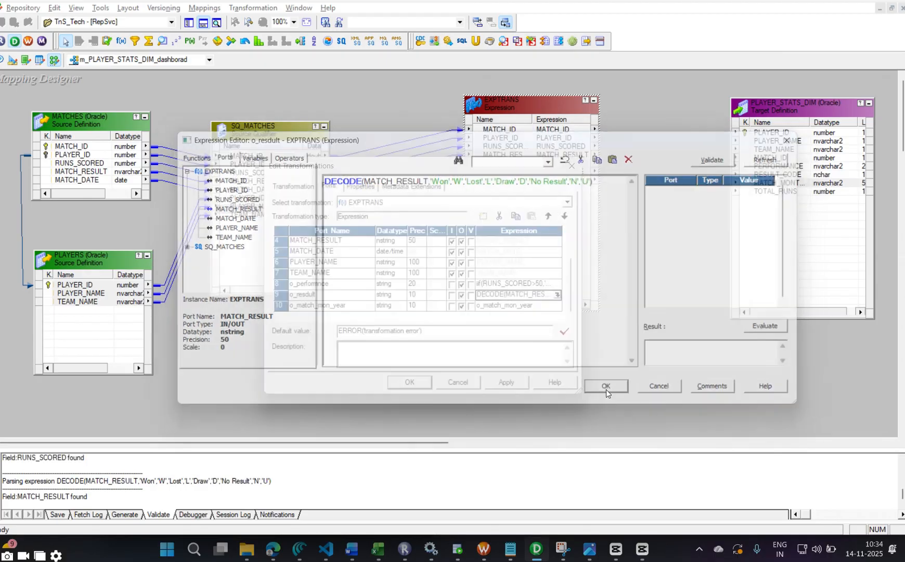
Replace the default expression of the o_match_mon_year port with the TO_CHAR date function.
left_click(541, 309)
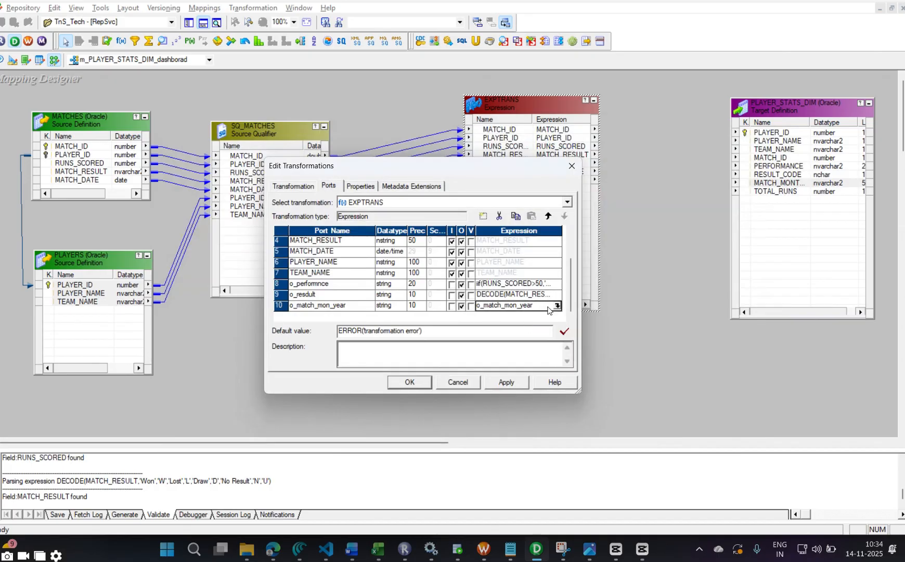
left_click(557, 309)
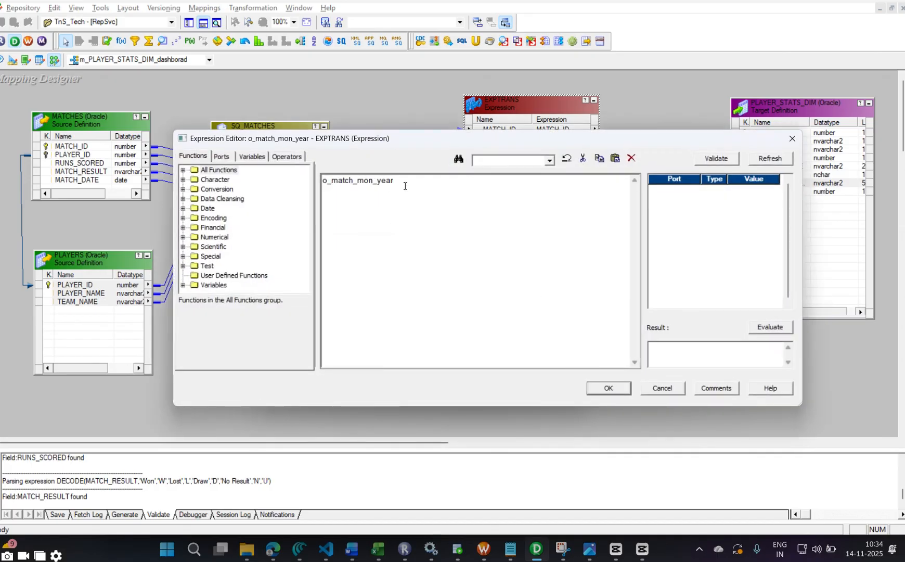
left_click_drag(403, 182, 321, 181)
key("Delete")
left_click(182, 170)
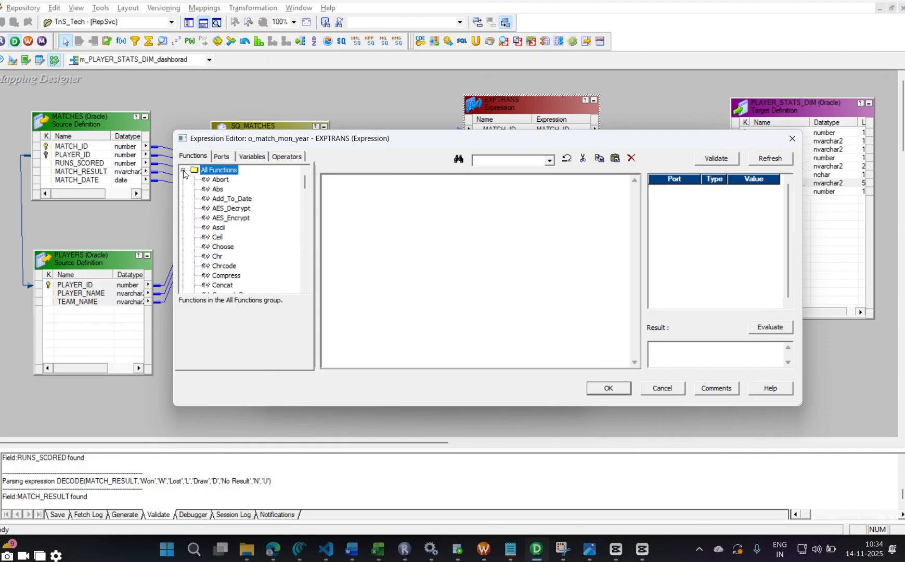
left_click(183, 170)
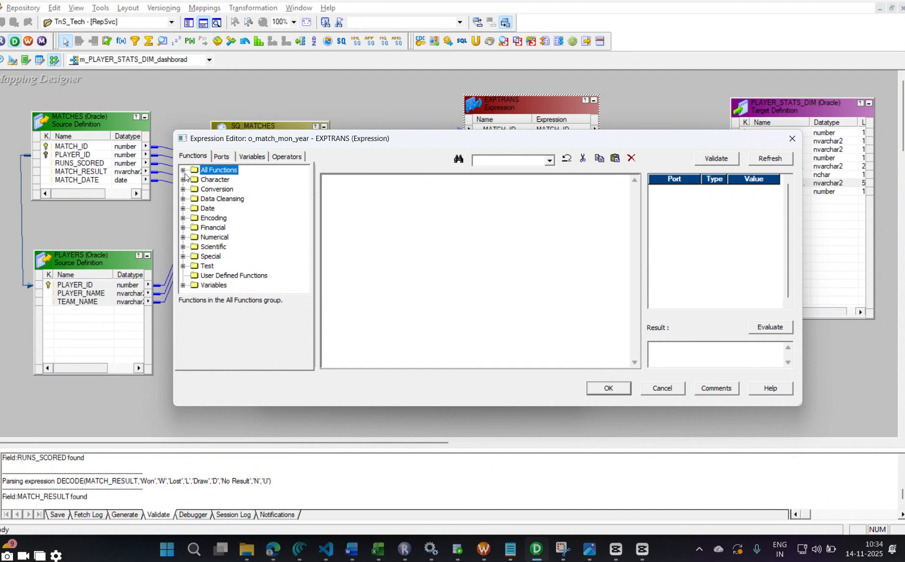
left_click(182, 208)
scroll(237, 216, "down", 2)
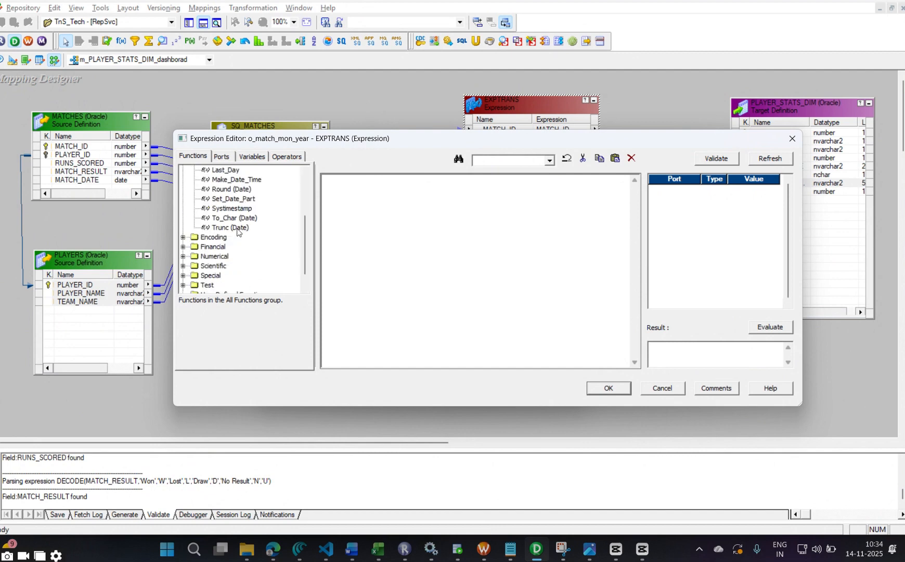
double_click(234, 218)
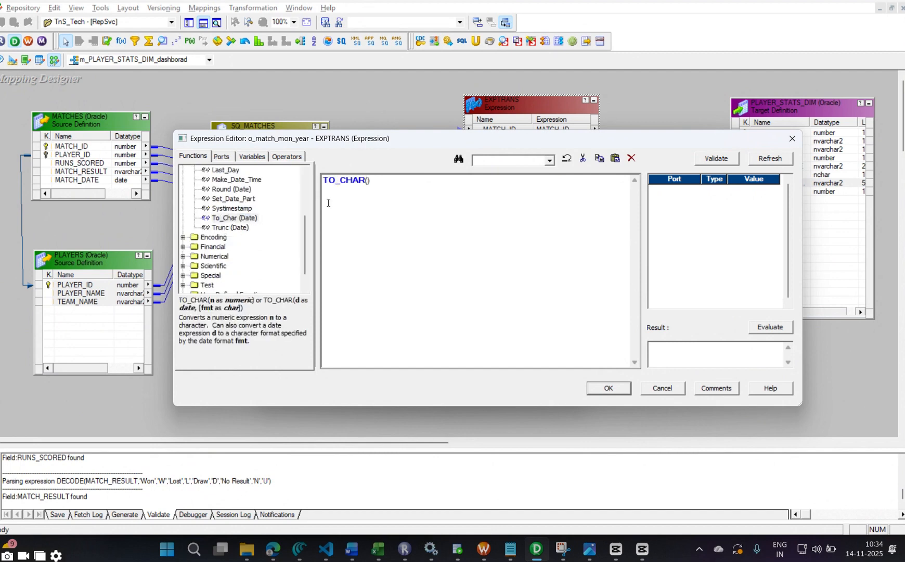
Complete the o_match_mon_year expression as TO_CHAR(MATCH_DATE,'mon,yyyy') and validate it.
left_click(221, 156)
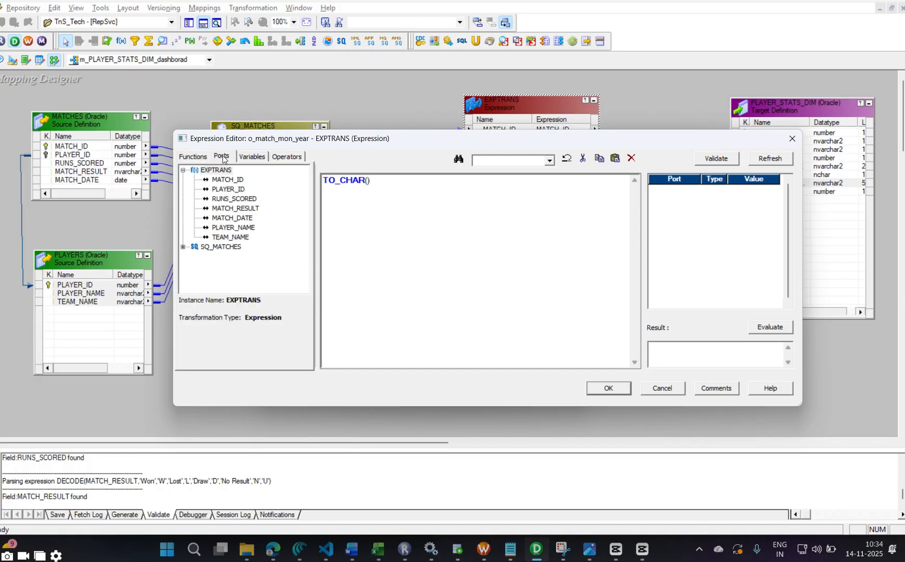
double_click(229, 218)
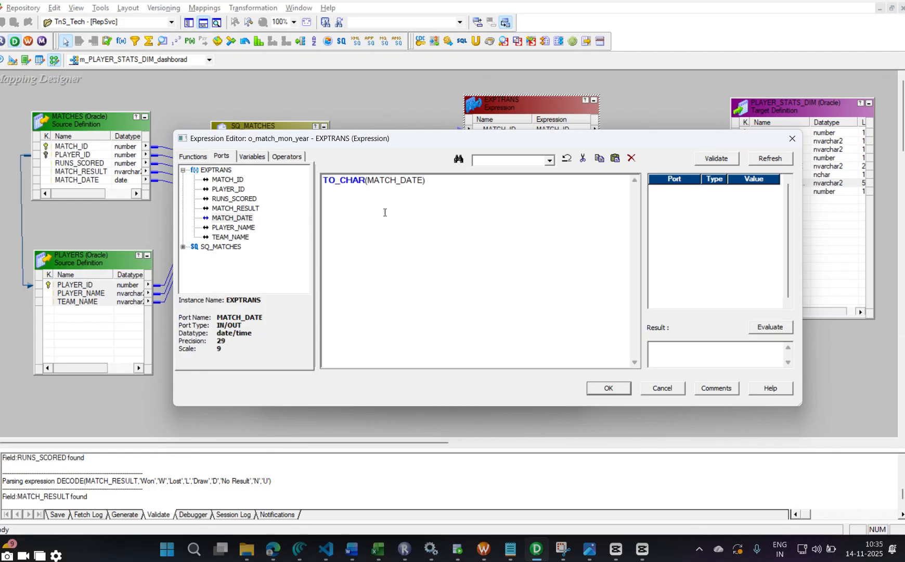
type(",''")
key("Left")
type("mon")
key("Right")
type("yyyy")
left_click(717, 161)
left_click(524, 300)
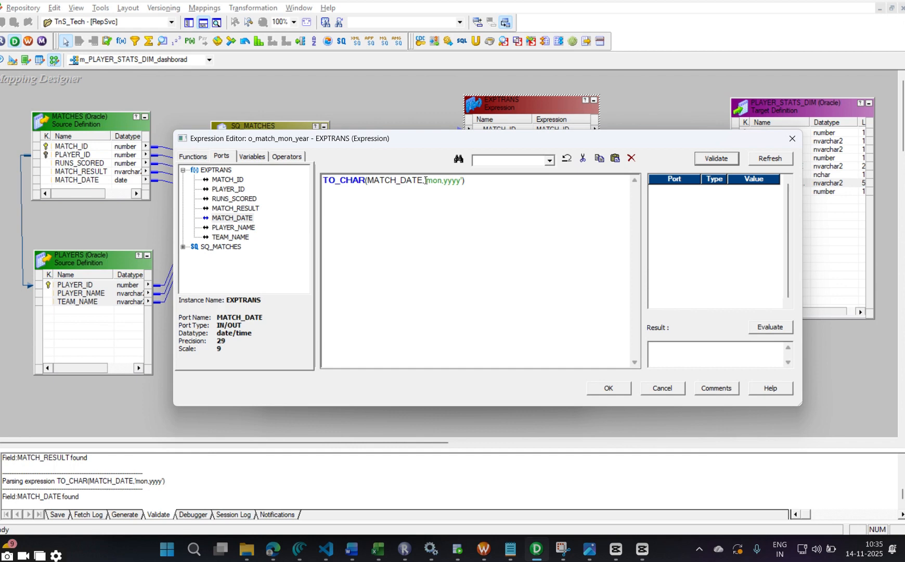
Check the 'mon,yyyy' format argument, accept the o_match_mon_year expression and apply the EXPTRANS port changes.
left_click_drag(426, 180, 465, 182)
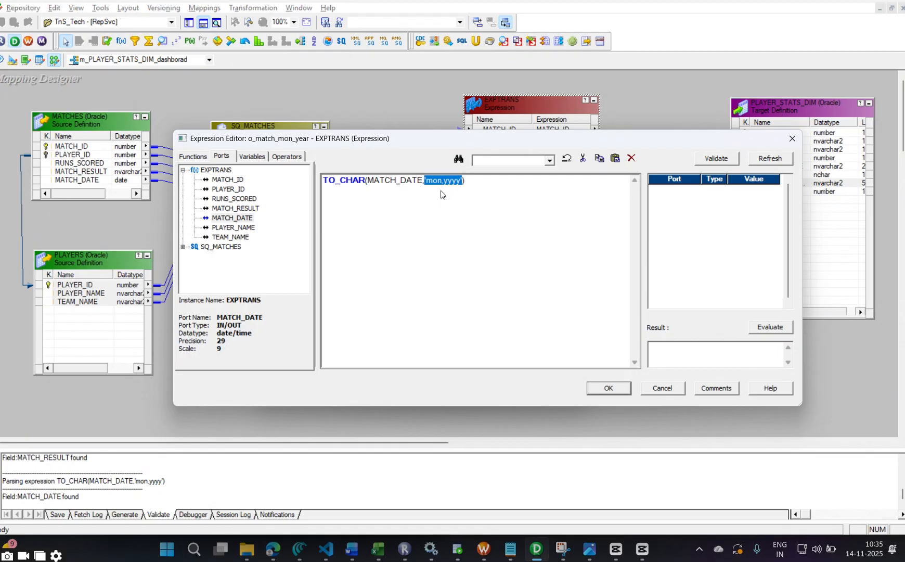
left_click(492, 191)
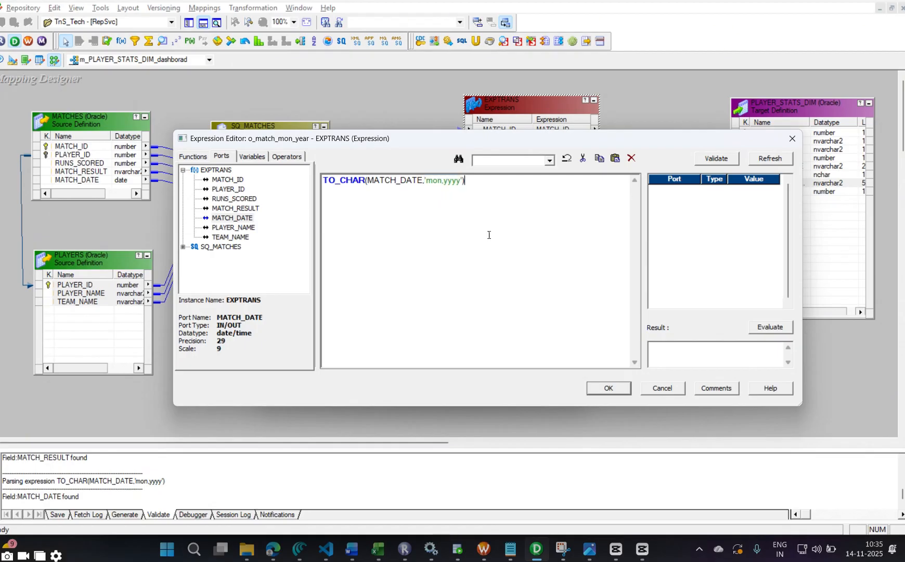
left_click(607, 389)
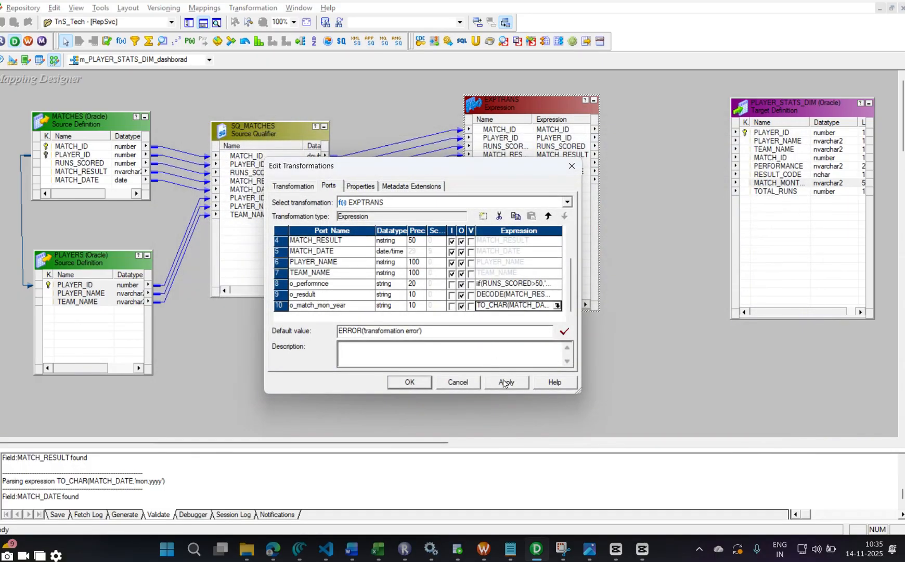
left_click(505, 385)
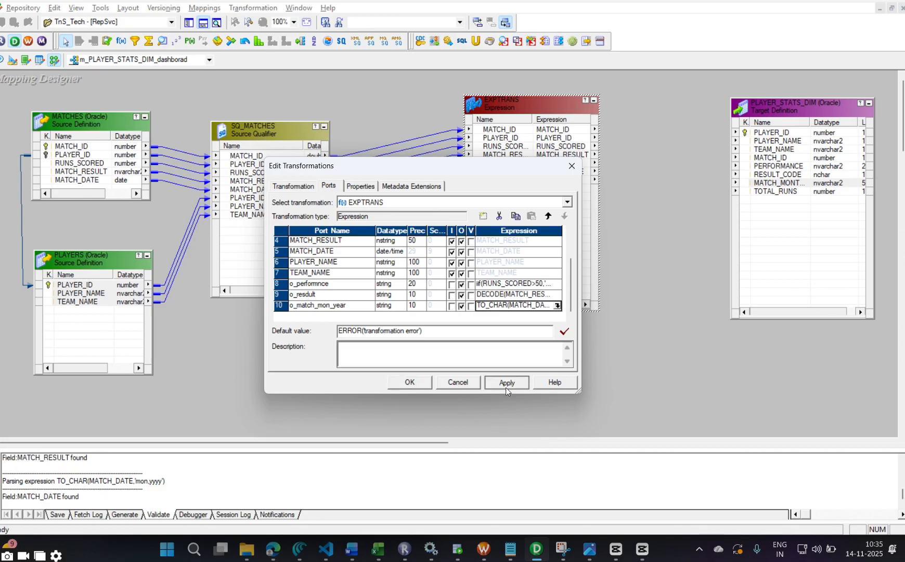
left_click(409, 382)
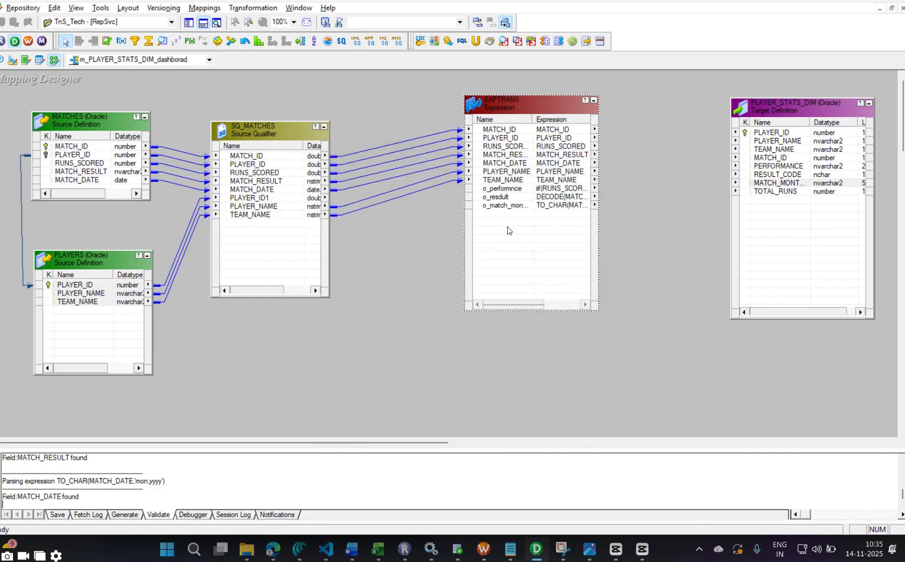
Move EXPTRANS closer to SQ_MATCHES and add a Sorter transformation between EXPTRANS and PLAYER_STATS_DIM.
left_click_drag(521, 104, 440, 111)
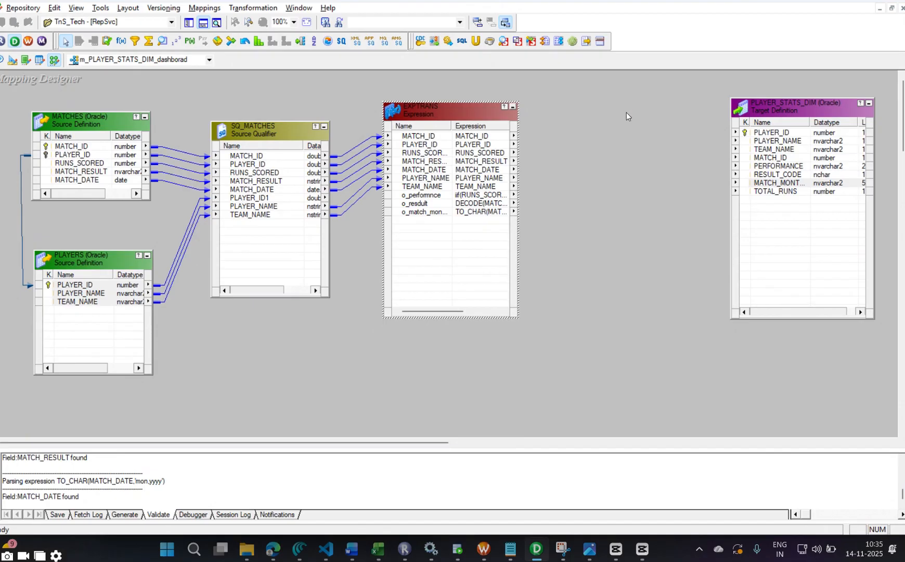
left_click(779, 216)
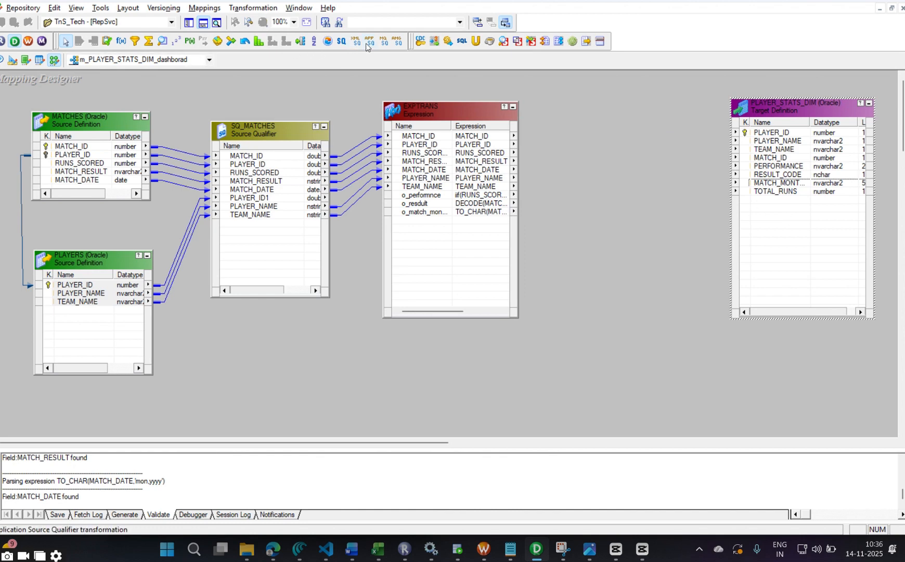
left_click(315, 44)
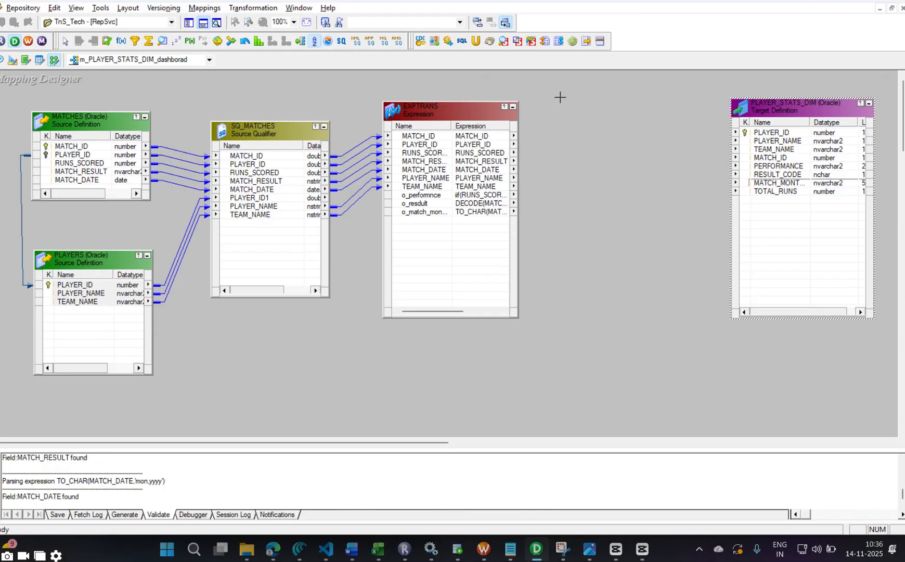
left_click_drag(559, 96, 676, 327)
Copy and link all EXPTRANS ports, including the three derived outputs, into the SRTTRANS sorter.
left_click(439, 237)
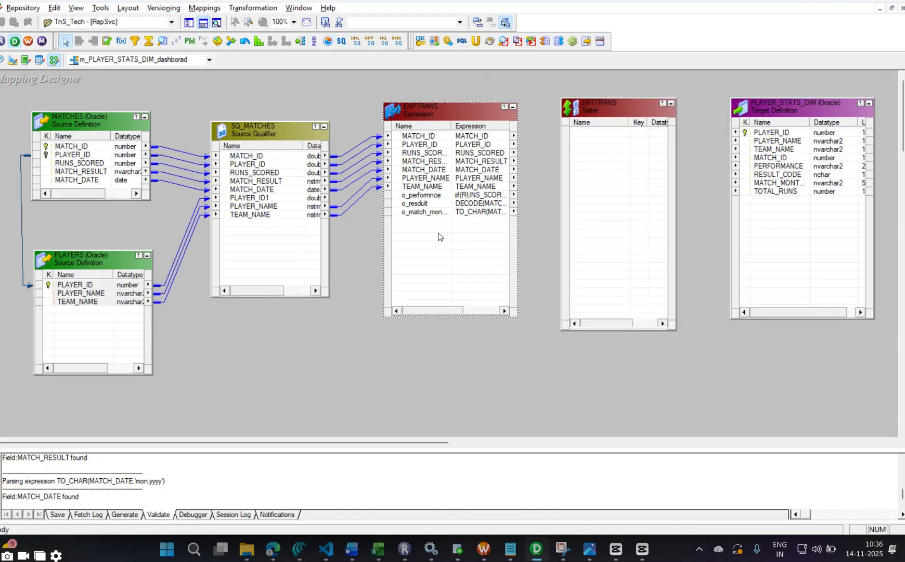
left_click(444, 165)
right_click(444, 168)
left_click(476, 172)
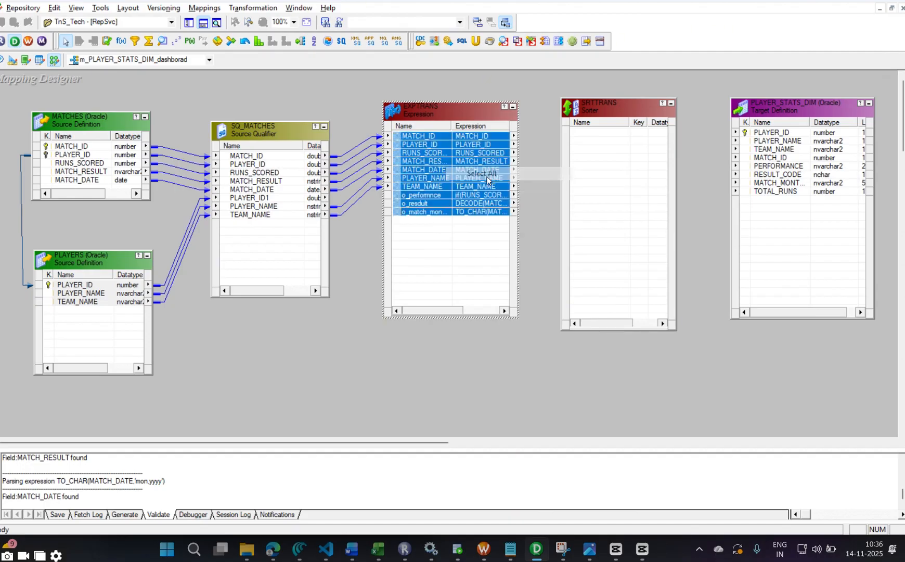
left_click_drag(429, 138, 615, 163)
Make PLAYER_ID the ascending sort key of SRTTRANS and apply the change.
double_click(621, 219)
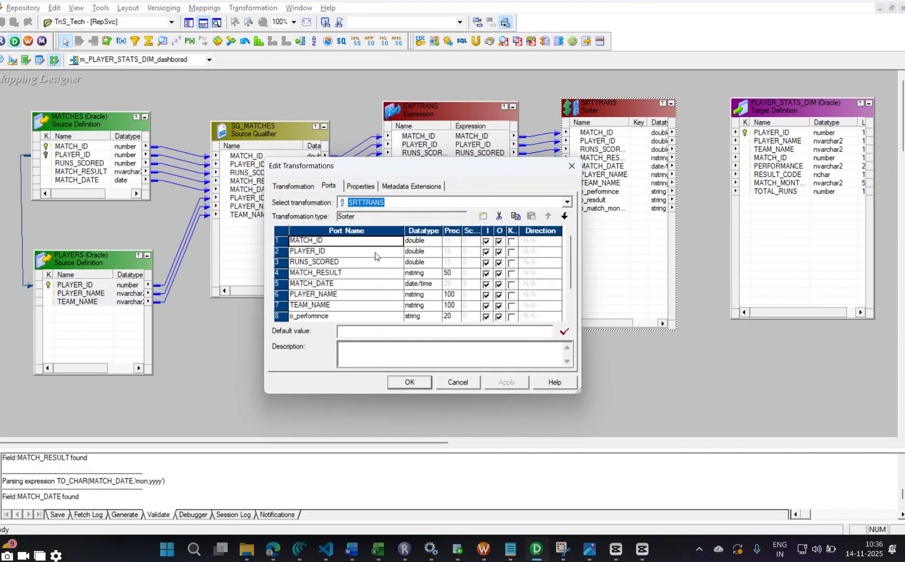
left_click(512, 253)
left_click(507, 382)
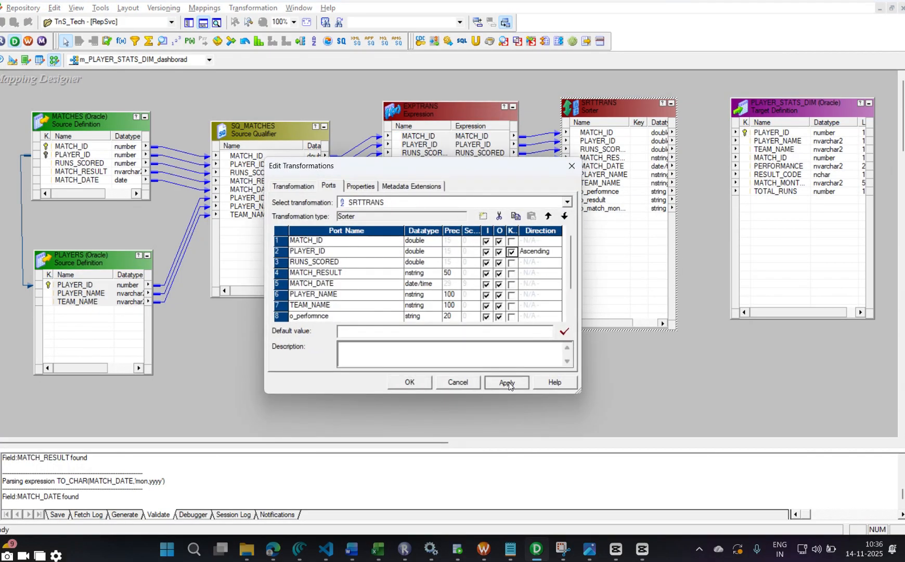
left_click(409, 382)
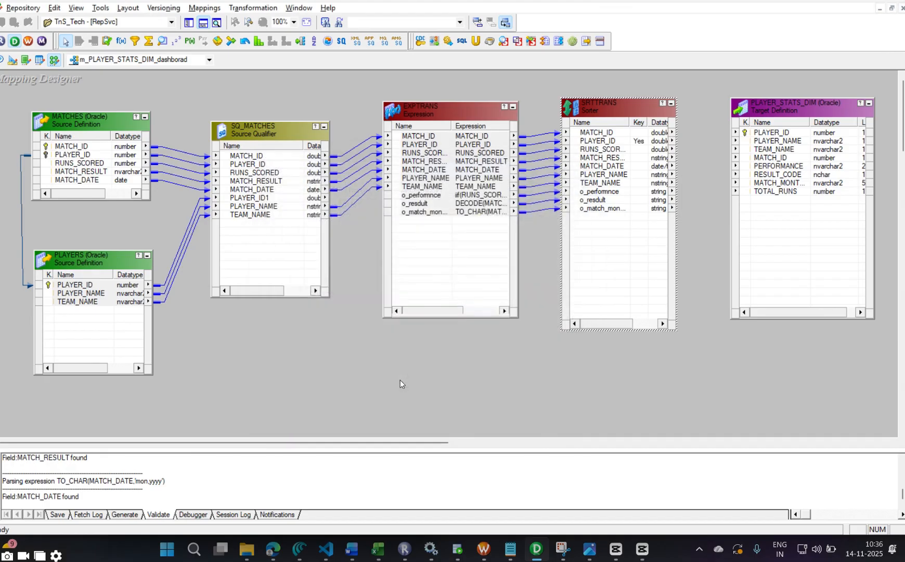
Select all ports of the SRTTRANS sorter.
right_click(617, 191)
left_click(653, 200)
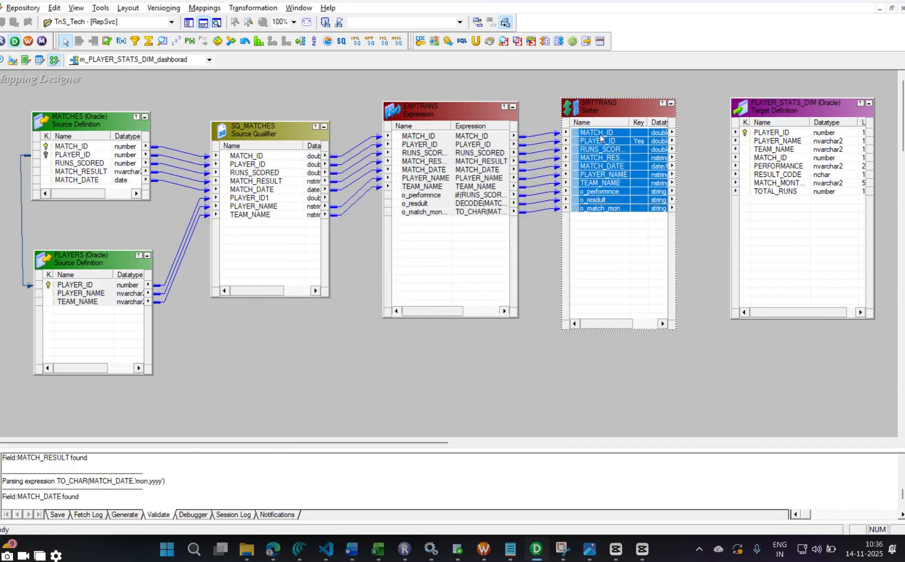
Move the PLAYER_STATS_DIM target farther from the Sorter and place an Aggregator transformation in the gap between them.
left_click_drag(602, 137, 627, 156)
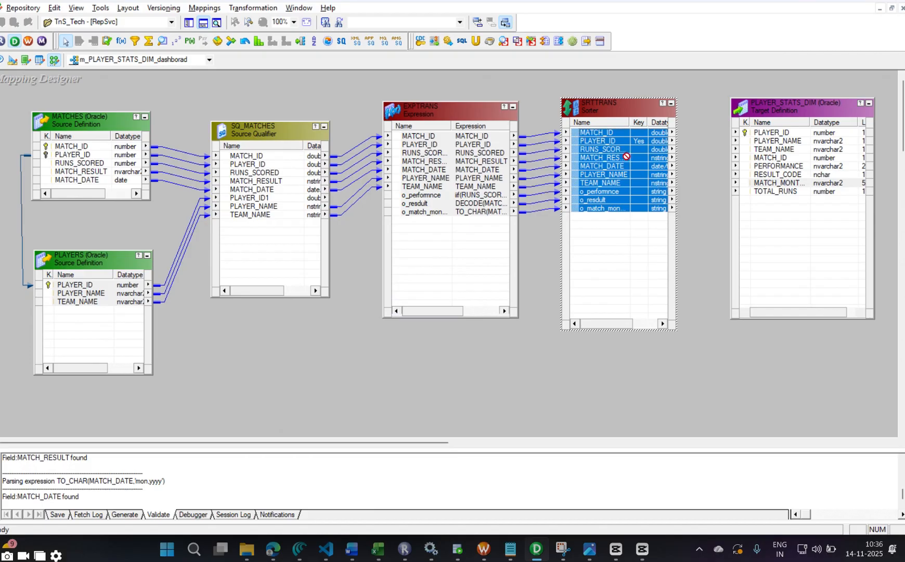
left_click_drag(399, 442, 488, 443)
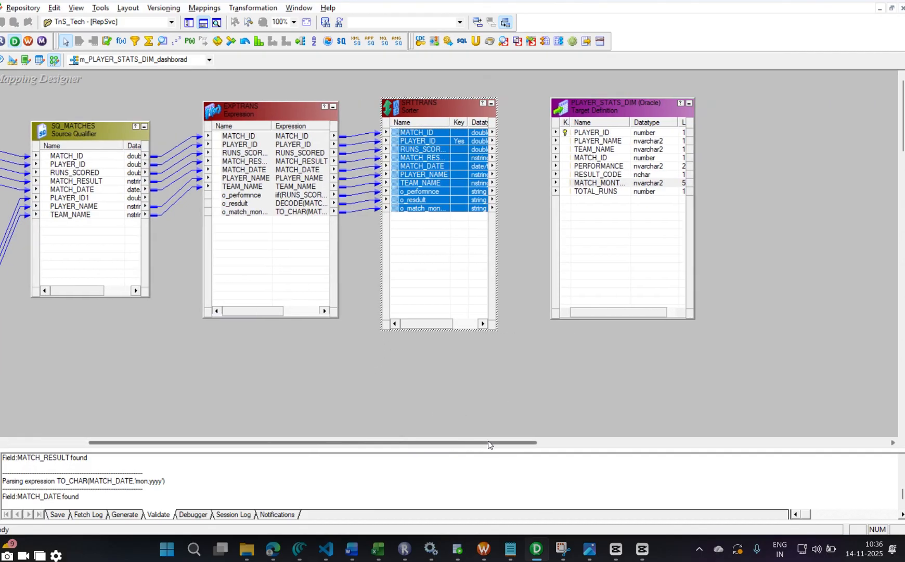
left_click_drag(555, 102, 724, 117)
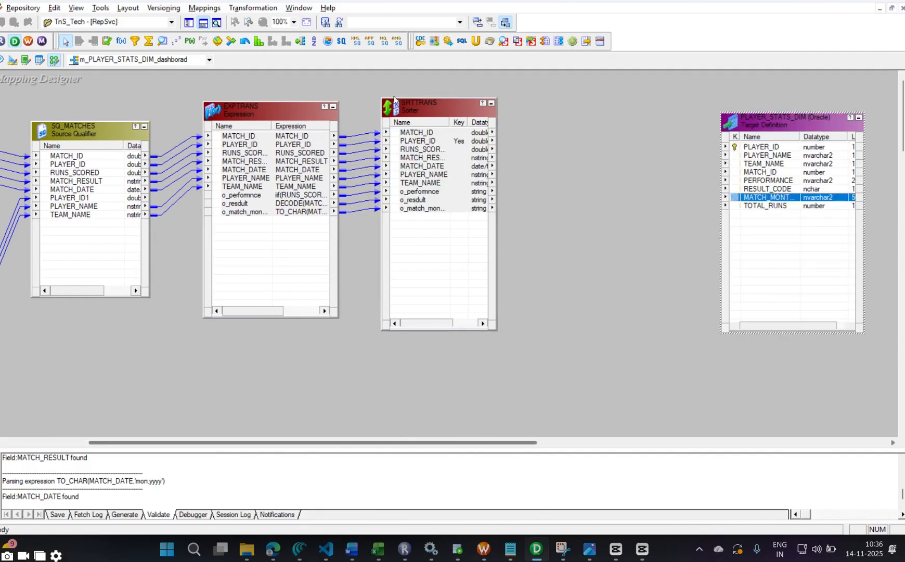
left_click(150, 41)
left_click_drag(548, 89, 700, 343)
Link all ports of the SRTTRANS Sorter into the AGGTRANS Aggregator.
right_click(432, 151)
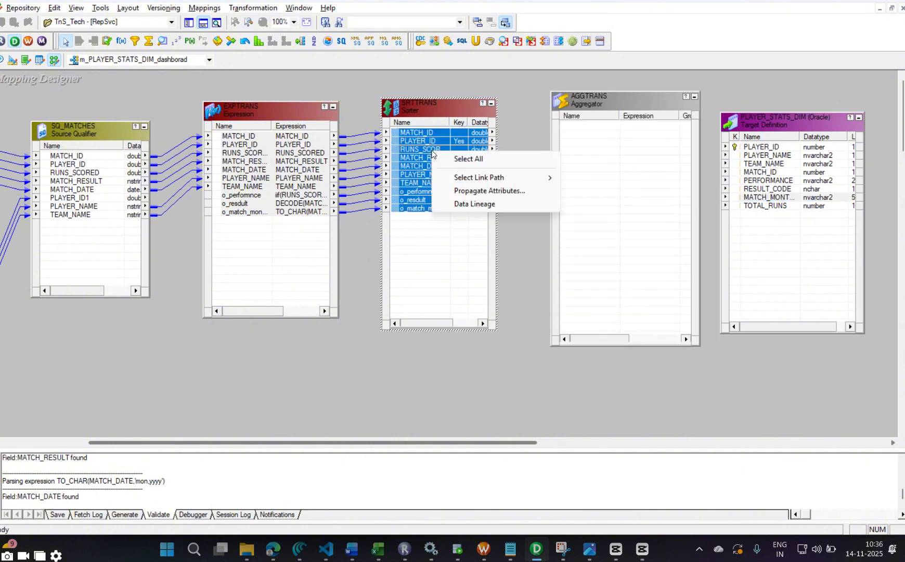
left_click(465, 160)
left_click_drag(539, 153, 631, 159)
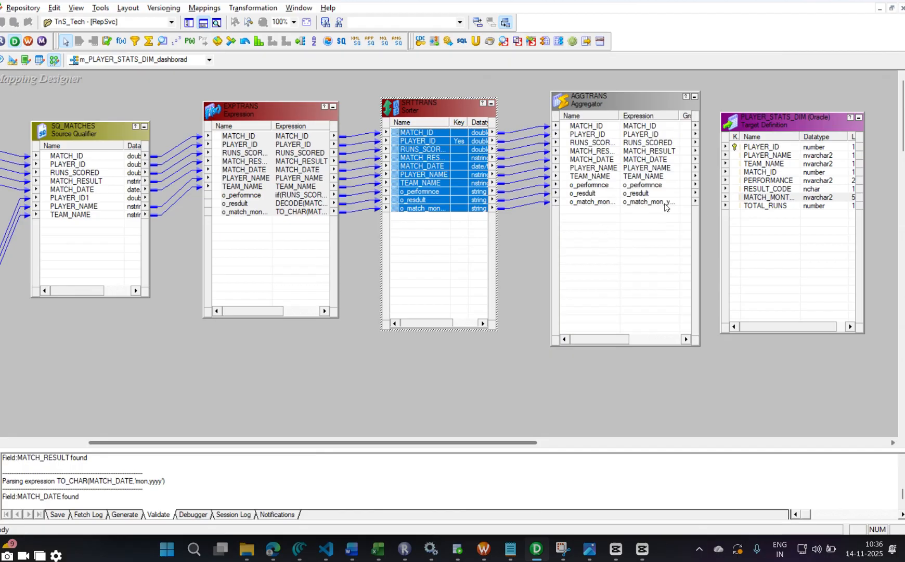
left_click(753, 209)
Enable the Sorted Input property of the AGGTRANS Aggregator and accept the change.
double_click(626, 226)
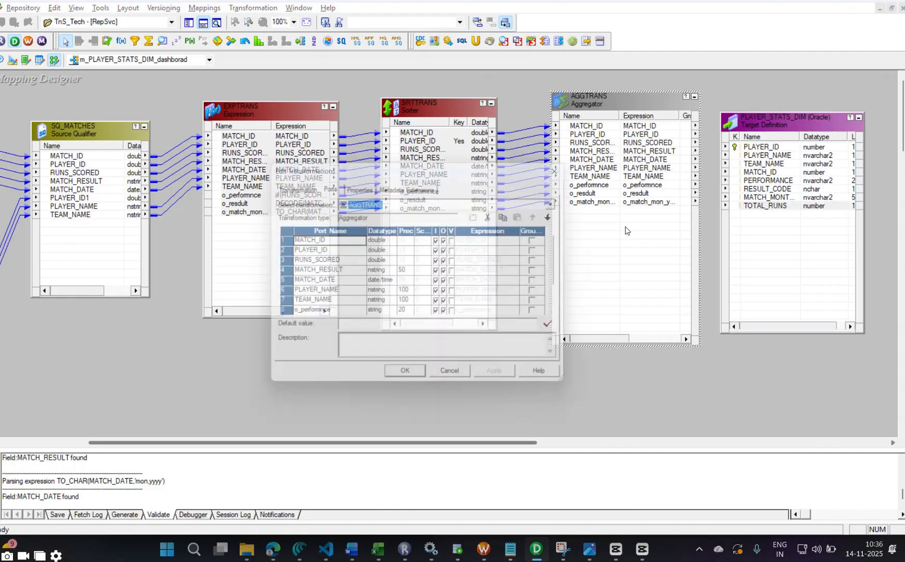
left_click(360, 189)
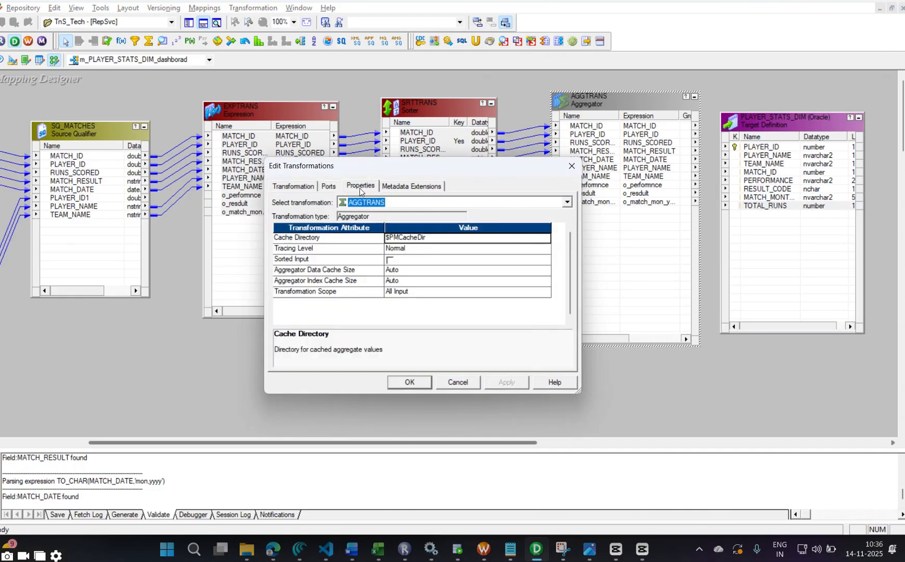
left_click(390, 261)
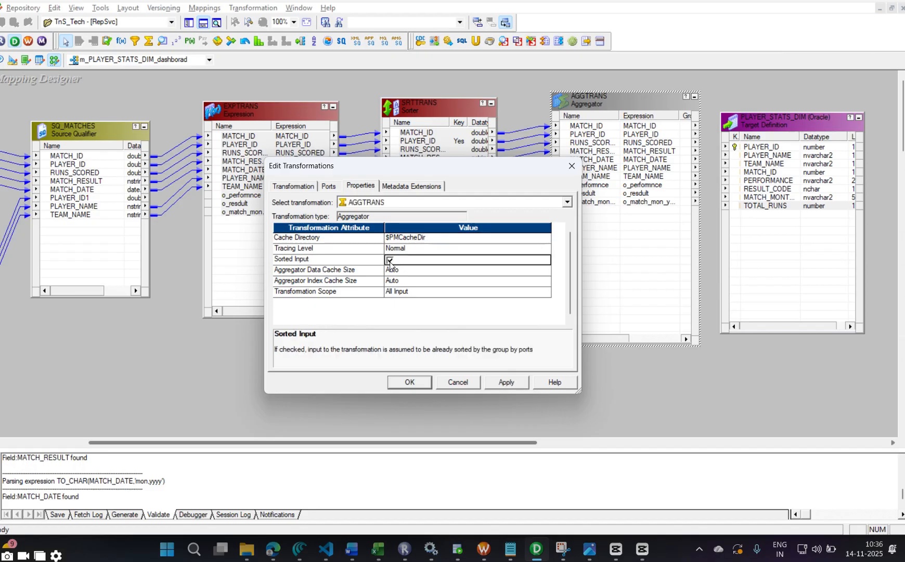
left_click(406, 383)
Add an output-only port named o_total_runs with datatype double to the AGGTRANS Aggregator.
double_click(612, 219)
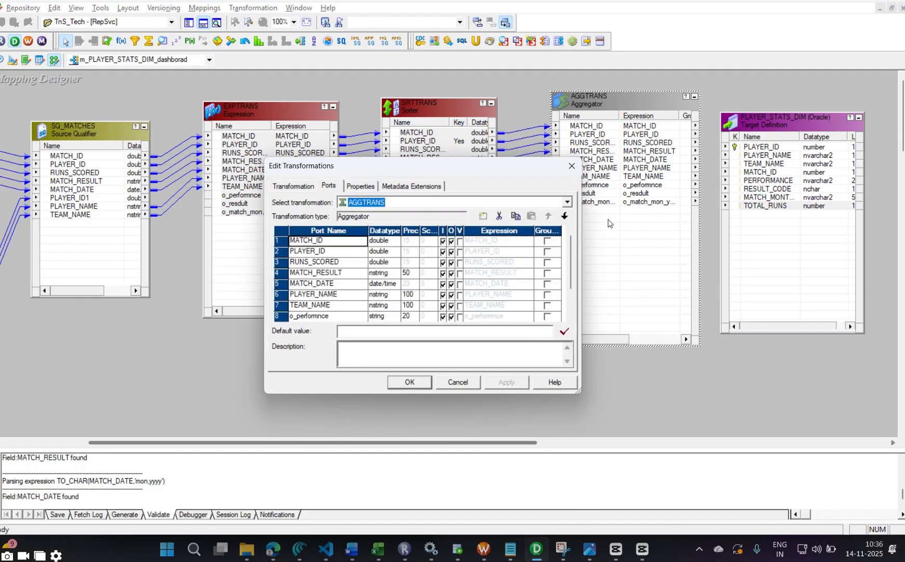
left_click(350, 315)
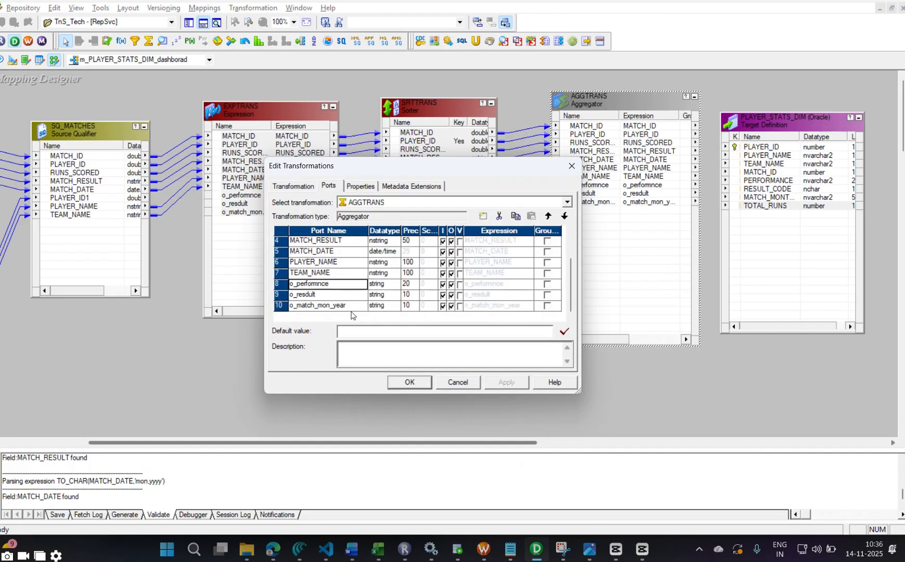
left_click(483, 216)
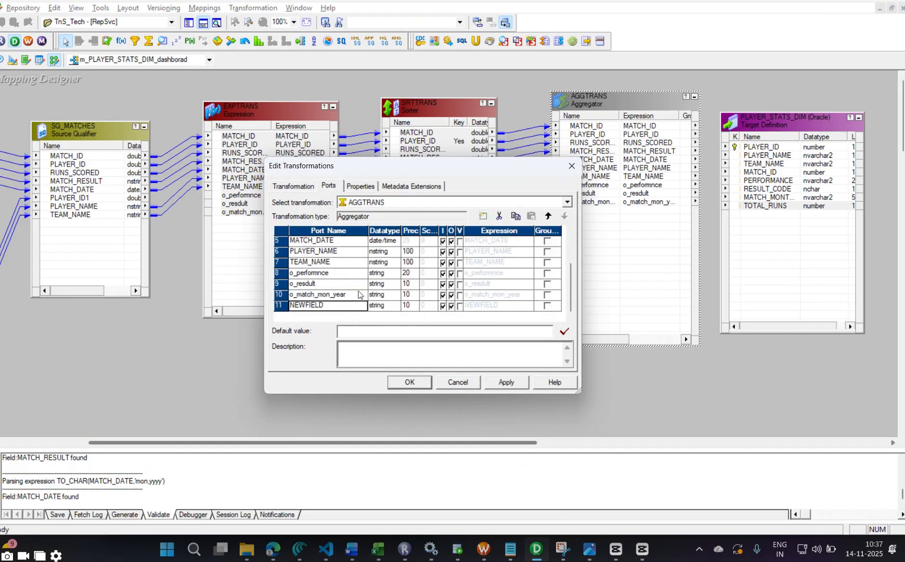
left_click(326, 307)
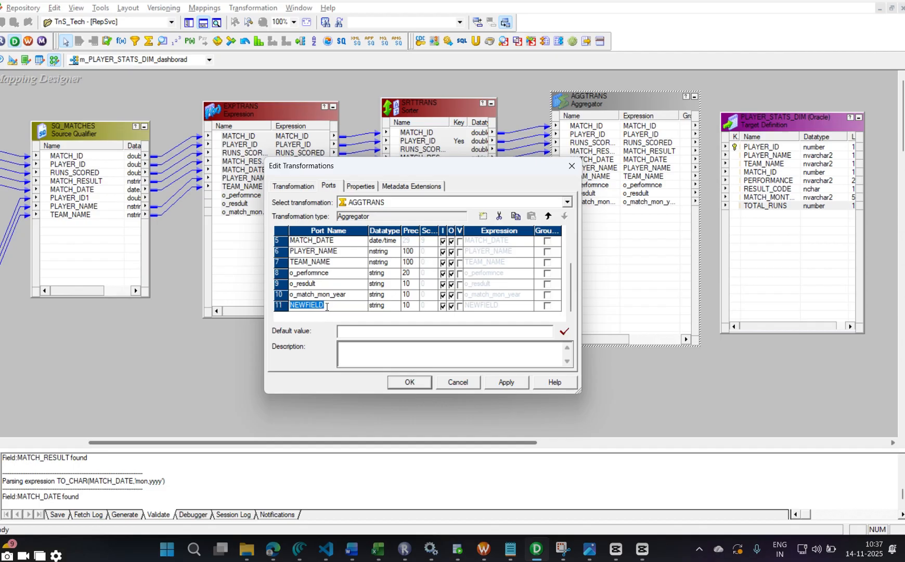
type("o_total_runs")
left_click(390, 309)
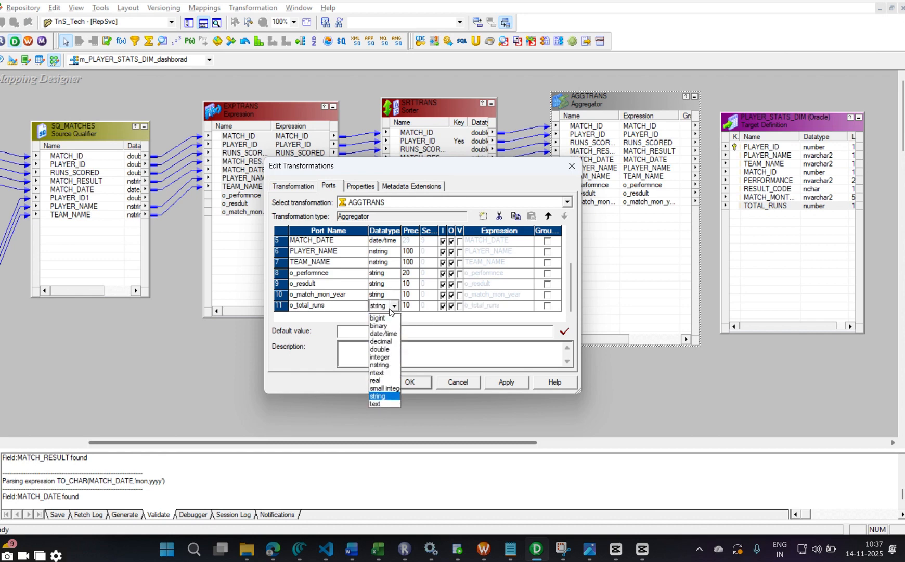
left_click(385, 346)
left_click(445, 307)
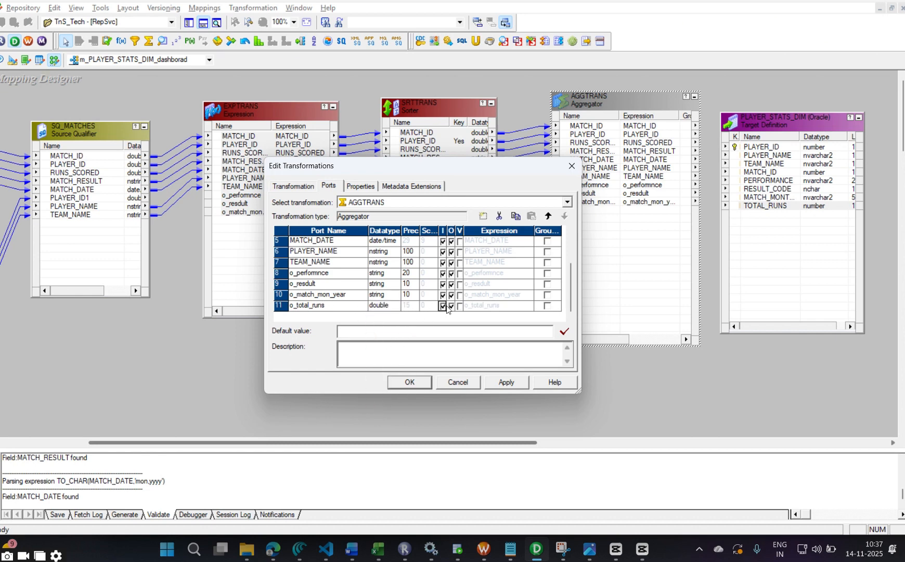
left_click(446, 307)
Set the o_total_runs expression to sum(RUNS_SCORED), validate it and accept the Aggregator changes.
left_click(517, 307)
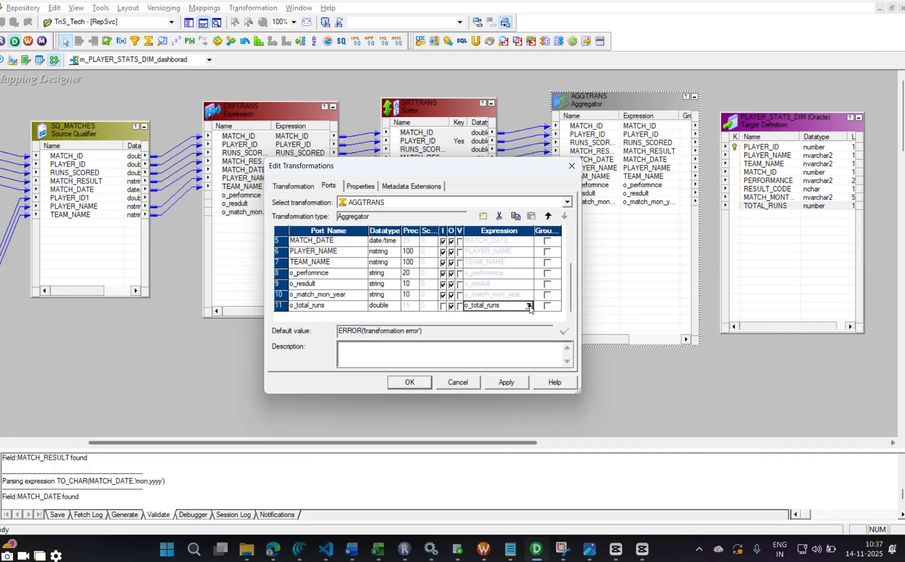
left_click(530, 306)
left_click_drag(377, 192, 293, 189)
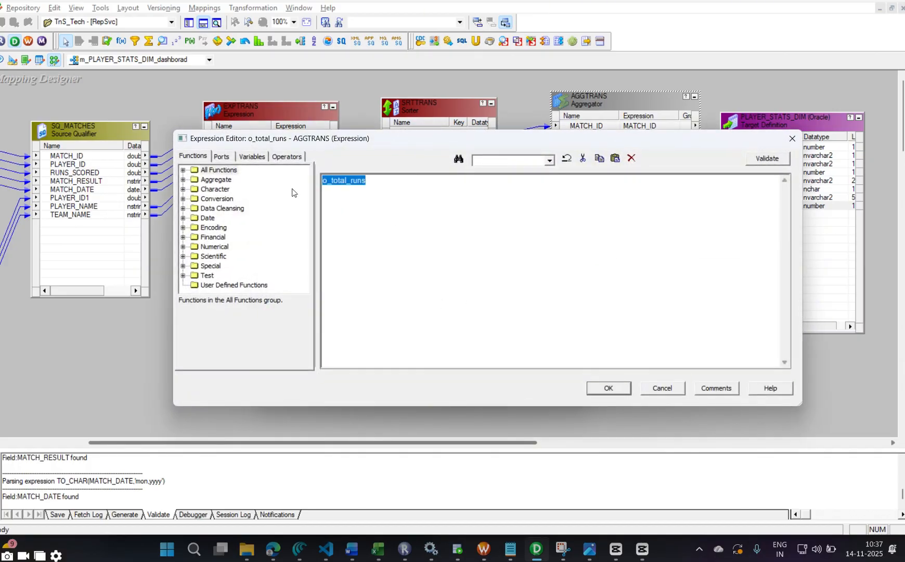
type("sum(")
left_click(222, 156)
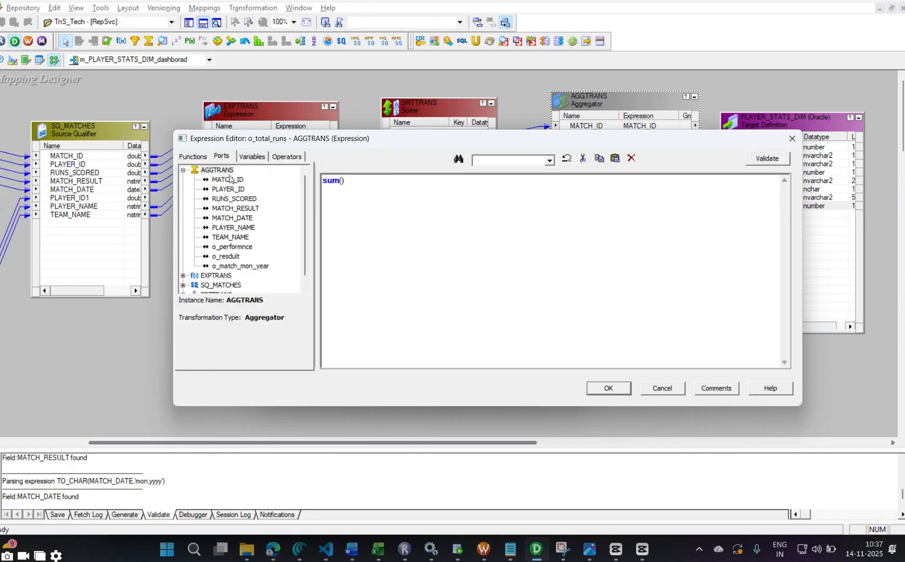
double_click(245, 202)
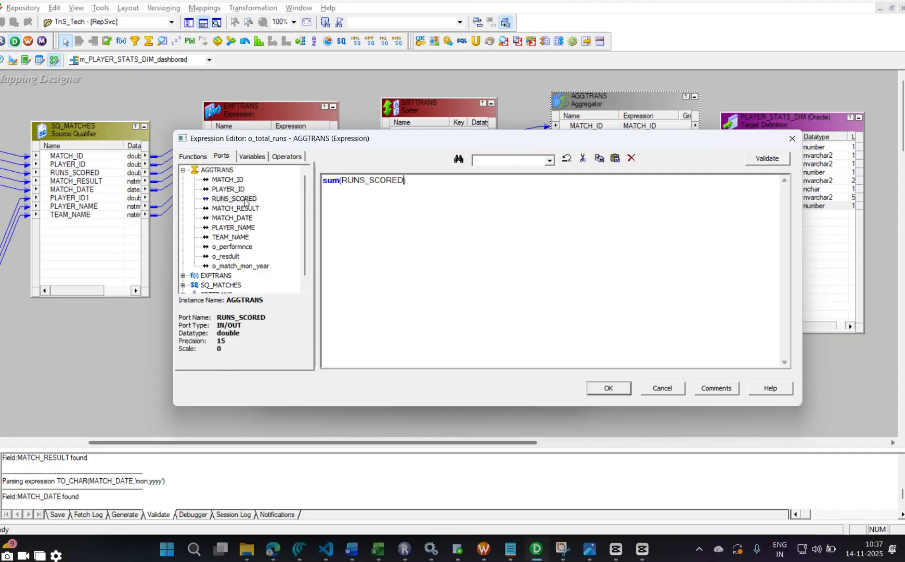
left_click(764, 159)
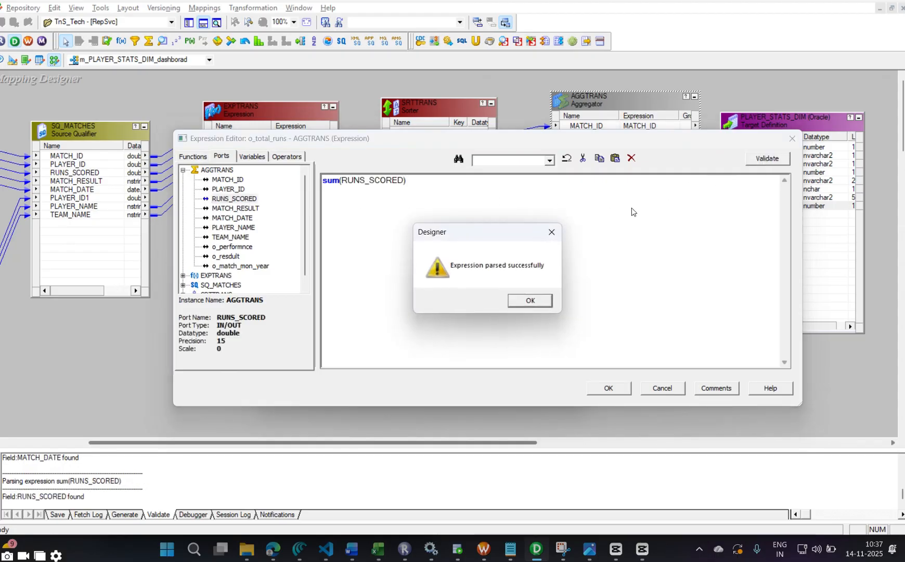
left_click(531, 298)
left_click(609, 388)
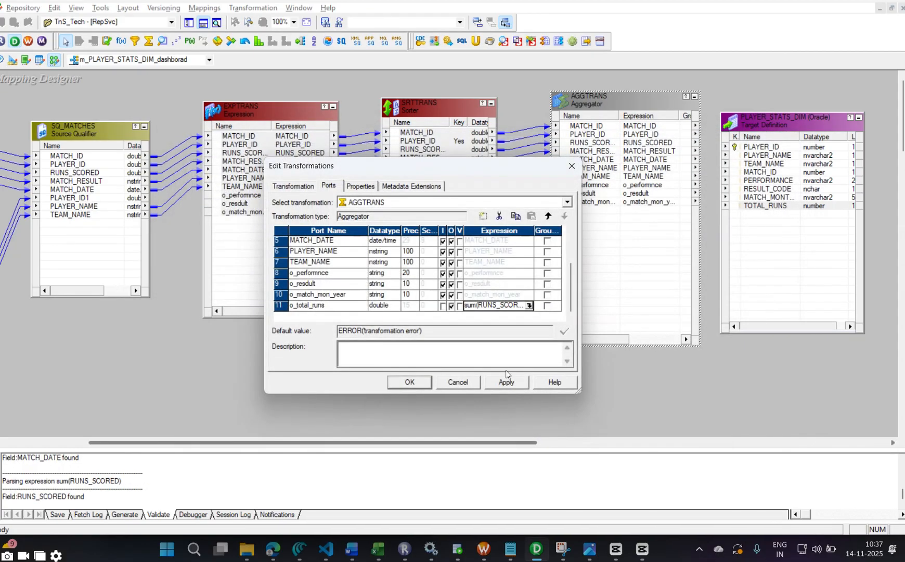
left_click(410, 382)
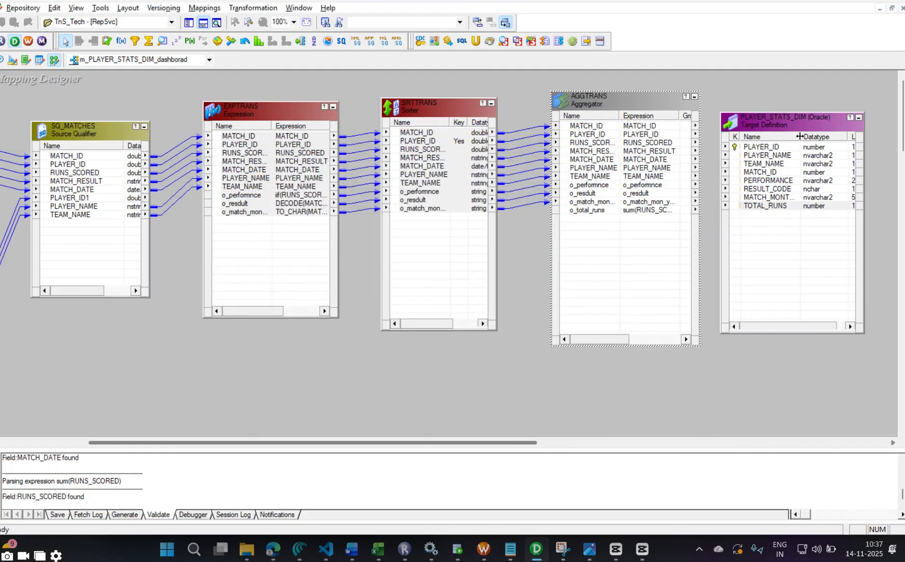
Move the PLAYER_STATS_DIM target farther from the Aggregator and link MATCH_ID and PLAYER_ID to its matching columns.
left_click_drag(532, 443, 659, 442)
left_click_drag(546, 117, 636, 120)
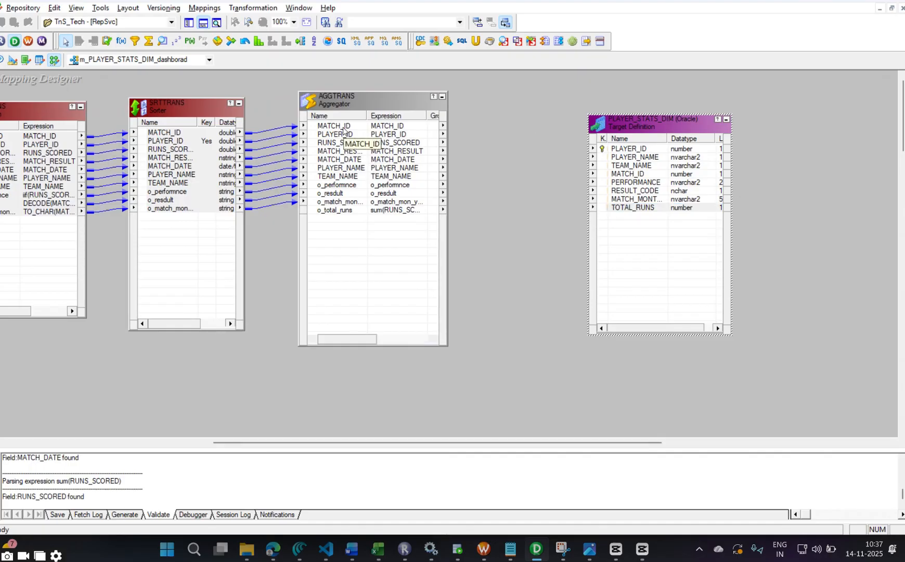
left_click_drag(344, 129, 630, 175)
left_click_drag(337, 135, 639, 150)
left_click(336, 144)
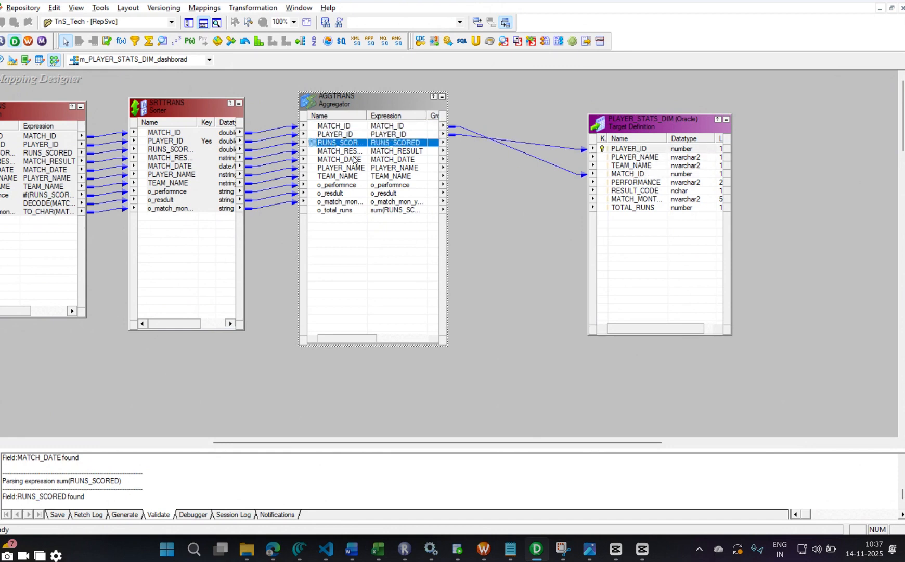
left_click(348, 153)
left_click(350, 160)
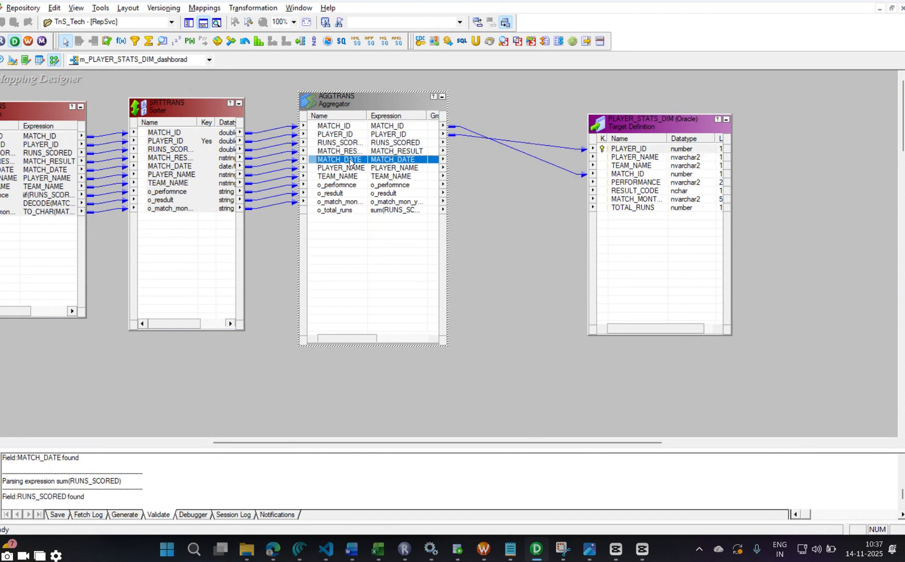
double_click(350, 168)
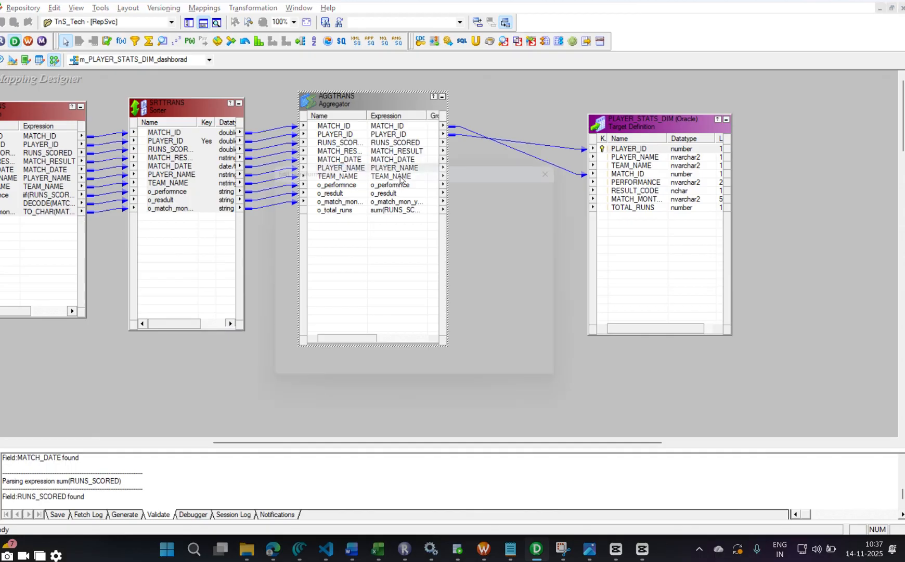
left_click(456, 385)
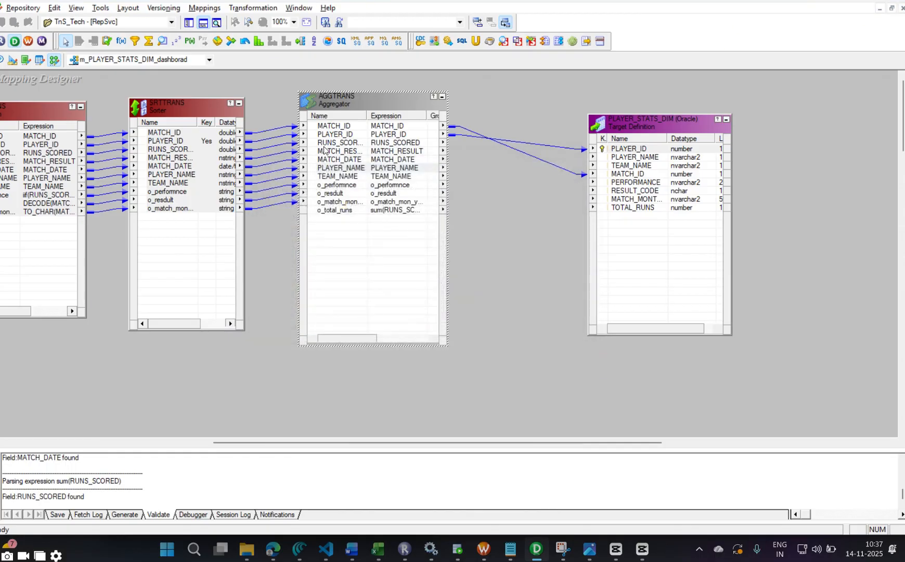
Link the Aggregator's PLAYER_NAME, TEAM_NAME and the four ports from o_perfomnce through o_total_runs to the corresponding PLAYER_STATS_DIM columns.
left_click_drag(342, 168, 648, 159)
left_click_drag(343, 177, 628, 166)
left_click(353, 186)
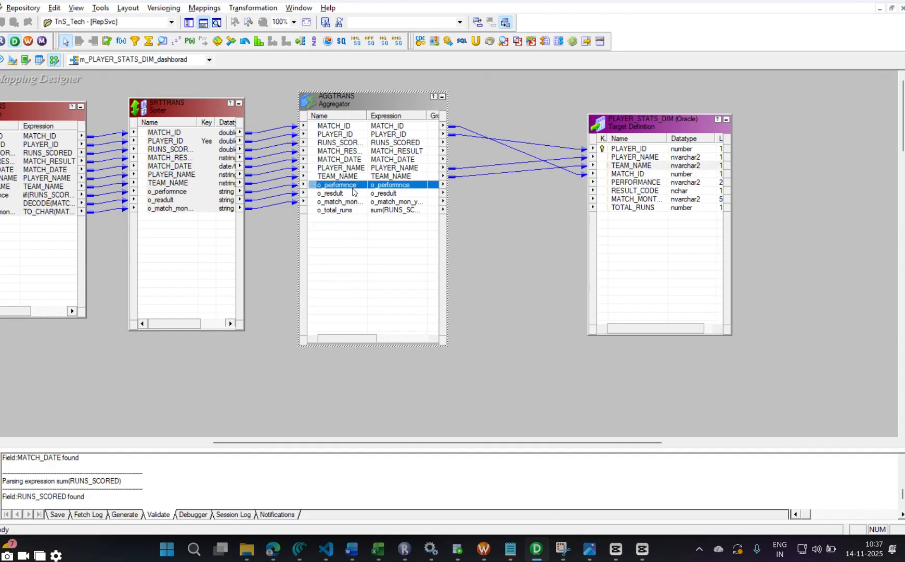
left_click(338, 211, "shift")
left_click_drag(343, 193, 633, 185)
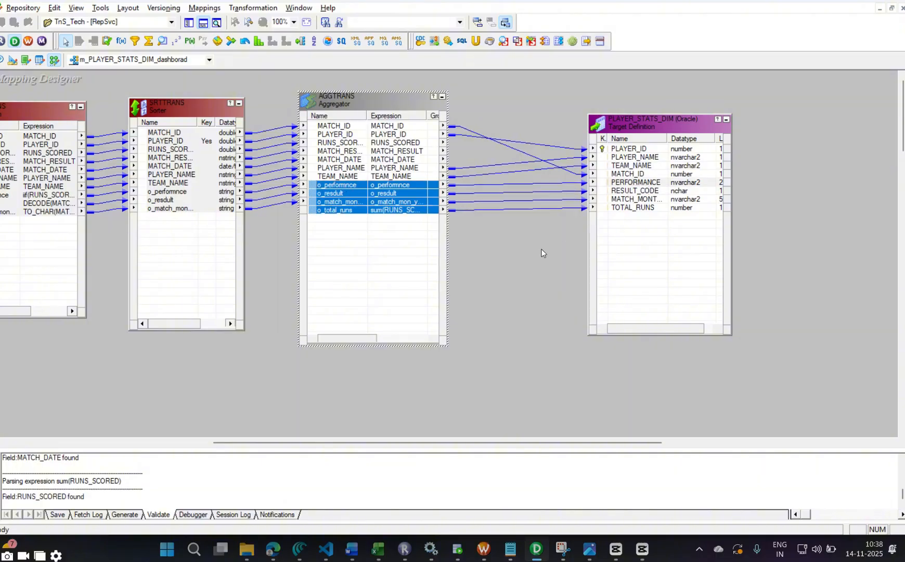
Disable the output option for the RUNS_SCORED, MATCH_RESULT and MATCH_DATE ports of the AGGTRANS Aggregator and accept the change.
double_click(374, 159)
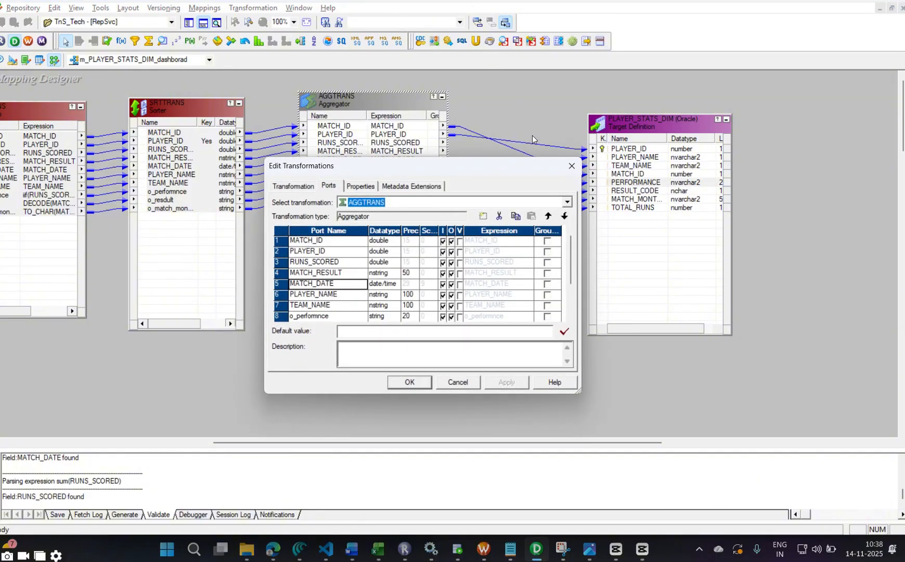
left_click_drag(474, 171, 486, 188)
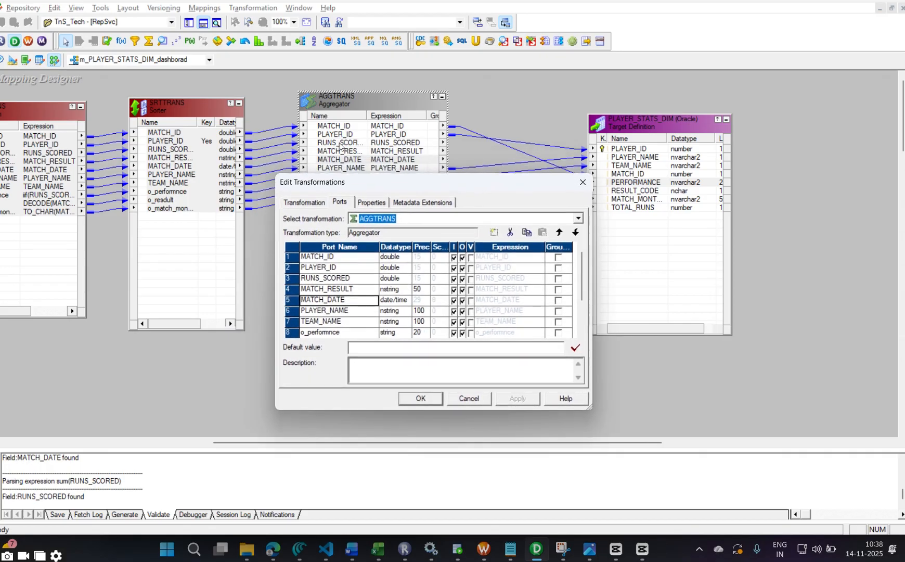
left_click(461, 280)
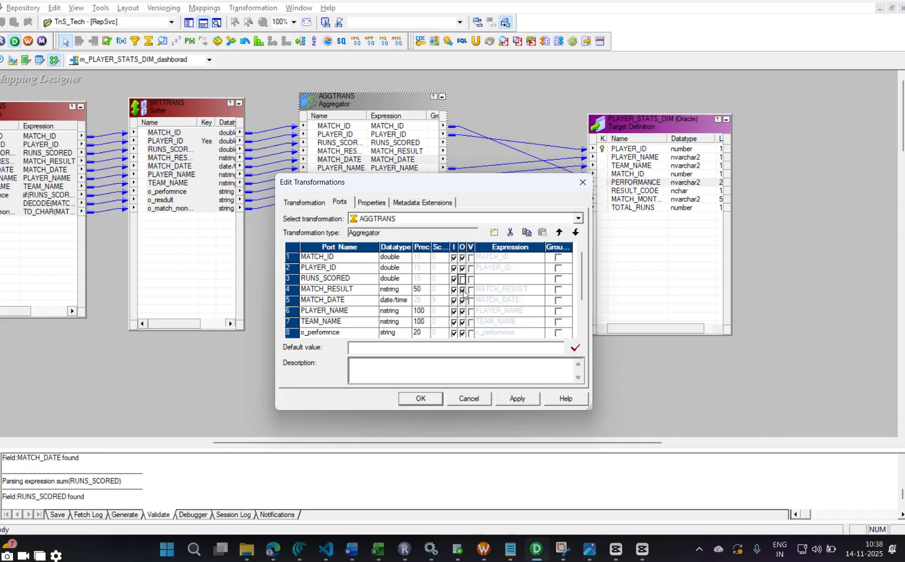
left_click(463, 290)
left_click(463, 301)
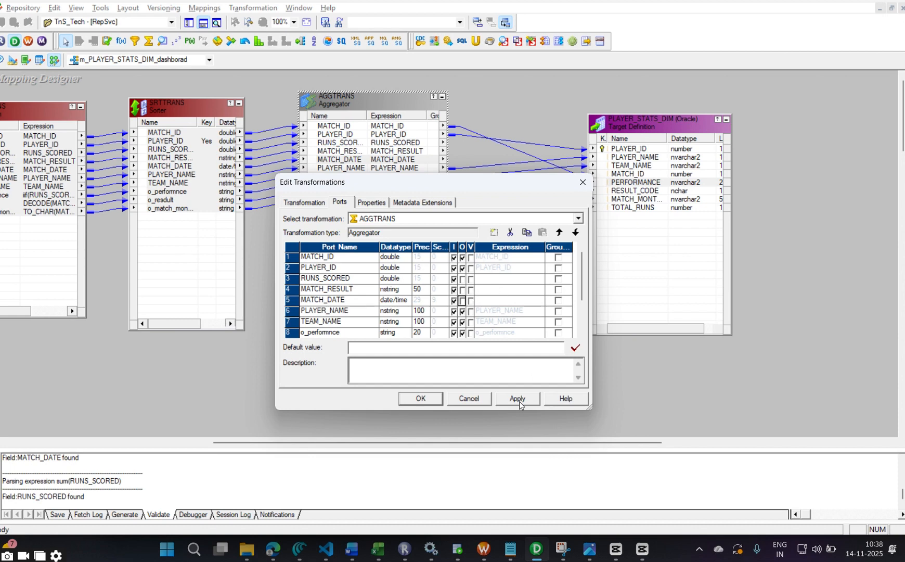
left_click(421, 398)
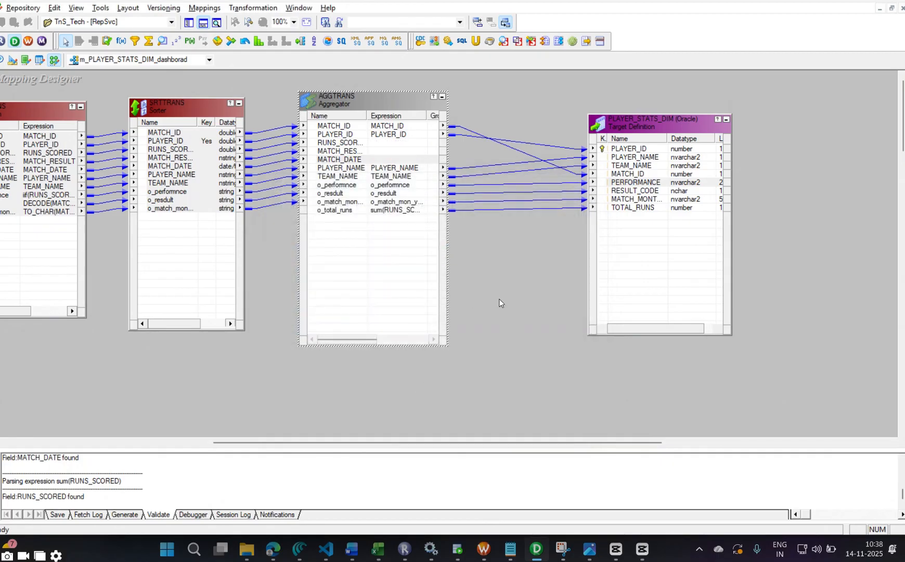
left_click(460, 172)
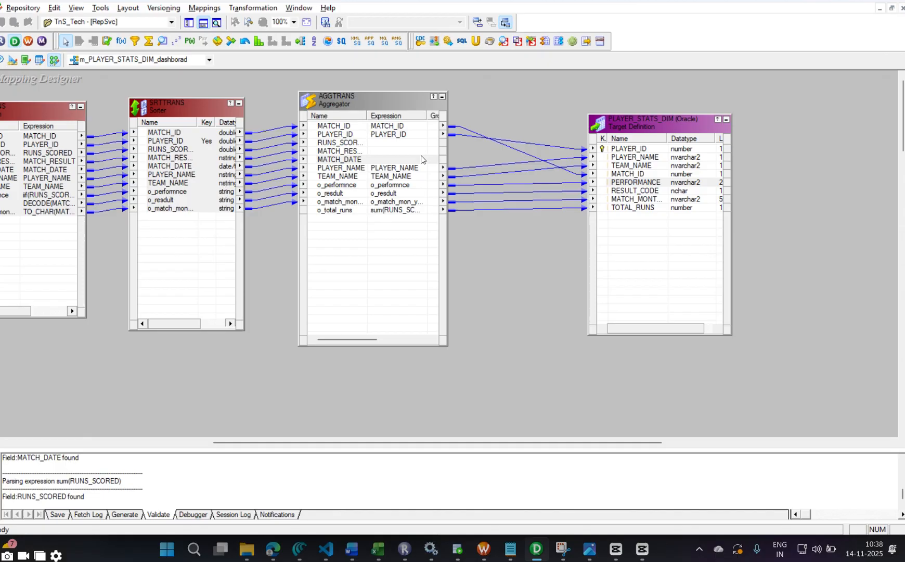
left_click_drag(443, 442, 183, 401)
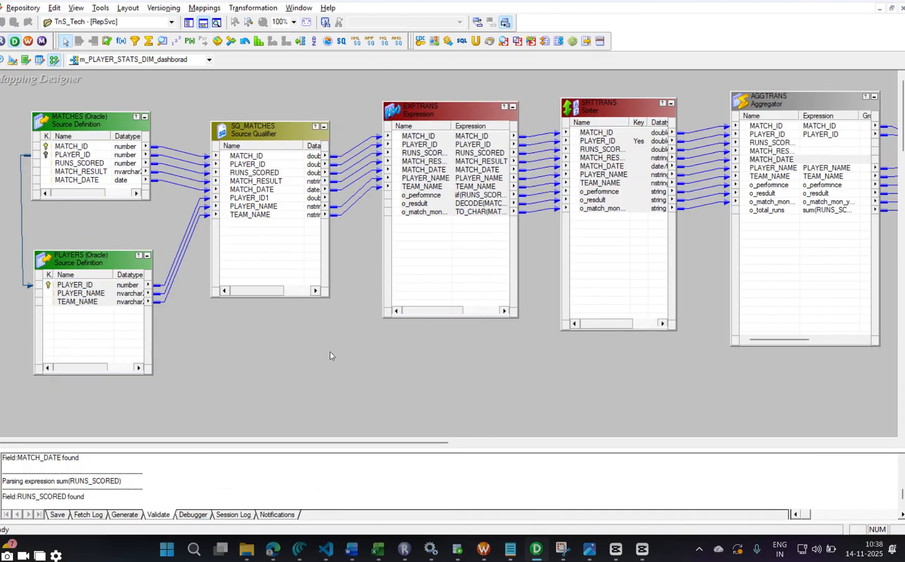
Save the mapping and copy its name, m_PLAYER_STATS_DIM_dashborad, from the mapping's properties.
key("ctrl+s")
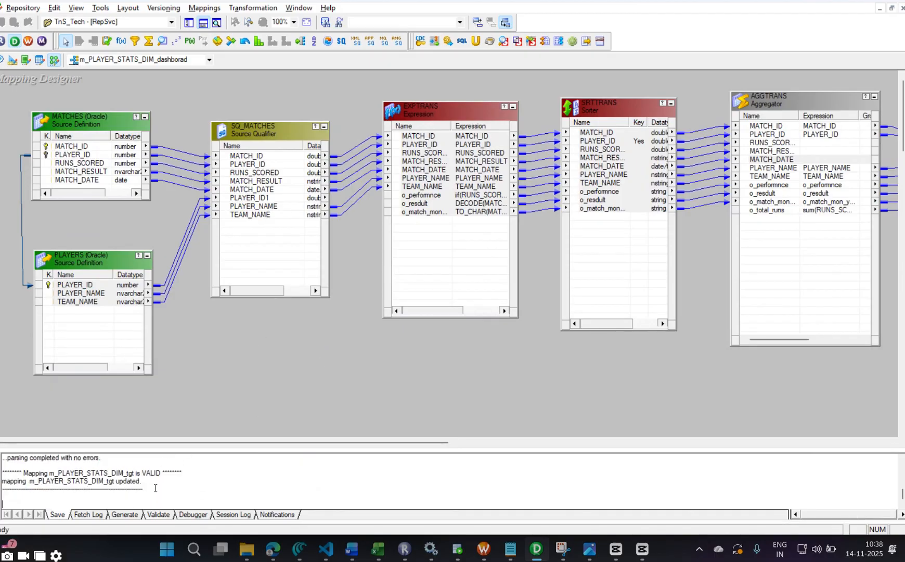
left_click_drag(155, 488, 2, 471)
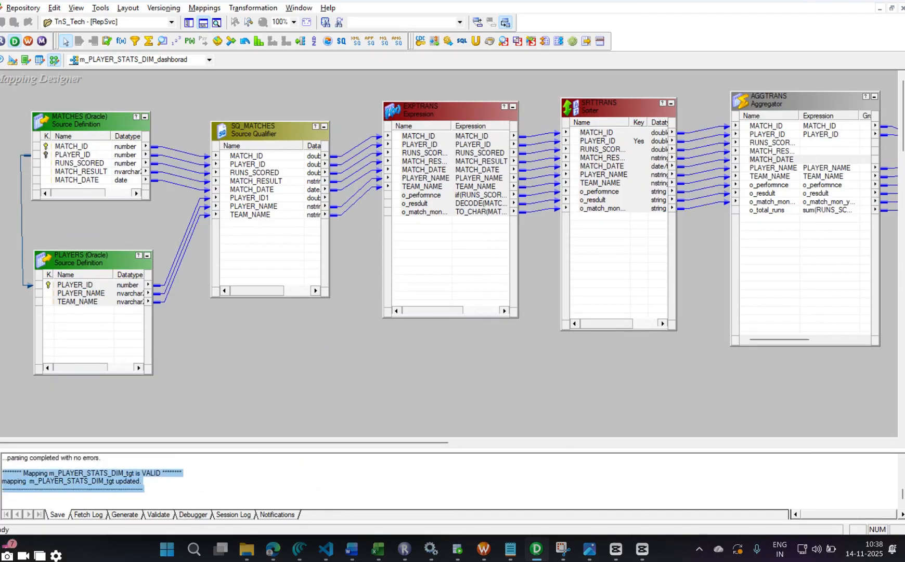
left_click(204, 7)
left_click(209, 46)
key("ctrl+c")
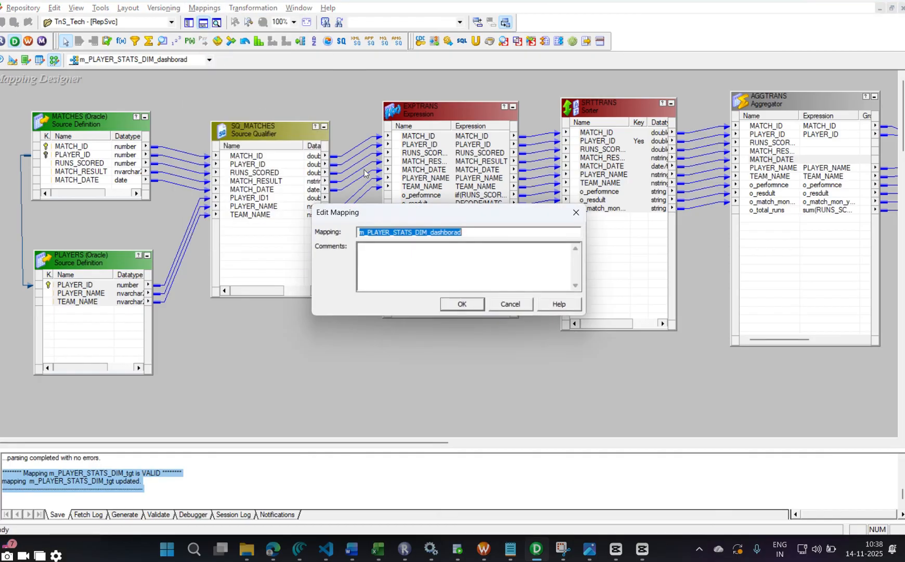
left_click(462, 304)
Switch to Workflow Manager, begin a new Session task named s_m_PLAYER_STATS_DIM_dashborad and copy that full name.
left_click(484, 549)
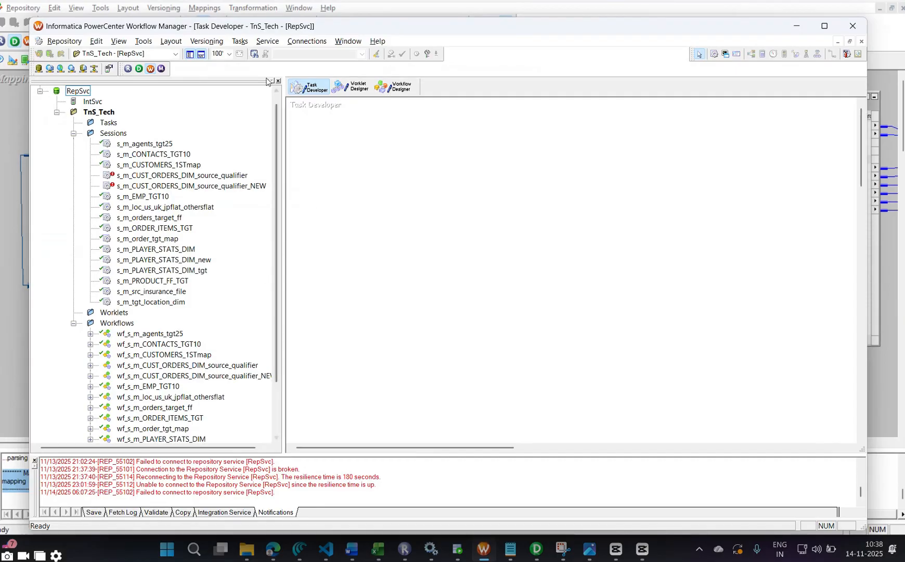
scroll(239, 218, "up", 1)
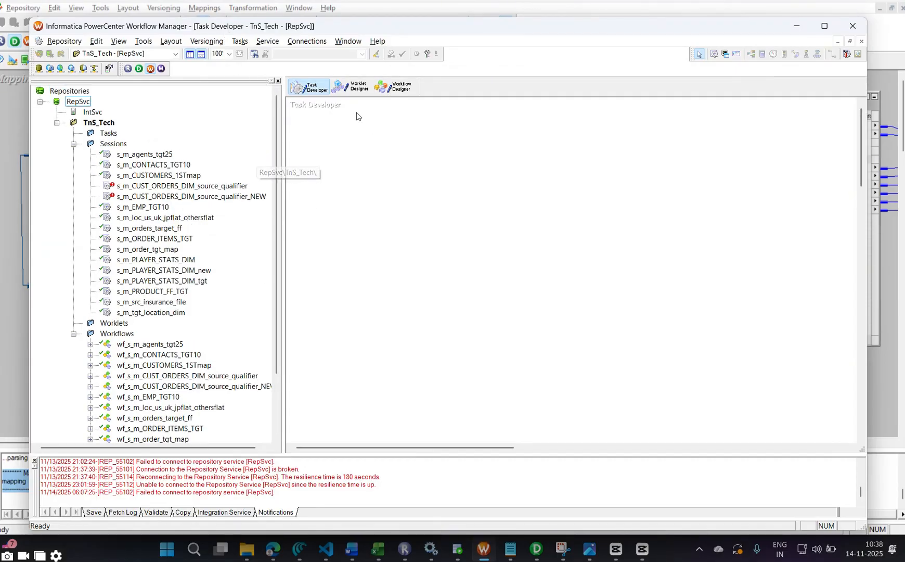
left_click(240, 41)
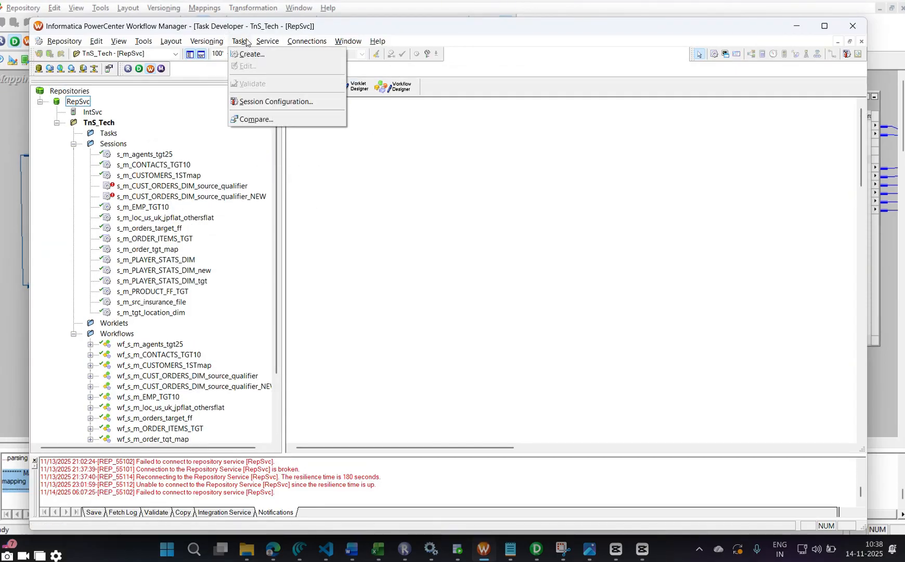
left_click(250, 54)
left_click(542, 289)
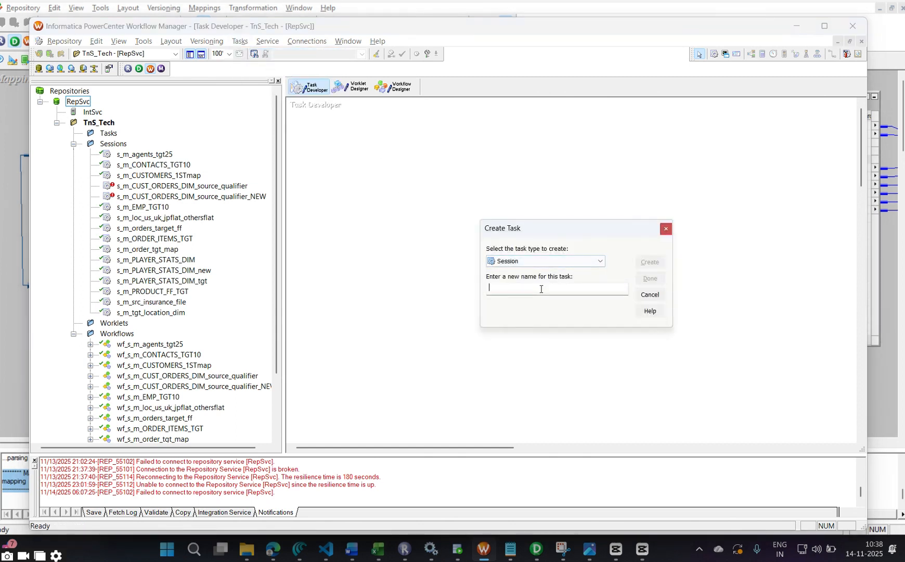
key("ctrl+v")
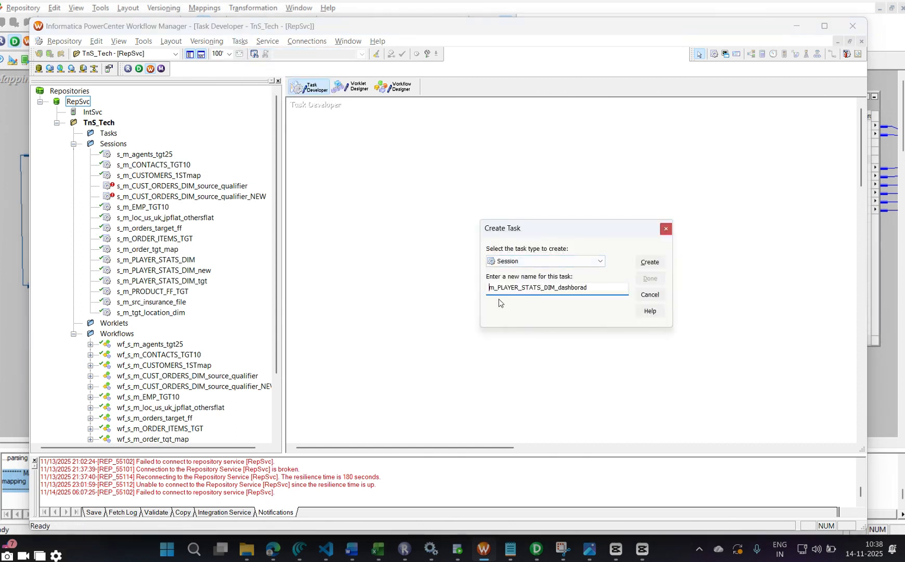
key("Home")
type("s_")
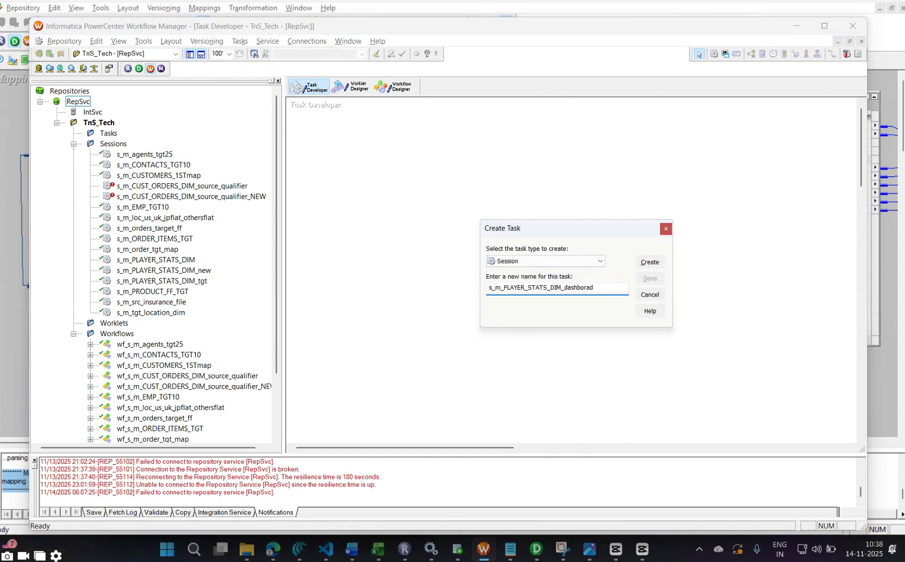
double_click(590, 290)
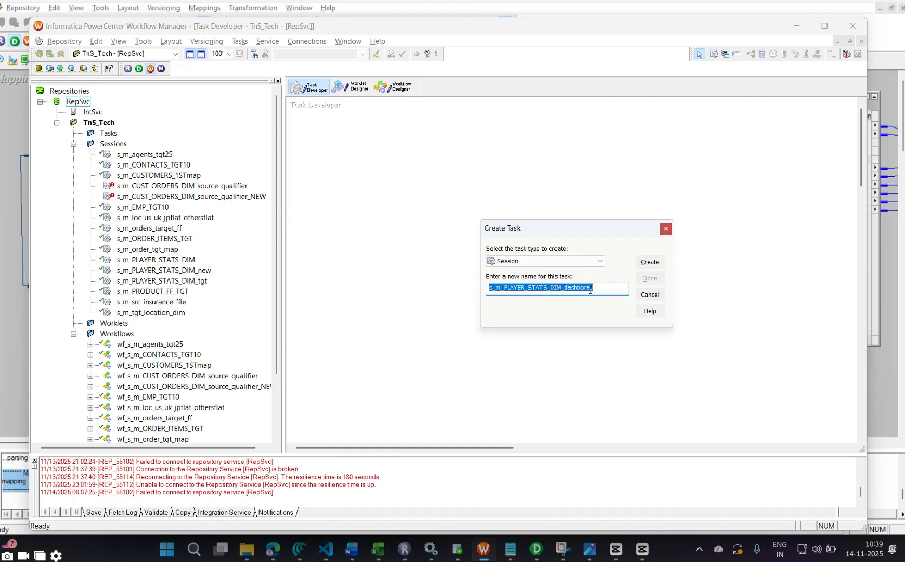
Create the session with m_PLAYER_STATS_DIM_dashborad as its associated mapping and finish task creation.
left_click(650, 262)
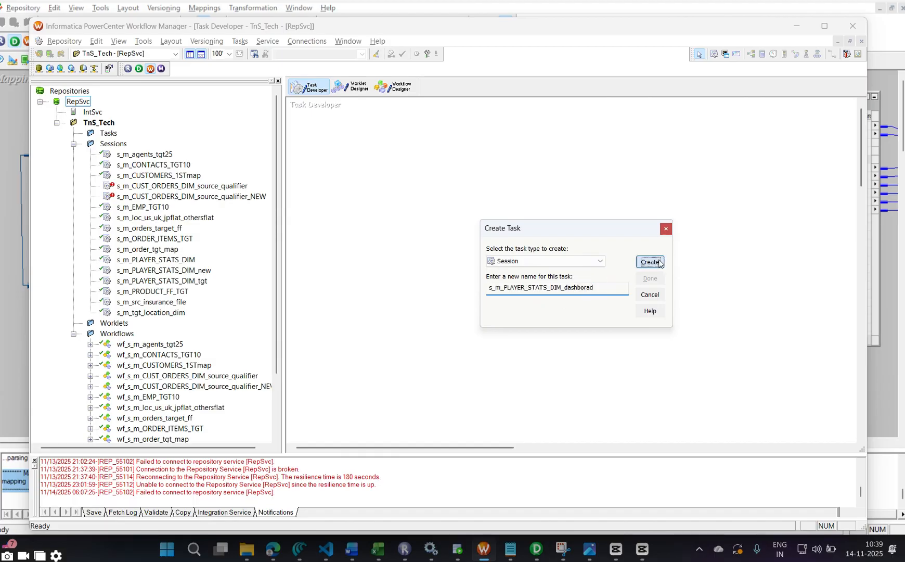
scroll(558, 288, "down", 1)
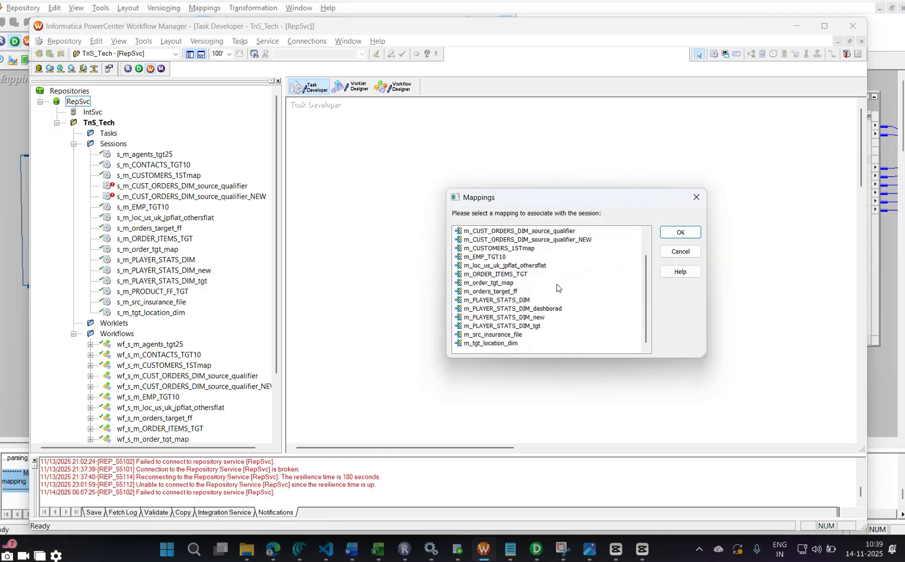
left_click(540, 310)
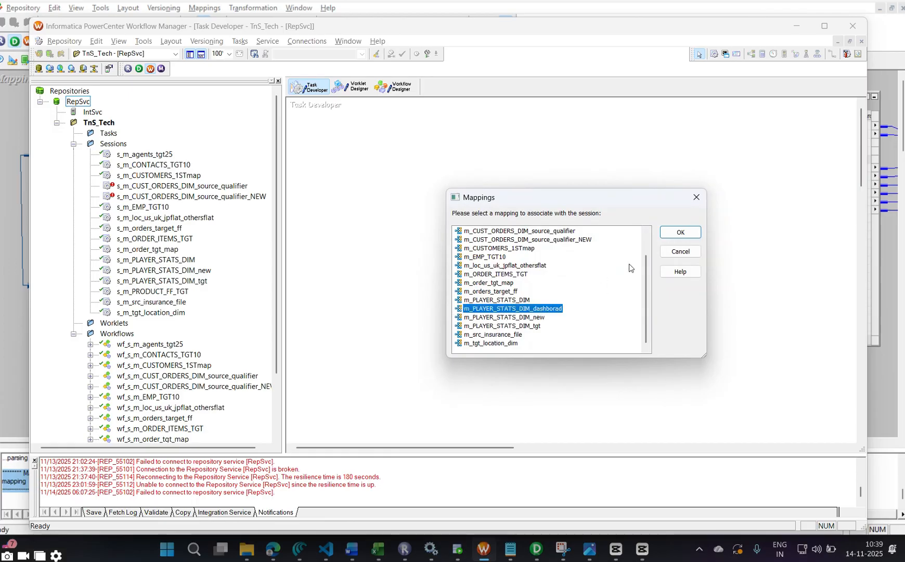
left_click(682, 233)
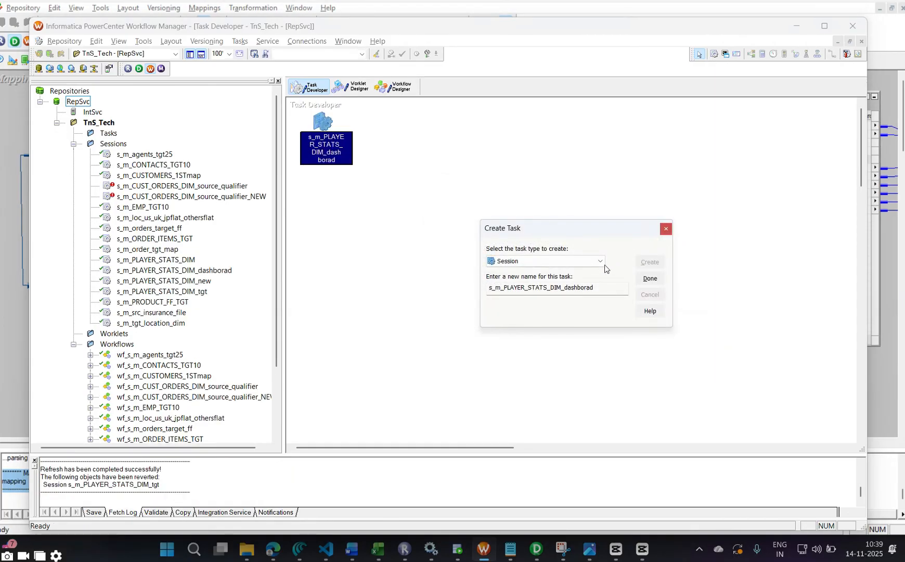
left_click(650, 278)
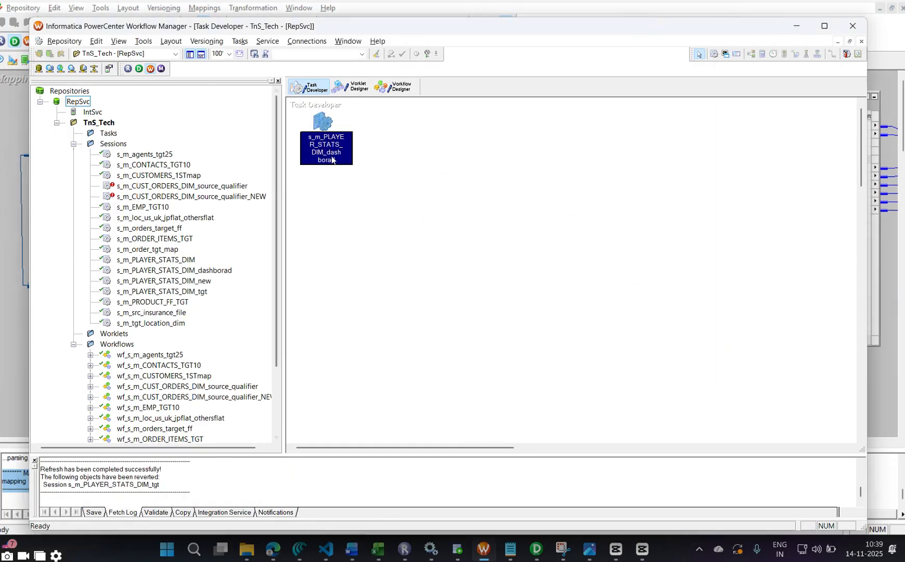
Set the new session's PLAYER_STATS_DIM target connection to rel_TNS_TGT_DEV13.
double_click(322, 124)
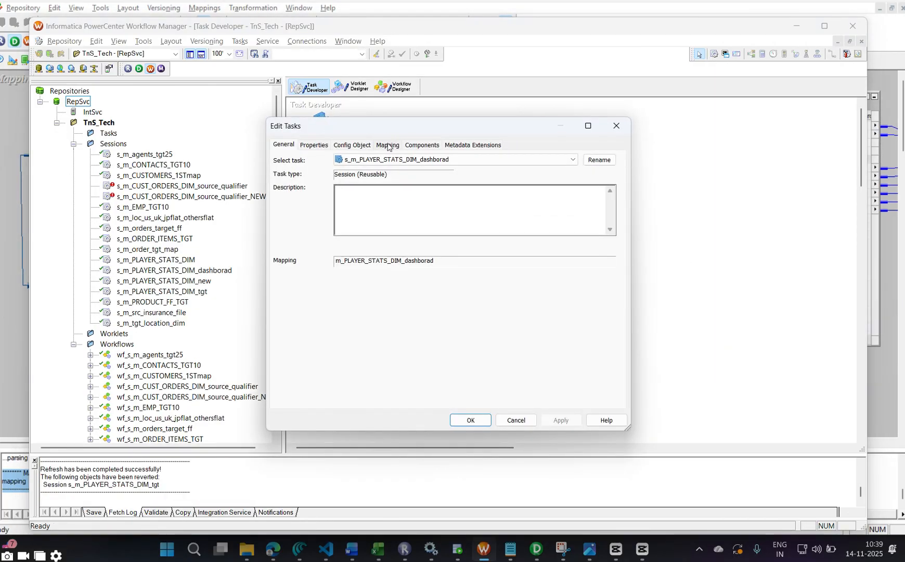
left_click(388, 146)
left_click(339, 250)
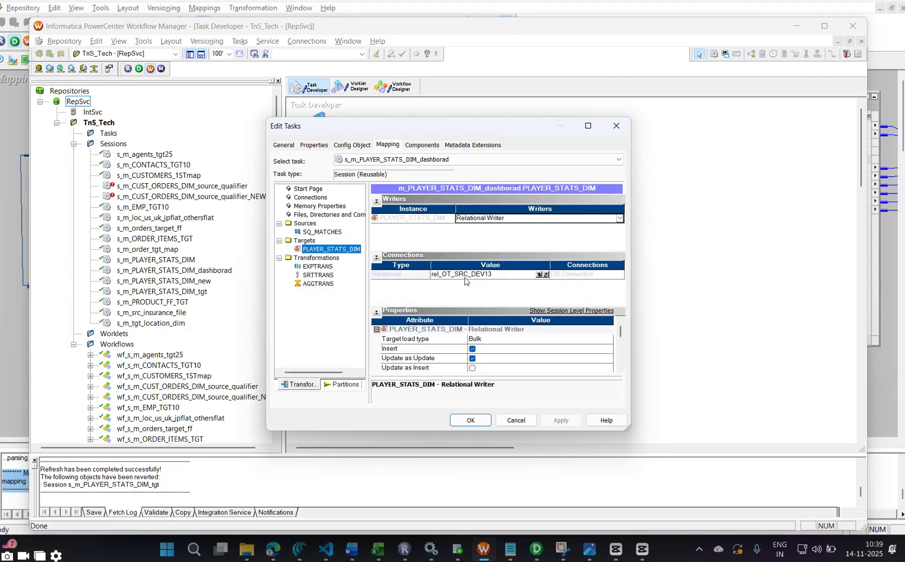
left_click(539, 274)
left_click(412, 287)
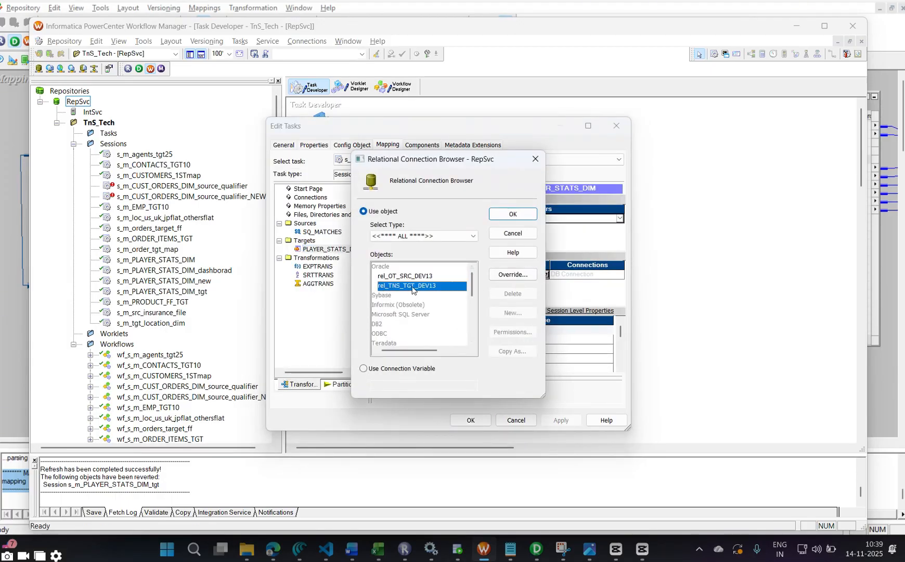
left_click(513, 214)
Set the PLAYER_STATS_DIM target load type to Normal, accept the session changes and save the session.
left_click(504, 340)
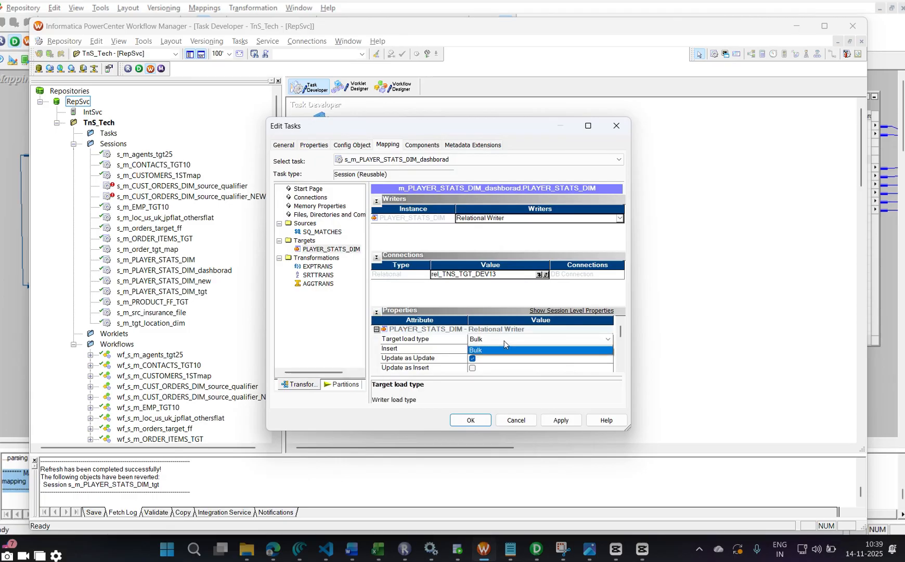
left_click(504, 359)
left_click(561, 420)
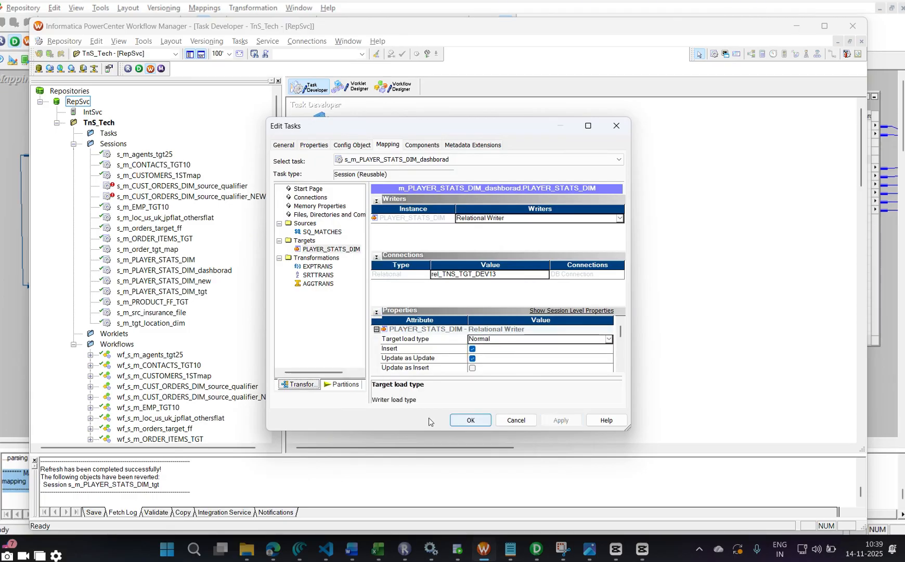
left_click(470, 419)
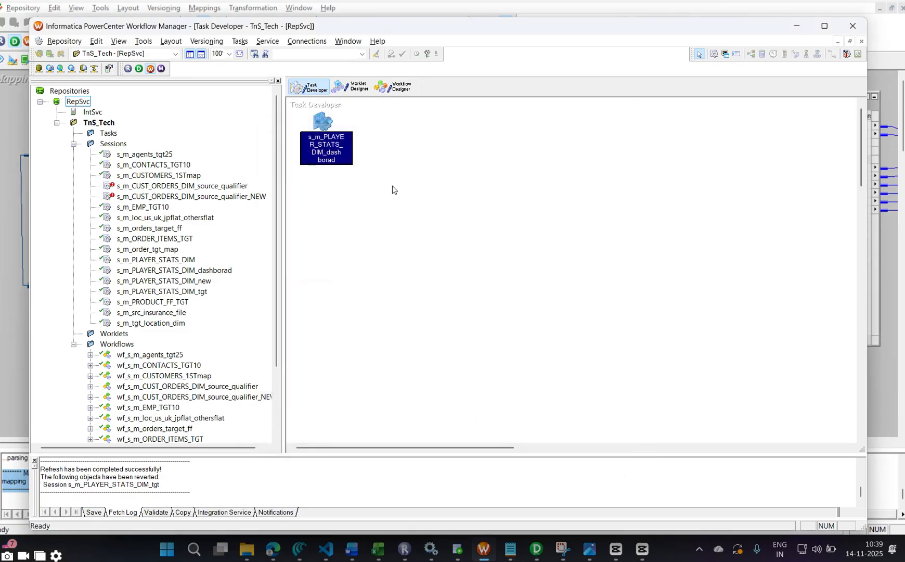
left_click(356, 134)
key("ctrl+s")
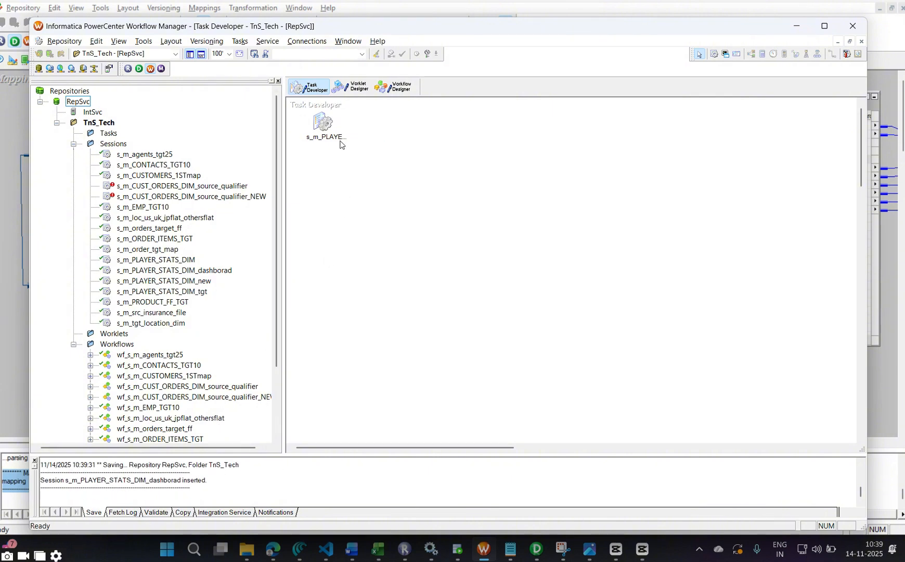
Create a new workflow named wf_s_m_PLAYER_STATS_DIM_dashborad in the Workflow Designer.
left_click(402, 91)
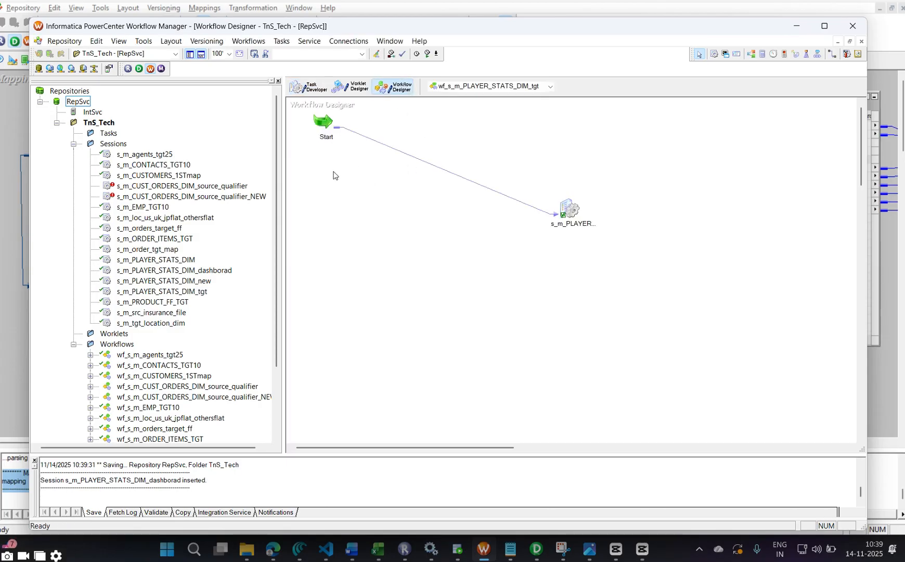
left_click(249, 41)
left_click(260, 54)
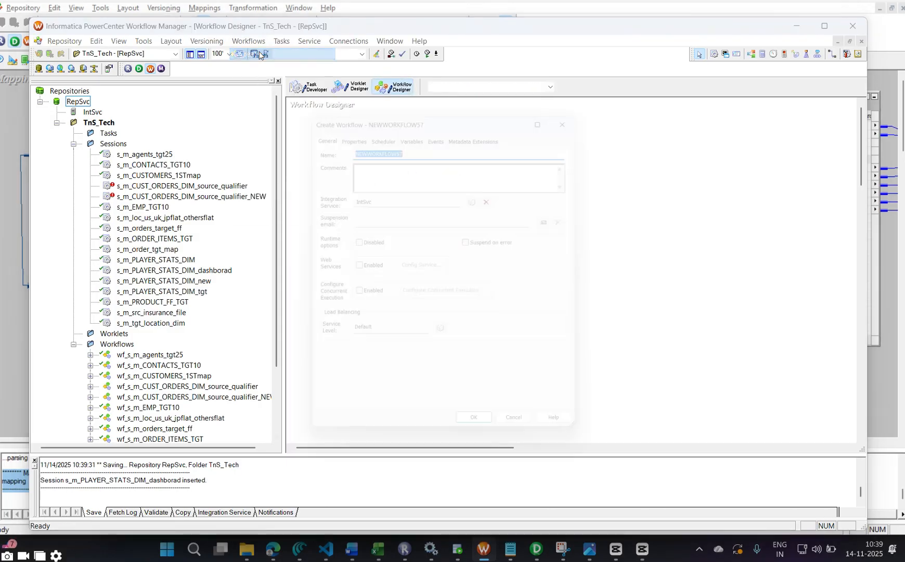
type("wf")
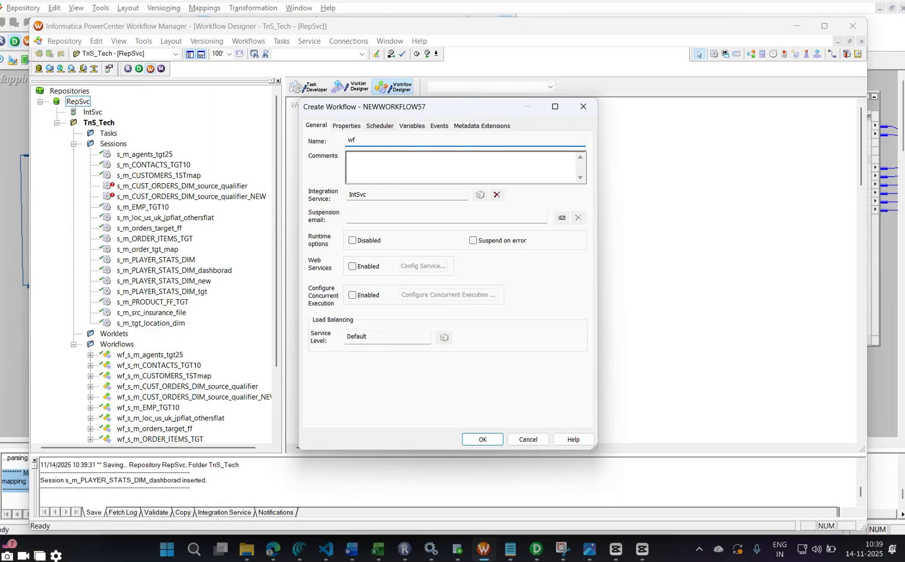
type("_")
type("s_m_PLAYER_STATS_DIM_dashborad")
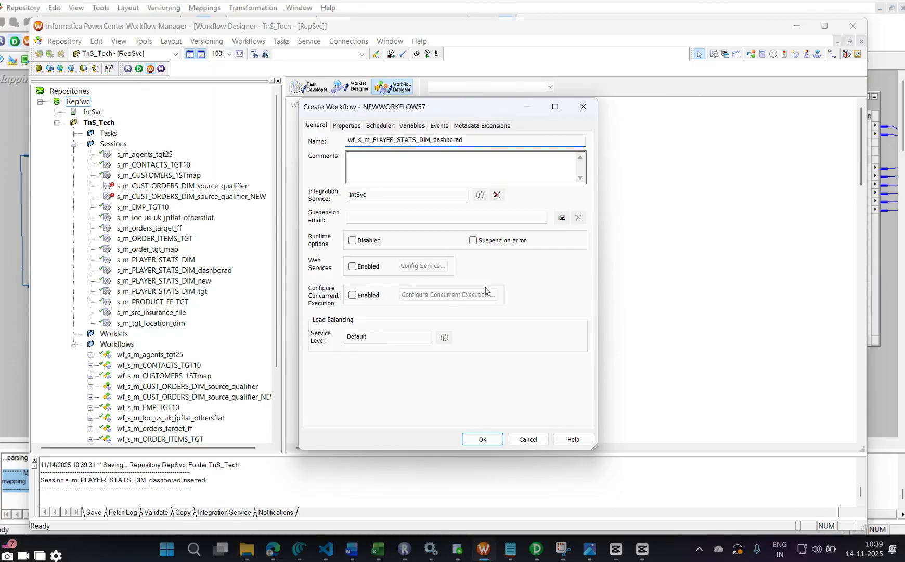
left_click(473, 441)
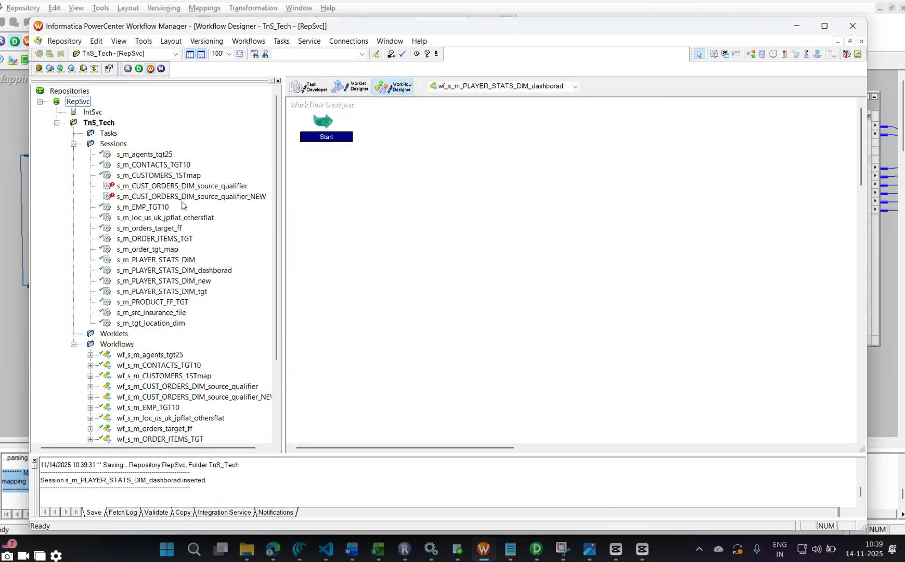
Add the s_m_PLAYER_STATS_DIM_dashborad session to the workflow, link Start to it and save the workflow.
left_click_drag(187, 270, 535, 204)
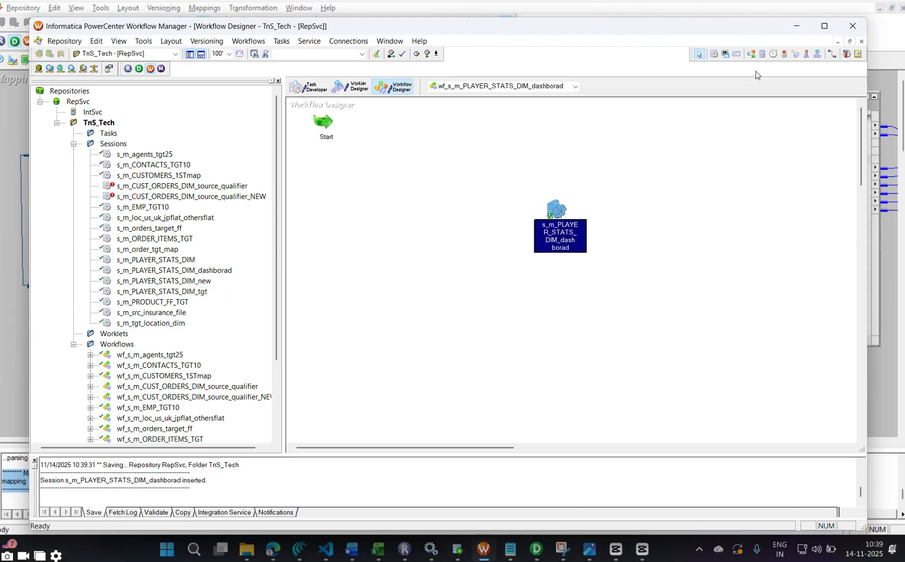
left_click(832, 54)
left_click_drag(322, 136, 549, 206)
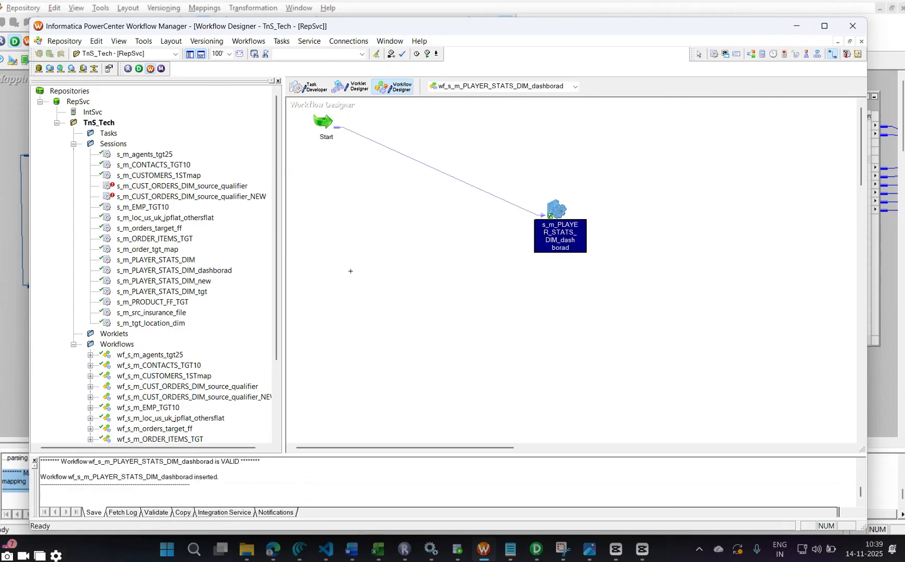
Switch to Oracle SQL Developer and run SELECT * FROM PLAYER_STATS_DIM to check the target table before loading.
left_click(458, 550)
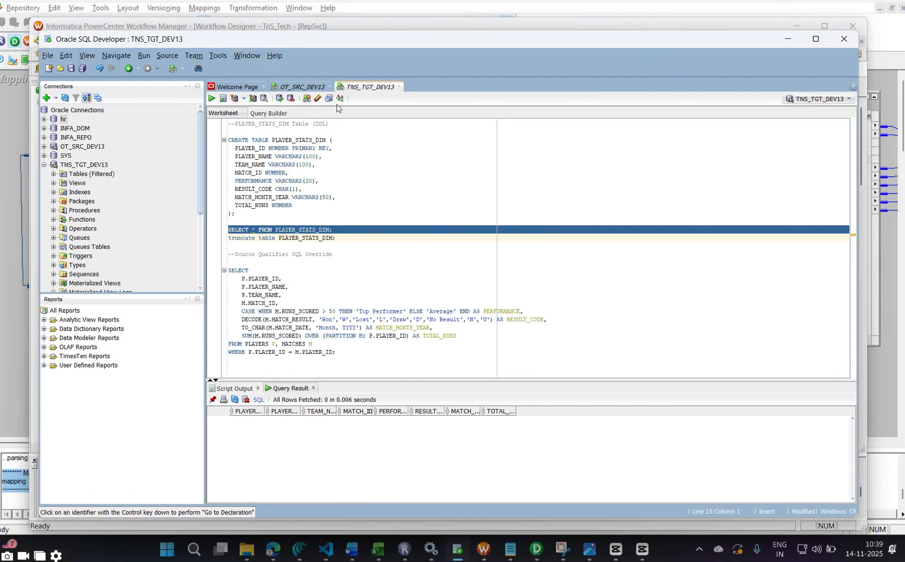
left_click(348, 244)
triple_click(343, 230)
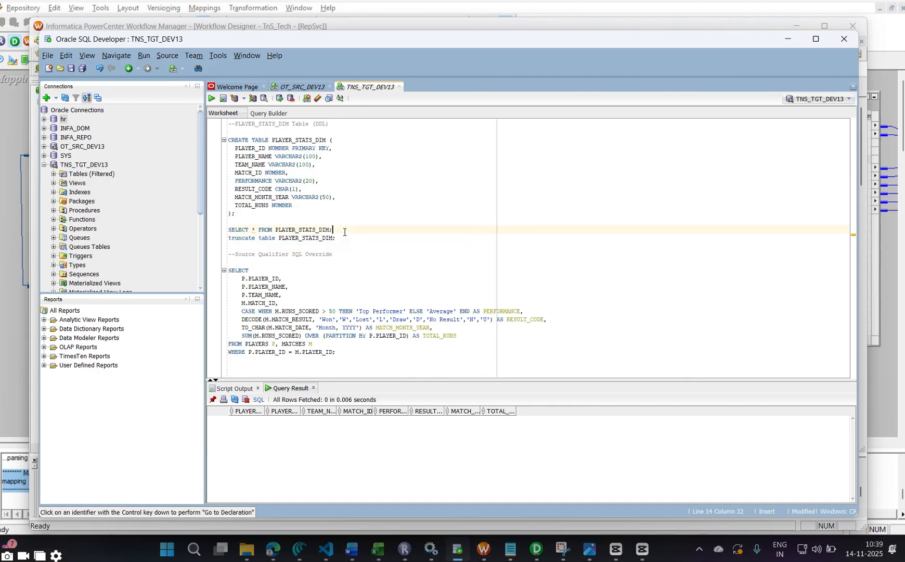
left_click(211, 98)
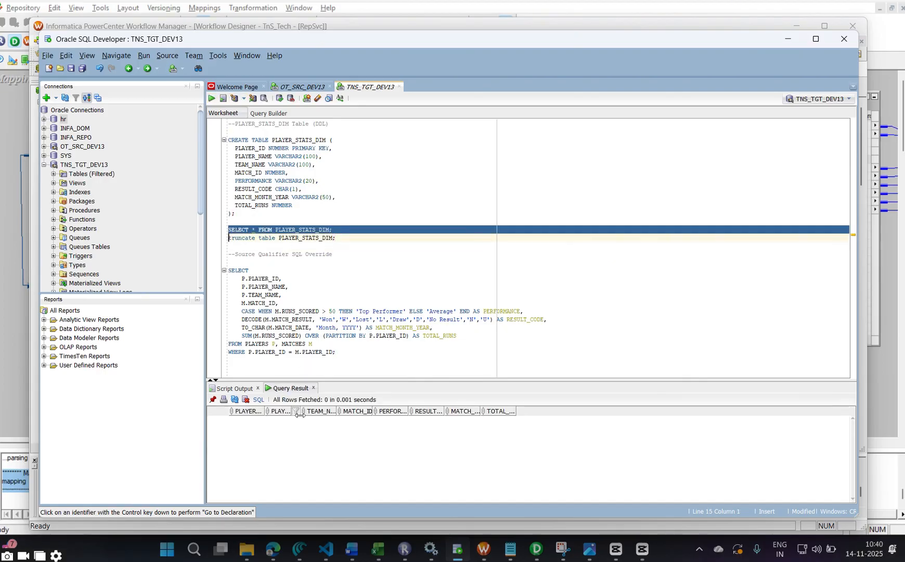
Switch back to Workflow Manager and start the wf_s_m_PLAYER_STATS_DIM_dashborad workflow.
key("alt+Tab")
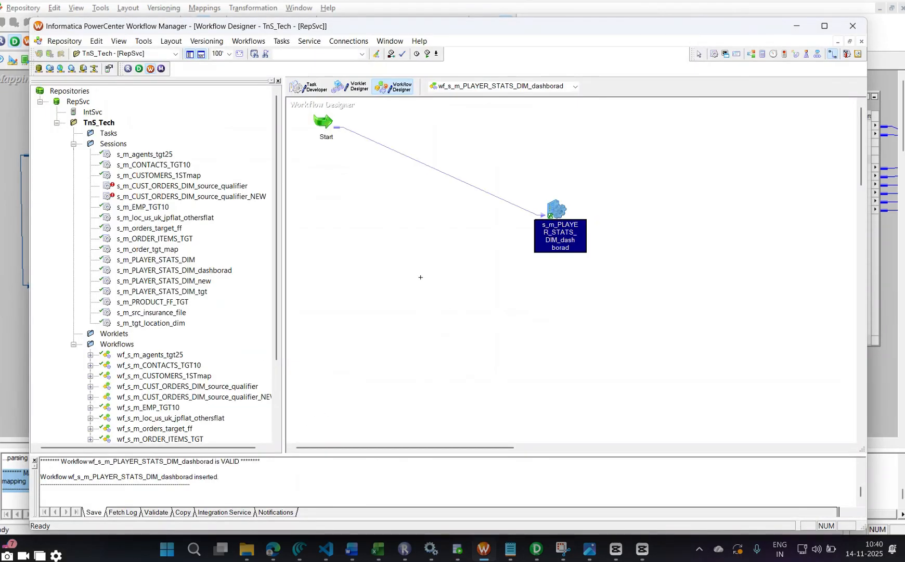
left_click(388, 214)
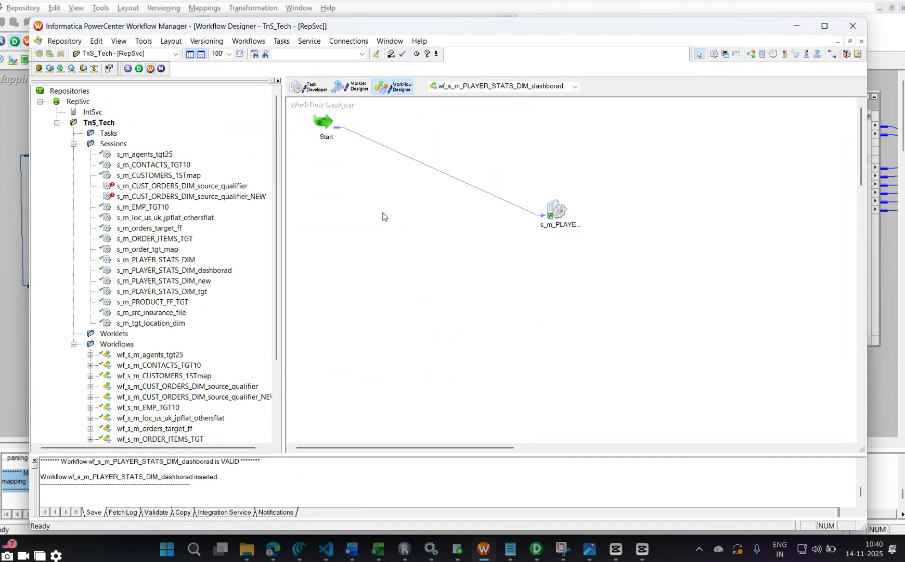
right_click(385, 214)
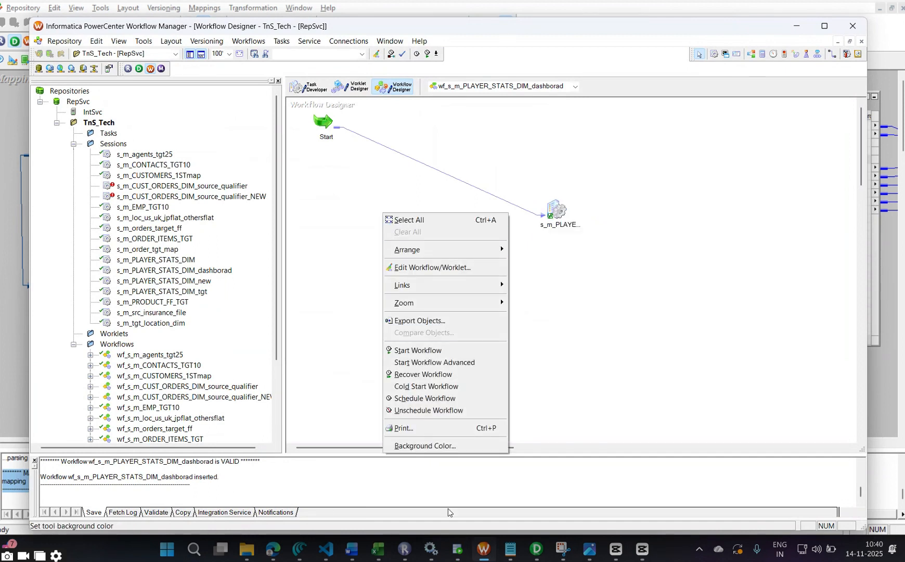
left_click(443, 351)
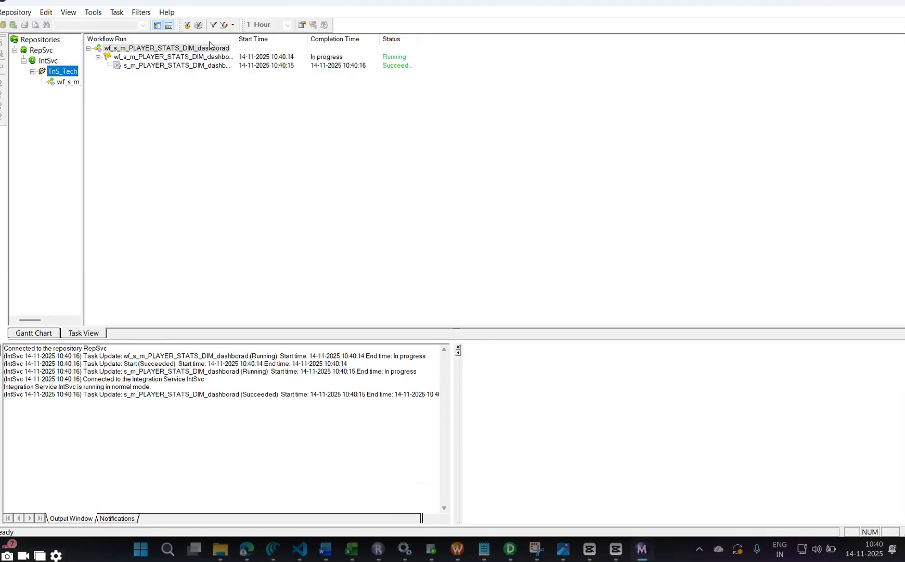
Display the source/target statistics of the s_m_PLAYER_STATS_DIM_dashborad session run in Workflow Monitor.
left_click(177, 66)
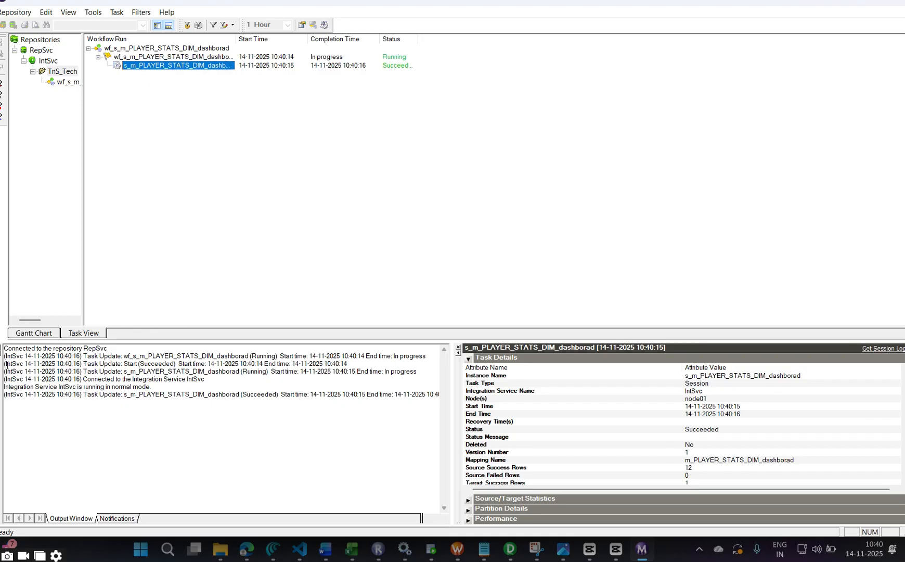
left_click(1, 347)
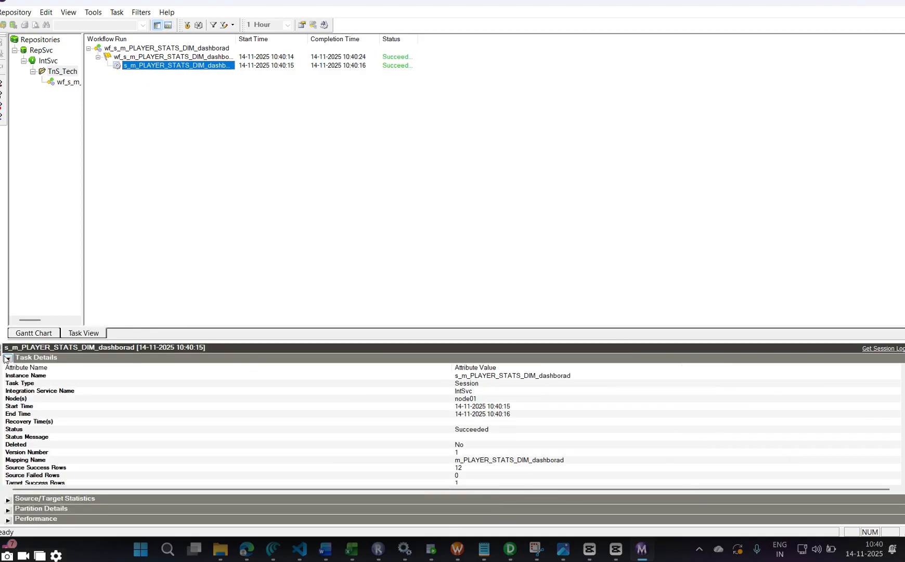
left_click(7, 359)
left_click(8, 369)
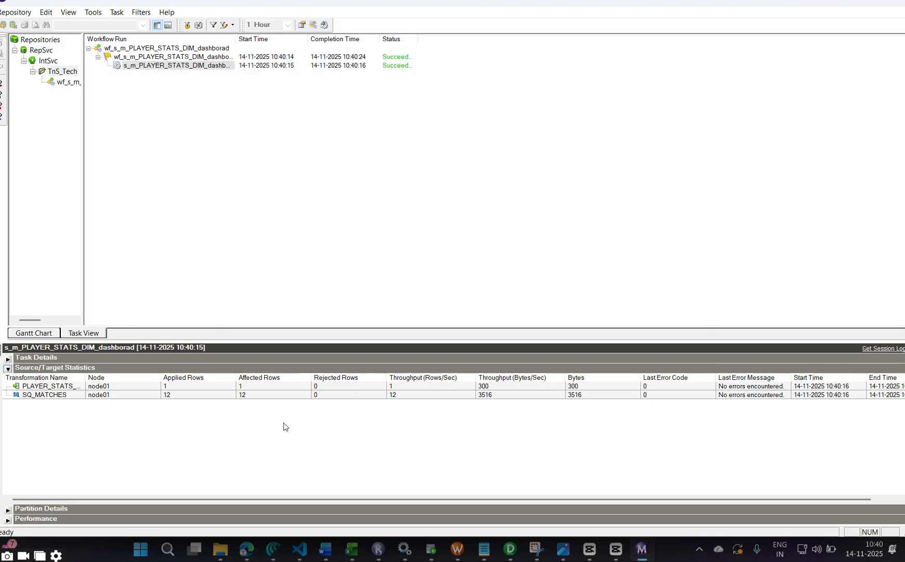
Switch to Oracle SQL Developer and rerun SELECT * FROM PLAYER_STATS_DIM to inspect the loaded target data.
key("alt+Tab")
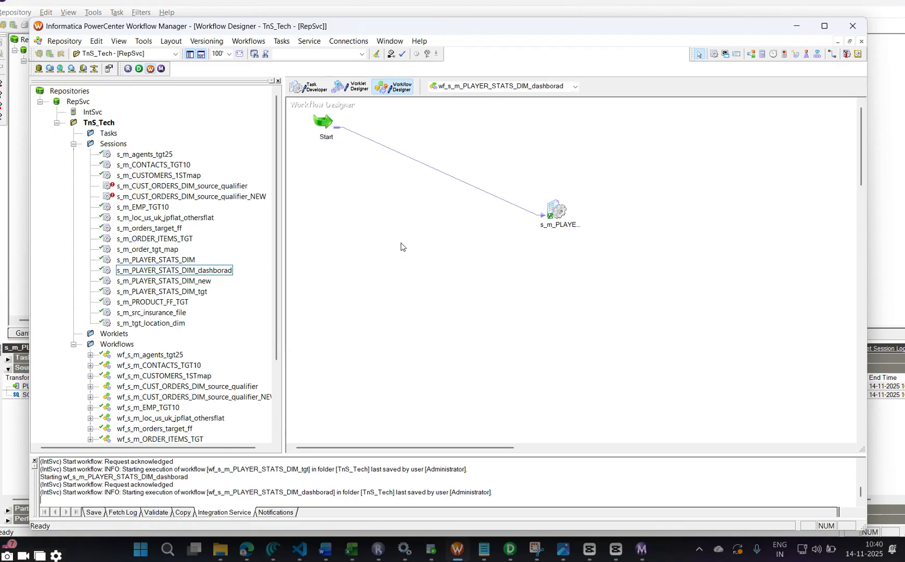
left_click(431, 549)
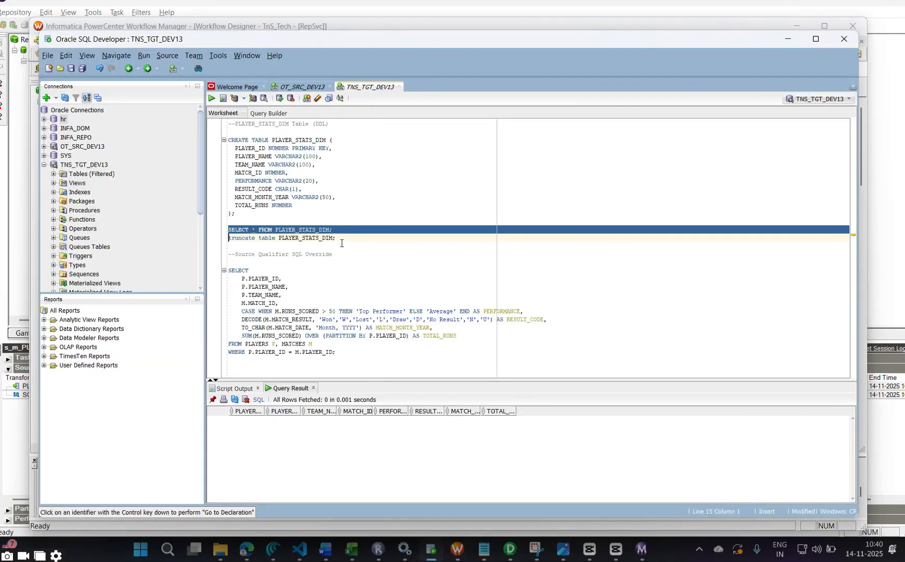
left_click(212, 99)
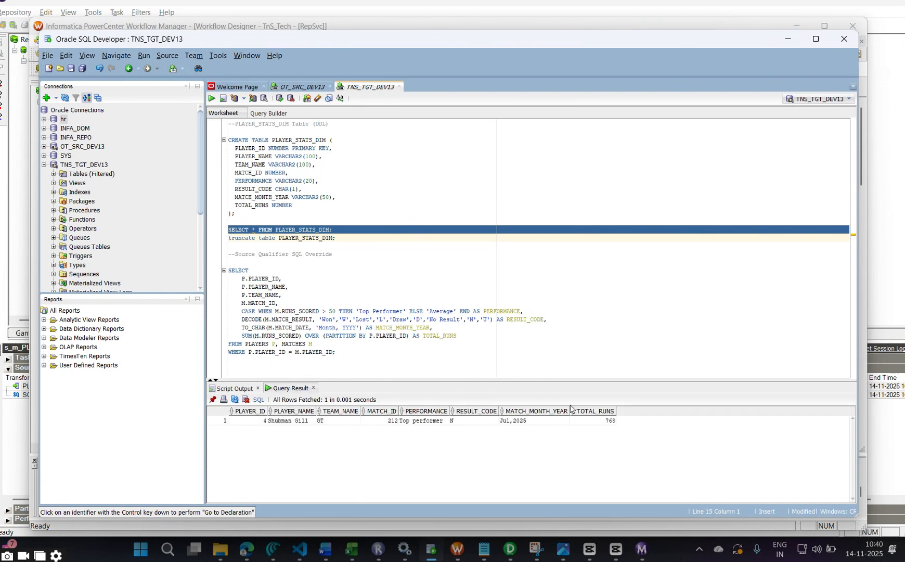
Run SELECT * FROM MATCHES in the OT_SRC_DEV13 worksheet and examine the source rows' player IDs.
left_click(285, 89)
scroll(326, 265, "down", 3)
scroll(325, 264, "up", 6)
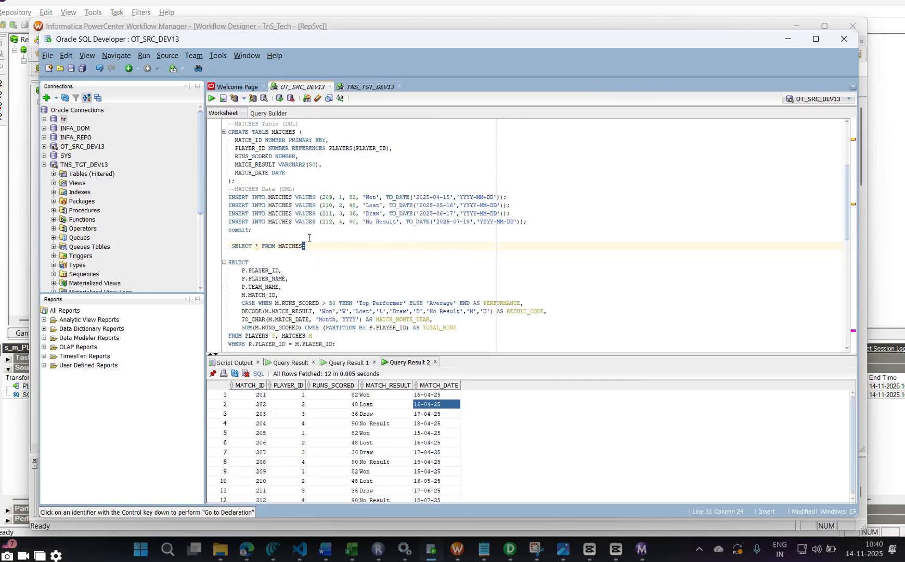
triple_click(314, 245)
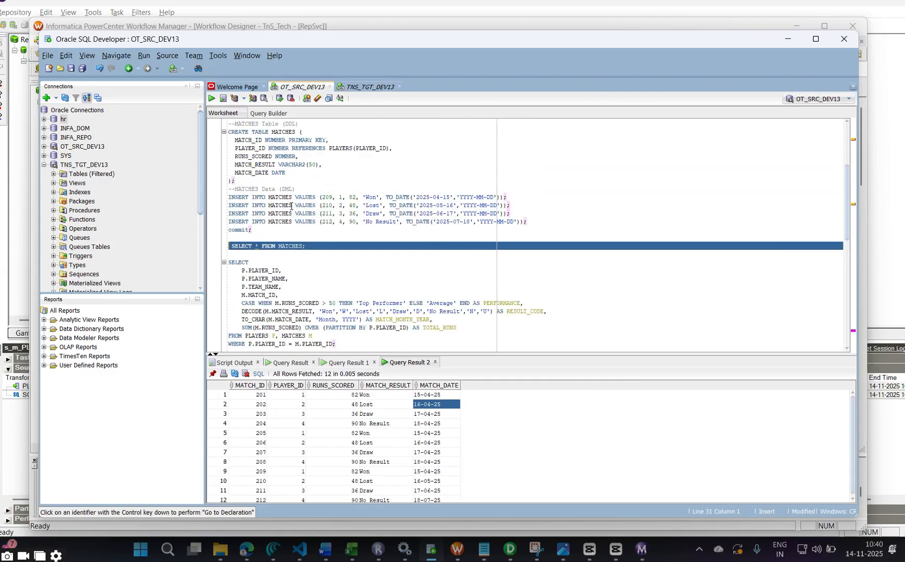
left_click(212, 99)
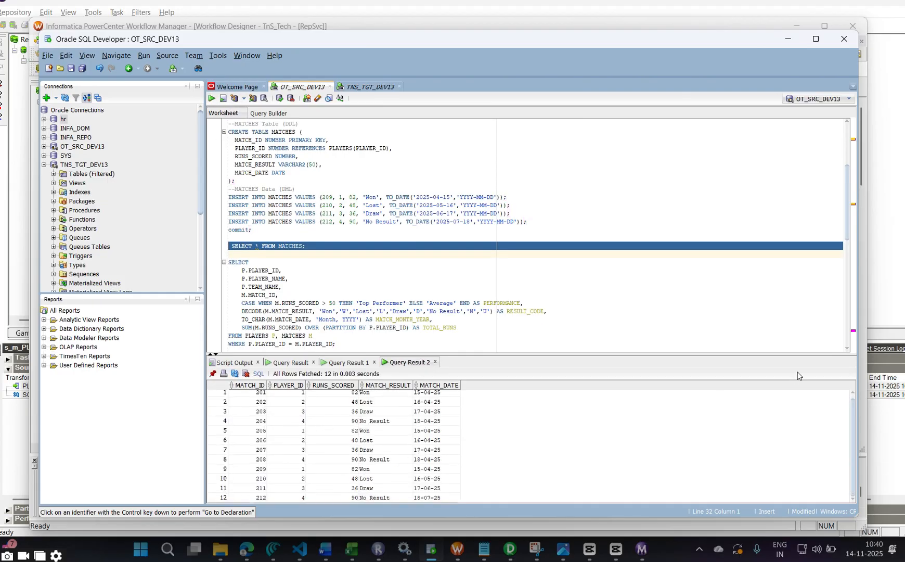
scroll(827, 288, "down", 1)
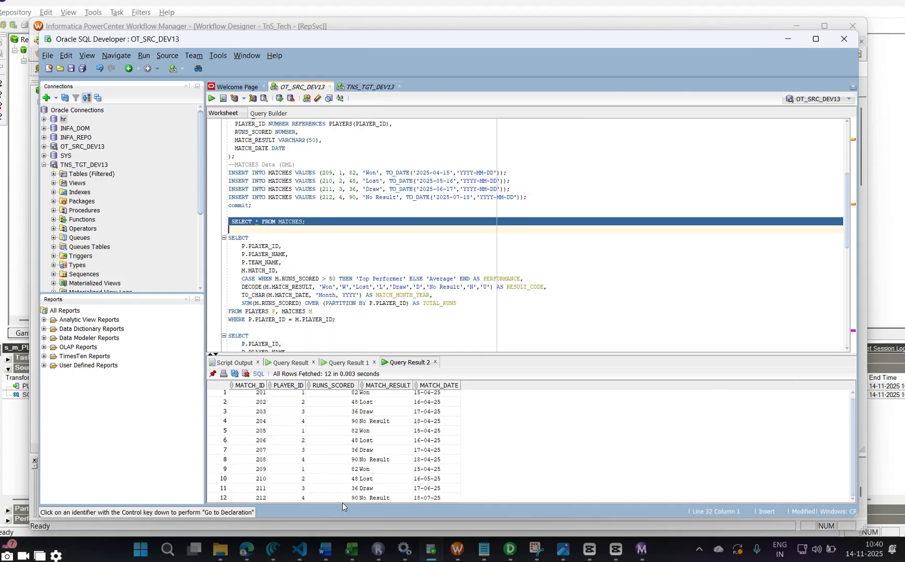
left_click(275, 497)
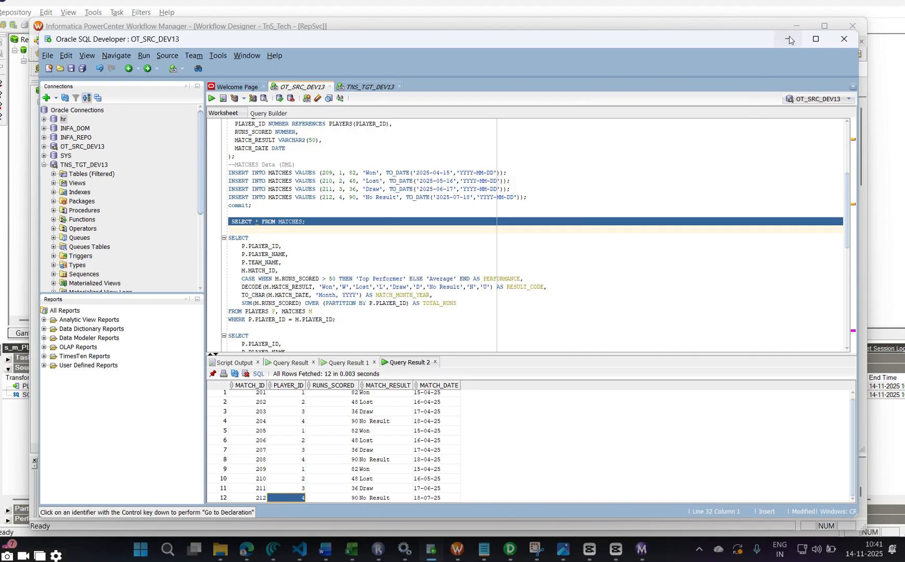
Switch to the PowerCenter Designer, enable Group By on PLAYER_ID in the AGGTRANS Aggregator and save the mapping.
left_click(509, 551)
left_click_drag(350, 443, 422, 311)
double_click(394, 249)
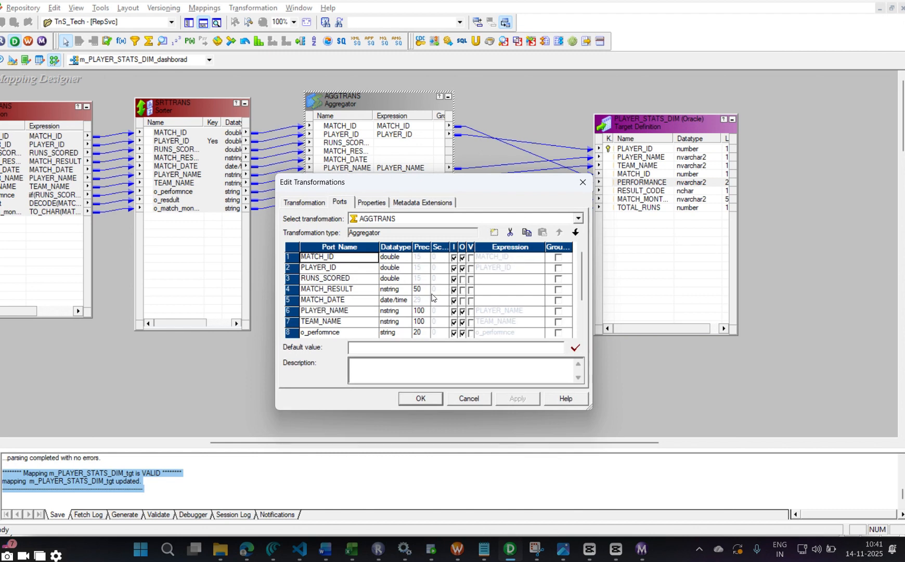
left_click(558, 269)
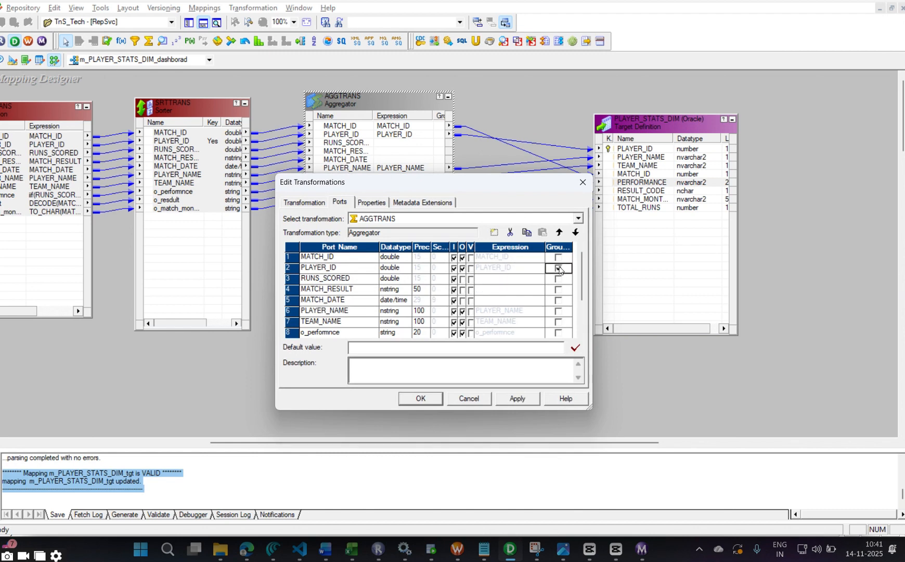
left_click(520, 399)
left_click(420, 398)
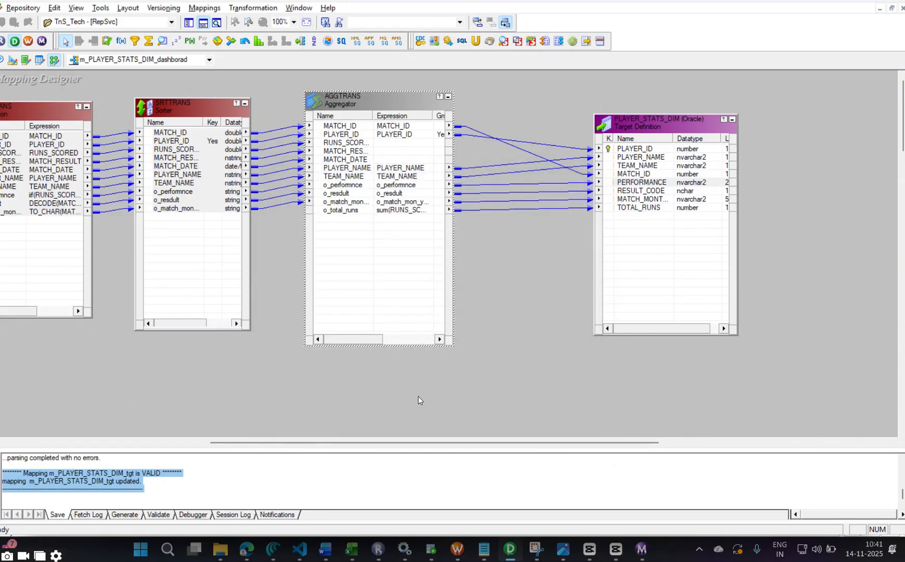
left_click(481, 347)
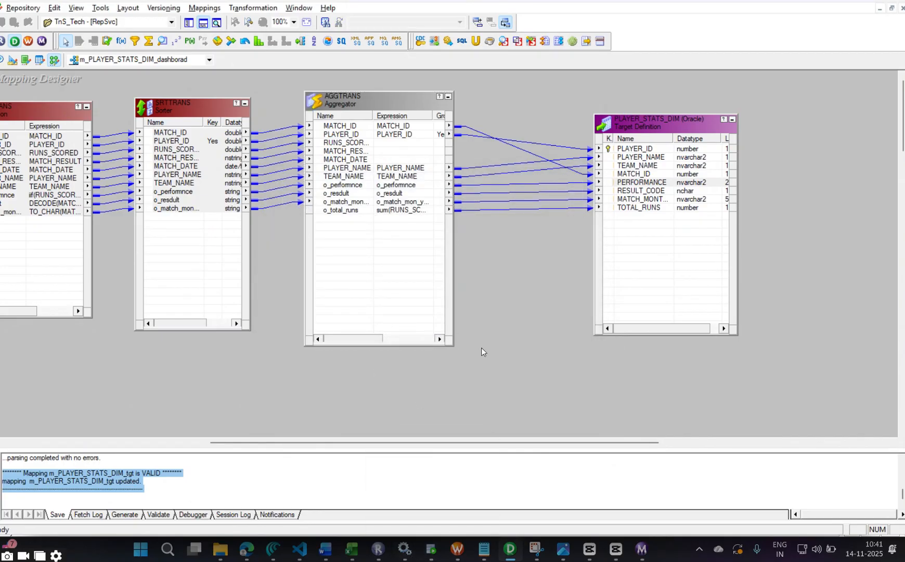
key("ctrl+s")
Truncate PLAYER_STATS_DIM in SQL Developer's TNS_TGT_DEV13 worksheet and query the table again to check it.
left_click(431, 550)
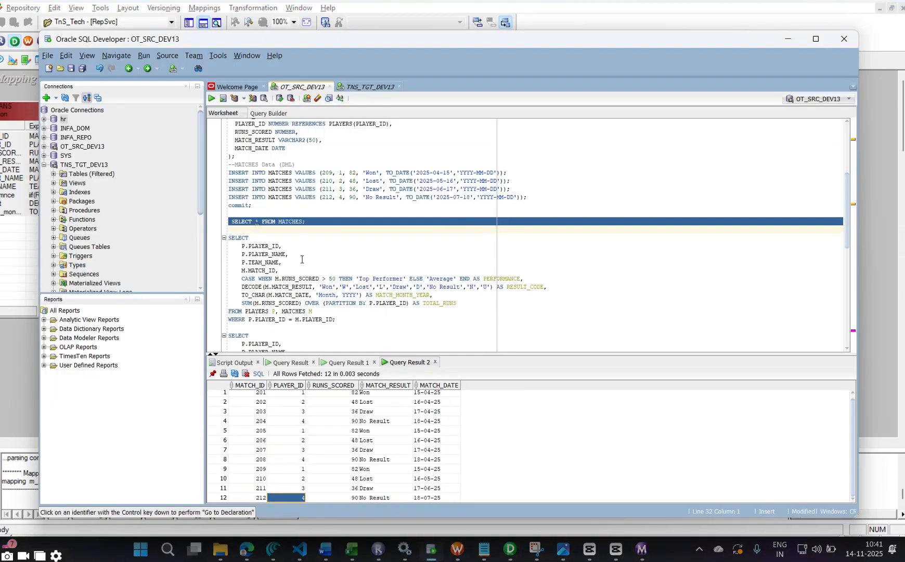
left_click(370, 87)
triple_click(338, 240)
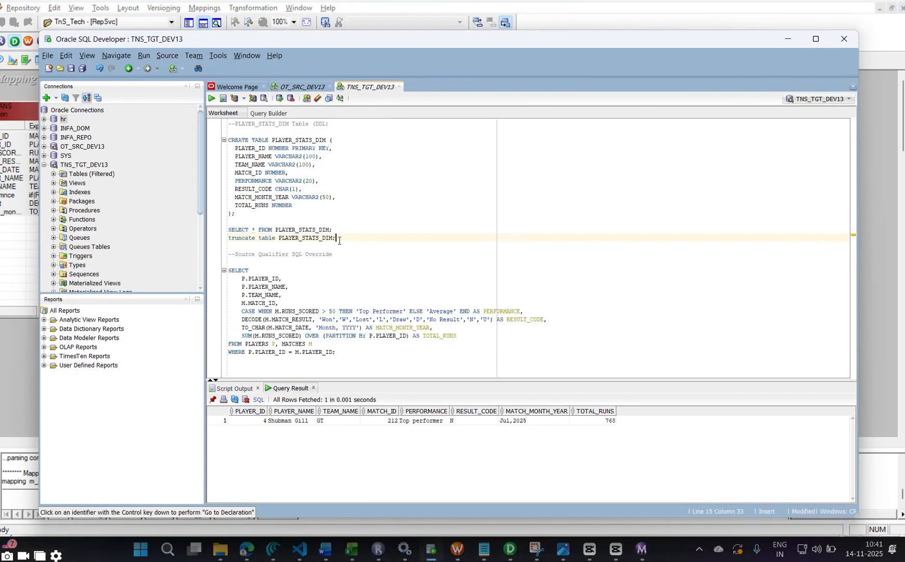
key("ctrl+Return")
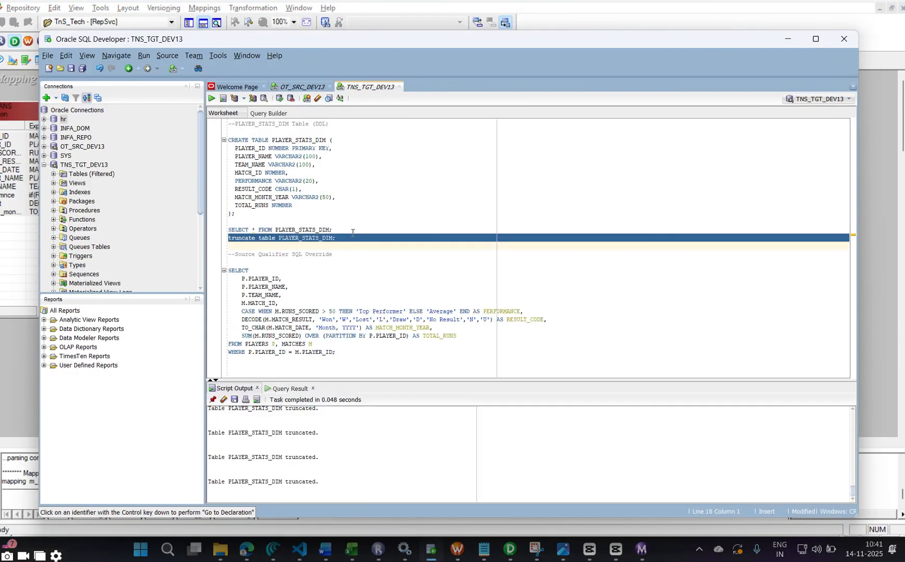
triple_click(346, 230)
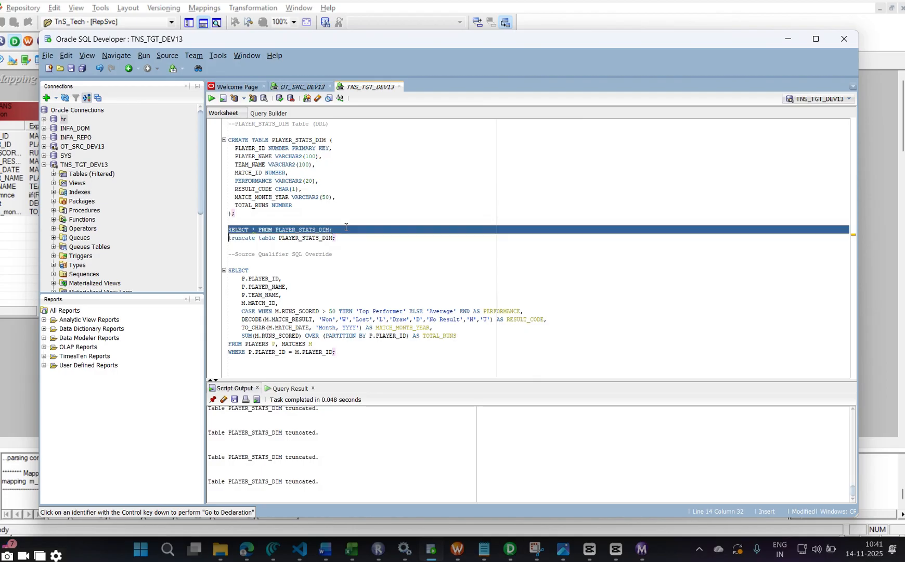
left_click(213, 99)
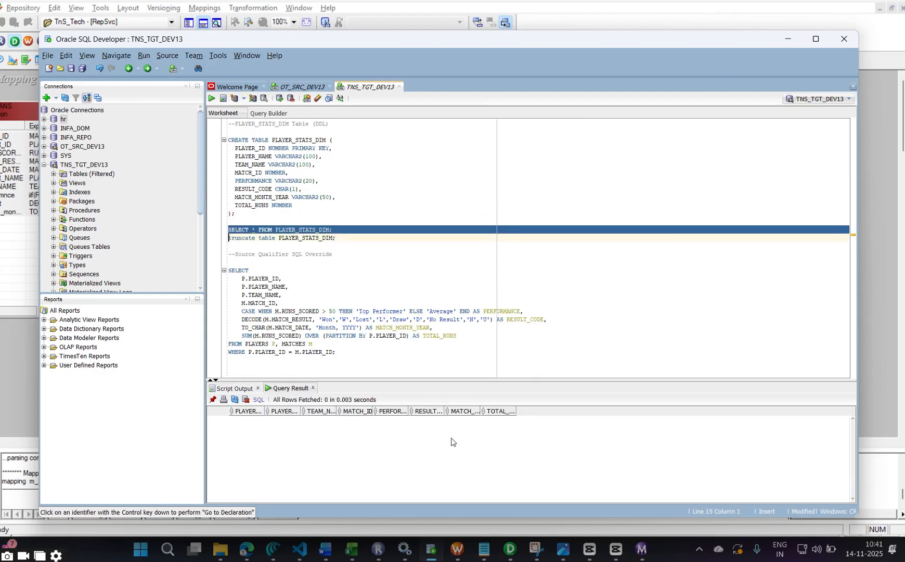
Return to the Designer, review the AGGTRANS Sorted Input property and PLAYER_ID group-by setting, and save the mapping.
left_click(510, 548)
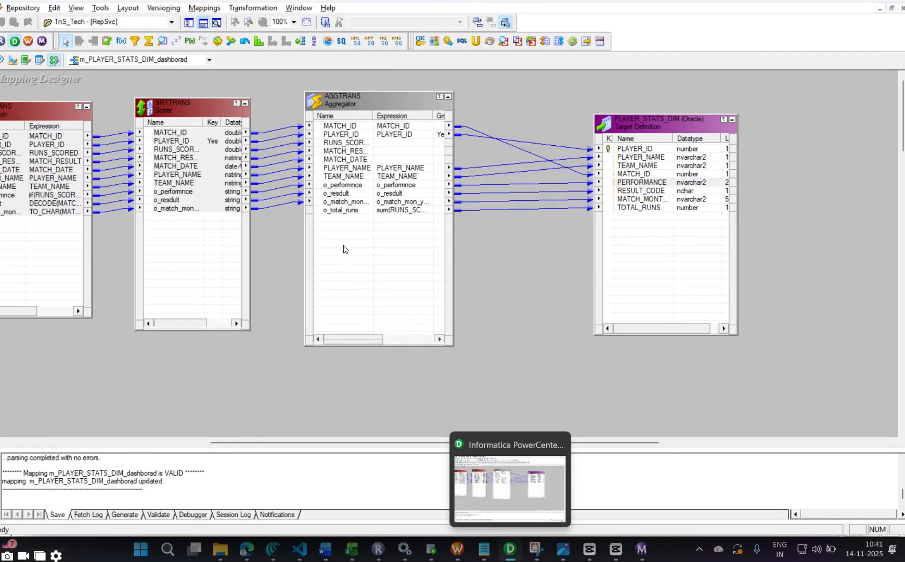
double_click(350, 234)
left_click(370, 202)
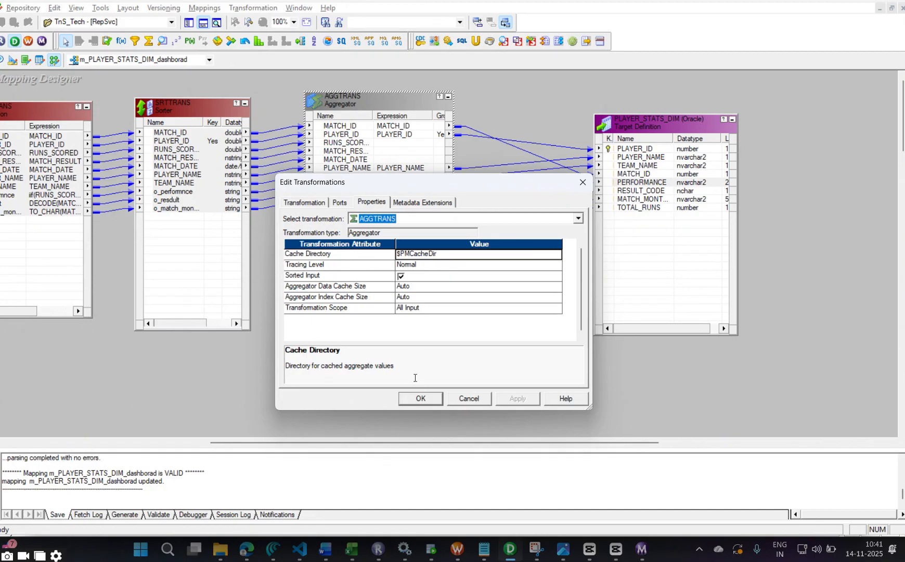
left_click(421, 399)
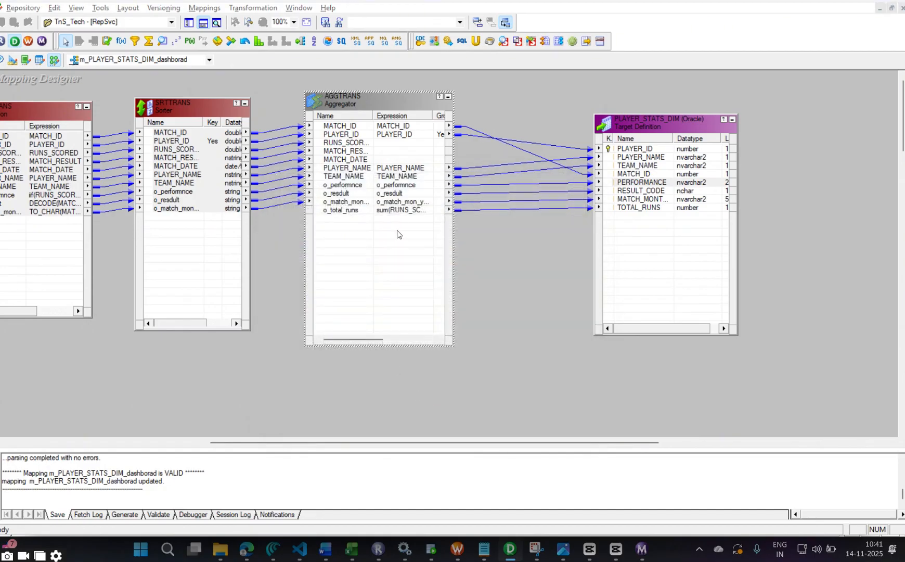
double_click(397, 230)
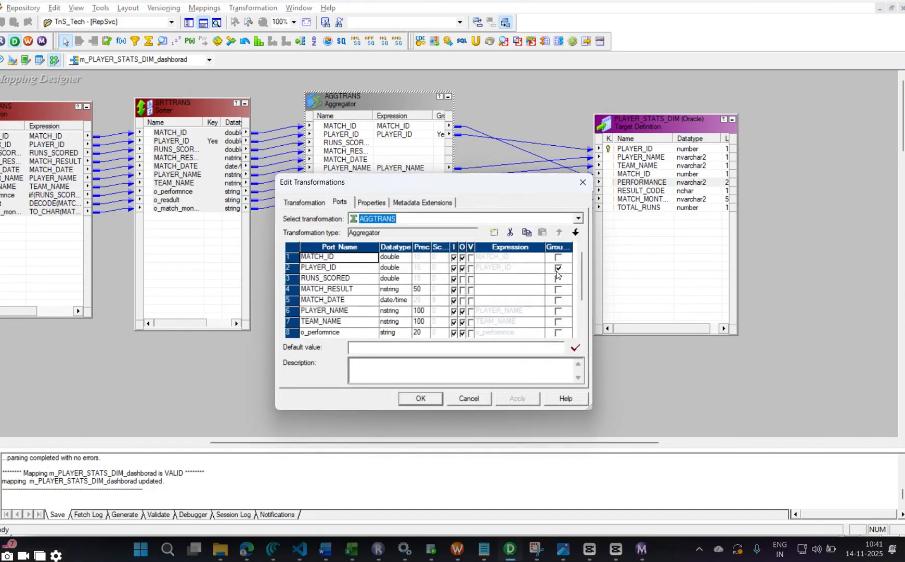
left_click(409, 399)
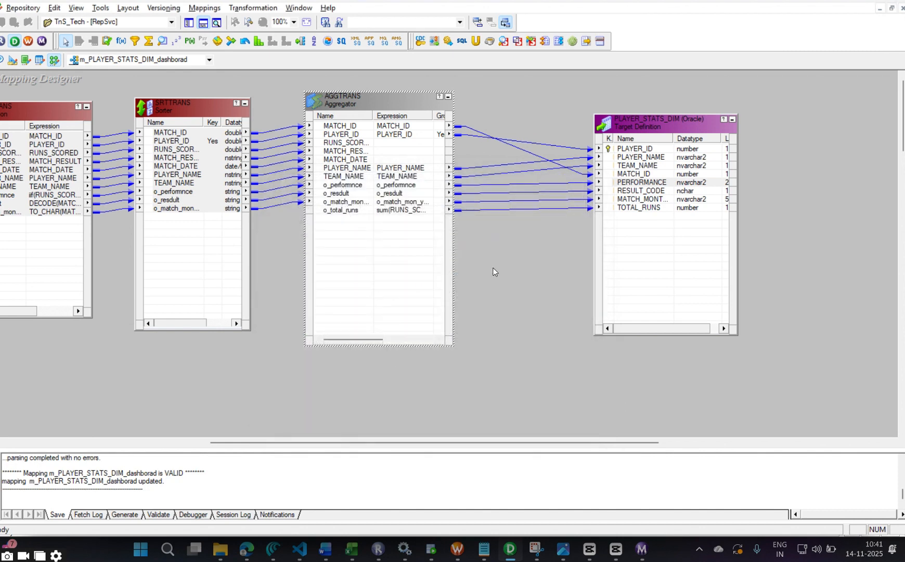
key("ctrl+s")
left_click(541, 296)
Refresh the s_m_PLAYER_STATS_DIM_dashborad session in Workflow Manager's Task Developer to take in the mapping change, and save it.
left_click(458, 549)
left_click(311, 88)
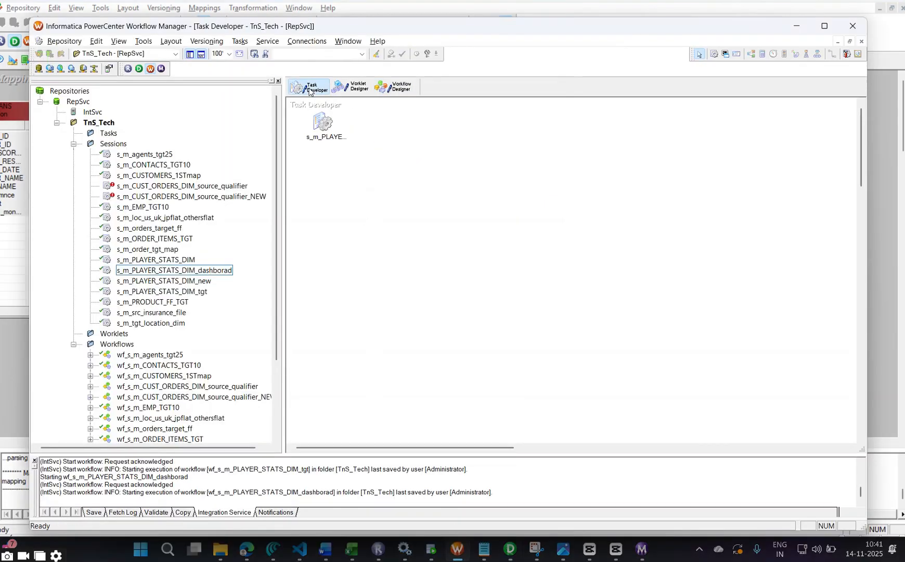
left_click(324, 130)
right_click(323, 127)
left_click(359, 247)
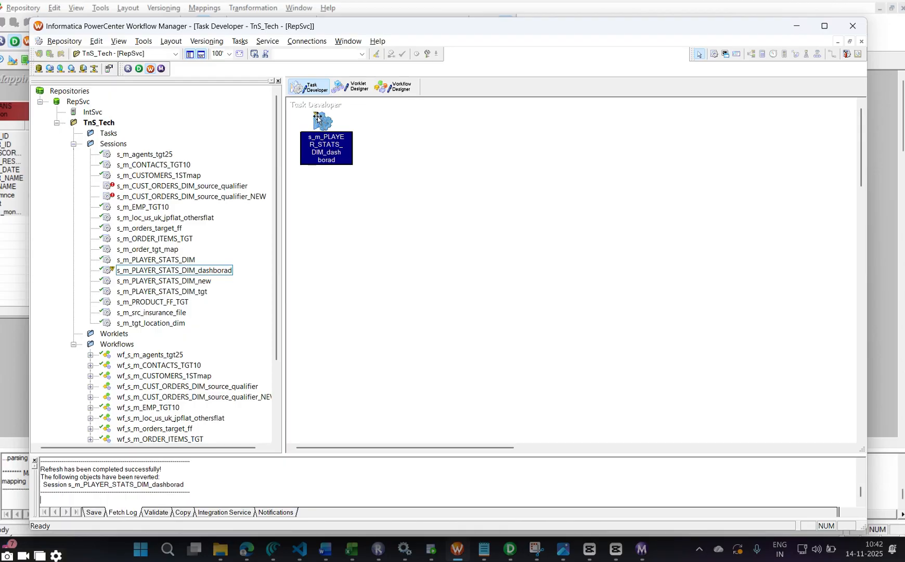
key("ctrl+s")
Start the wf_s_m_PLAYER_STATS_DIM_dashborad workflow again and view the new session run's statistics in Workflow Monitor.
left_click(406, 88)
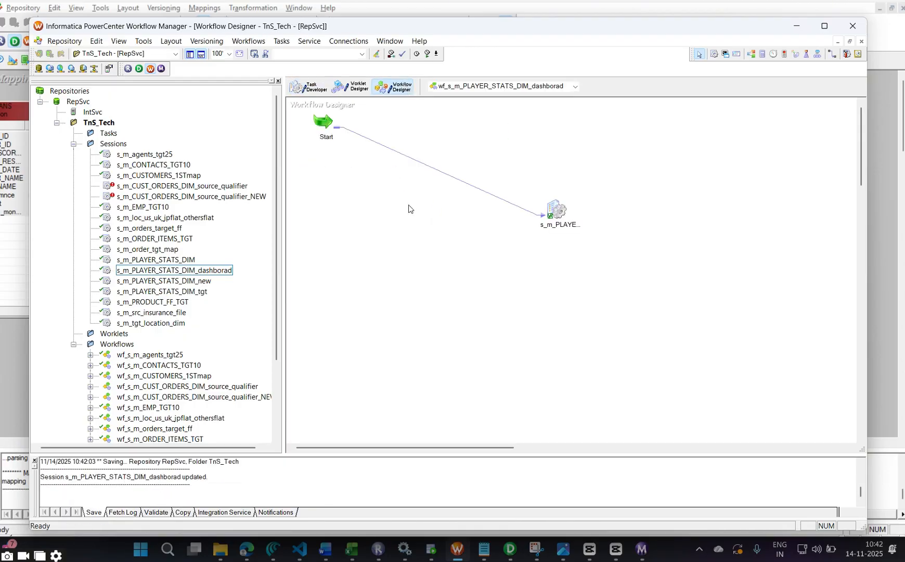
right_click(409, 208)
left_click(444, 343)
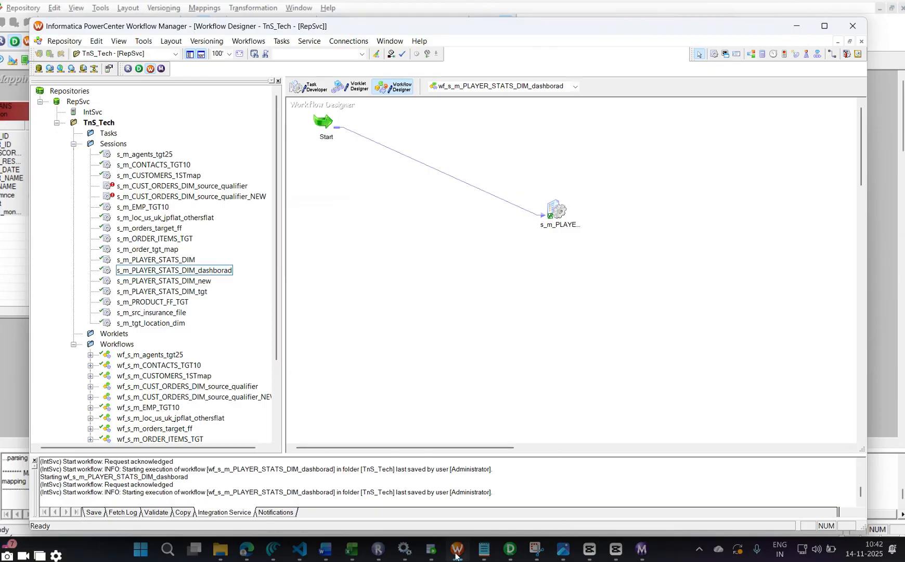
left_click(643, 551)
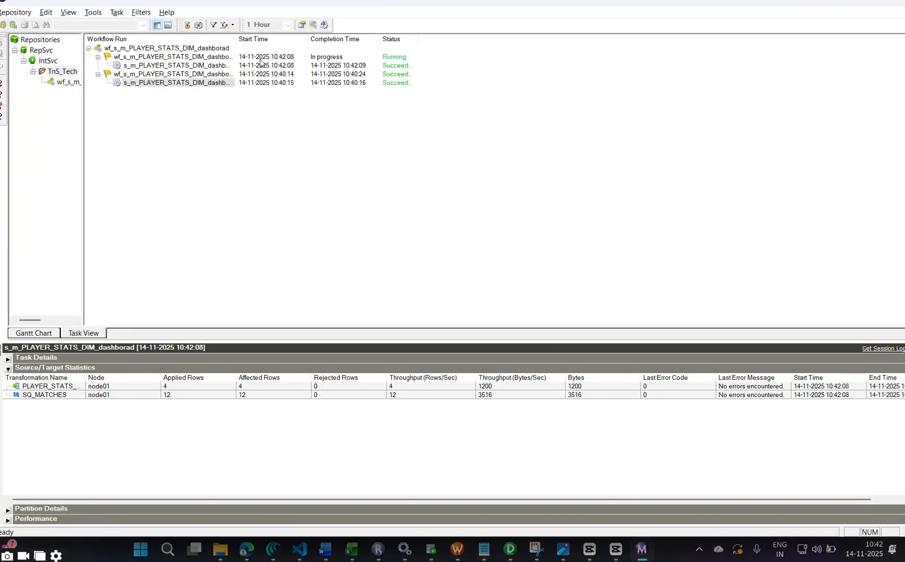
left_click(182, 66)
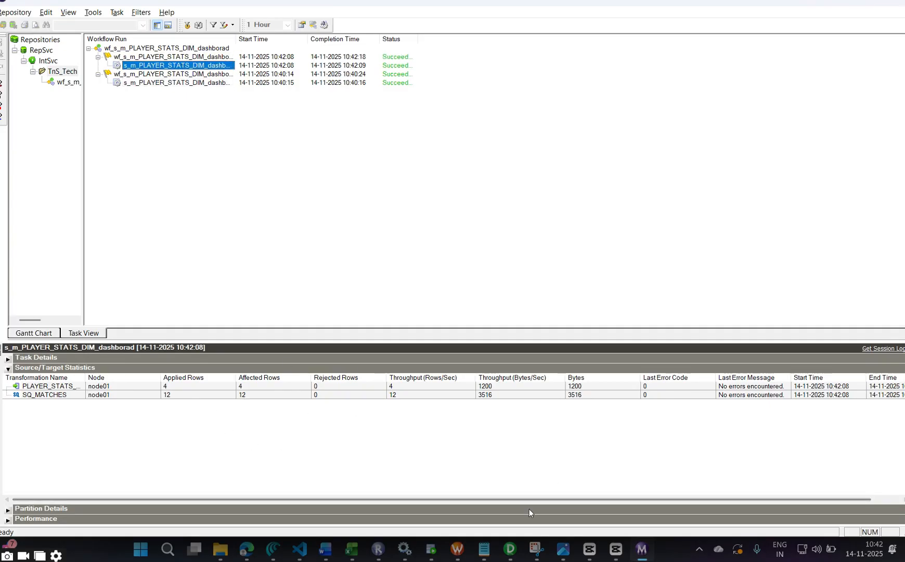
Check the SQ_MATCHES source statistics, and rerun the PLAYER_STATS_DIM query in SQL Developer's TNS_TGT_DEV13 worksheet to inspect the loaded PLAYER_ID values.
mouse_move(429, 552)
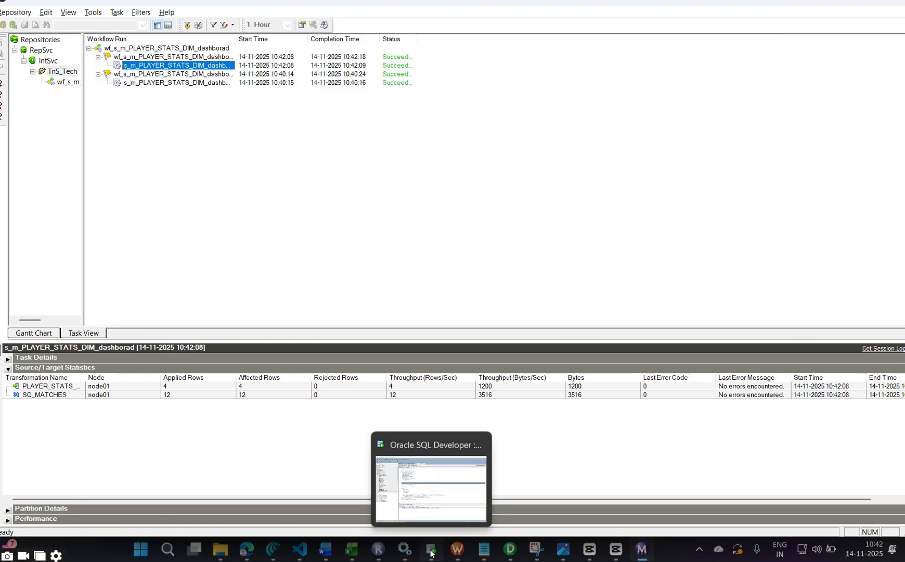
left_click(51, 397)
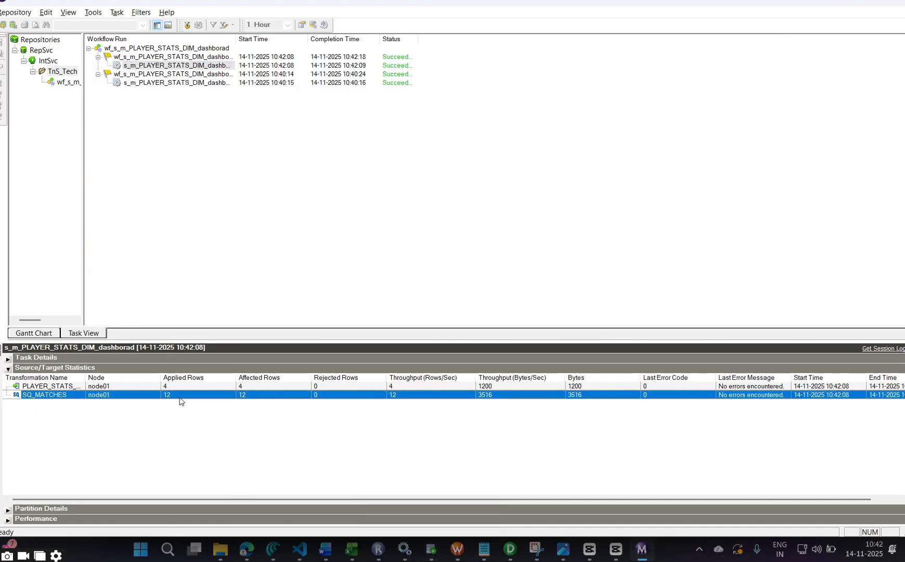
left_click(435, 550)
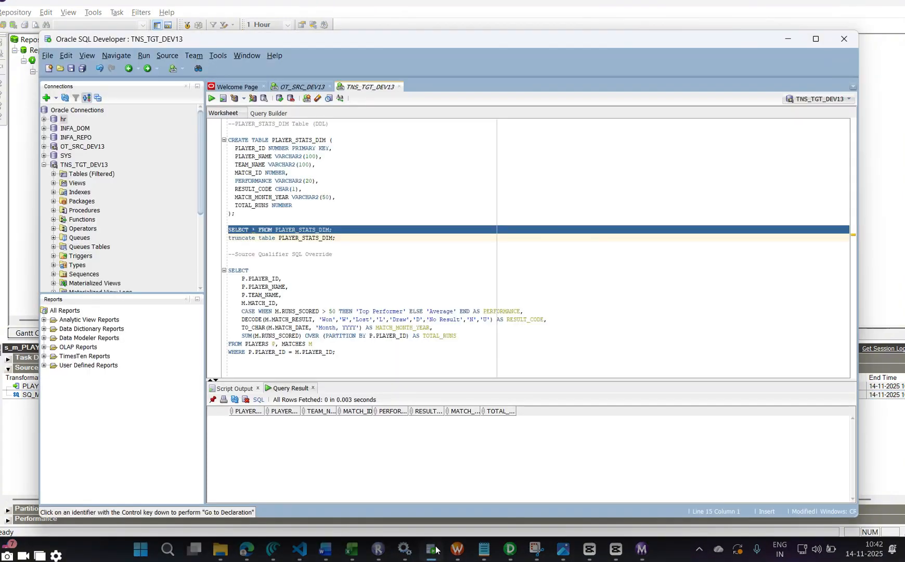
left_click(211, 99)
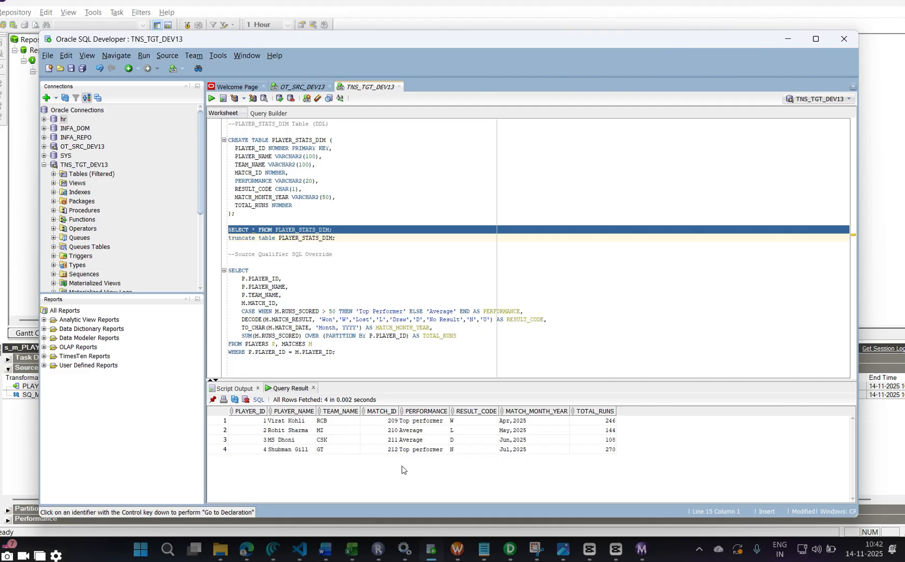
left_click(259, 424)
left_click(258, 449)
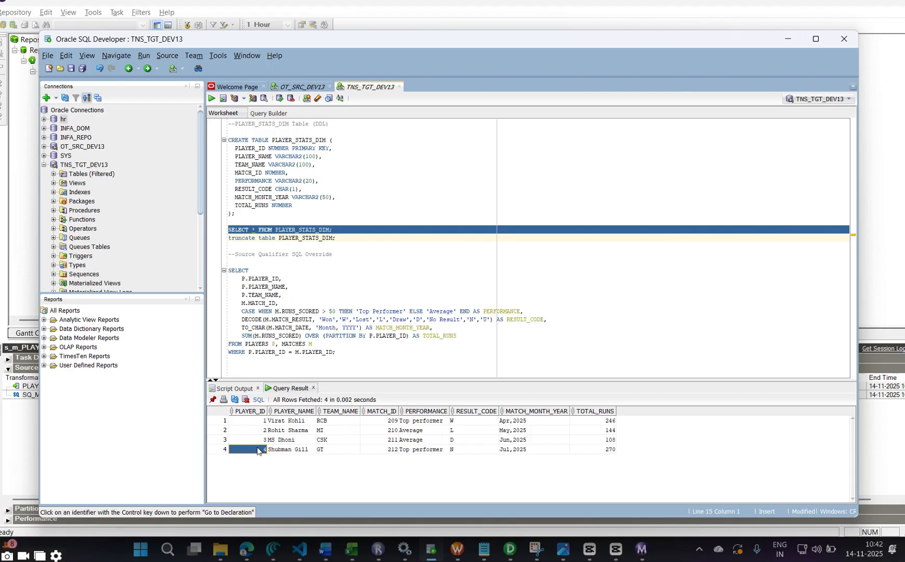
Review the TOTAL_RUNS value of each player in the PLAYER_STATS_DIM query result.
left_click(612, 422)
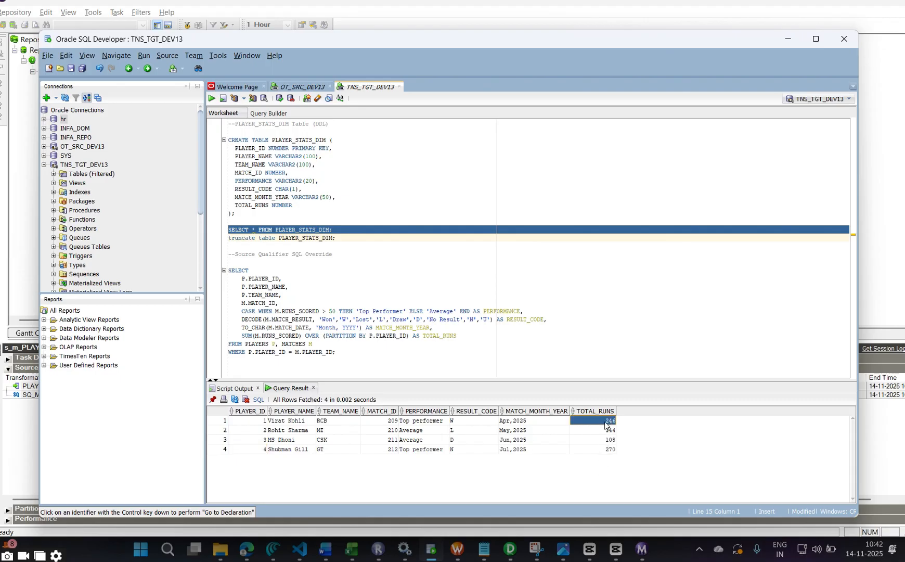
left_click(607, 427)
left_click(610, 420)
left_click(608, 430)
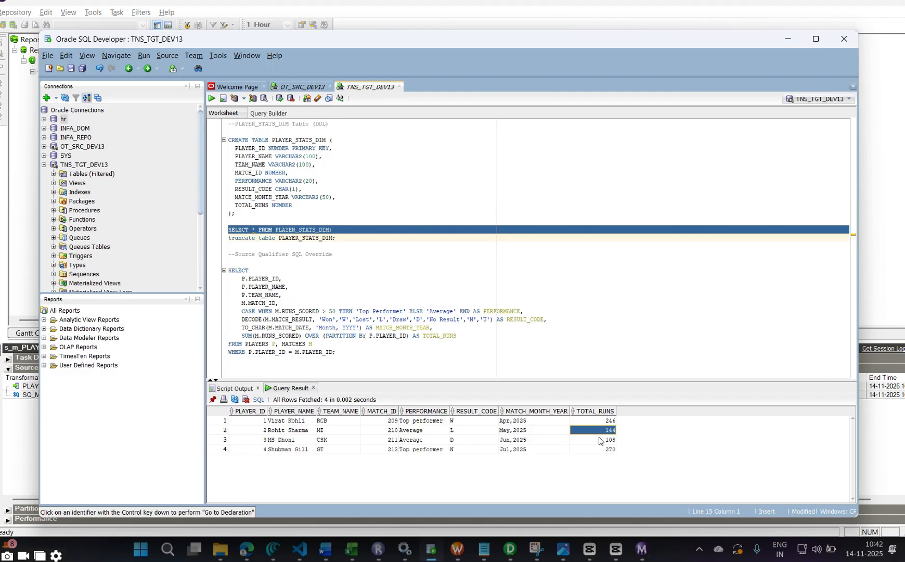
left_click(601, 441)
left_click(597, 451)
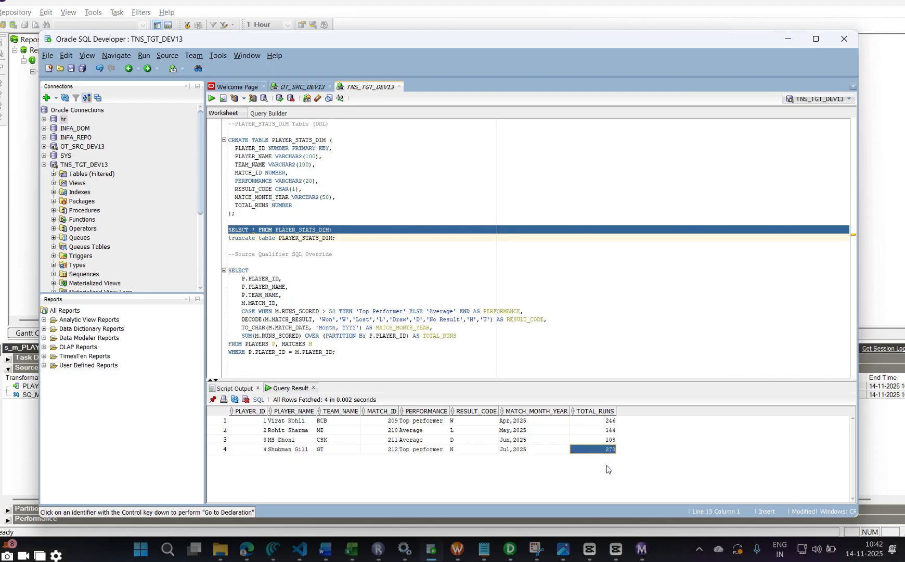
left_click(584, 443)
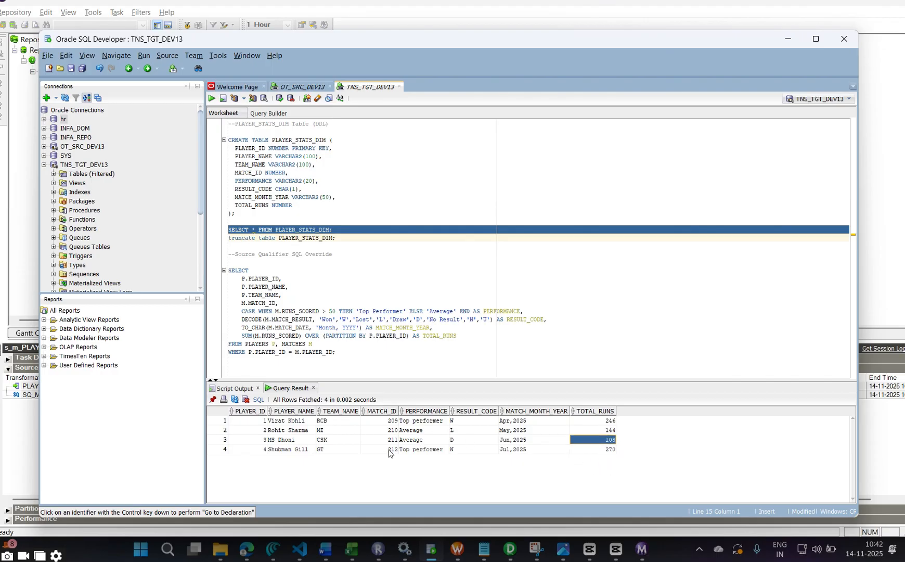
Compare each player's PERFORMANCE rating with the TOTAL_RUNS value in the query result.
left_click(421, 422)
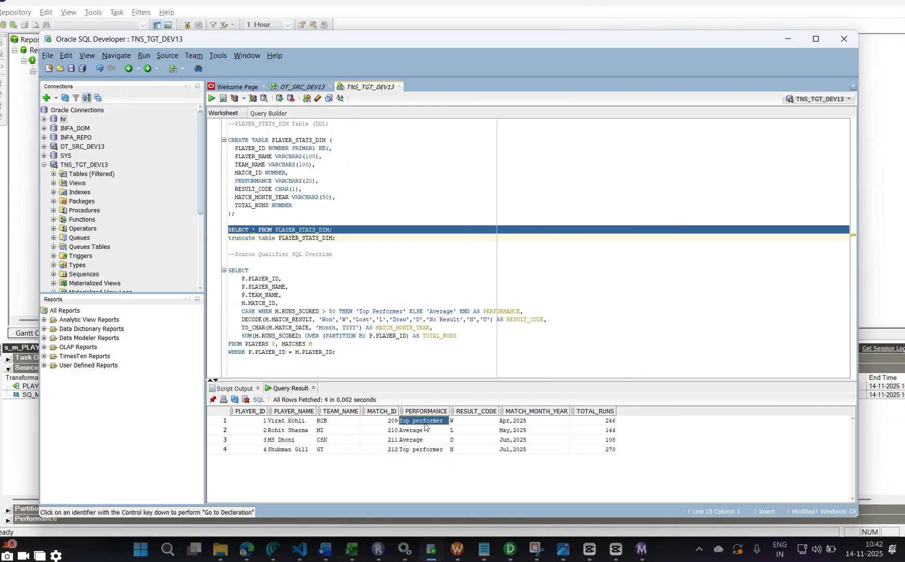
left_click(426, 432)
left_click(426, 440)
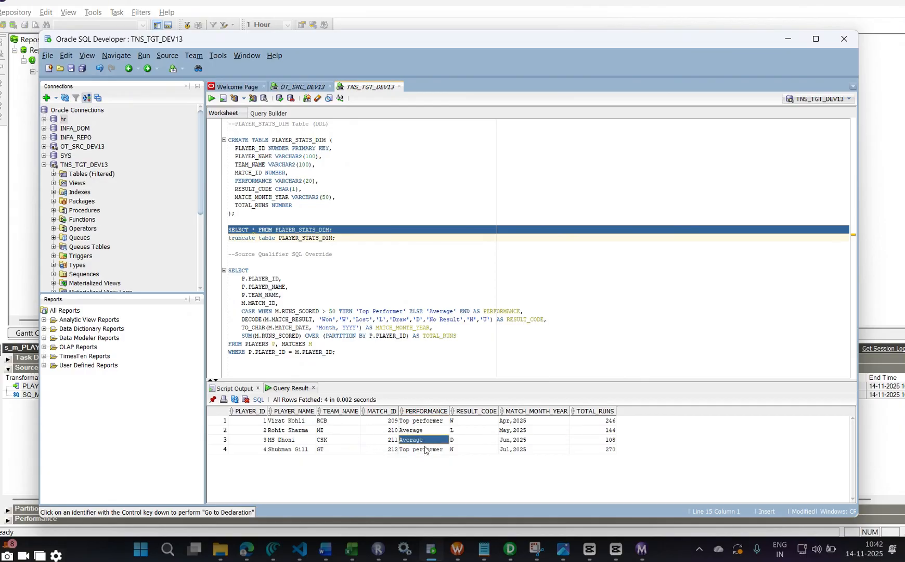
left_click(426, 449)
left_click(429, 425)
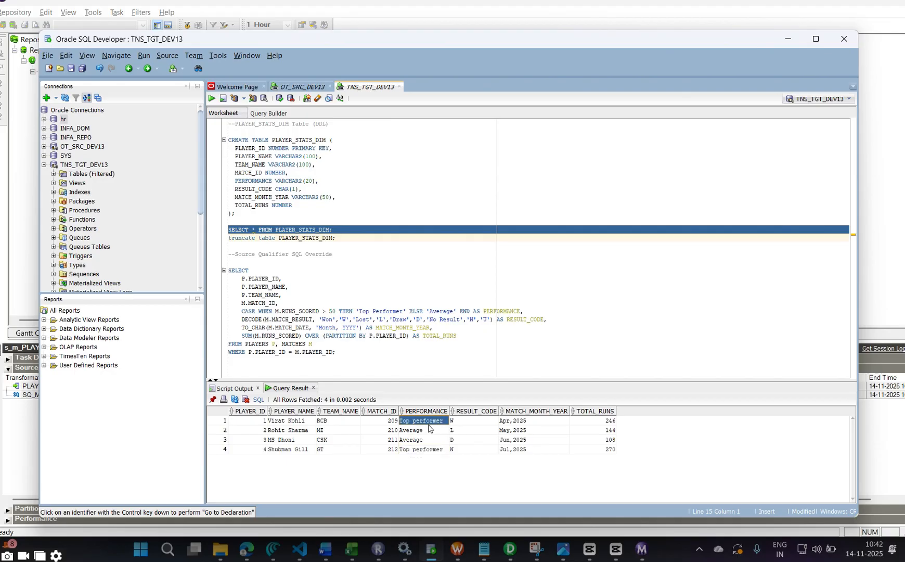
left_click(606, 421)
left_click(607, 431)
left_click(607, 450)
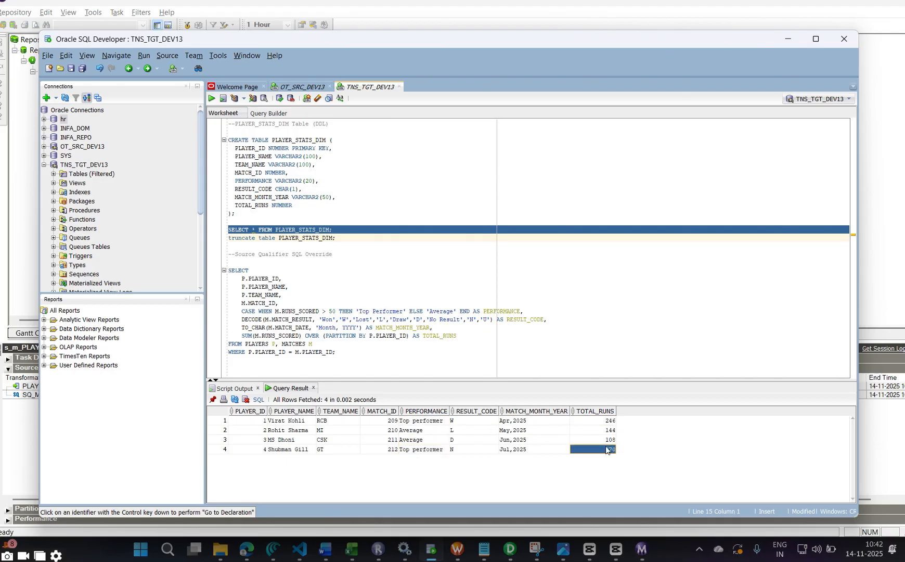
Check the Average ratings against the RUNS_SCORED > 50 condition in the CASE expression of the Source Qualifier override query.
left_click(414, 430)
left_click(416, 440)
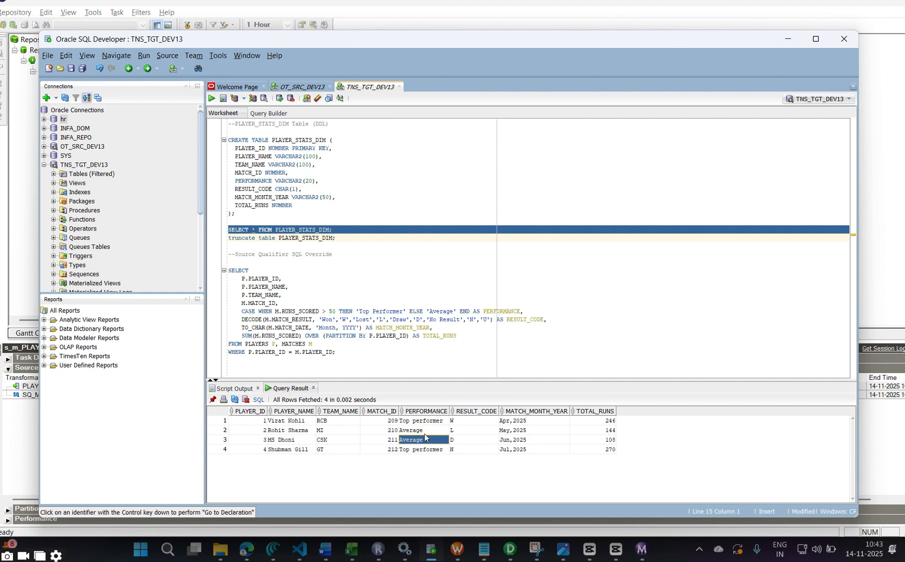
left_click(419, 431)
left_click(420, 440)
left_click(419, 432)
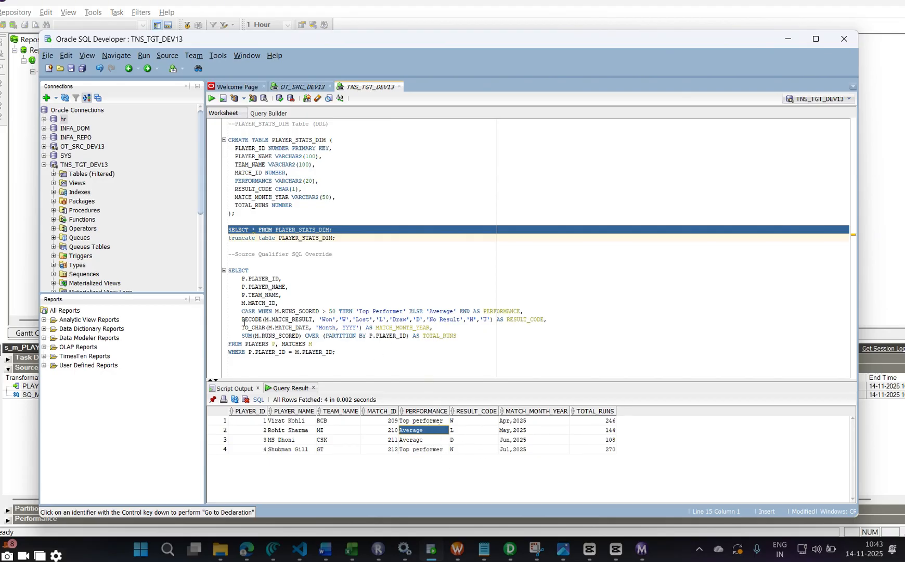
left_click_drag(332, 311, 353, 311)
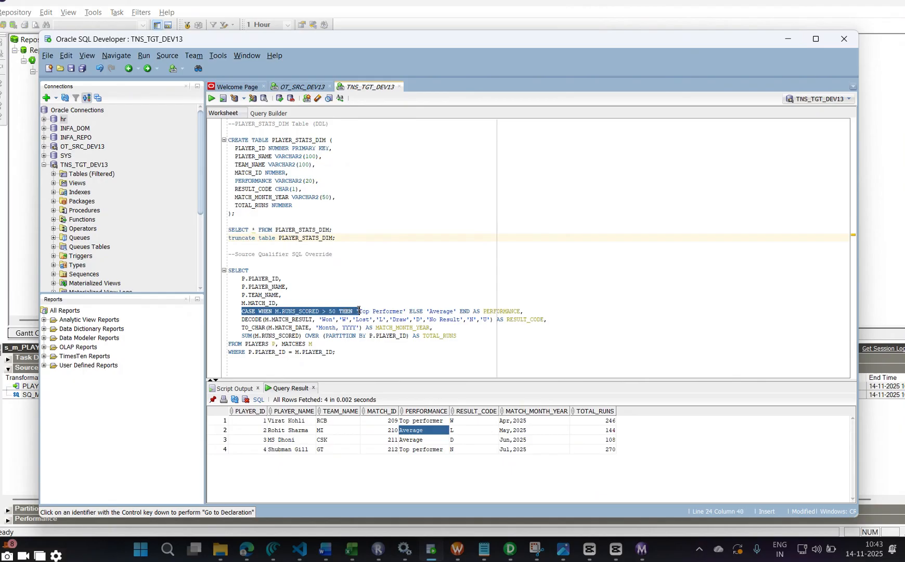
double_click(303, 311)
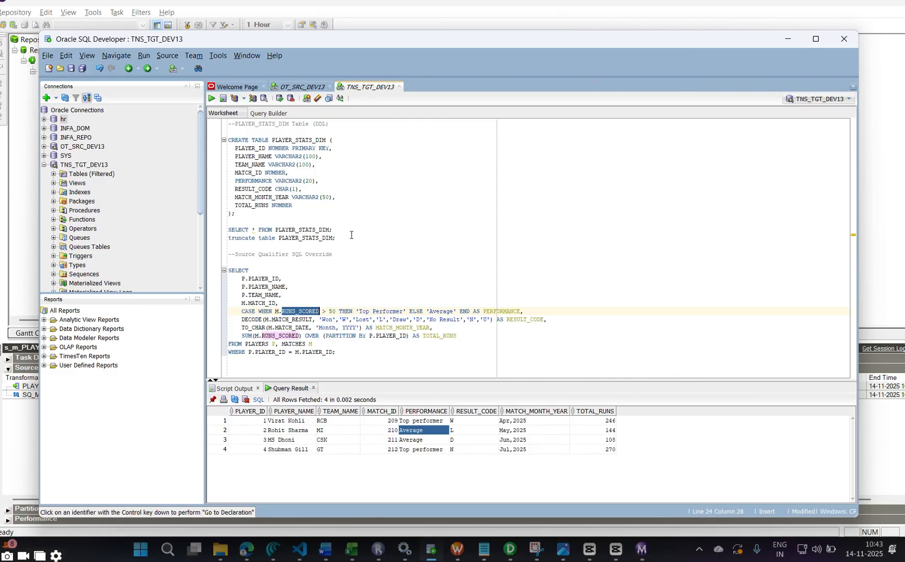
Examine the RUNS_SCORED values per match in the MATCHES query result of the OT_SRC_DEV13 worksheet.
left_click(300, 86)
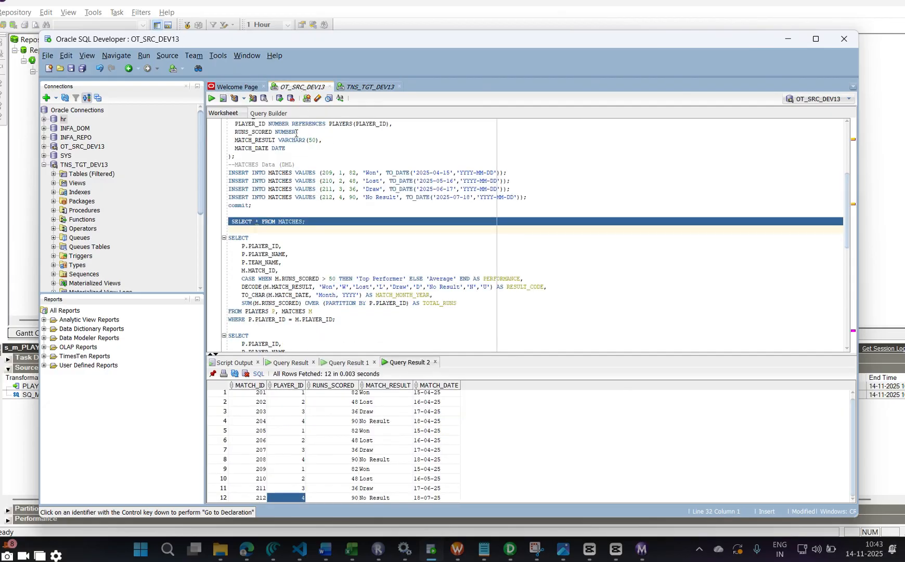
left_click(264, 450)
left_click(353, 405)
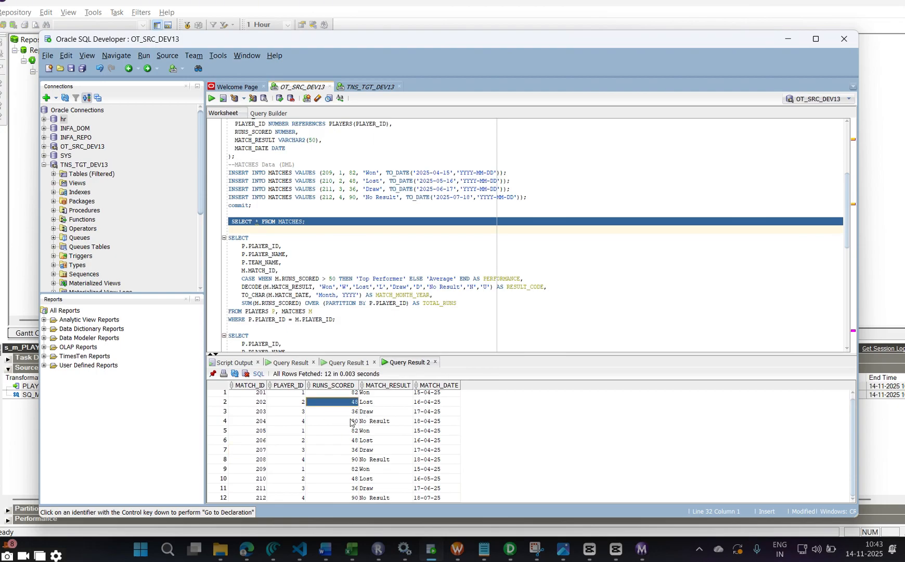
left_click(345, 412)
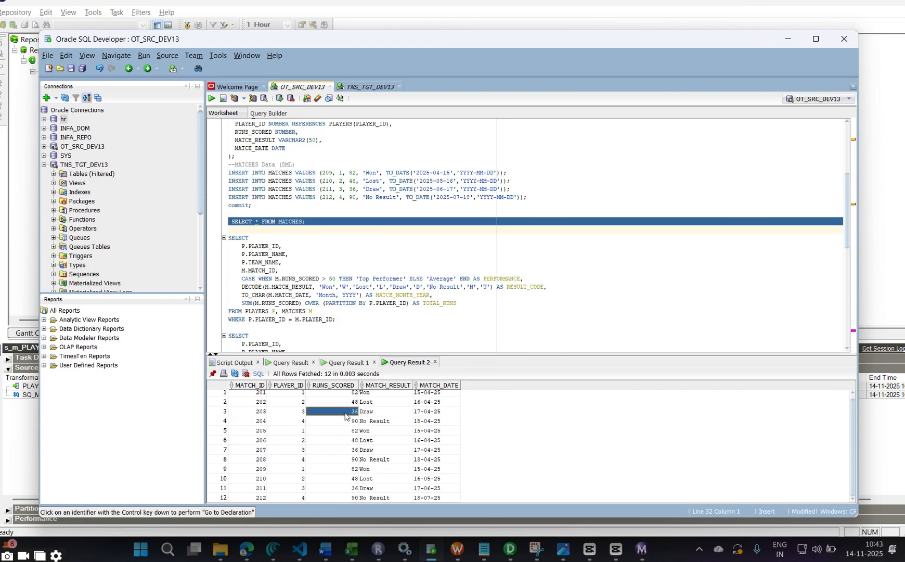
left_click(350, 440)
left_click(352, 450)
left_click(353, 479)
left_click_drag(351, 495, 348, 487)
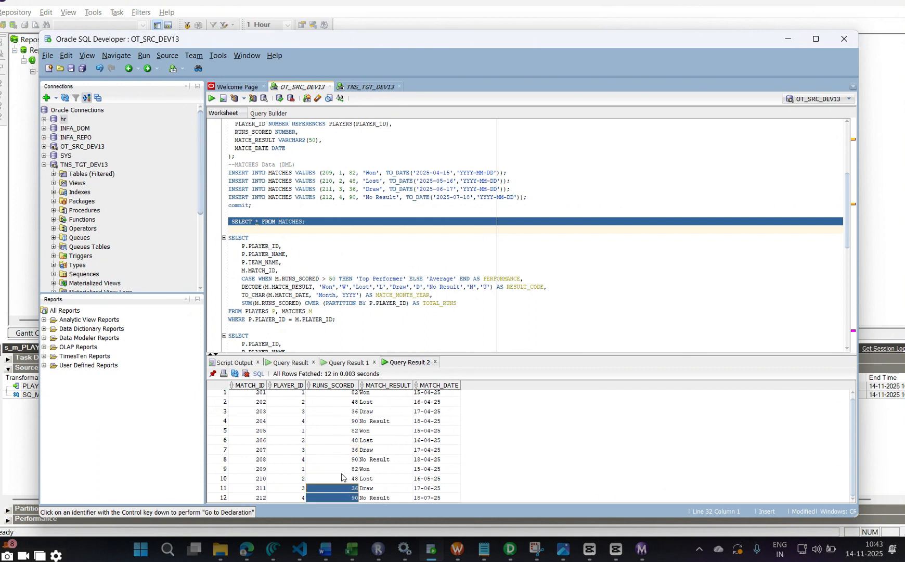
left_click(335, 450)
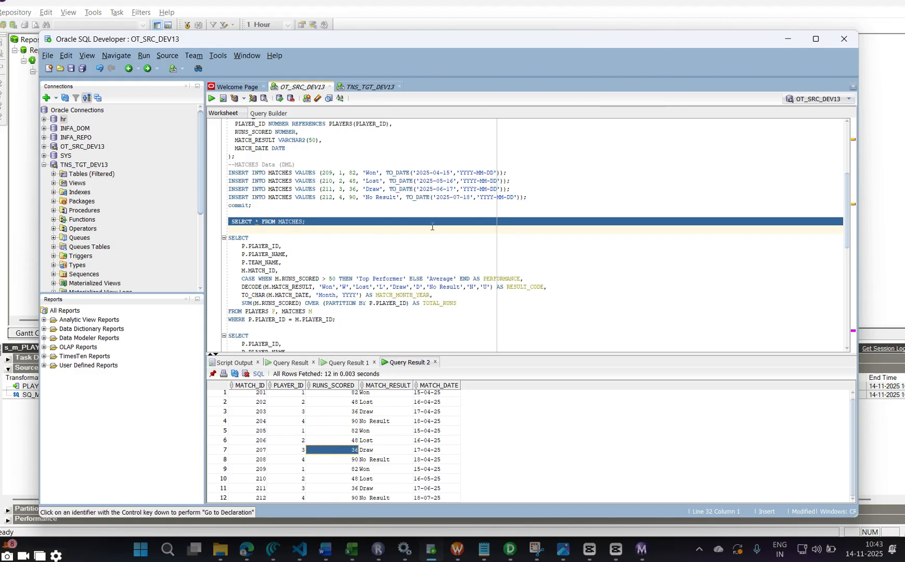
Return to the TNS_TGT_DEV13 query result in SQL Developer and review the PERFORMANCE, MATCH_ID and PLAYER_NAME values.
key("alt+Tab")
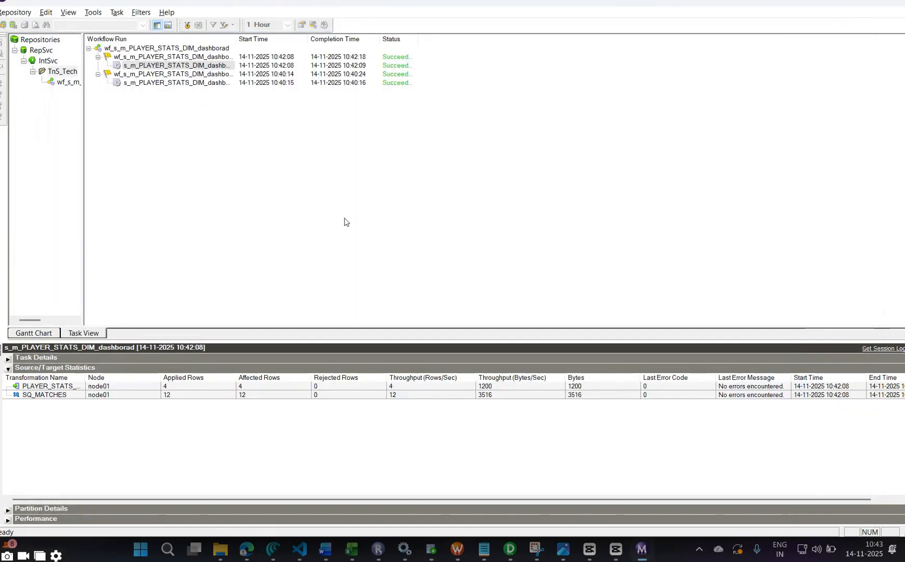
key("alt+Tab")
key("alt+Tab")
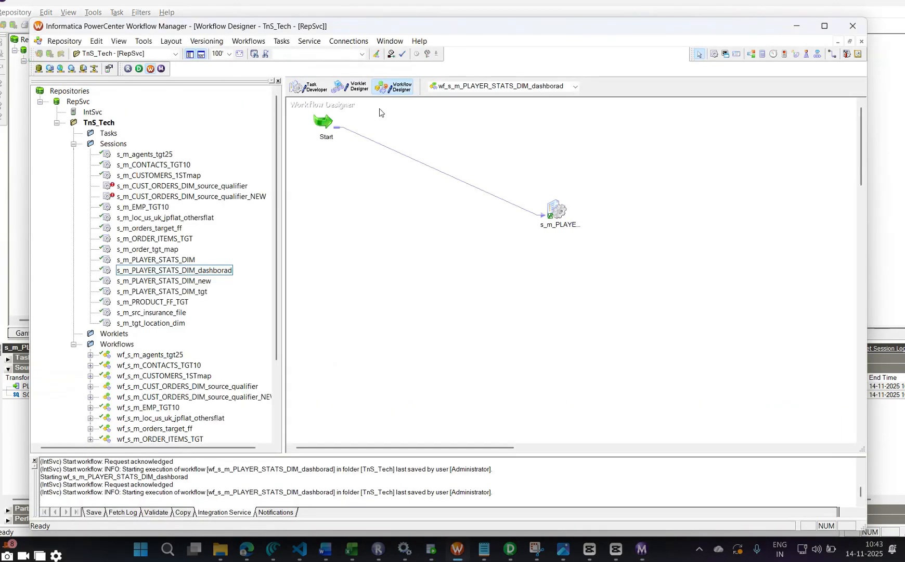
key("alt+Tab")
key("alt+Tab")
key("alt+Tab")
key("alt+Tab")
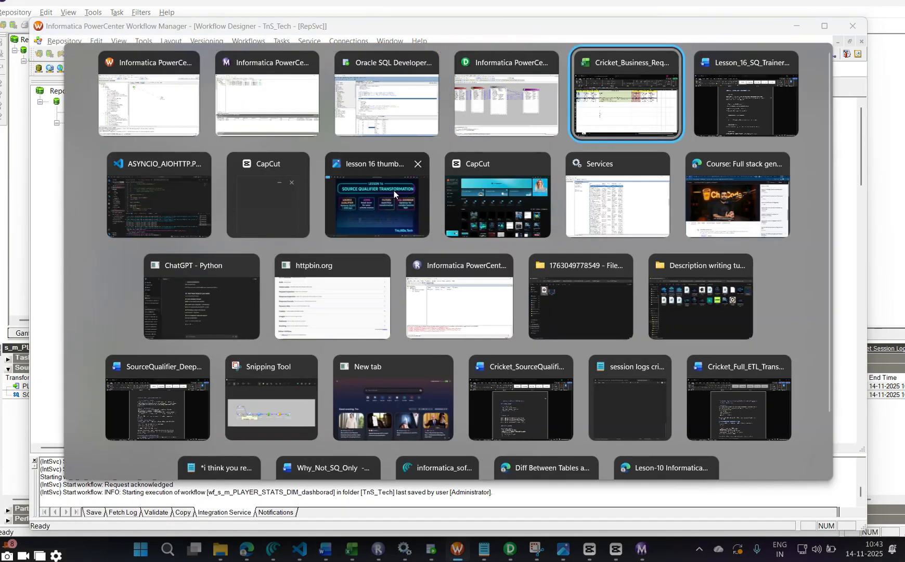
left_click(383, 105)
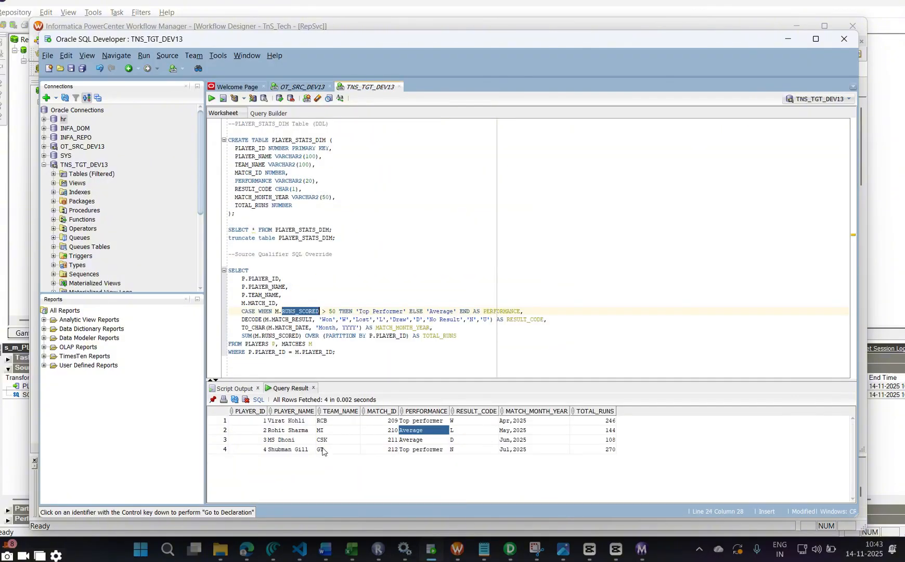
left_click(413, 441)
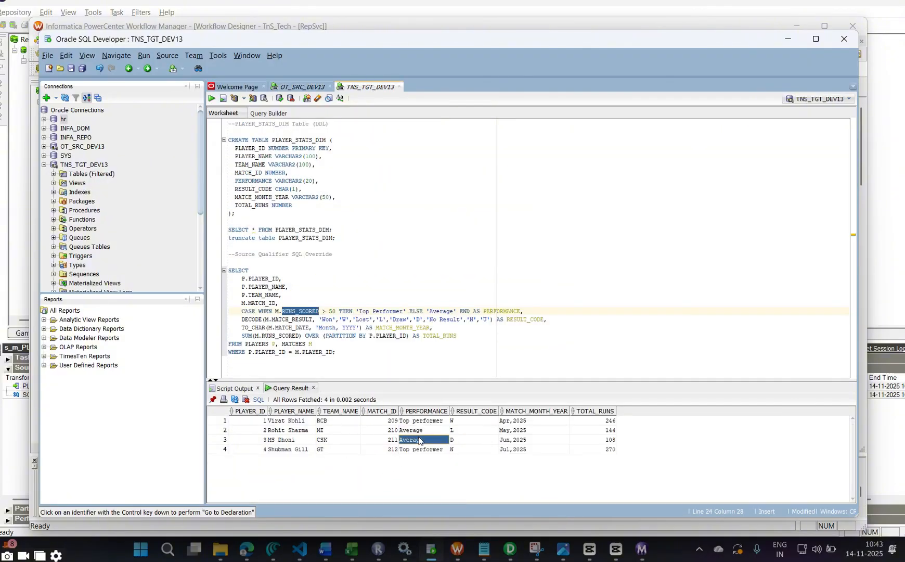
left_click(380, 424)
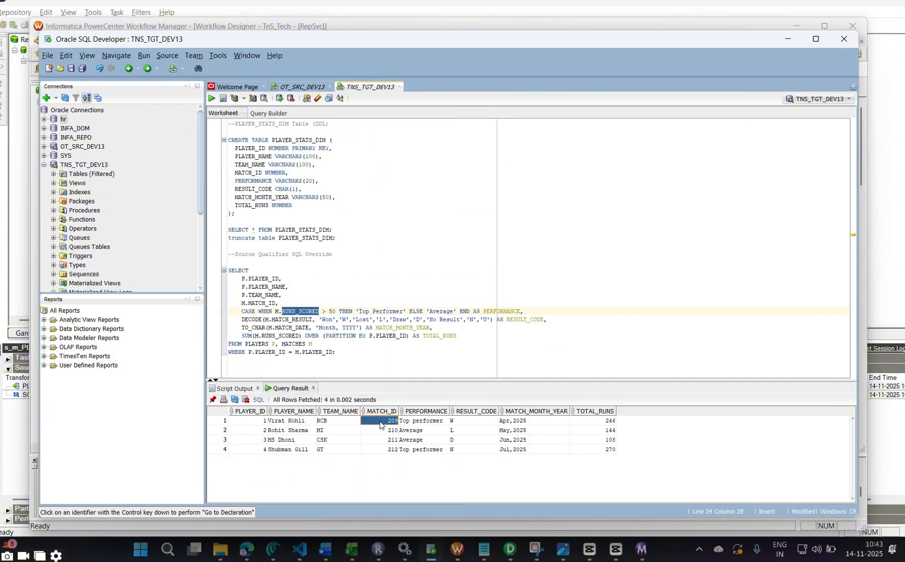
left_click(274, 423)
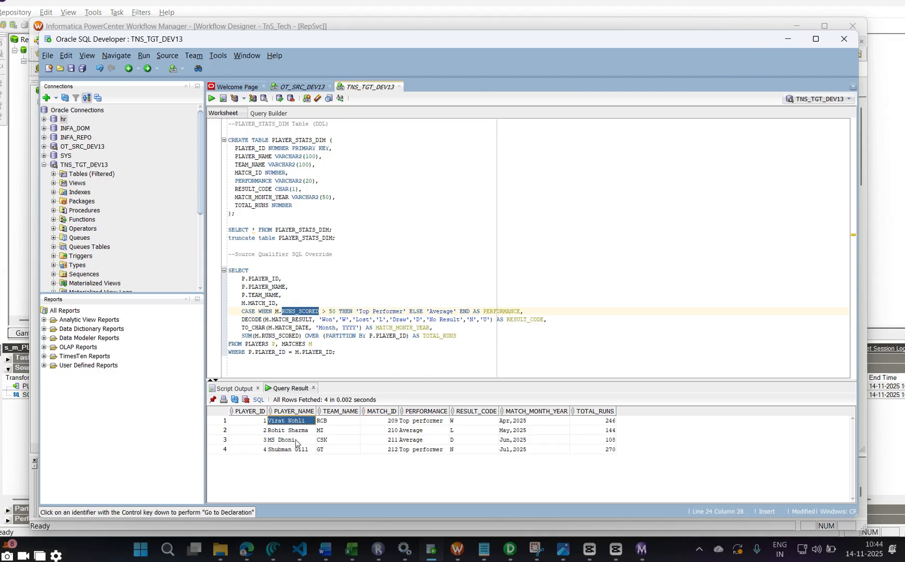
left_click_drag(295, 439, 315, 454)
left_click(299, 428)
left_click(297, 439)
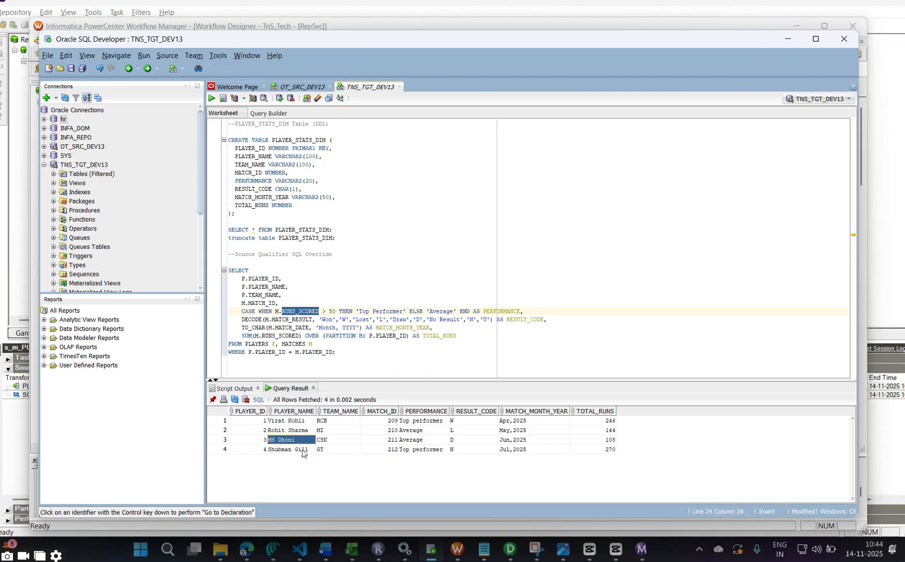
left_click(302, 450)
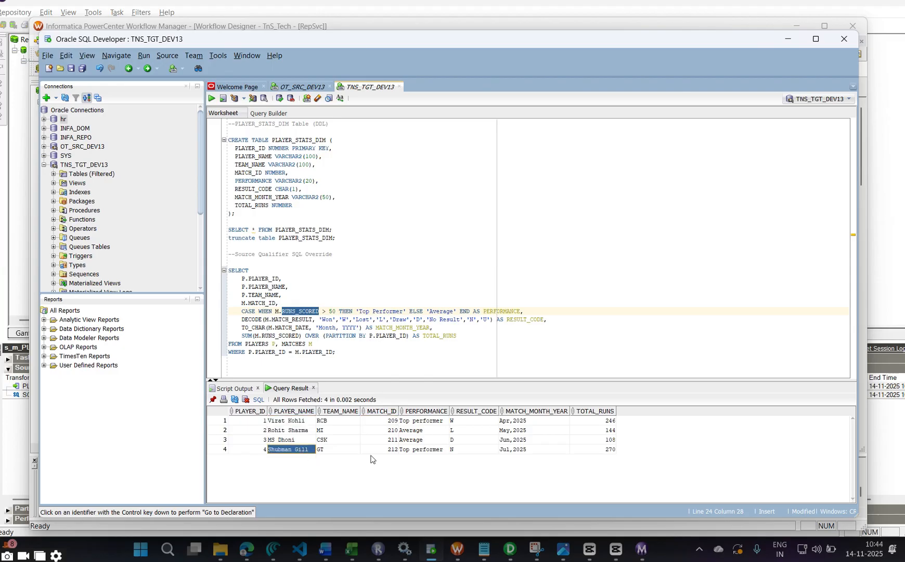
Go through the RESULT_CODE values of the four player rows in the query result.
left_click(465, 420)
left_click(462, 431)
left_click(462, 442)
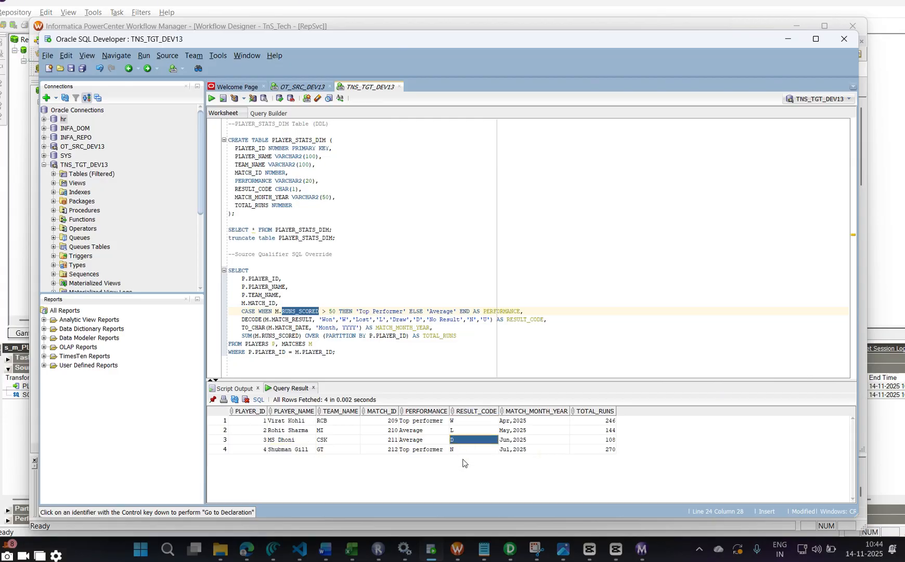
left_click(463, 453)
left_click(463, 451)
left_click(458, 423)
left_click(458, 430)
left_click(464, 441)
left_click(467, 450)
left_click(464, 440)
left_click(462, 423)
left_click(468, 441)
Widen the RESULT_CODE column and check the MATCH_MONTH_YEAR and TOTAL_RUNS values of the player rows.
left_click_drag(500, 411, 544, 454)
left_click(544, 420)
left_click(544, 422)
left_click(543, 441)
left_click(542, 449)
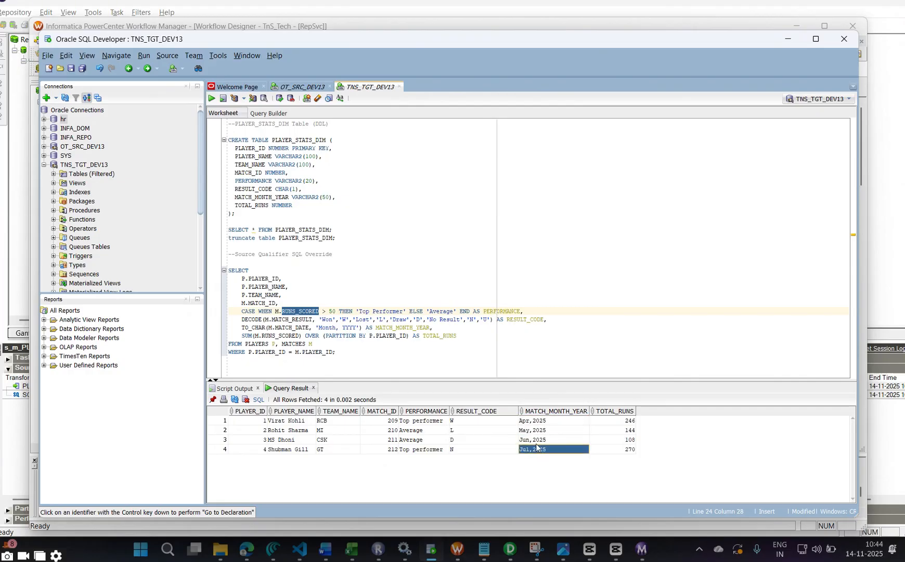
left_click(536, 430)
left_click(533, 448)
left_click(632, 421)
left_click(624, 441)
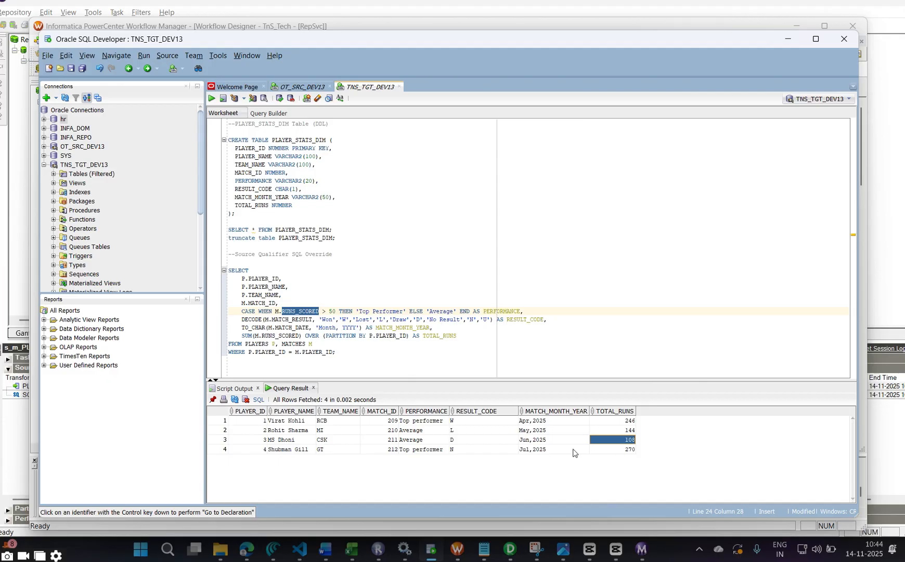
Switch to the Designer to view the m_PLAYER_STATS_DIM_dashborad mapping.
left_click(432, 549)
left_click(511, 550)
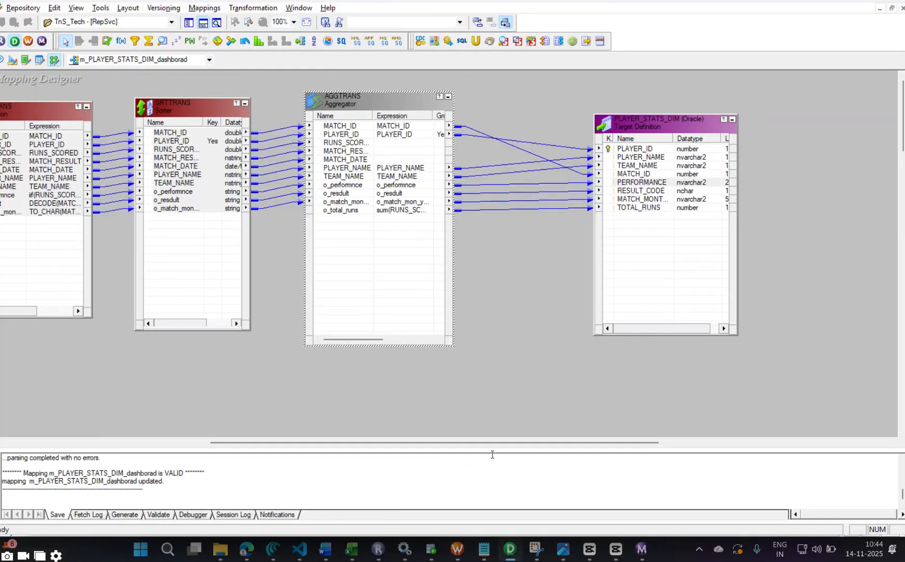
Open the SQL query of the SQ_MATCHES source qualifier and go through its selected columns and FROM tables.
left_click_drag(513, 443, 209, 446)
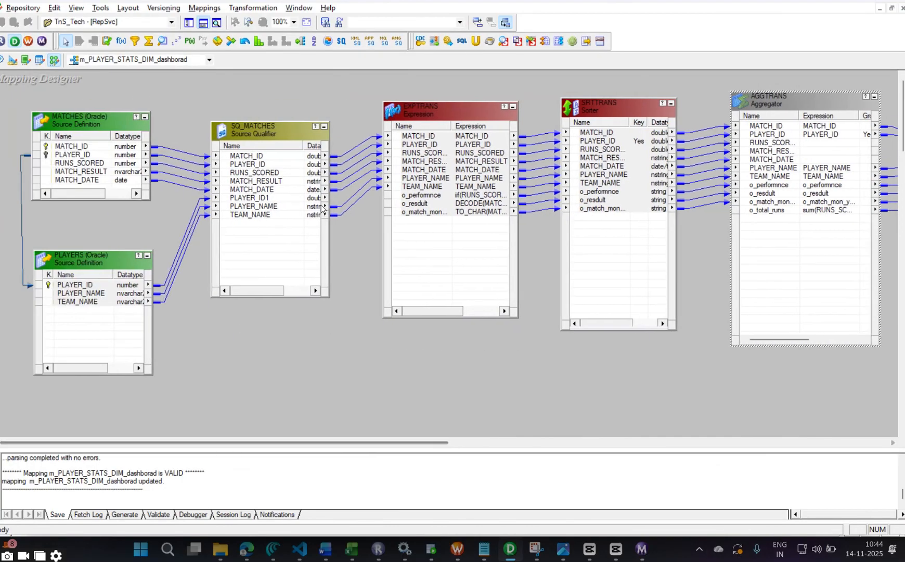
double_click(289, 201)
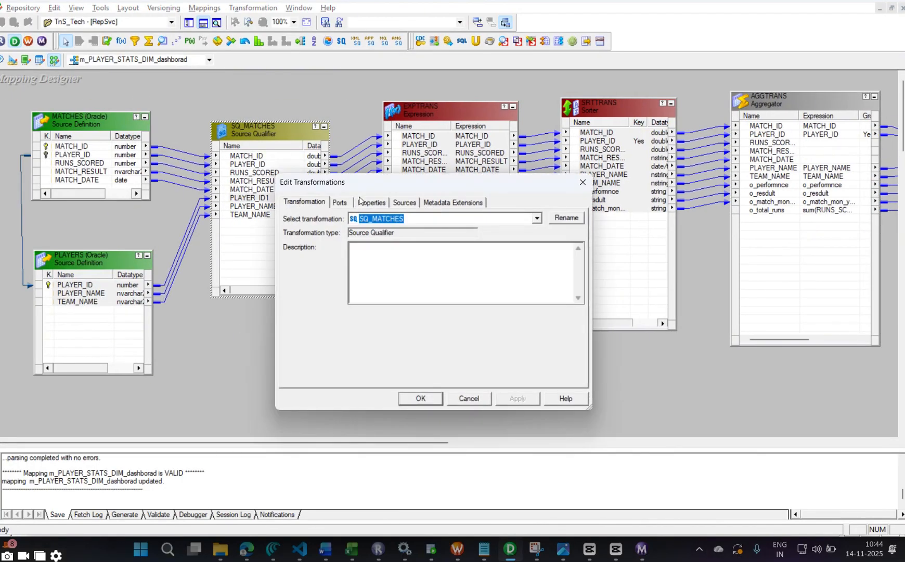
left_click(378, 203)
left_click(563, 252)
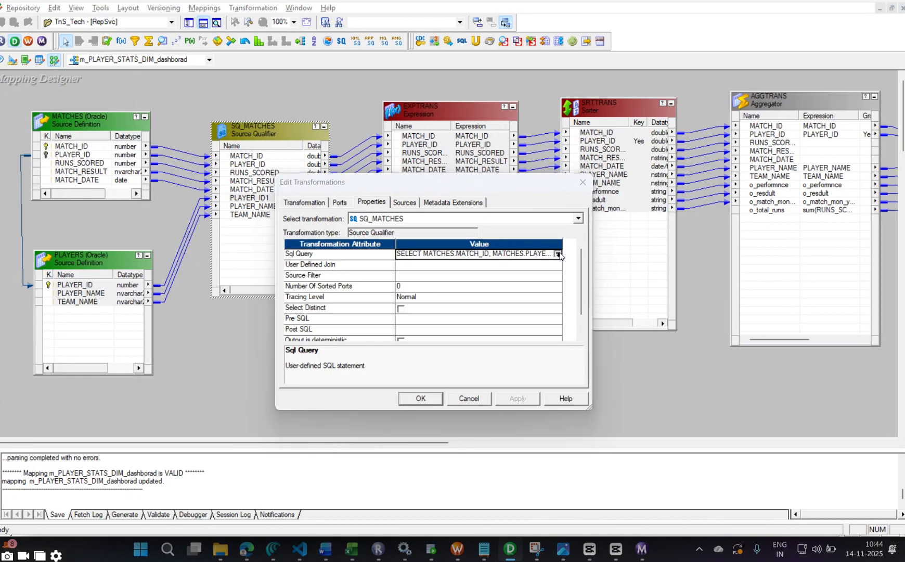
left_click_drag(520, 260, 431, 212)
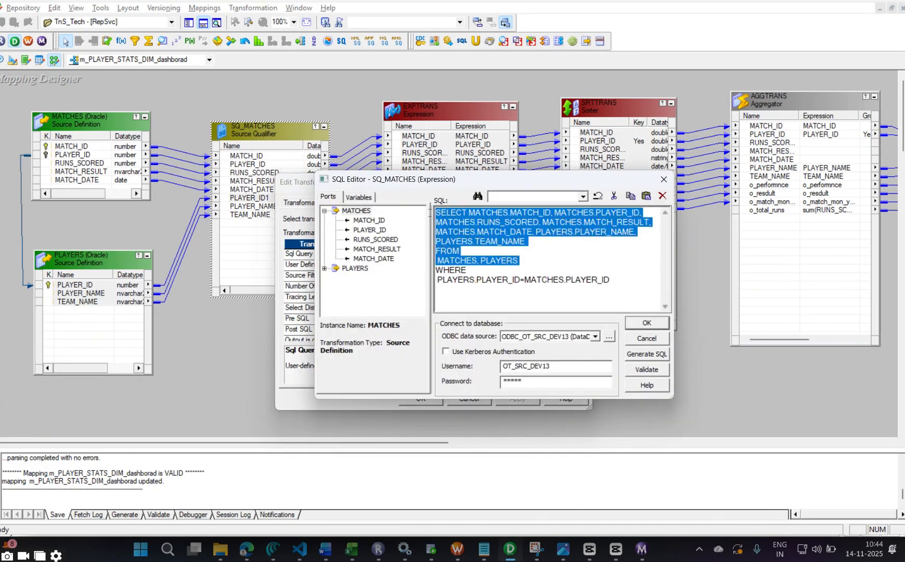
left_click(538, 261)
left_click_drag(436, 213, 635, 243)
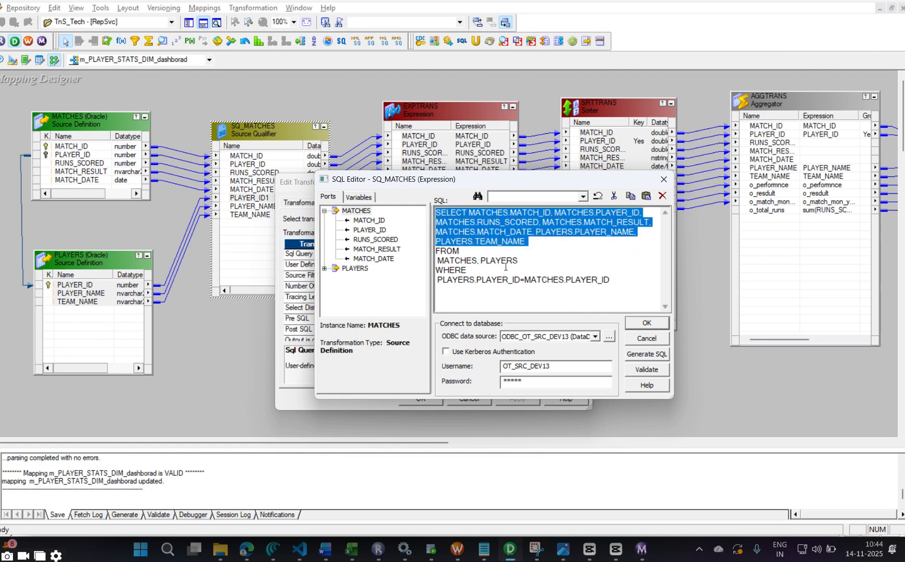
left_click_drag(533, 263, 432, 264)
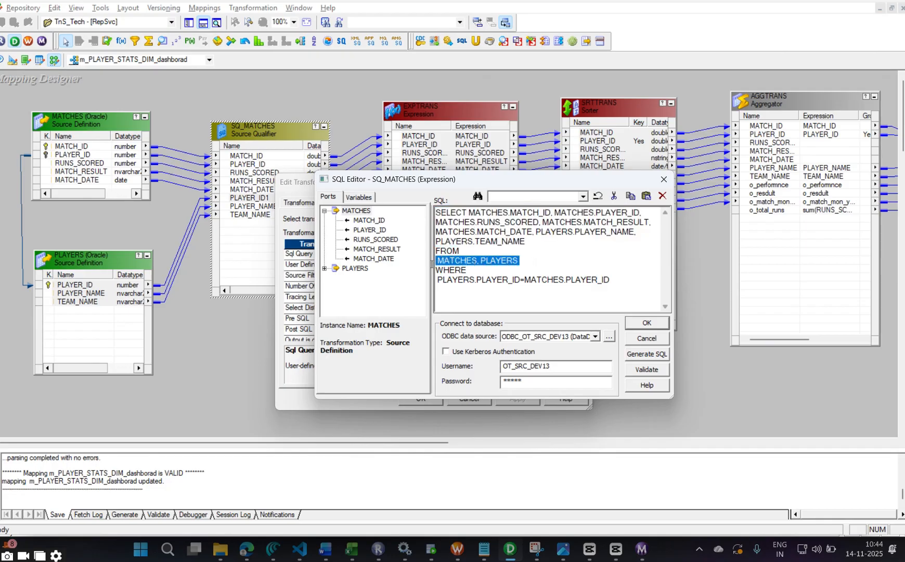
left_click(490, 261)
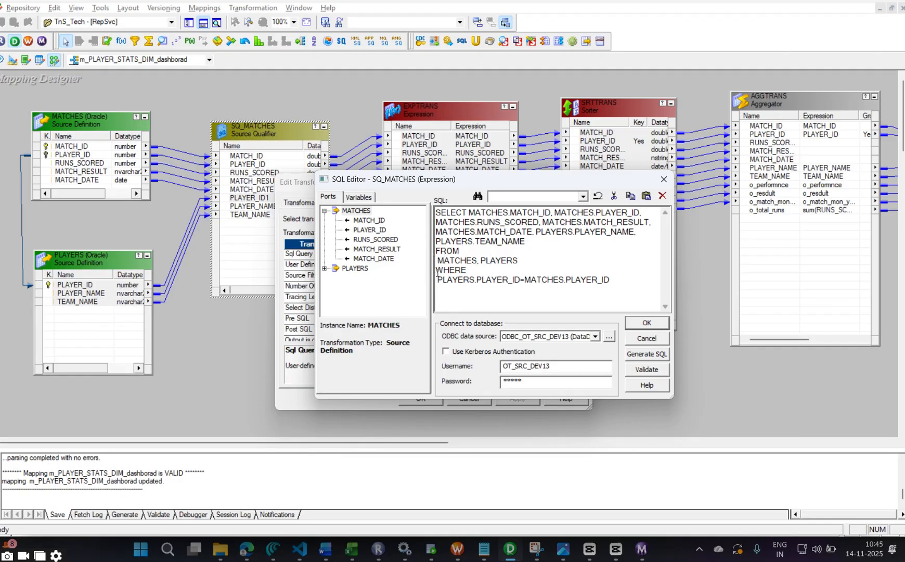
Review the WHERE join condition between PLAYERS and MATCHES and the complete SQL statement.
left_click_drag(437, 279, 522, 281)
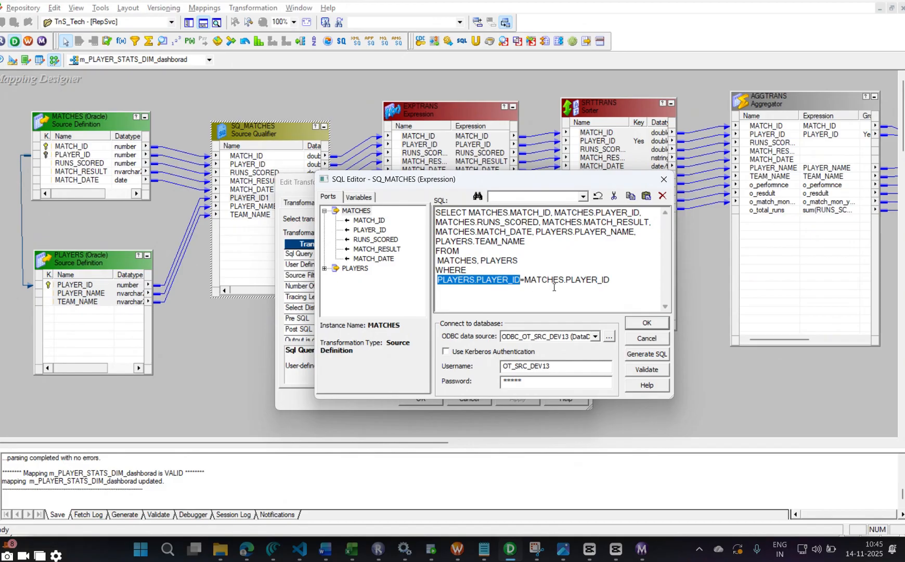
left_click_drag(613, 280, 540, 245)
left_click_drag(614, 277, 424, 199)
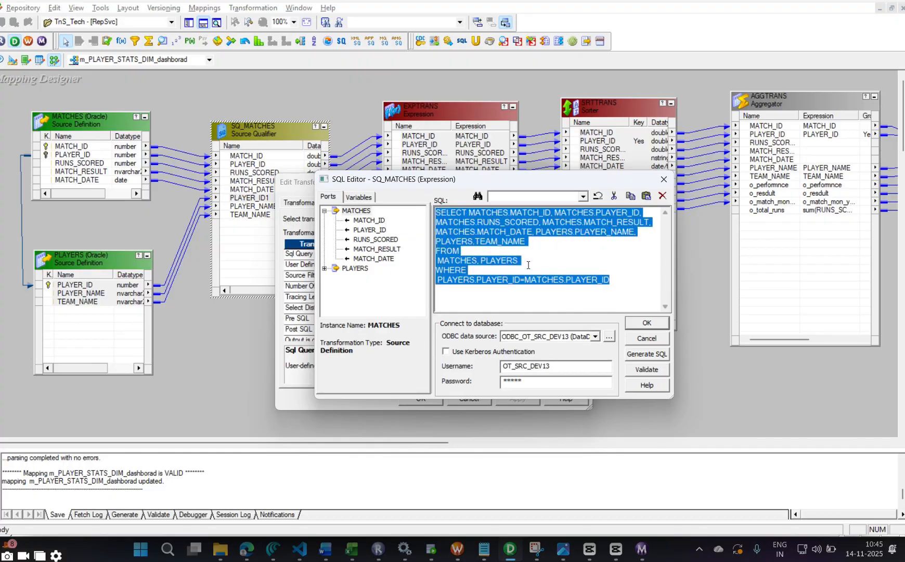
left_click(560, 283)
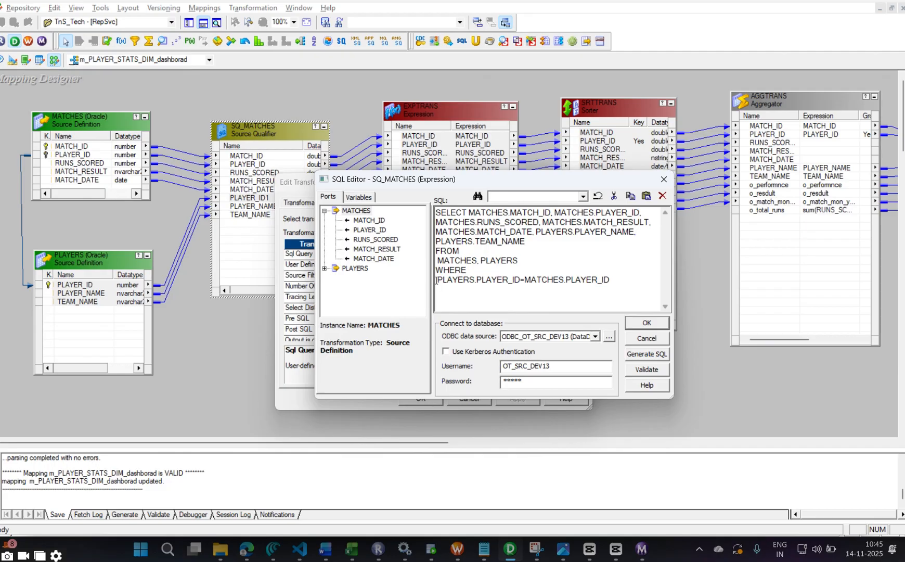
Copy the join condition PLAYERS.PLAYER_ID=MATCHES.PLAYER_ID from the SQL query of SQ_MATCHES and clear the whole query.
left_click_drag(436, 281, 613, 287)
key("ctrl+c")
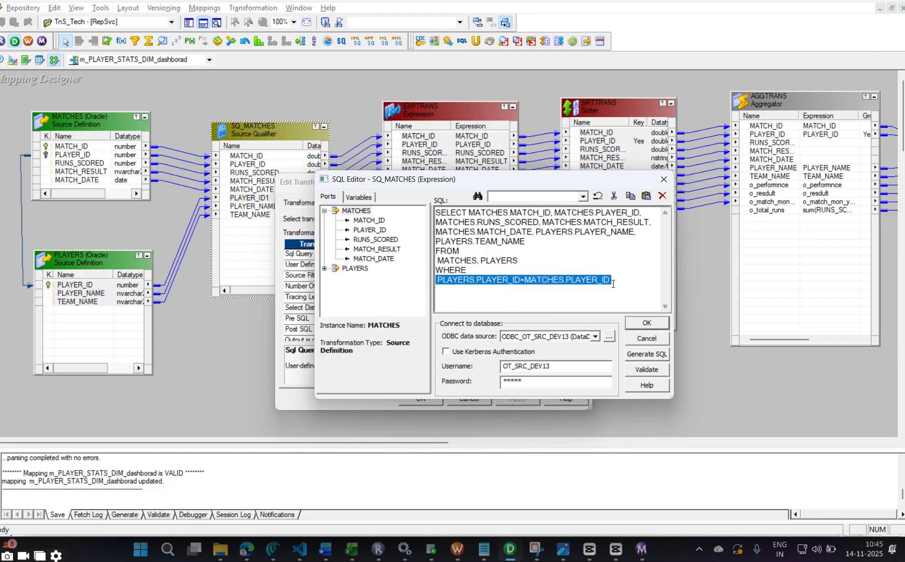
left_click(662, 196)
left_click(664, 179)
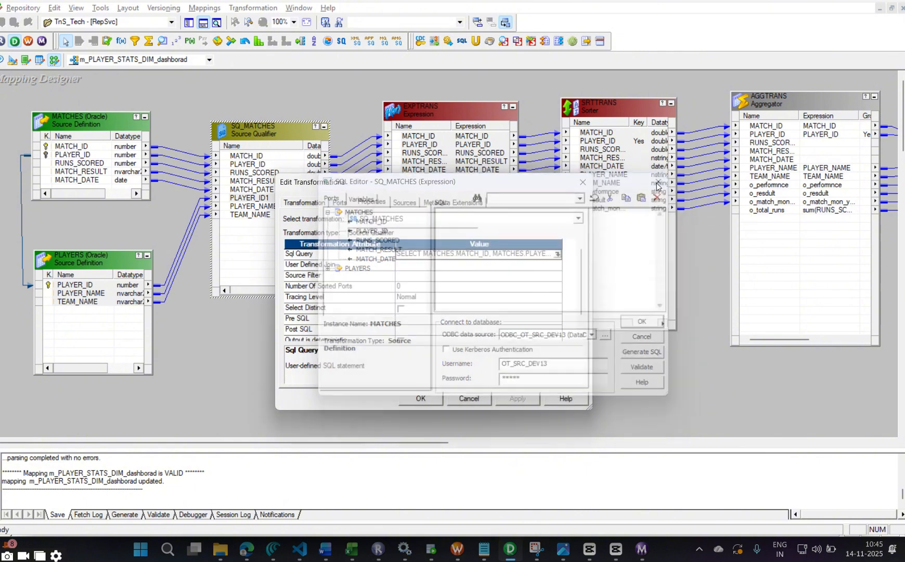
left_click(557, 254)
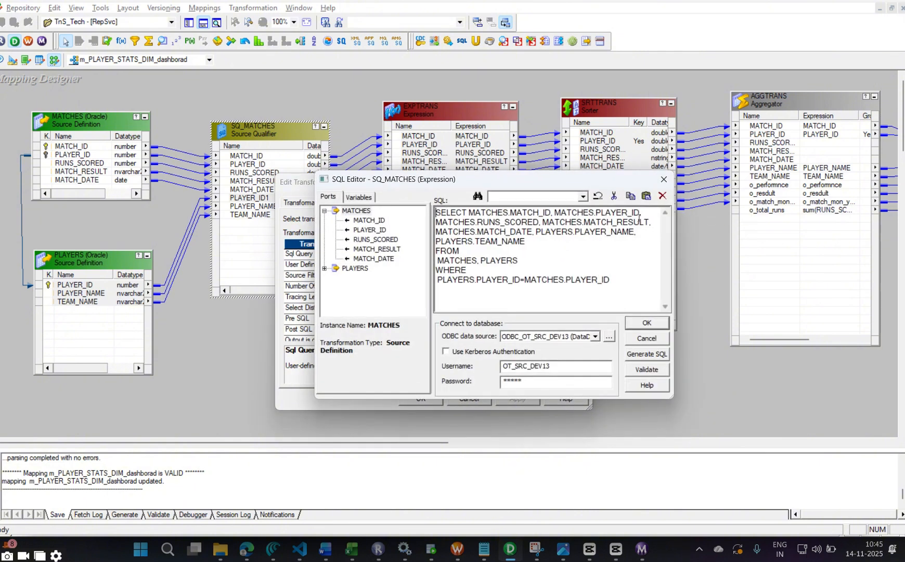
left_click(662, 197)
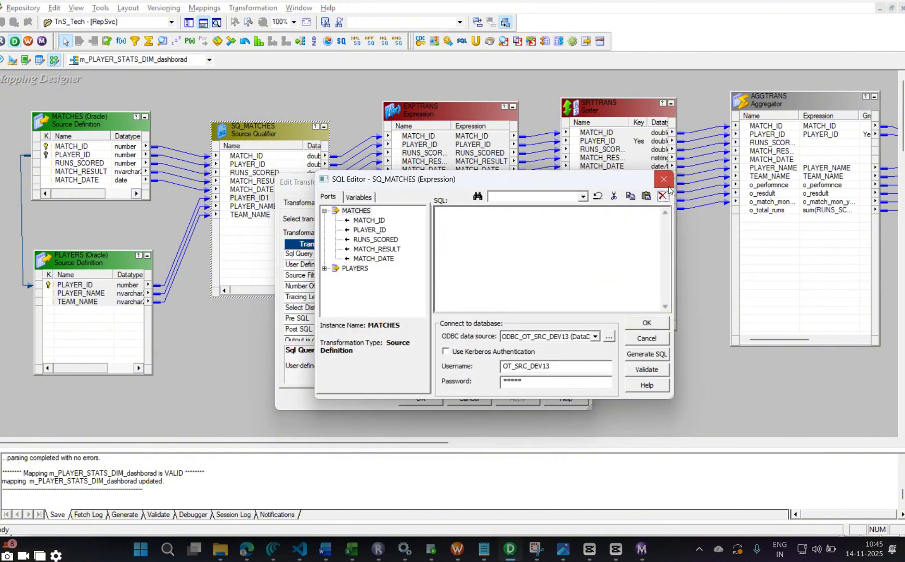
left_click(645, 321)
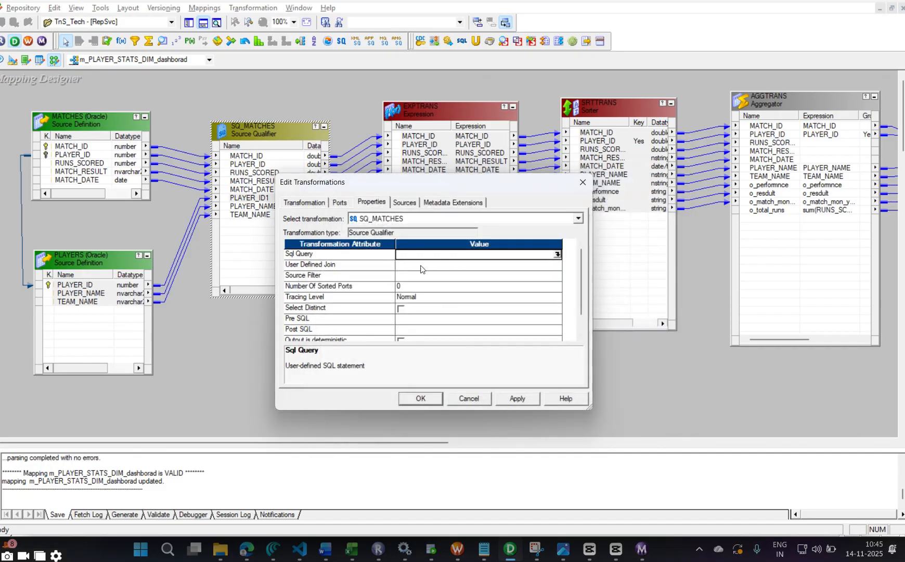
Set the User Defined Join of SQ_MATCHES to the copied condition PLAYERS.PLAYER_ID=MATCHES.PLAYER_ID.
left_click(421, 265)
left_click(557, 265)
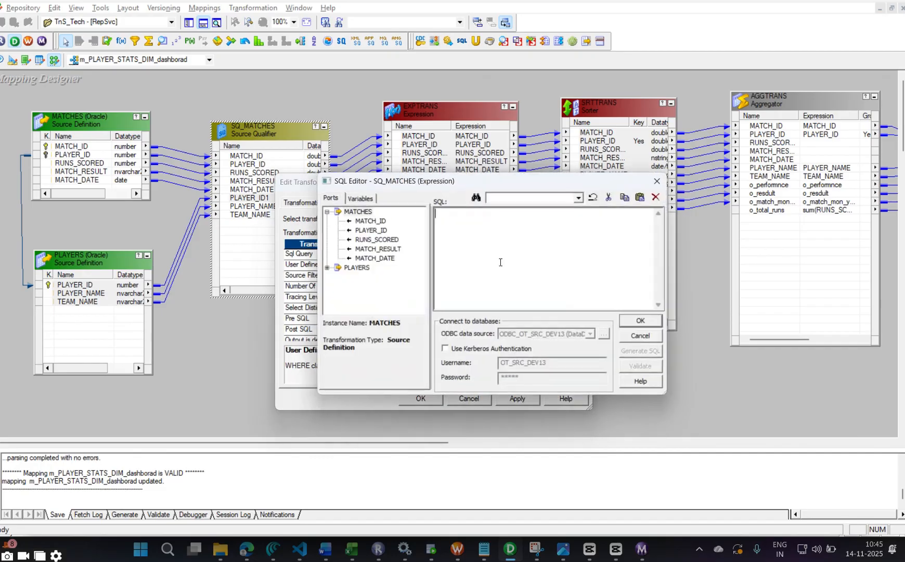
key("ctrl+v")
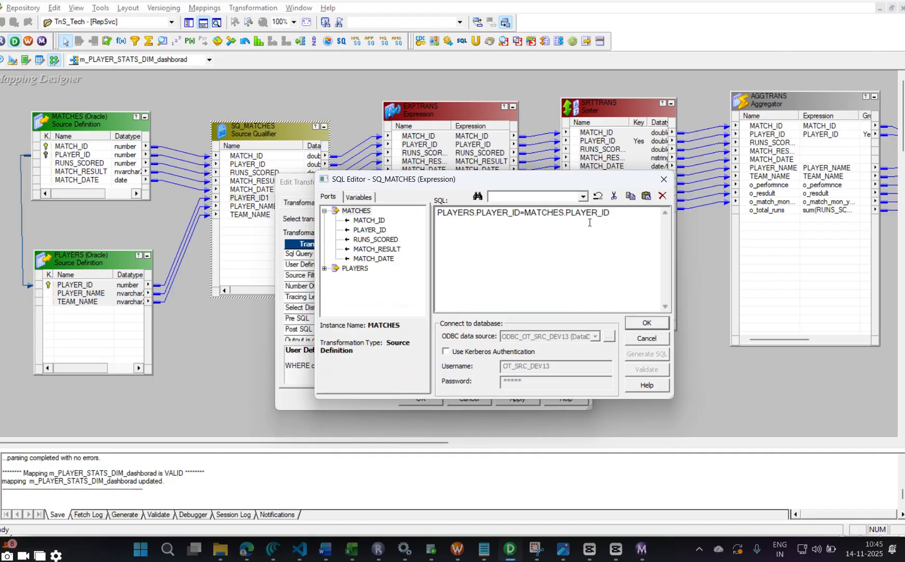
left_click(646, 323)
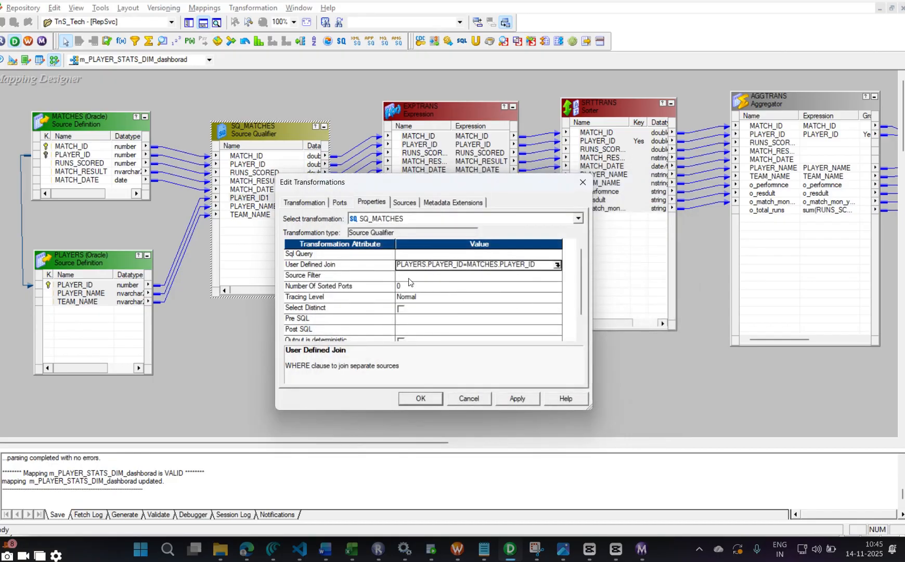
Open the Source Filter of SQ_MATCHES for editing and insert the MATCHES.RUNS_SCORED port.
left_click(422, 275)
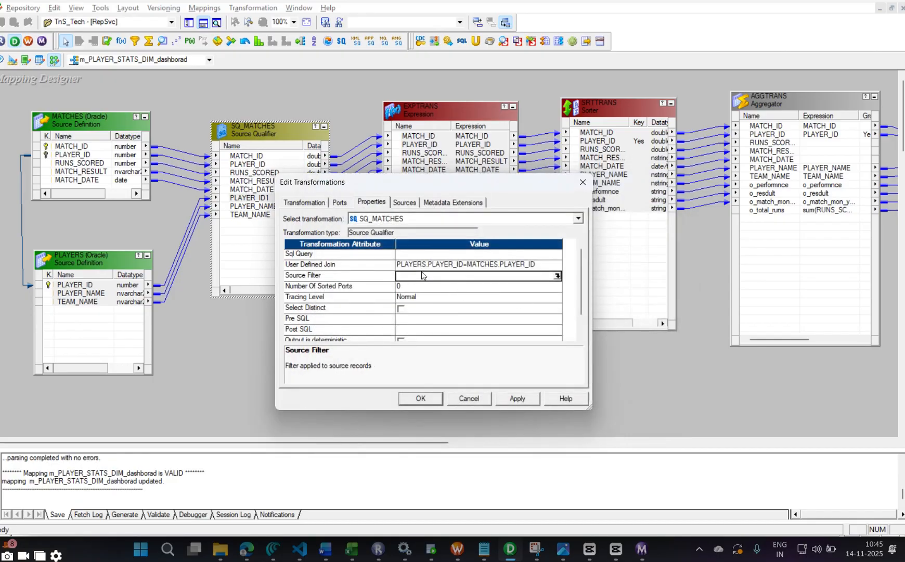
left_click(557, 276)
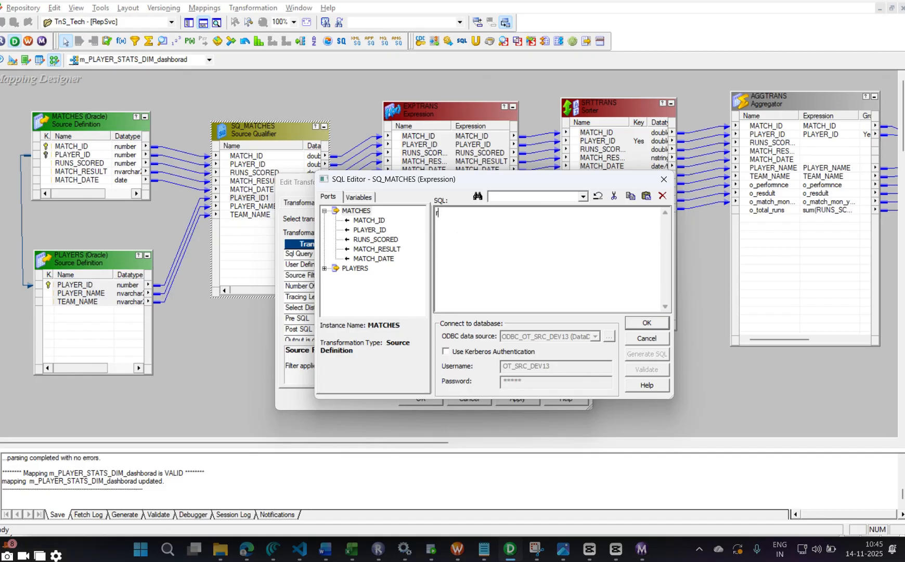
type("uns")
key("BackSpace")
key("BackSpace")
key("BackSpace")
key("BackSpace")
double_click(395, 239)
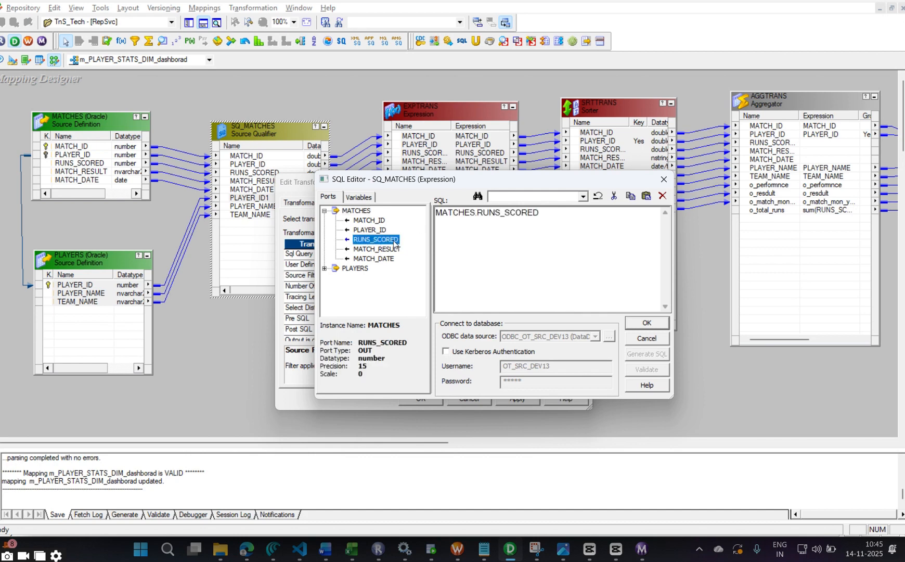
Remove the MATCHES prefix, complete the source filter as RUNS_SCORED>40, and apply the SQ_MATCHES changes.
double_click(478, 211)
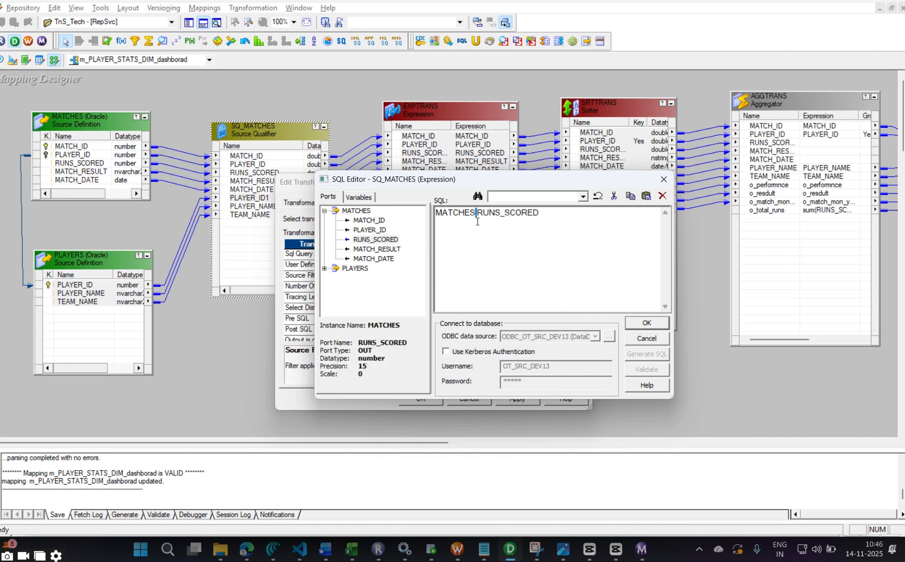
key("BackSpace")
key("BackSpace")
key("BackSpace")
key("BackSpace")
key("BackSpace")
key("BackSpace")
key("BackSpace")
key("BackSpace")
left_click(523, 212)
type(">40")
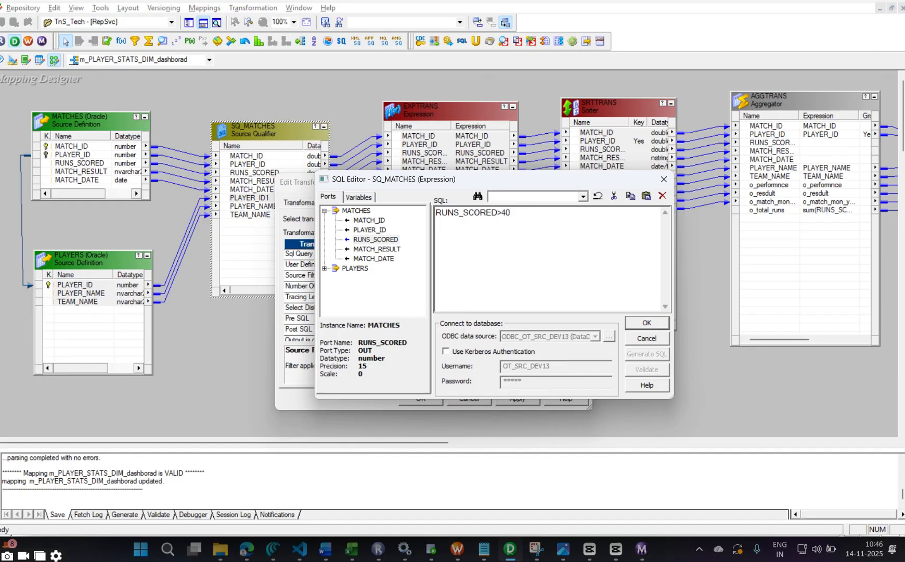
left_click(652, 324)
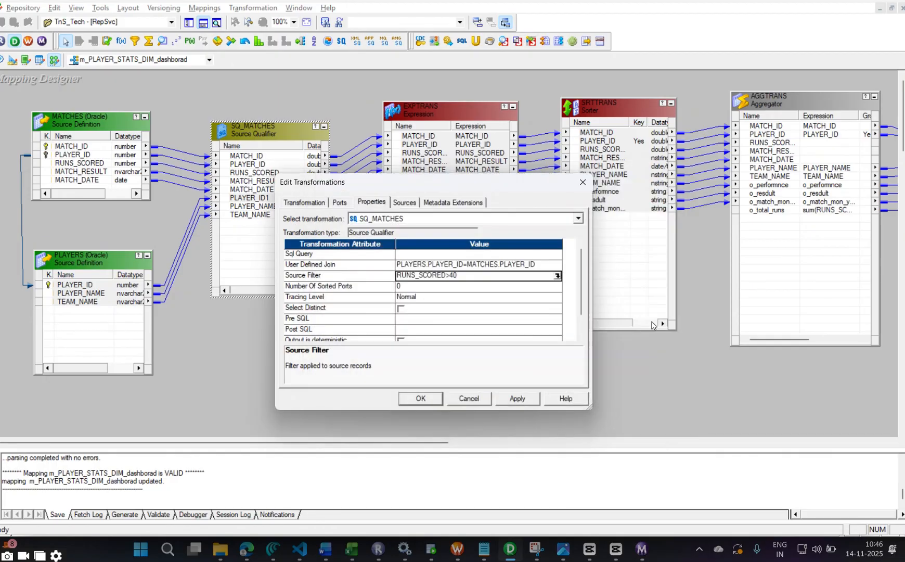
left_click(520, 399)
left_click(420, 398)
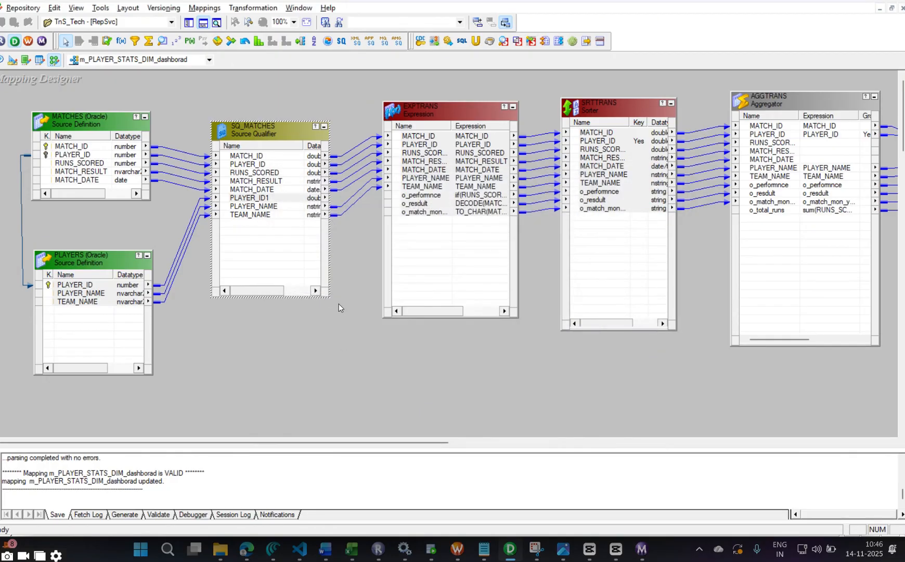
Switch to the Workflow Manager and refresh the mapping of the s_m_PLAYER_STATS_DIM_dashborad session in the Task Developer.
left_click(456, 549)
left_click(308, 86)
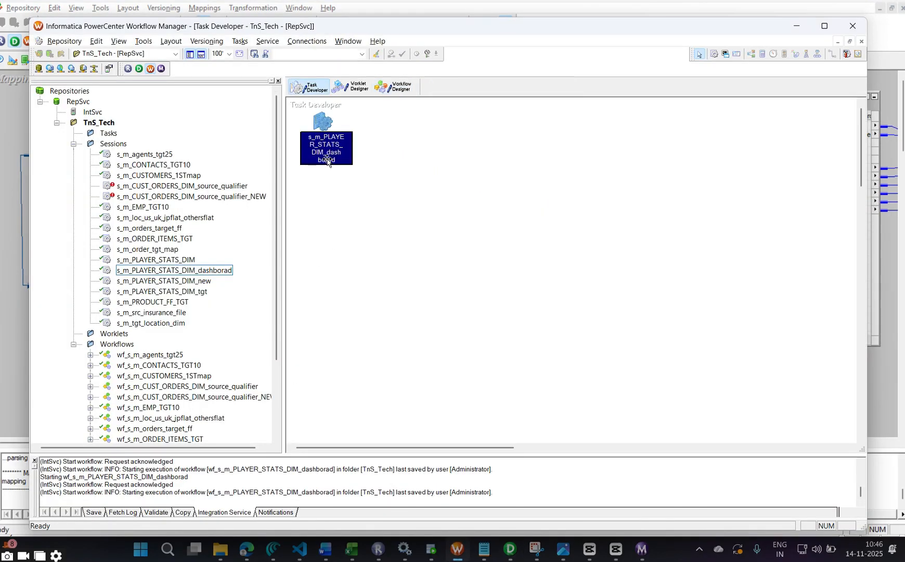
right_click(323, 124)
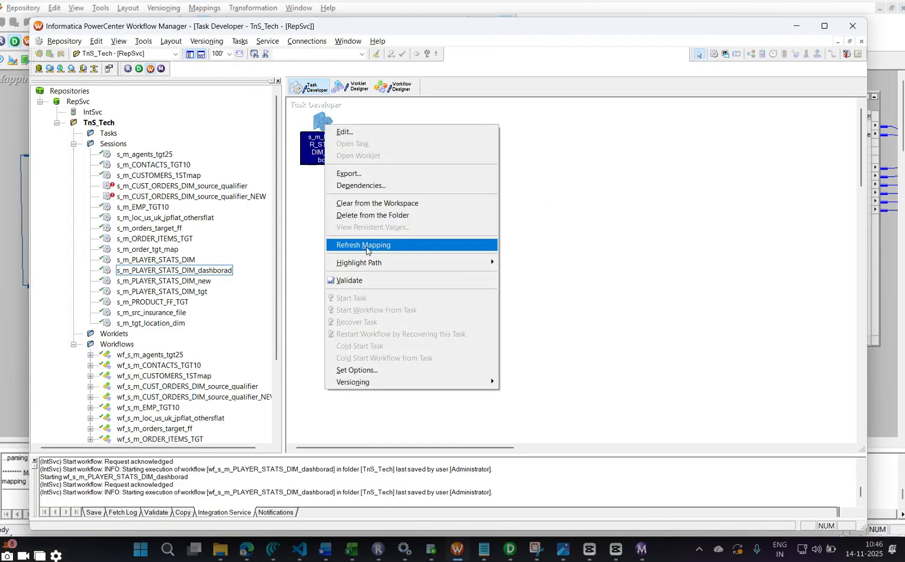
left_click(374, 254)
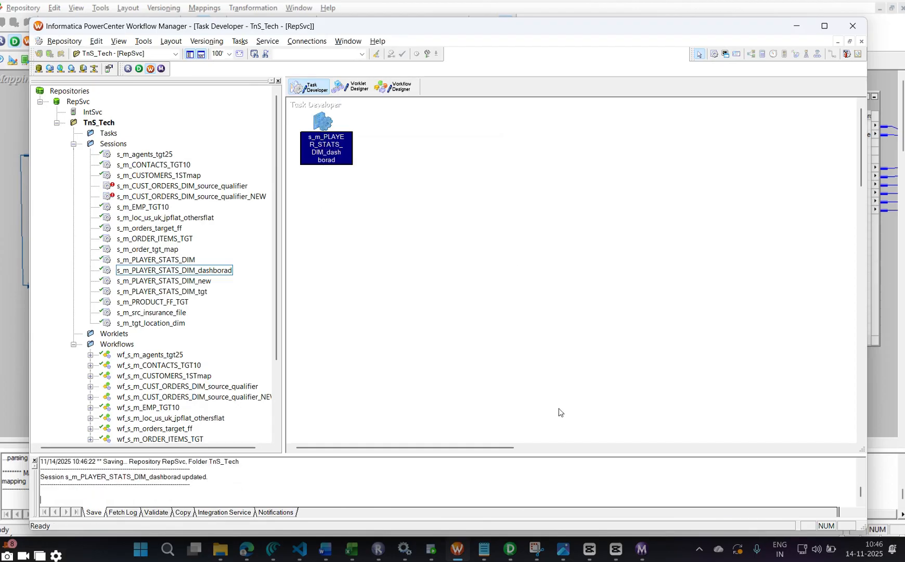
Switch to SQL Developer, truncate the PLAYER_STATS_DIM table and run the SELECT on it.
left_click(431, 549)
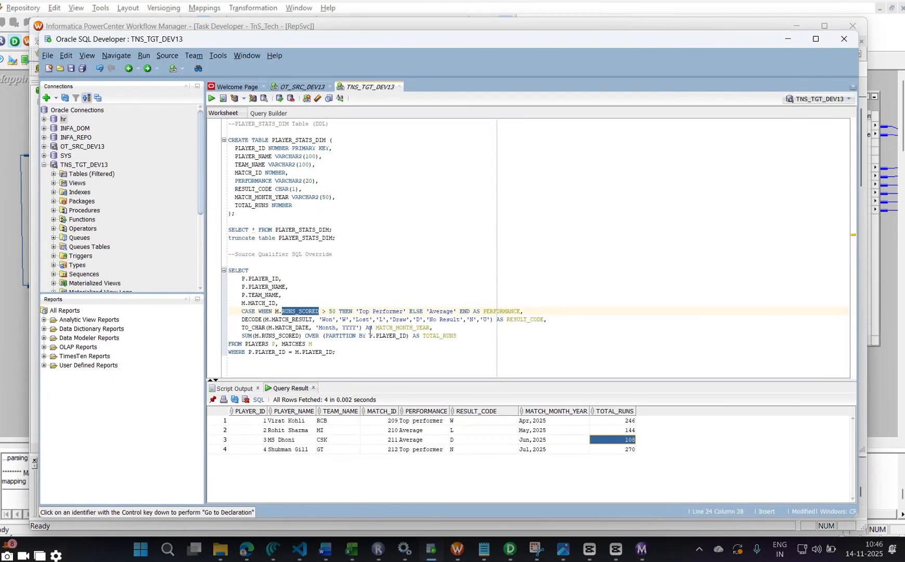
left_click(354, 237)
left_click(212, 98)
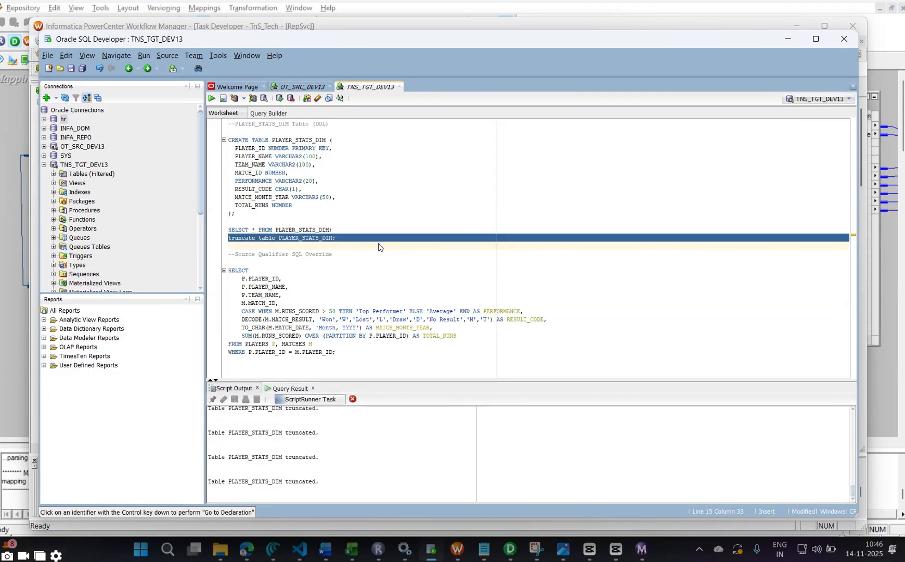
key("Up")
left_click(212, 97)
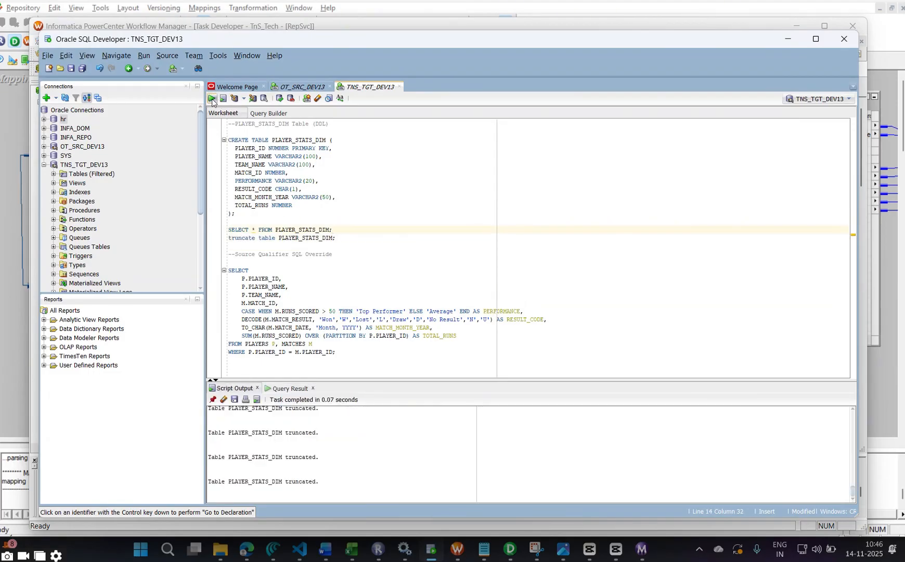
Switch to the Workflow Monitor and restart the latest wf_s_m_PLAYER_STATS_DIM_dashborad workflow run.
key("alt+Tab")
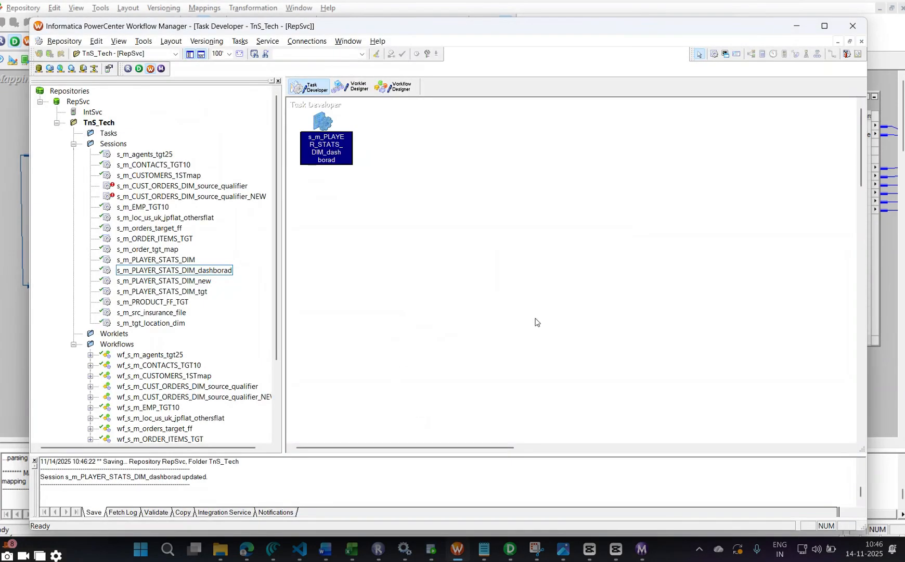
key("alt+Tab")
key("Tab")
key("Tab")
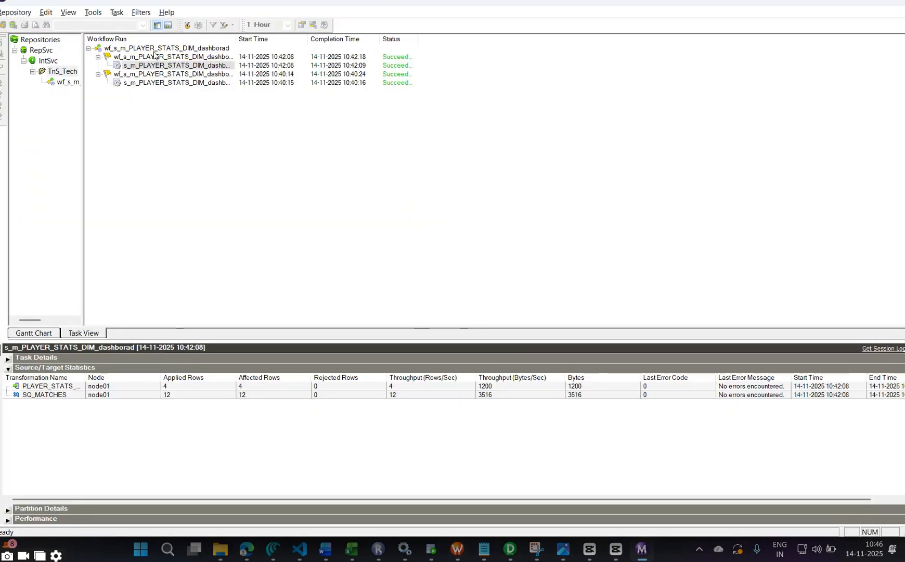
left_click(155, 51)
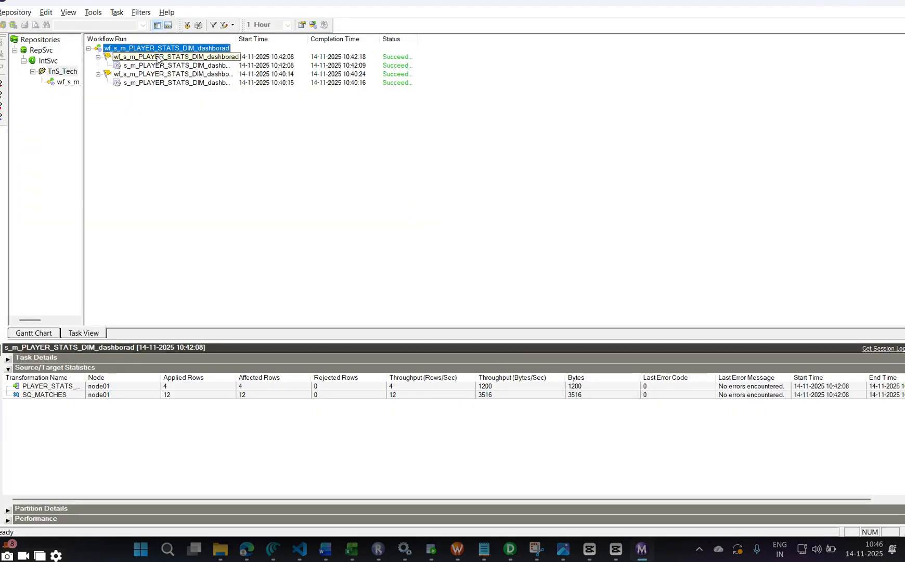
left_click(158, 58)
right_click(159, 59)
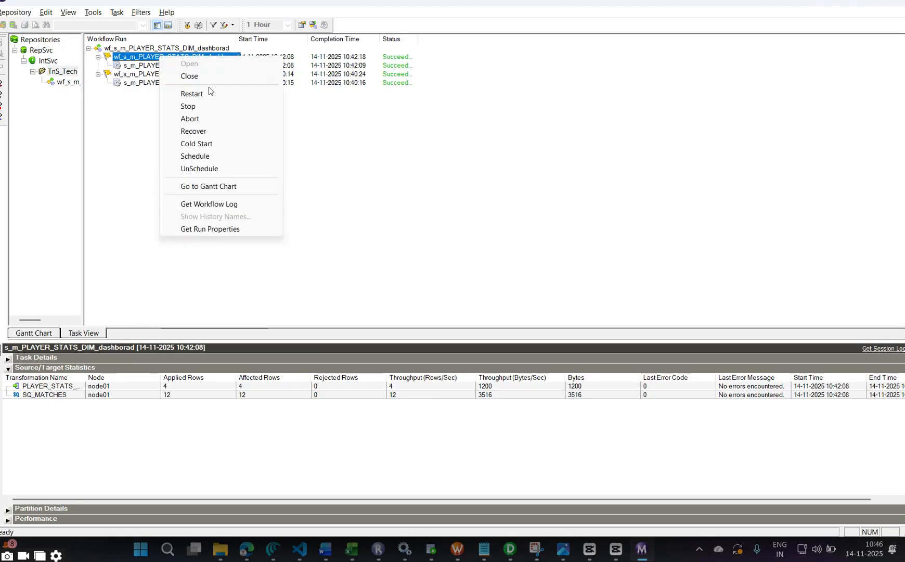
left_click(211, 94)
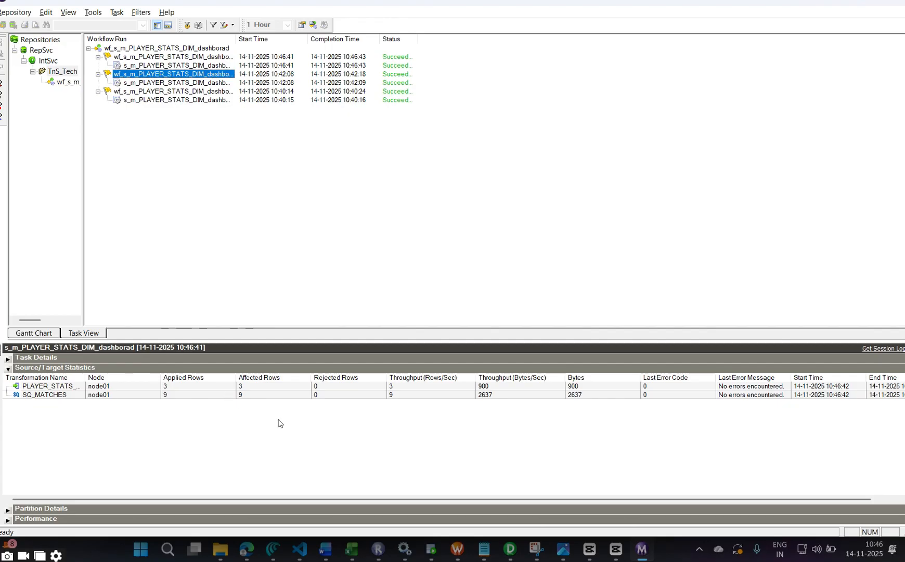
Switch to SQL Developer and examine the RUNS_SCORED values of the MATCHES query result in the OT_SRC_DEV13 worksheet.
mouse_move(439, 553)
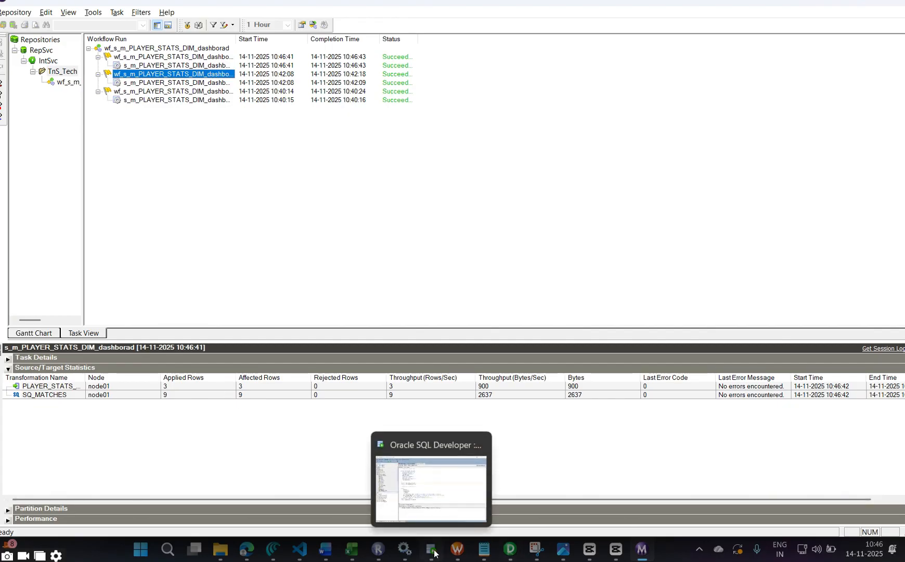
left_click(435, 553)
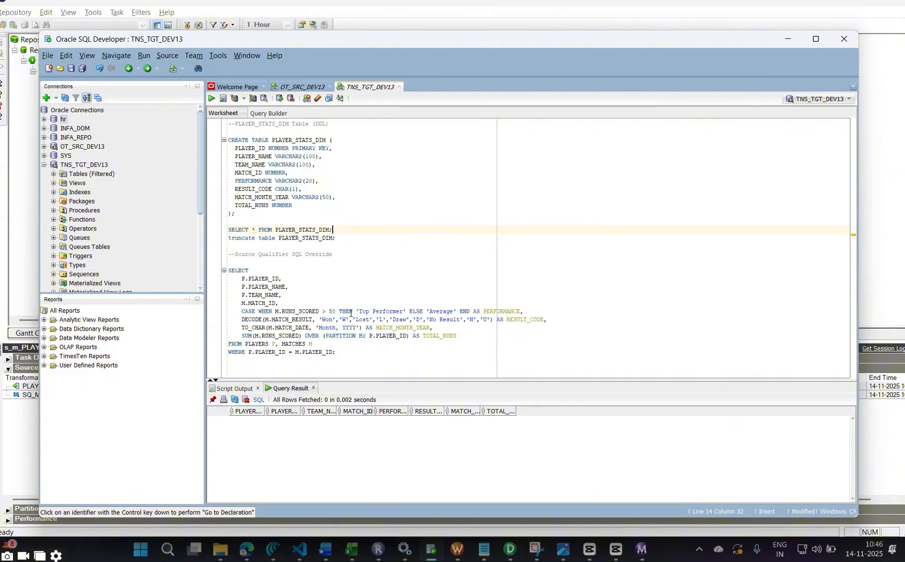
left_click(302, 86)
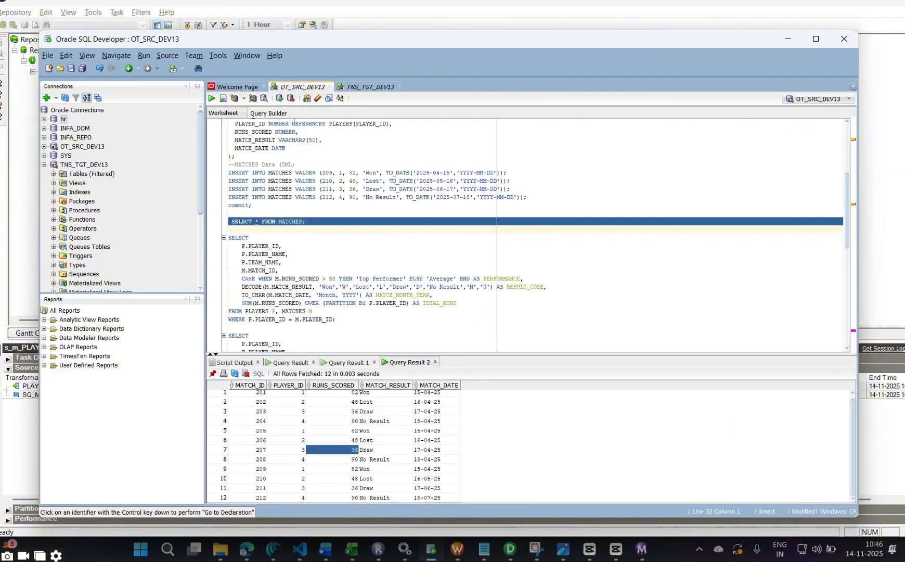
scroll(305, 181, "up", 2)
scroll(312, 188, "up", 1)
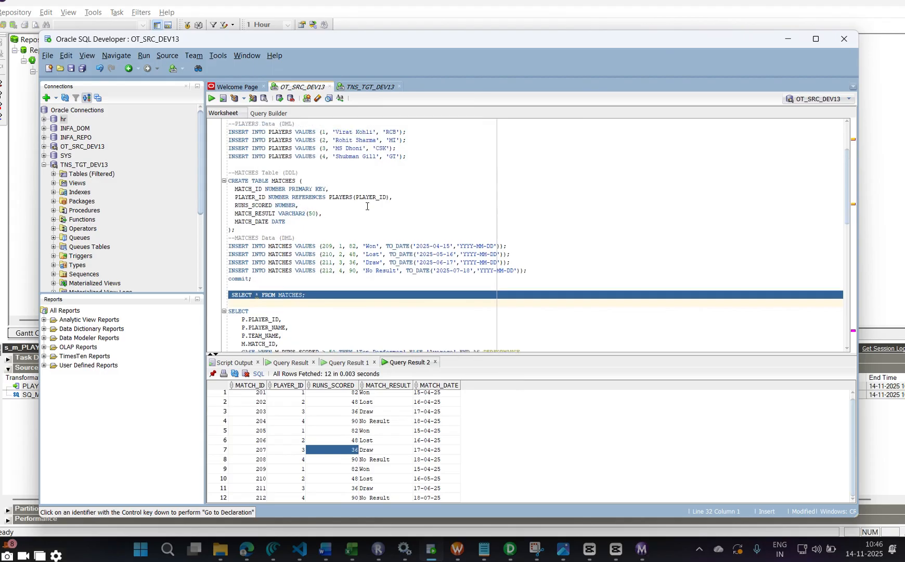
left_click(357, 402)
scroll(354, 414, "up", 1)
left_click(353, 414)
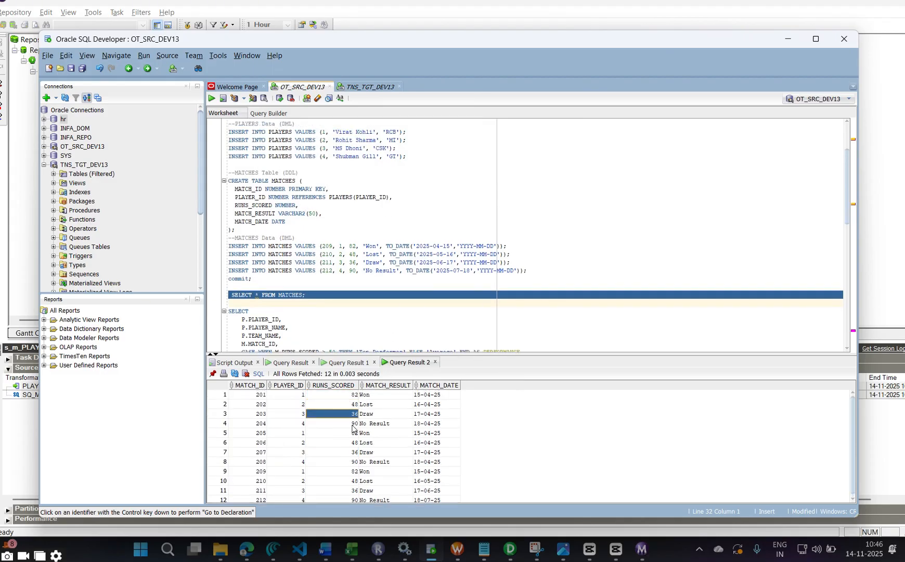
left_click(354, 423)
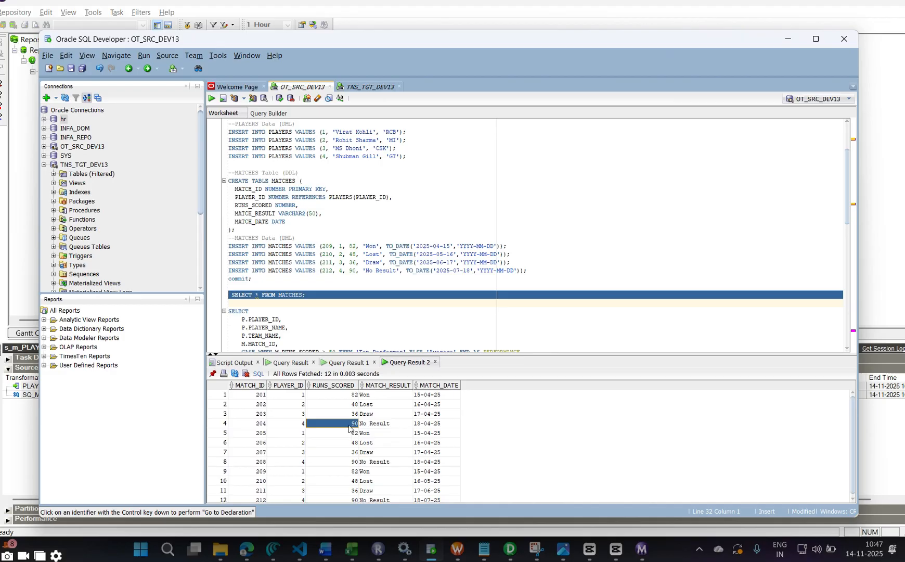
Run the SELECT on PLAYER_STATS_DIM in the TNS_TGT_DEV13 worksheet and check which players were loaded.
left_click(365, 87)
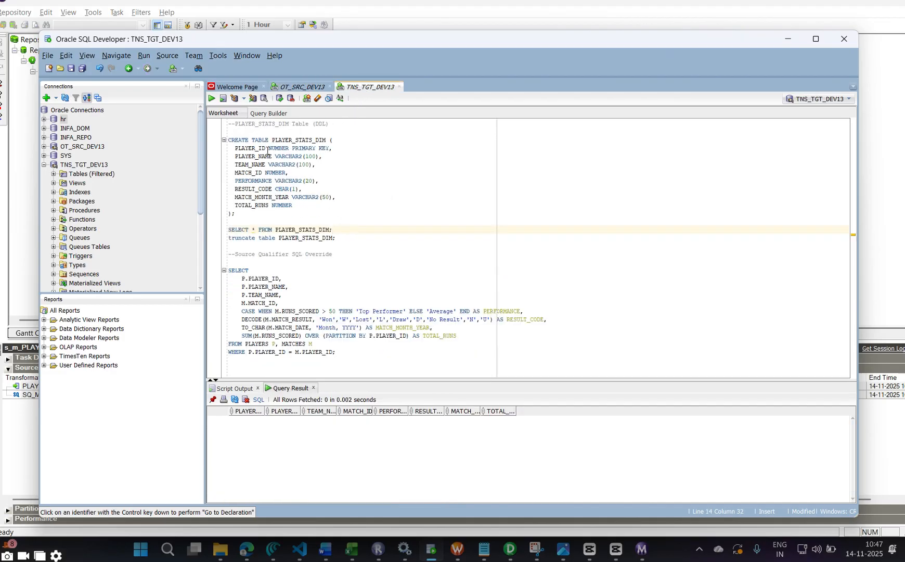
key("ctrl+Return")
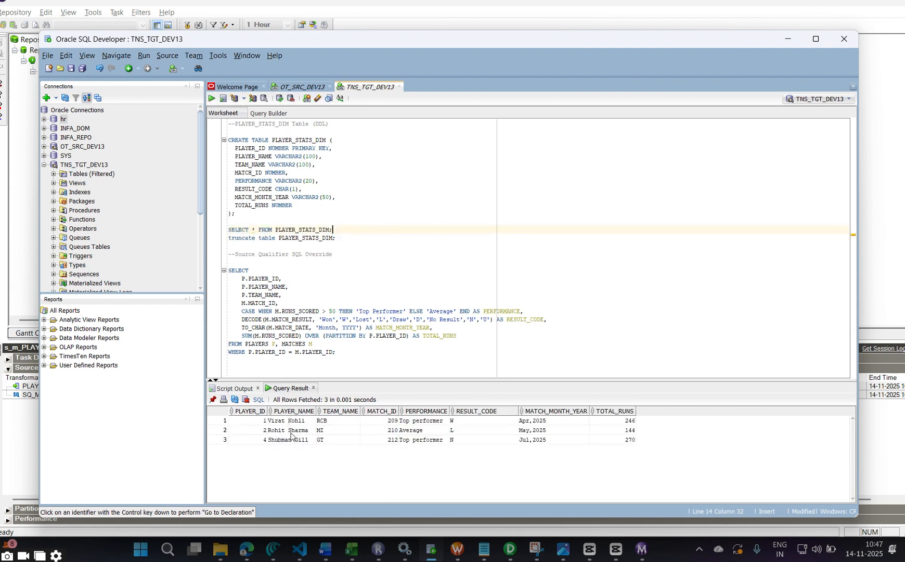
left_click(291, 439)
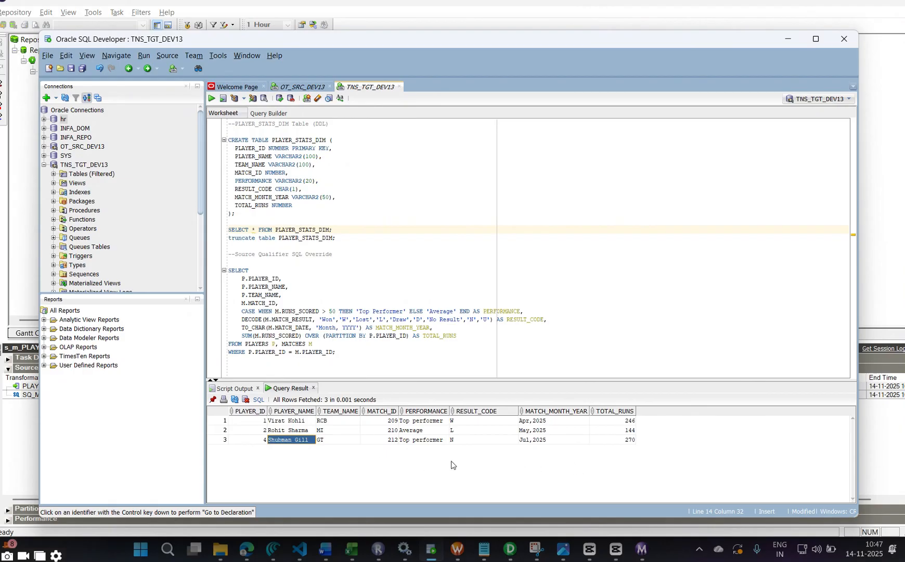
Switch to the Designer, set Number Of Sorted Ports to 2 in the SQ_MATCHES properties, and apply the change.
left_click(510, 548)
double_click(250, 197)
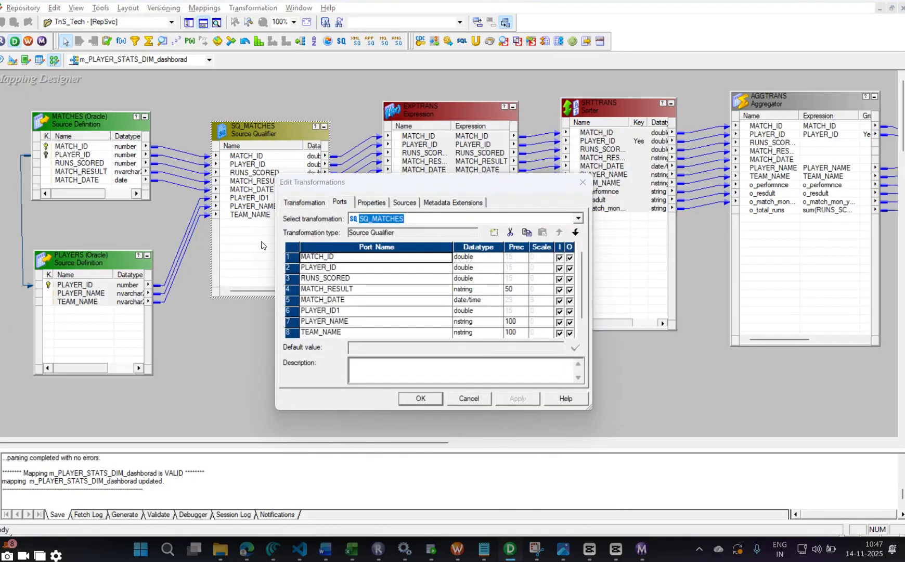
left_click(372, 203)
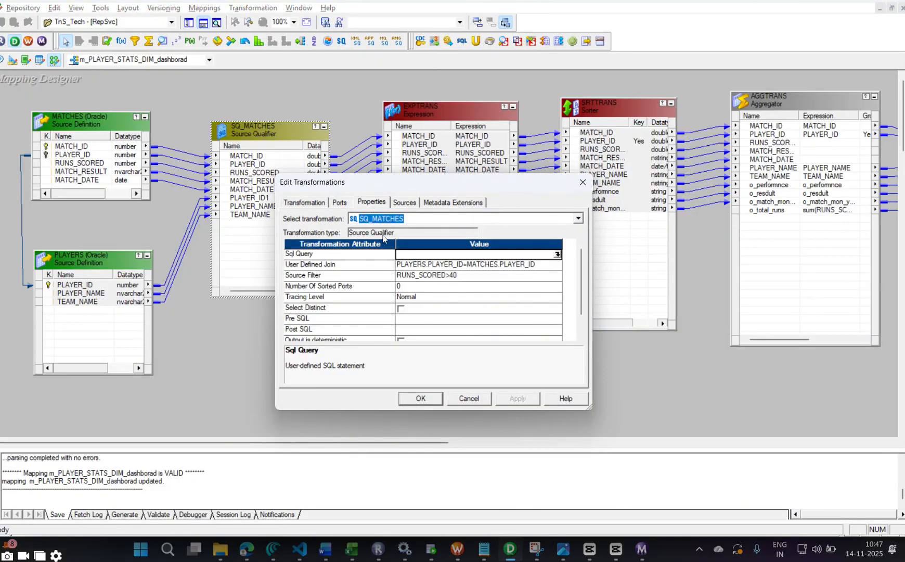
left_click(438, 276)
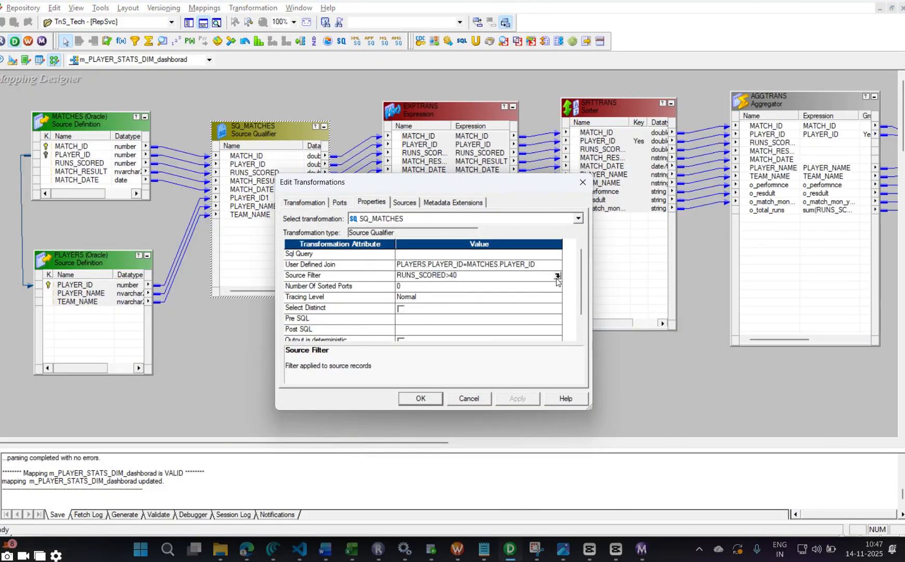
left_click(446, 286)
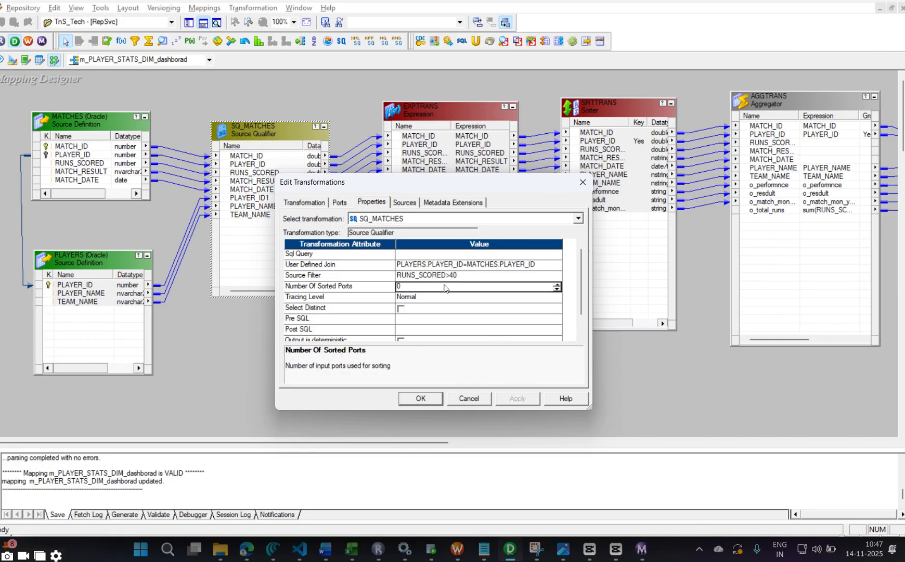
left_click(557, 285)
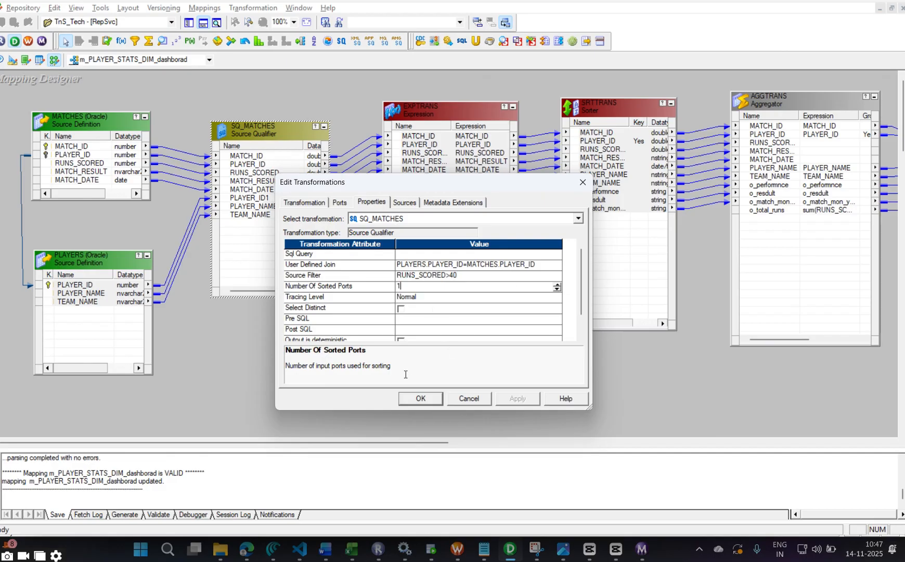
left_click(446, 309)
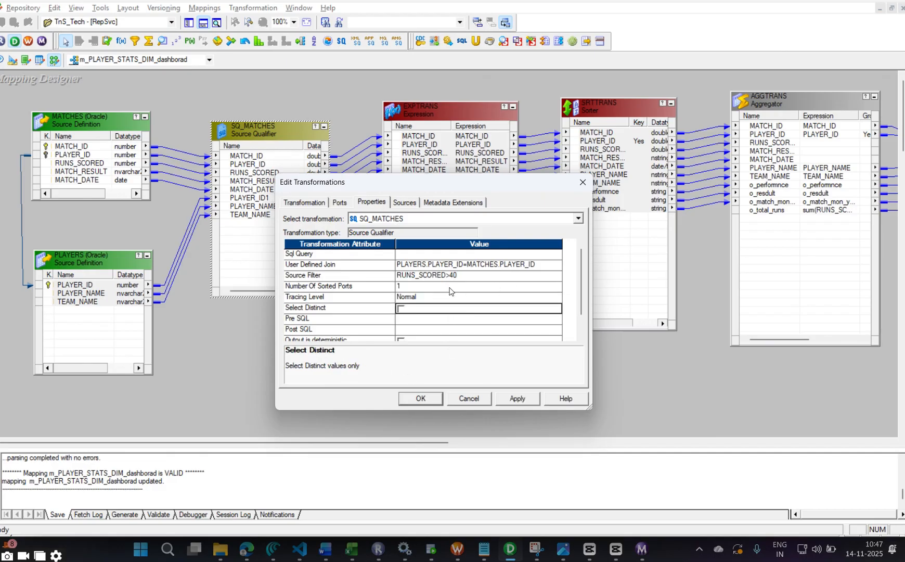
left_click(537, 288)
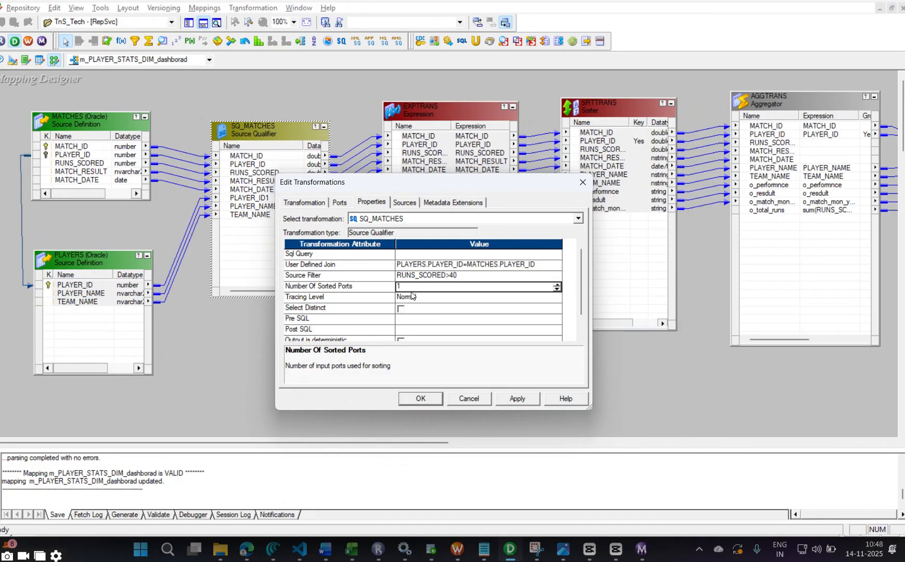
left_click(558, 290)
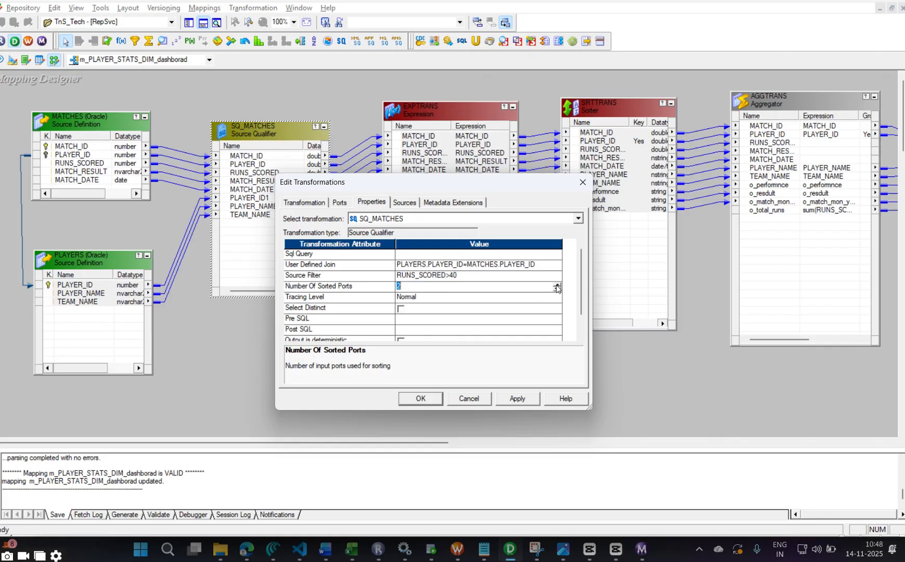
left_click(516, 398)
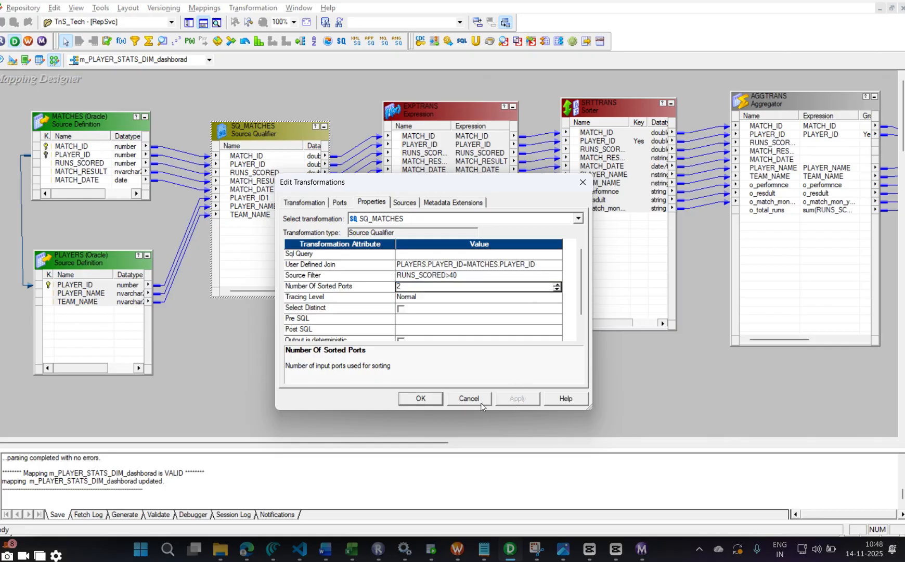
left_click(422, 399)
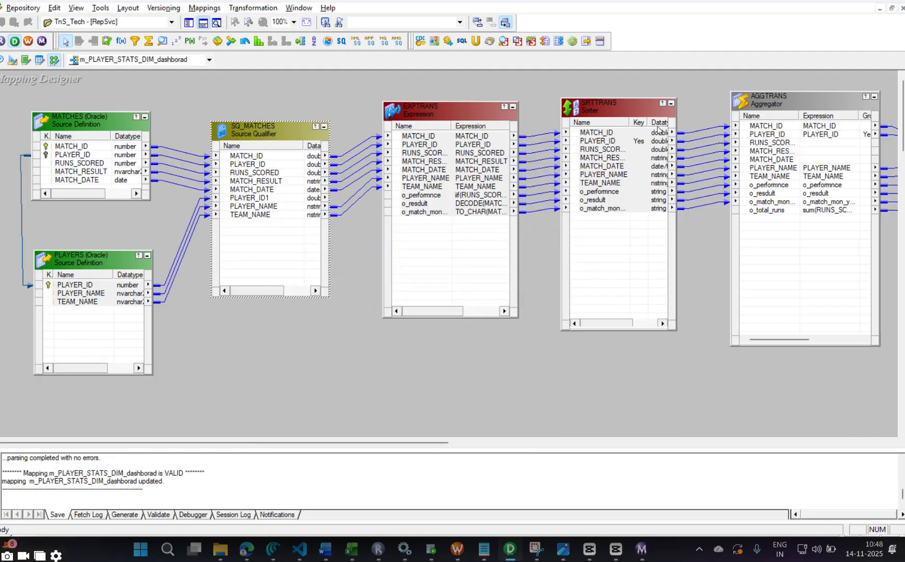
Delete the SRTTRANS Sorter transformation from the m_PLAYER_STATS_DIM_dashborad mapping.
left_click_drag(425, 445, 483, 444)
left_click(517, 107)
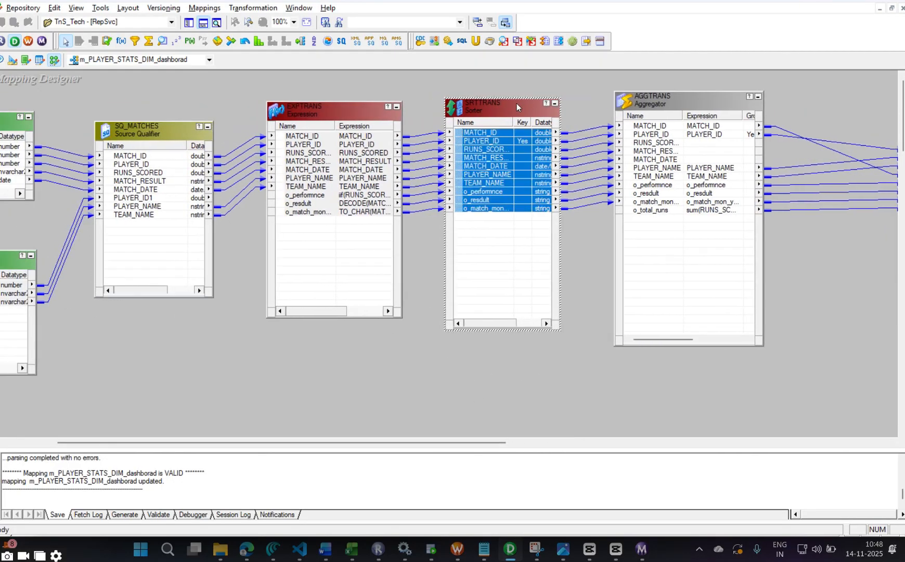
right_click(508, 105)
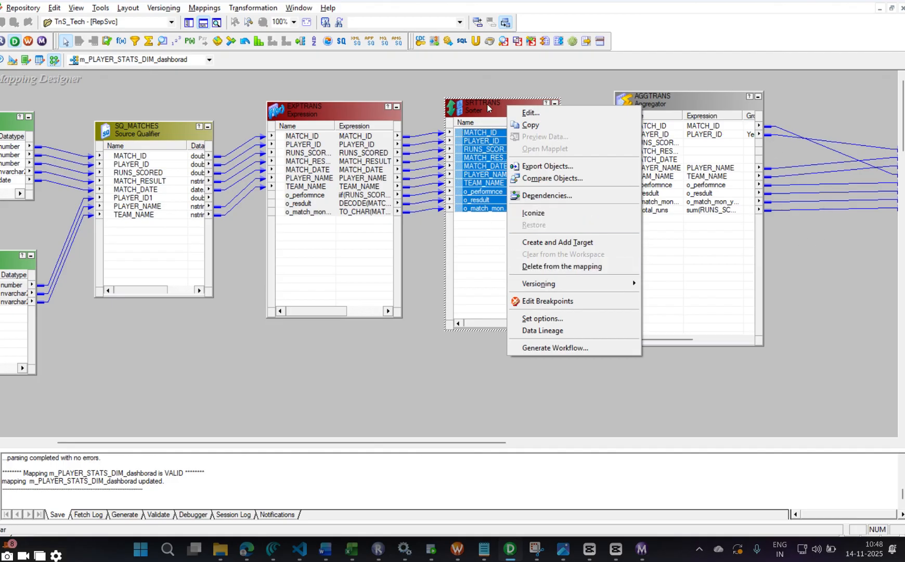
left_click(478, 115)
left_click(478, 115)
left_click(54, 8)
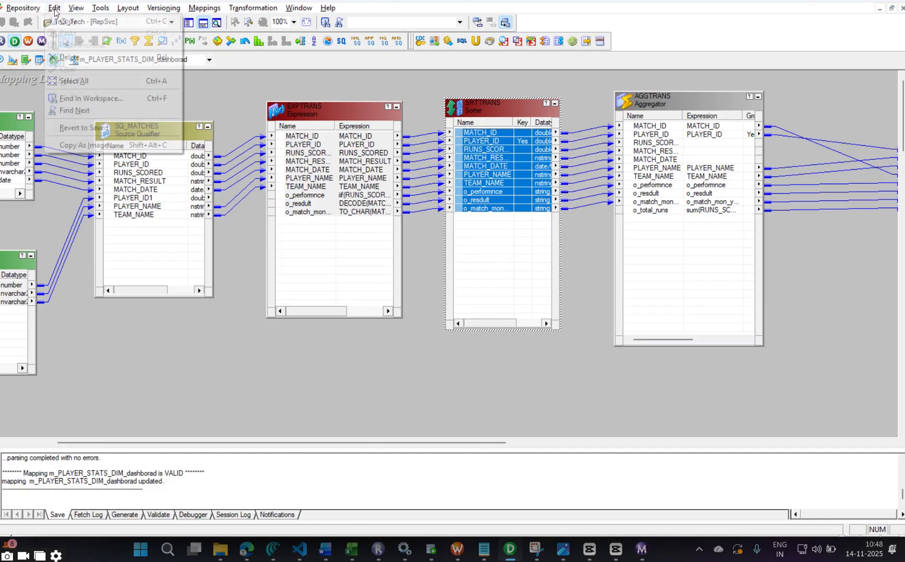
left_click(70, 57)
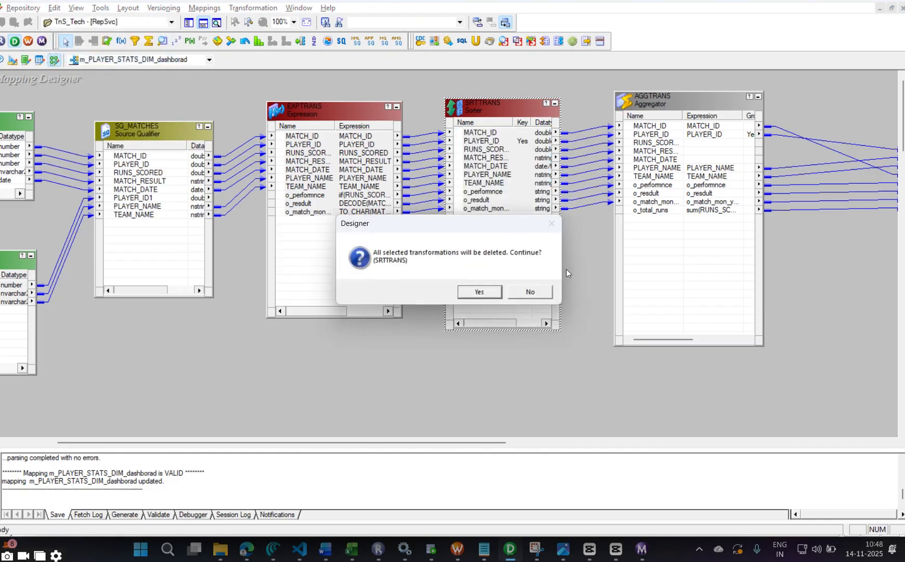
left_click(480, 293)
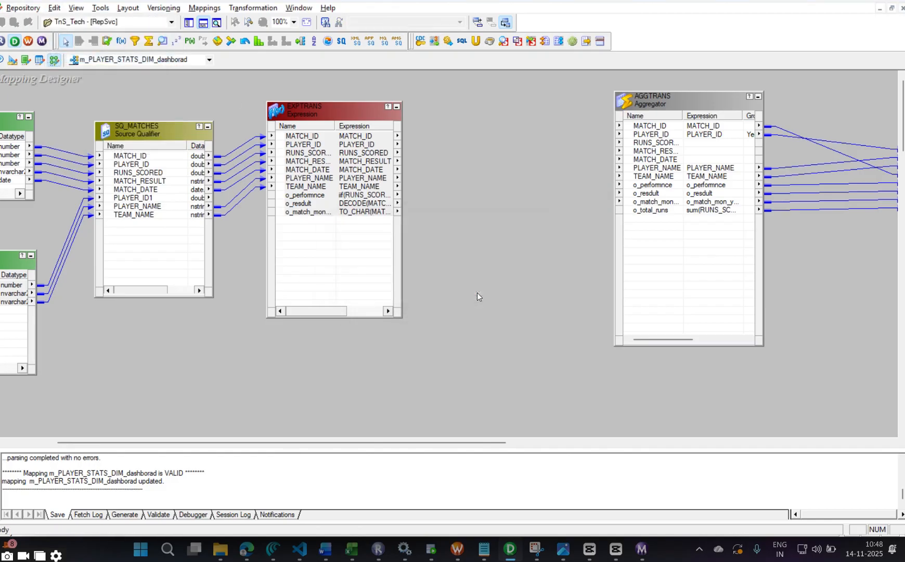
Link all EXPTRANS ports, from MATCH_ID to the match month port, directly to the matching AGGTRANS input ports.
left_click(319, 136)
right_click(319, 135)
left_click(368, 148)
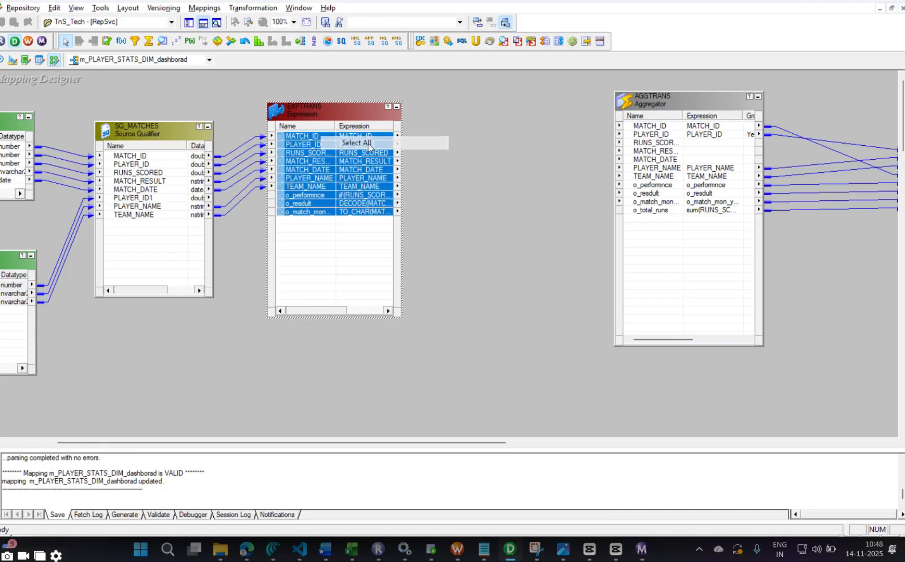
left_click_drag(314, 142, 656, 130)
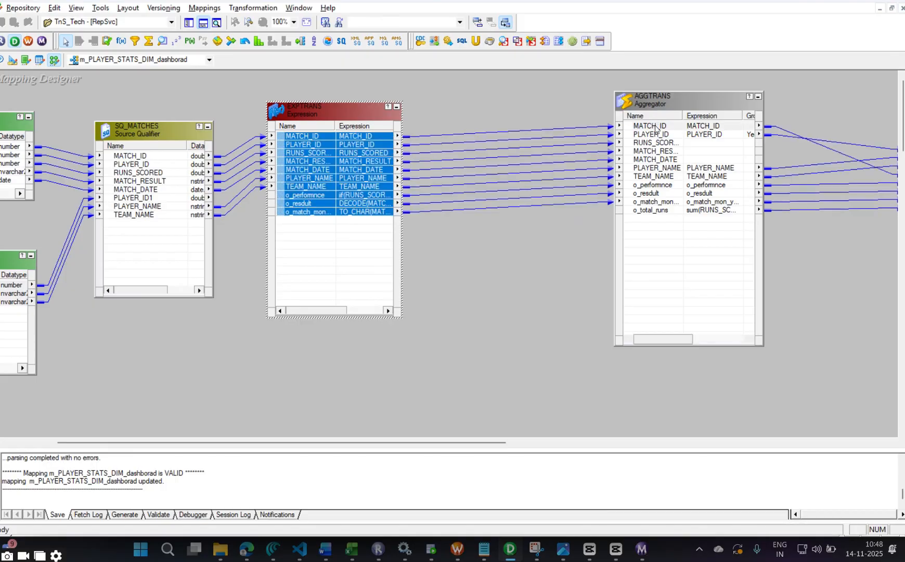
Check the Sorted Input setting in the properties of the AGGTRANS Aggregator and close its editor.
double_click(652, 238)
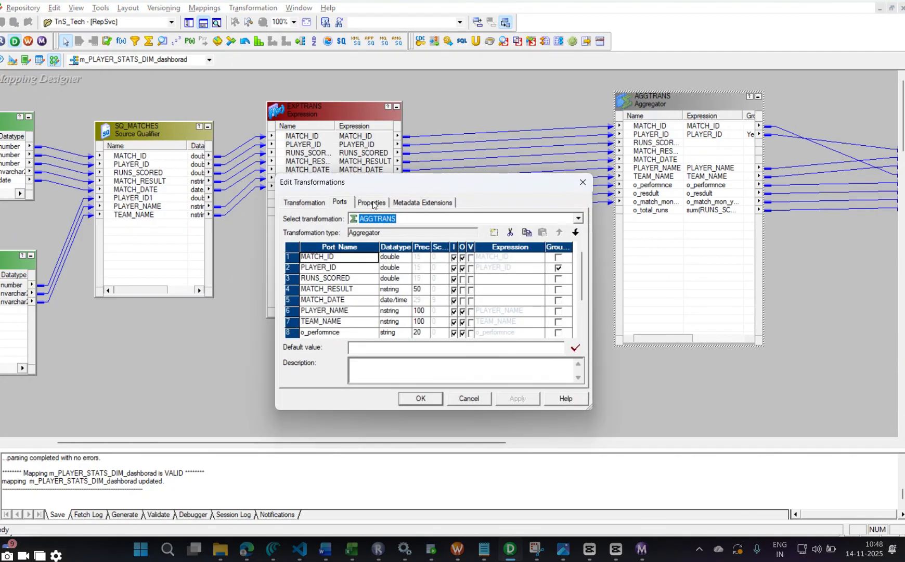
left_click(373, 204)
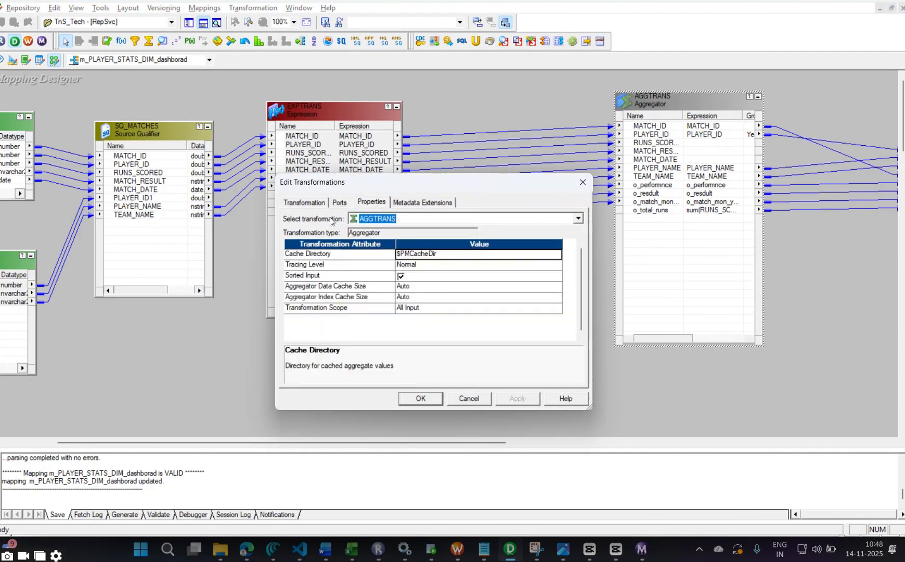
left_click(439, 399)
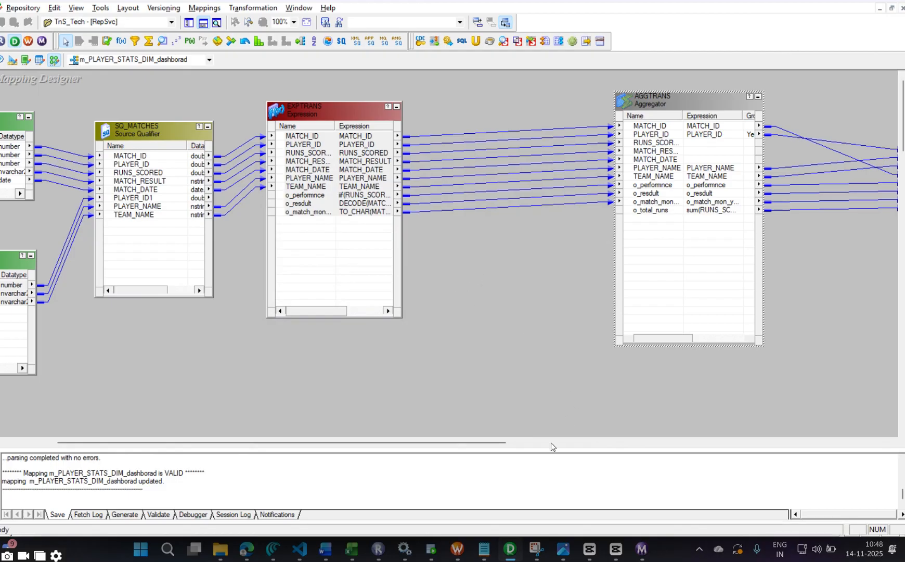
Switch to SQL Developer, truncate the PLAYER_STATS_DIM table, and query all its rows.
left_click(431, 549)
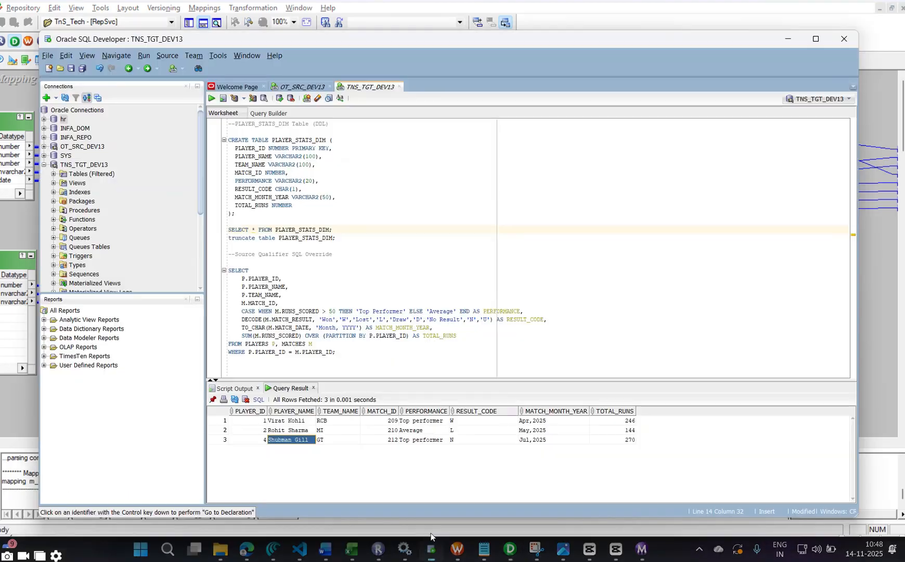
left_click(341, 238)
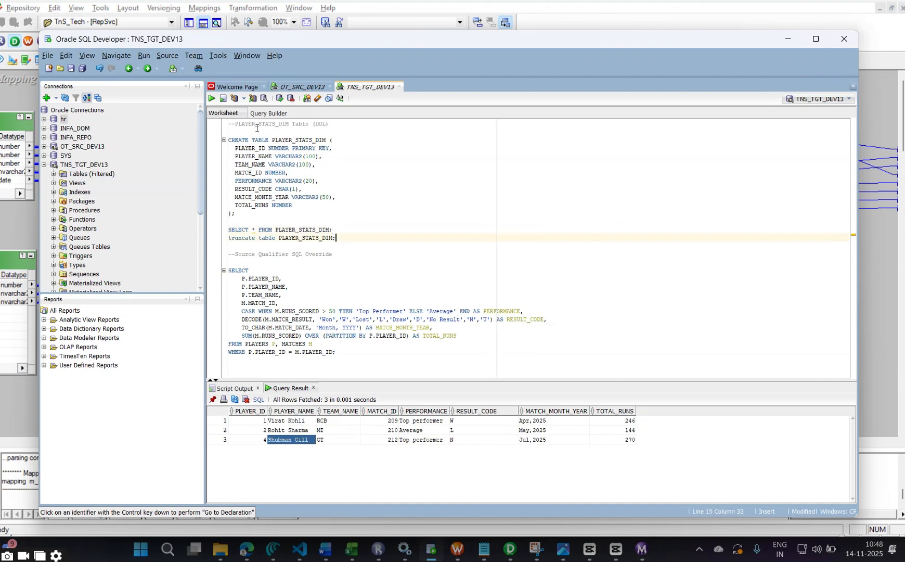
left_click(212, 100)
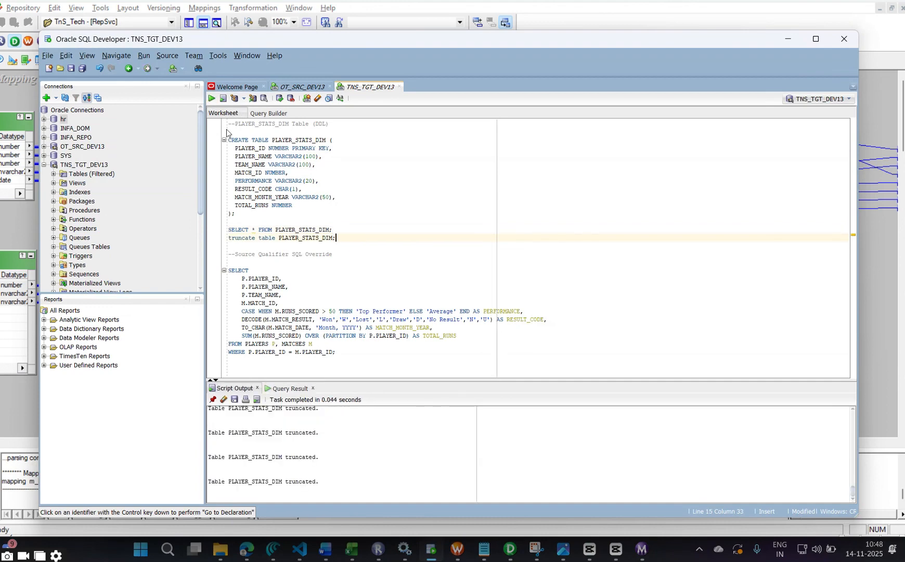
left_click(341, 231)
left_click(212, 99)
Return to the Designer and save the m_PLAYER_STATS_DIM_dashborad mapping.
key("alt+Tab")
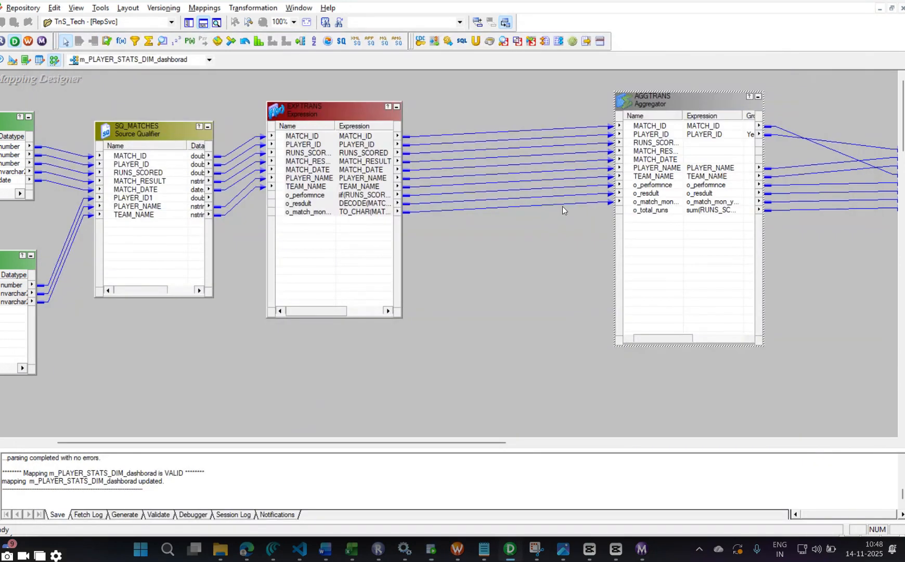
key("ctrl+s")
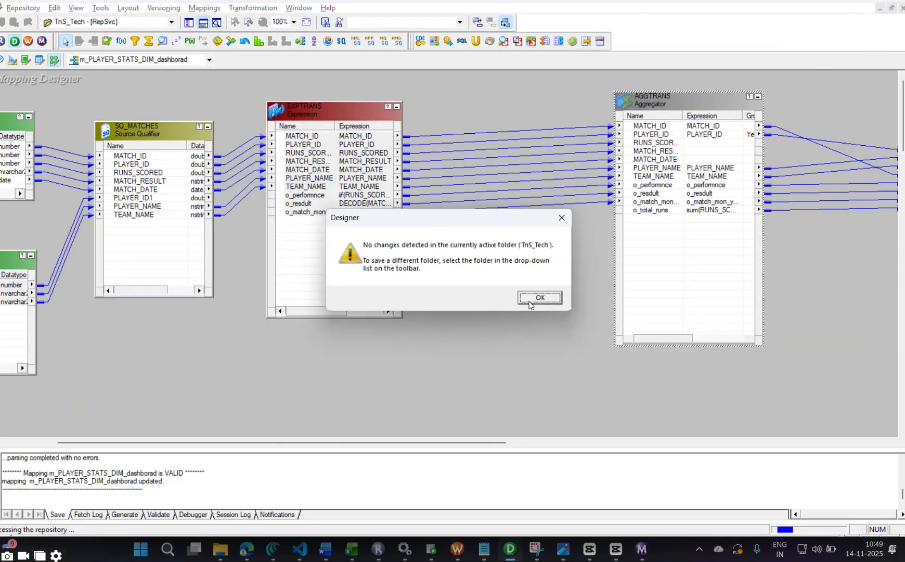
left_click(532, 299)
Switch to the Workflow Manager, refresh the mapping of session s_m_PLAYER_STATS_DIM_dashborad, and save the session.
left_click(457, 549)
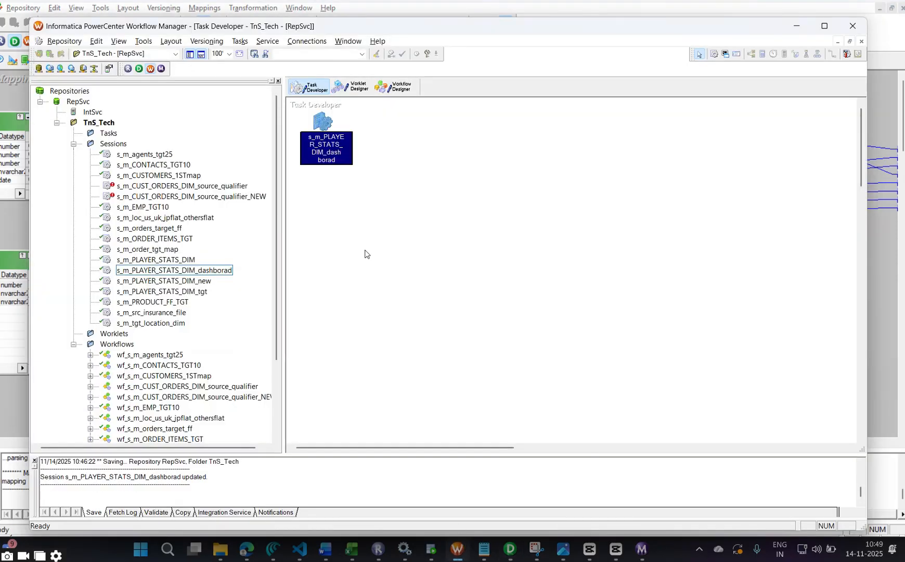
left_click(323, 133)
right_click(378, 129)
left_click(309, 218)
right_click(318, 126)
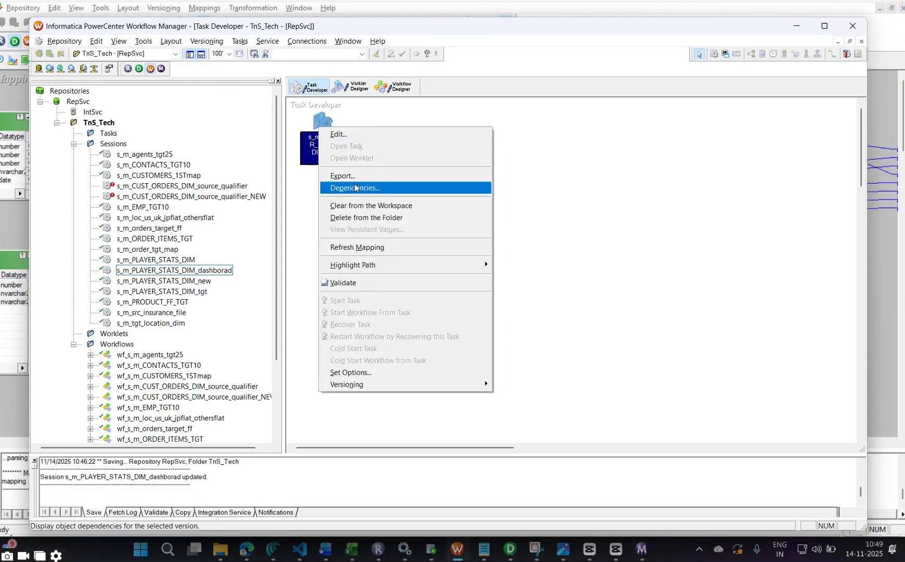
left_click(367, 247)
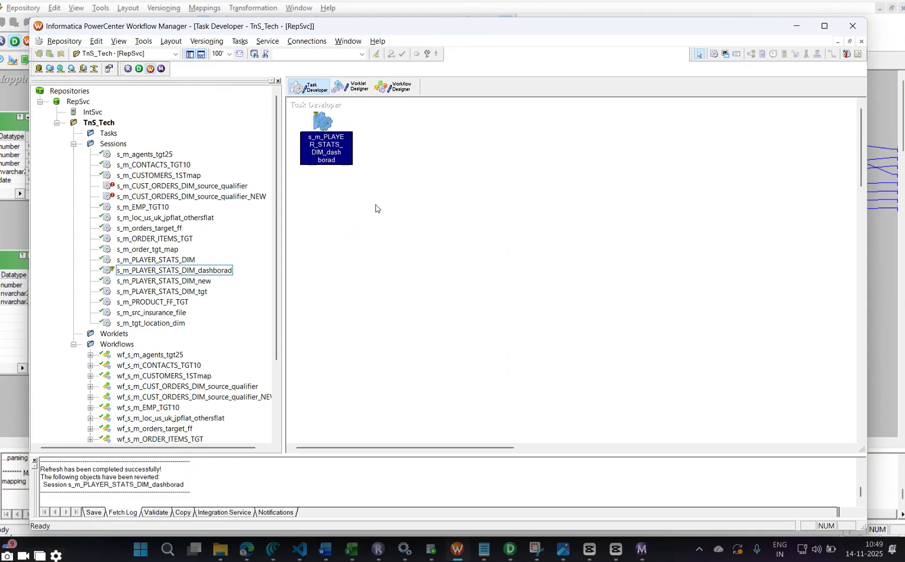
key("ctrl+s")
Display the workflow in the Workflow Designer, then restart wf_s_m_PLAYER_STATS_DIM_dashborad from the Workflow Monitor.
left_click(394, 86)
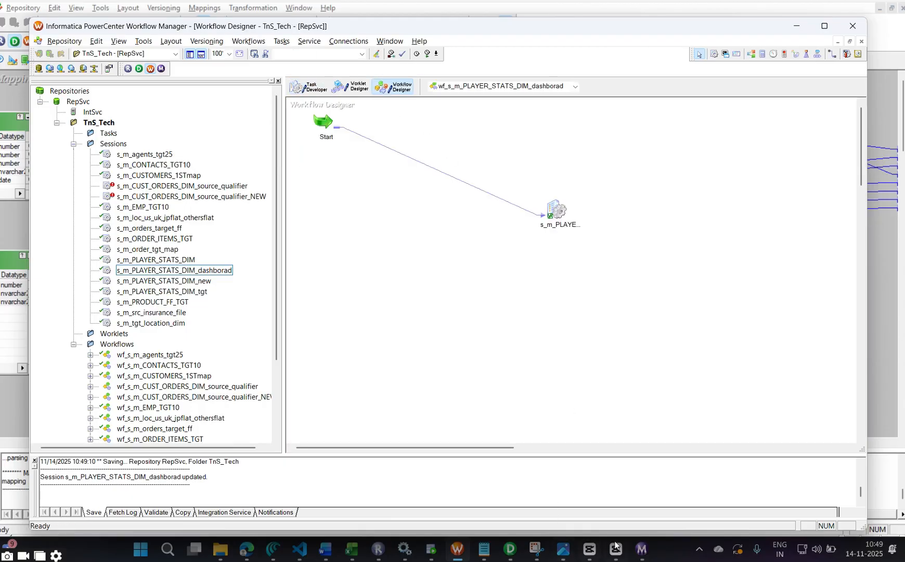
left_click(642, 549)
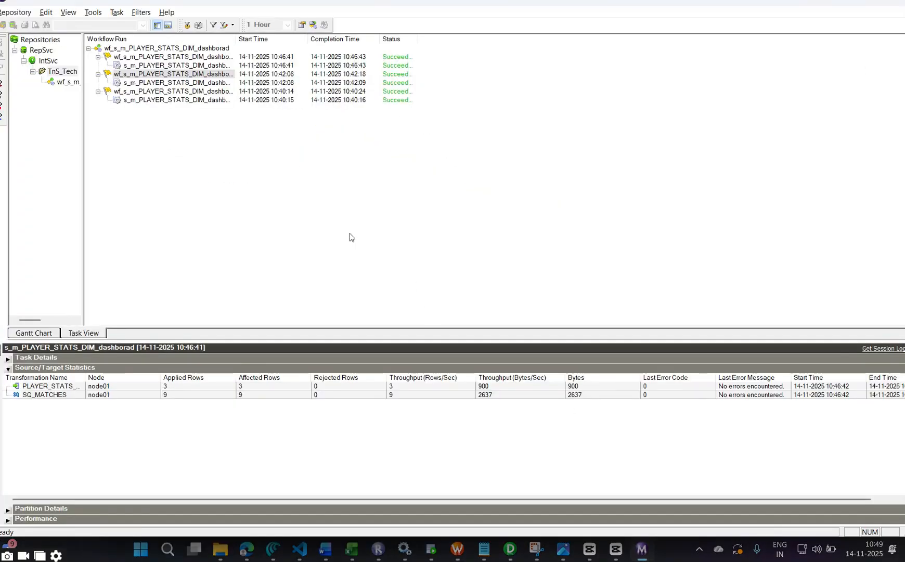
left_click(150, 74)
right_click(156, 57)
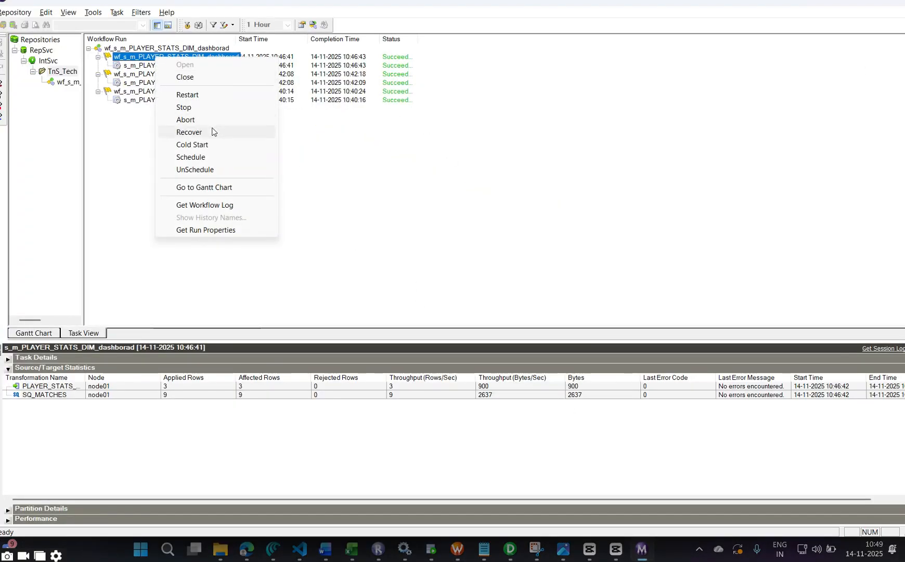
left_click(193, 94)
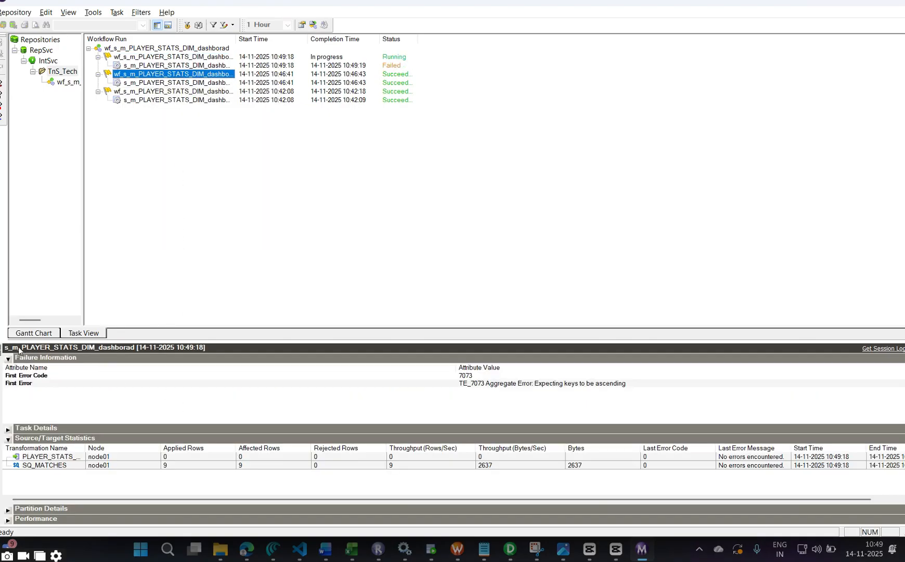
Collapse the failure information and examine the failed session's log around the TE_7073 error and its input row data.
left_click(8, 358)
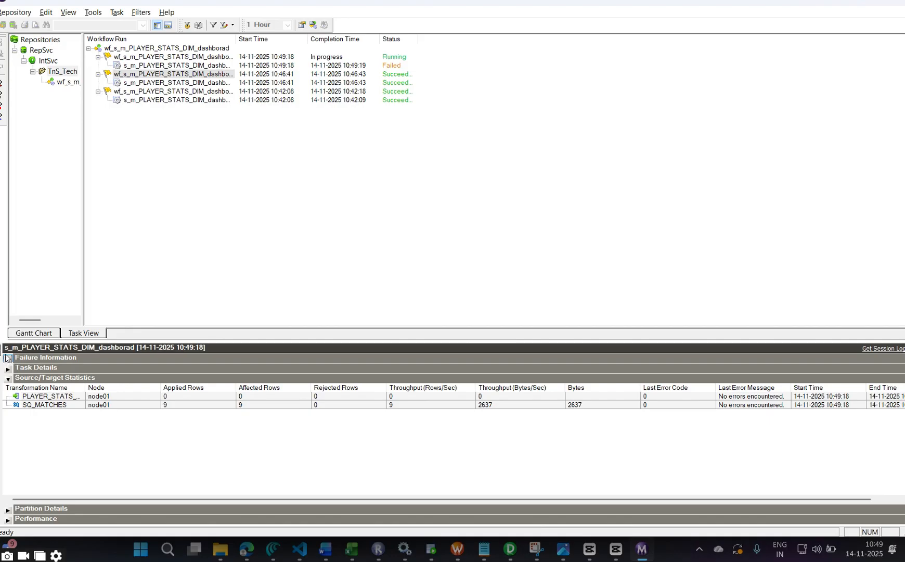
left_click(191, 65)
right_click(192, 70)
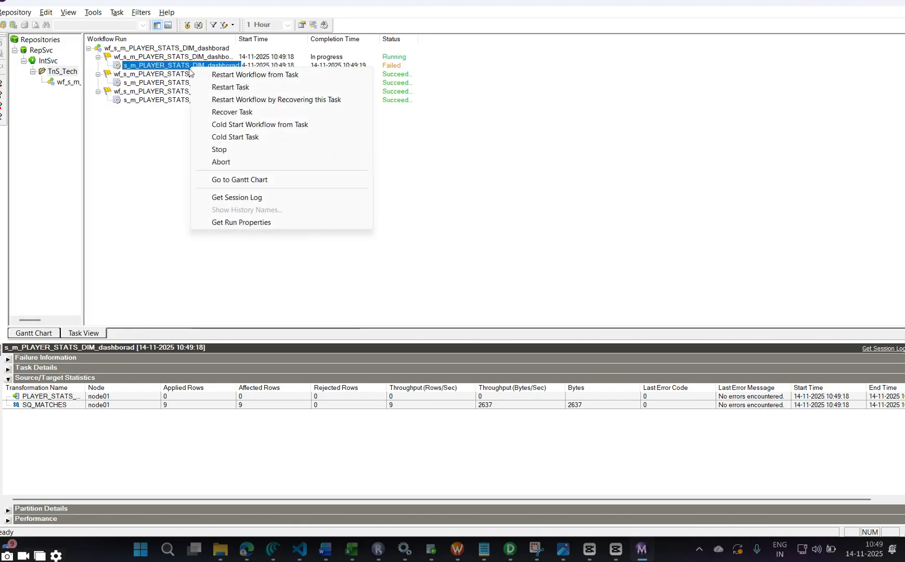
left_click(264, 196)
left_click(363, 27)
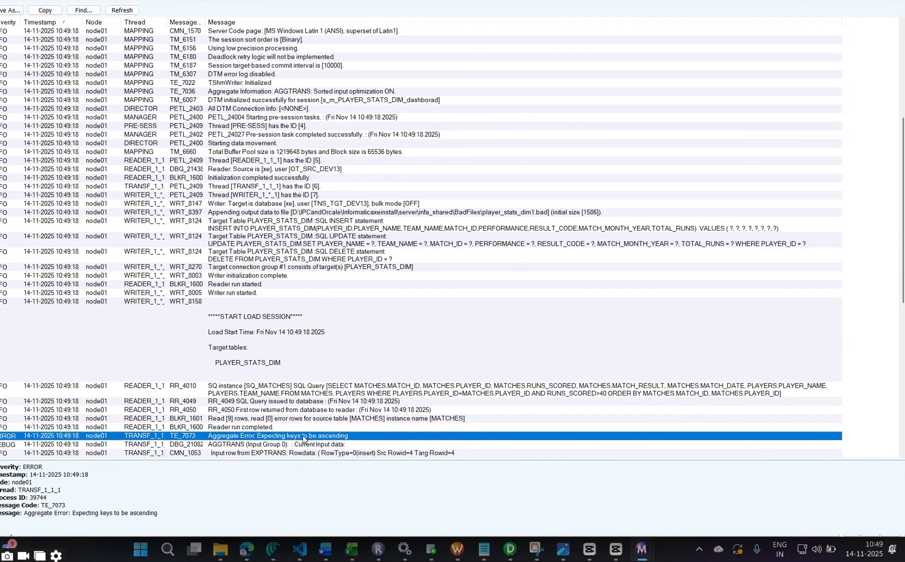
scroll(333, 439, "down", 1)
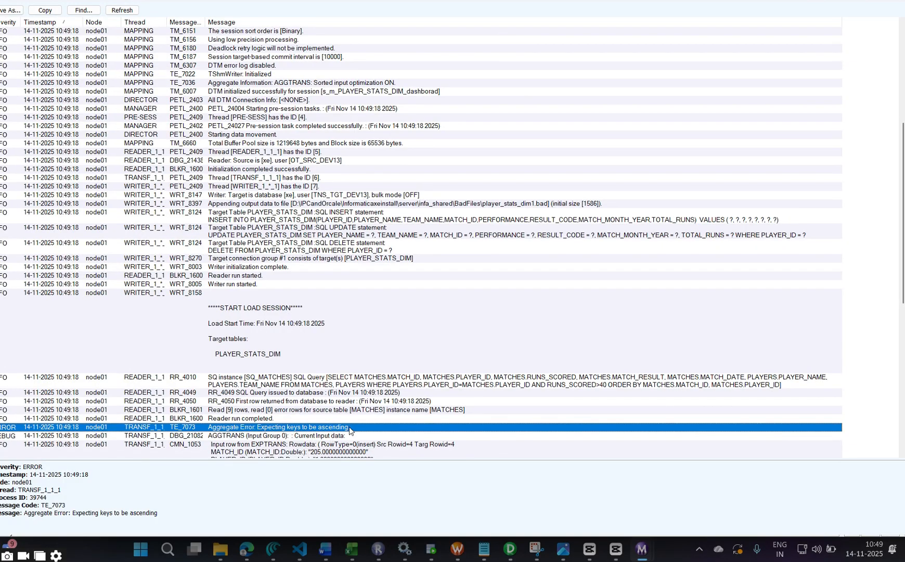
scroll(350, 430, "down", 5)
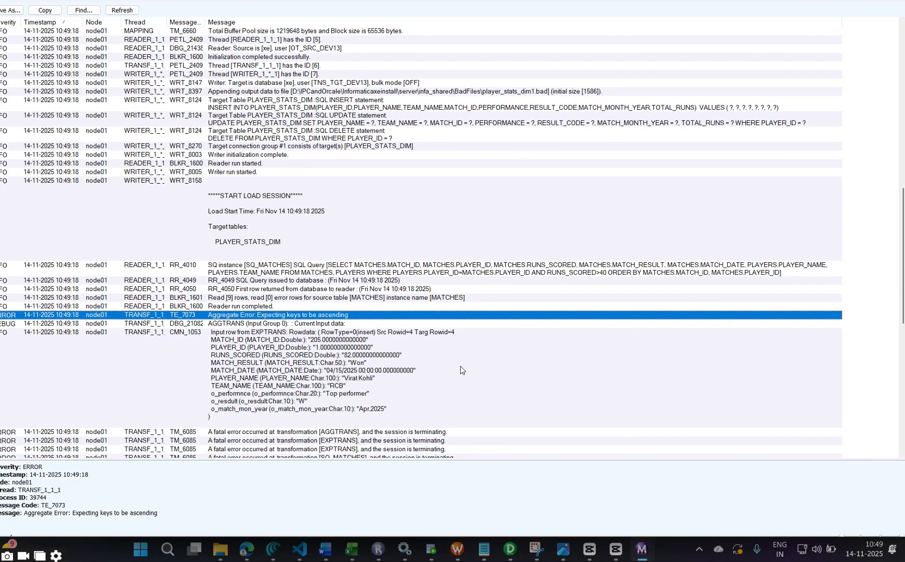
Switch to the Designer, enable Group By on the MATCH_ID port of the AGGTRANS Aggregator, and apply the change.
key("alt+Tab")
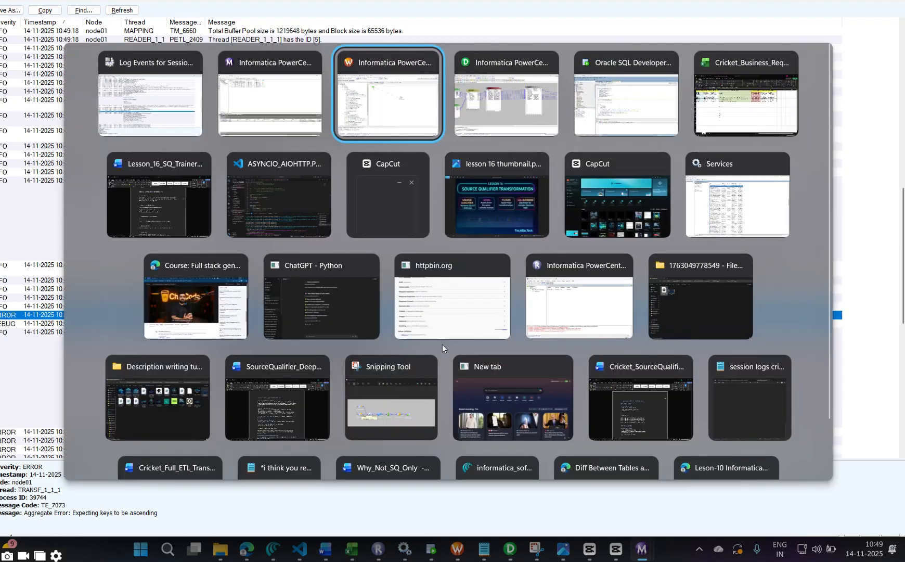
key("alt+Tab")
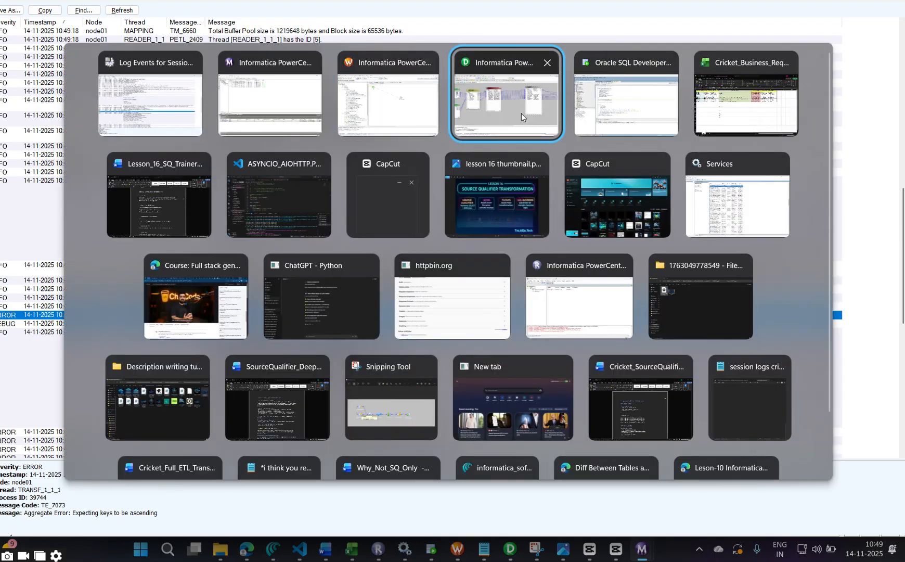
left_click(478, 103)
double_click(653, 210)
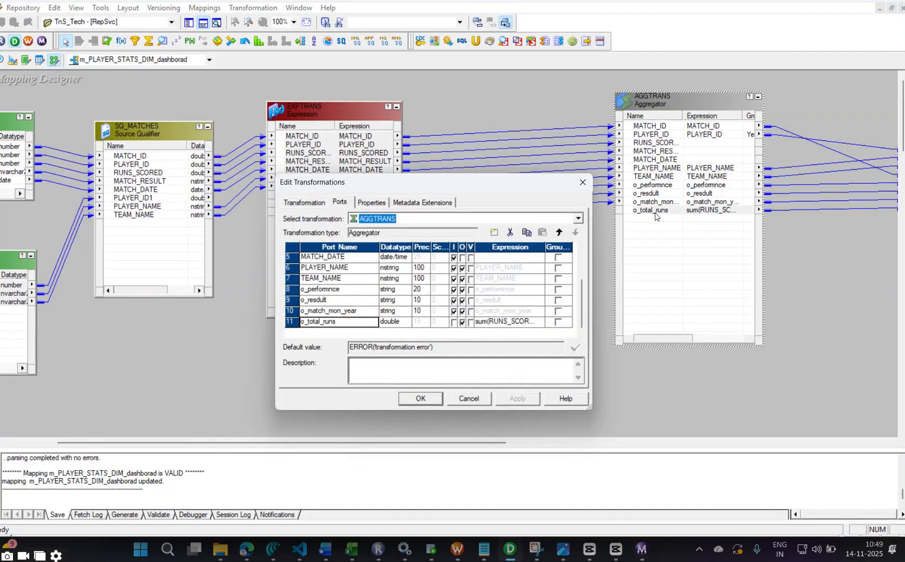
scroll(548, 286, "up", 2)
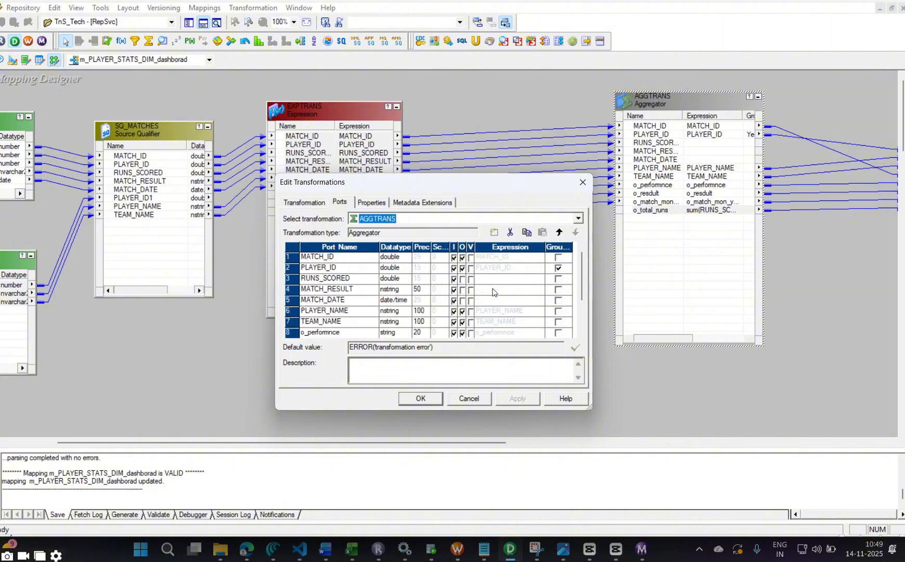
left_click(558, 257)
left_click(518, 399)
left_click(429, 399)
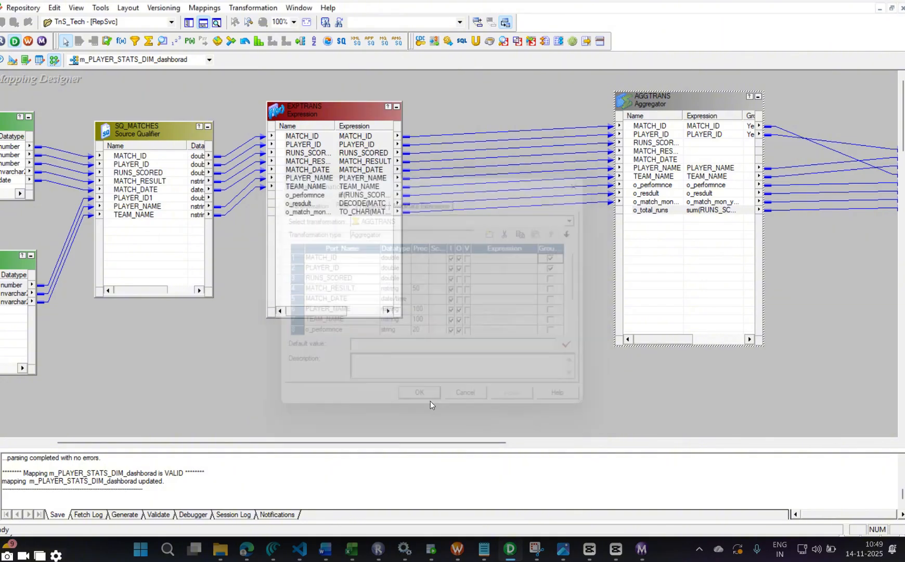
Switch back to the Workflow Manager, refresh the s_m_PLAYER_STATS_DIM_dashborad session's mapping again in the Task Developer, and save it.
left_click(464, 550)
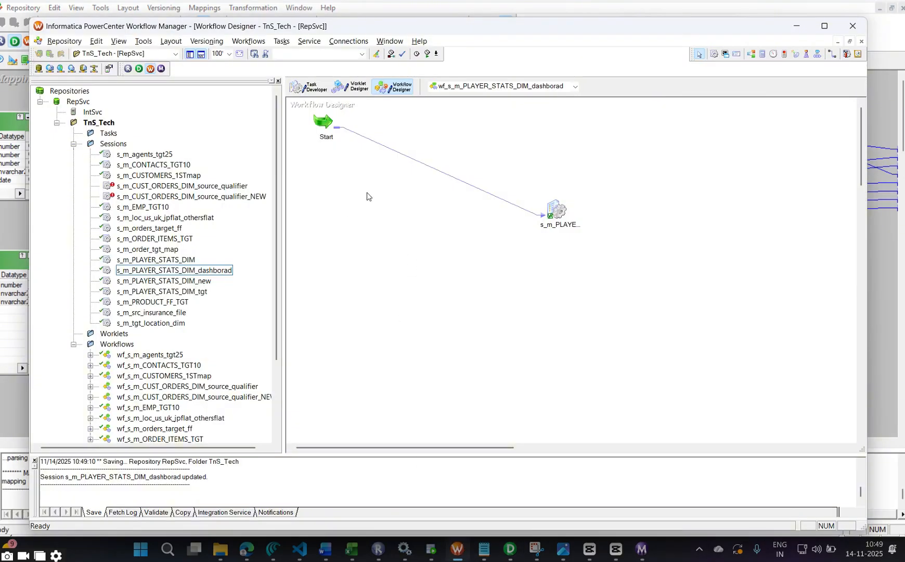
left_click(312, 87)
right_click(326, 132)
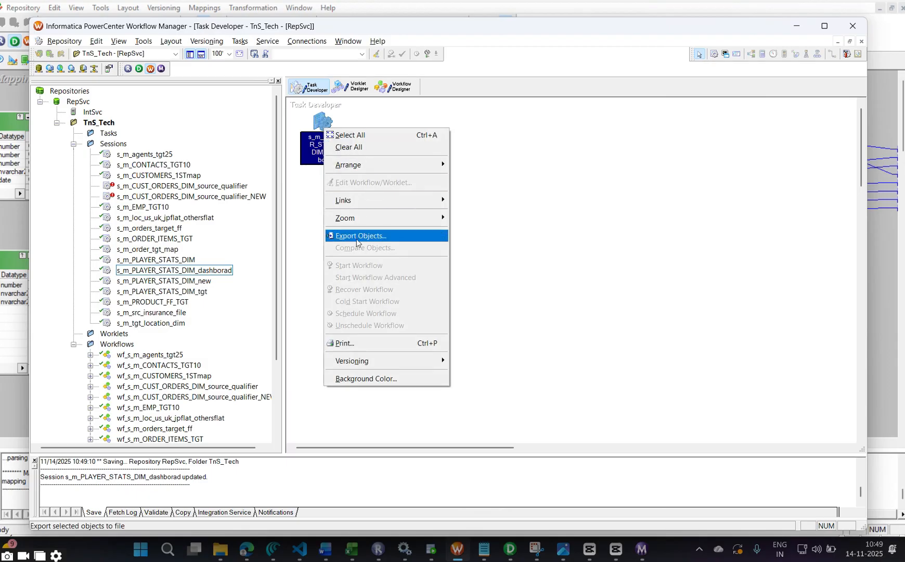
left_click(319, 118)
right_click(321, 122)
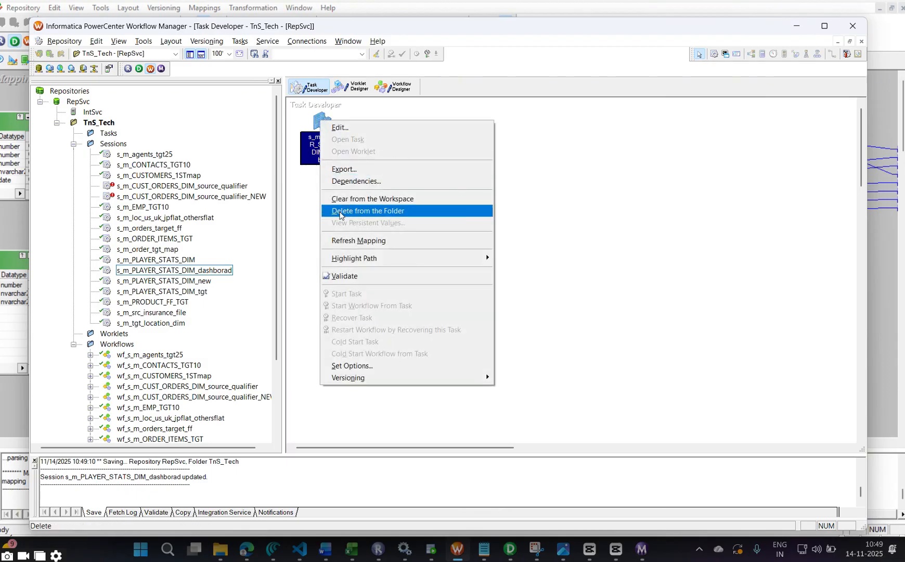
left_click(359, 240)
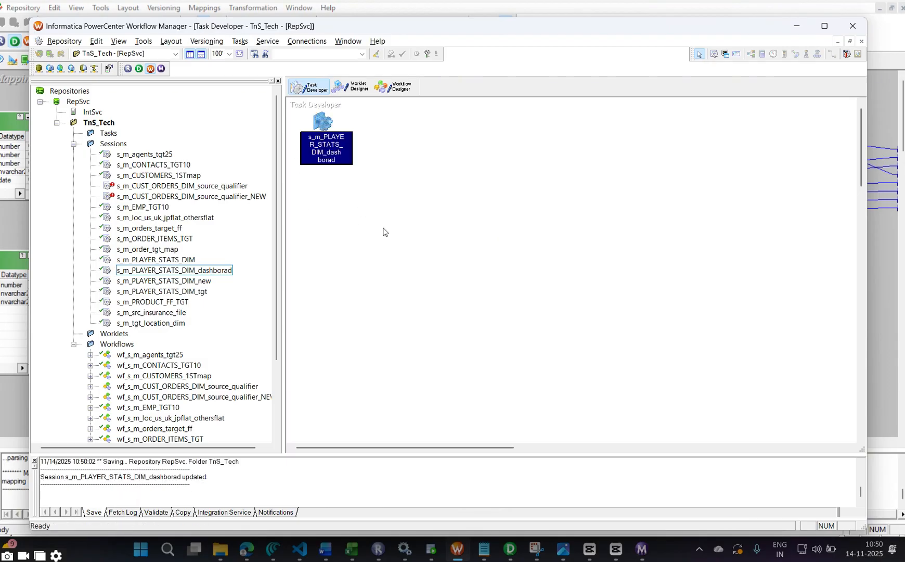
Close the session log window and restart the latest wf_s_m_PLAYER_STATS_DIM_dashborad run in the Workflow Monitor.
left_click(641, 549)
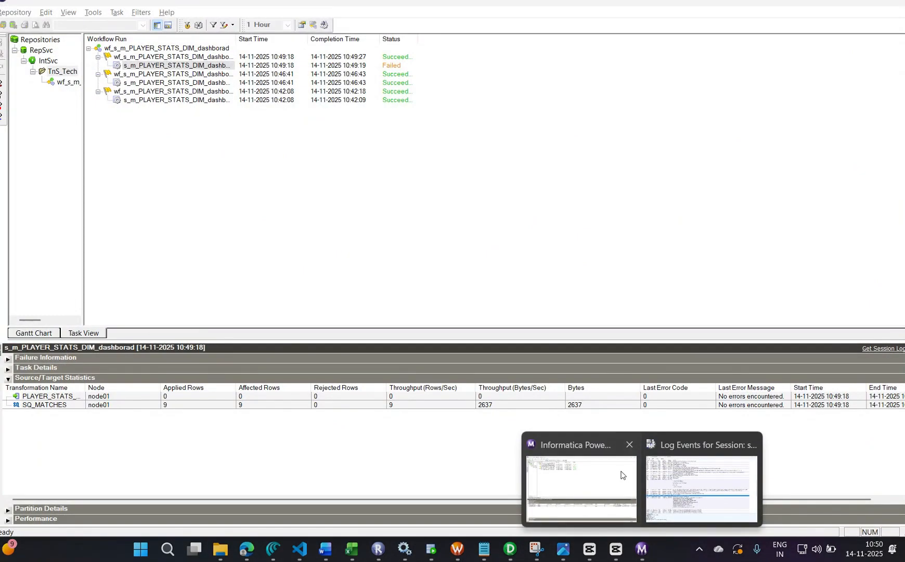
left_click(702, 489)
left_click(893, 1)
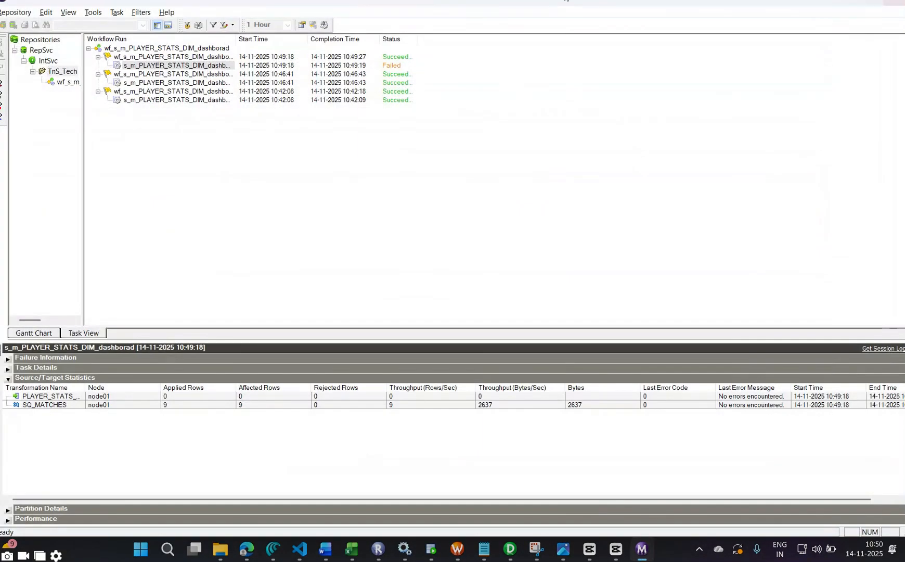
left_click(166, 63)
right_click(166, 56)
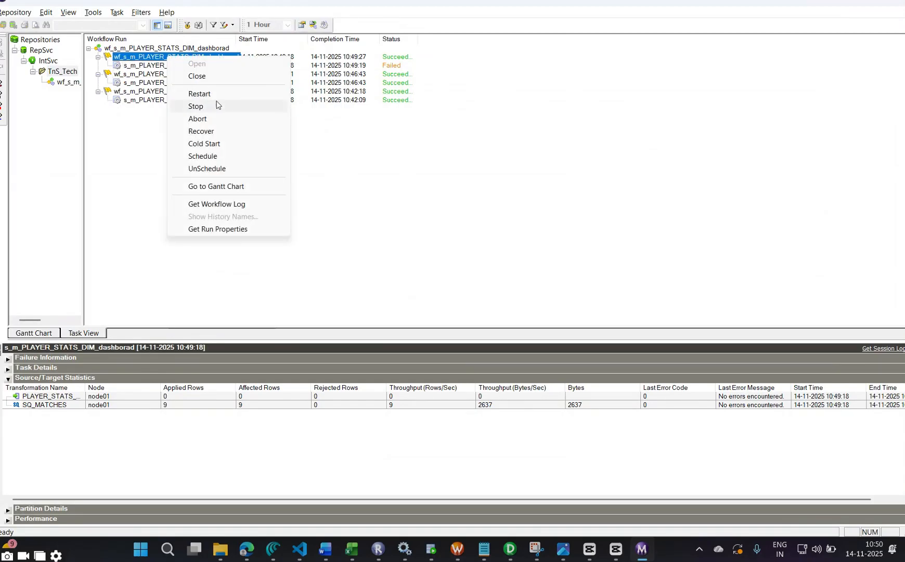
left_click(200, 94)
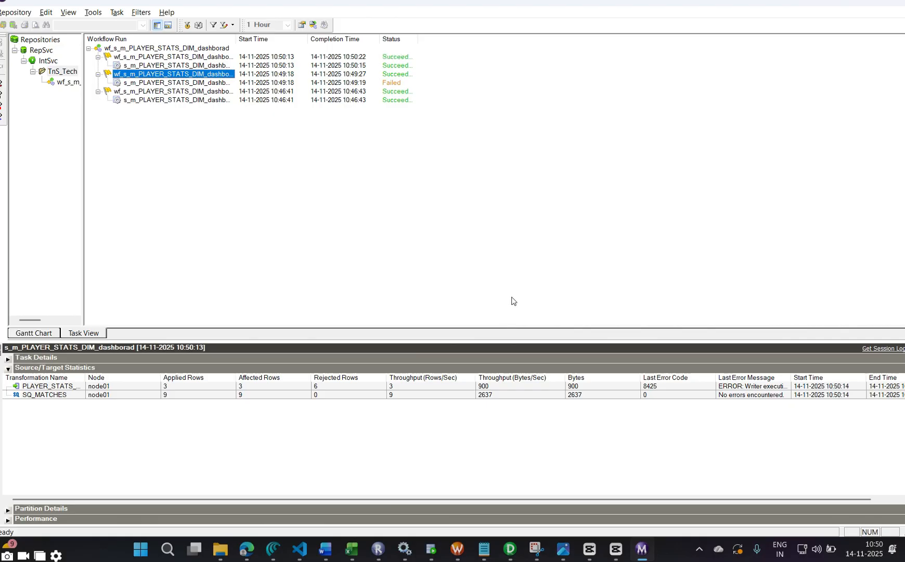
Glance at SQL Developer, return to the Designer, and check the Number Of Sorted Ports setting in the SQ_MATCHES properties.
left_click(431, 551)
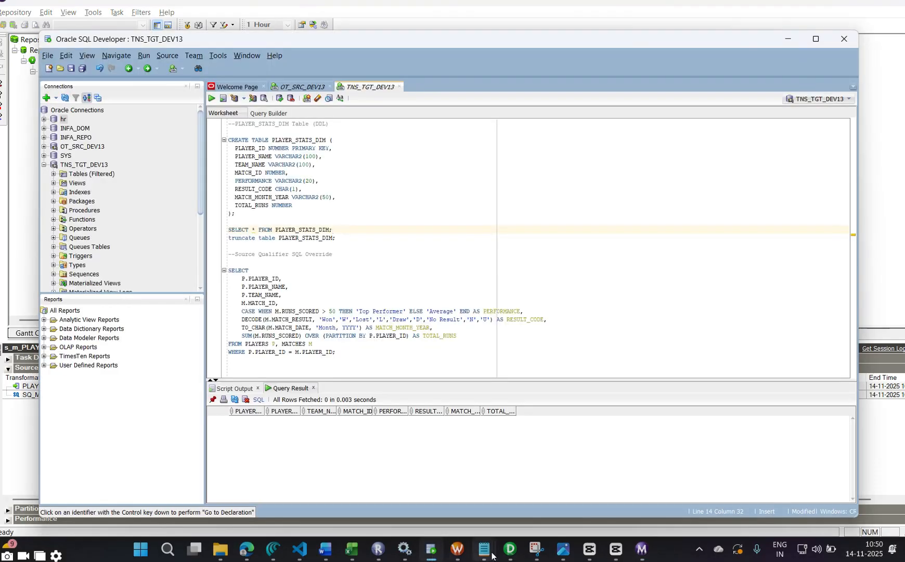
left_click(510, 549)
left_click(162, 208)
double_click(162, 208)
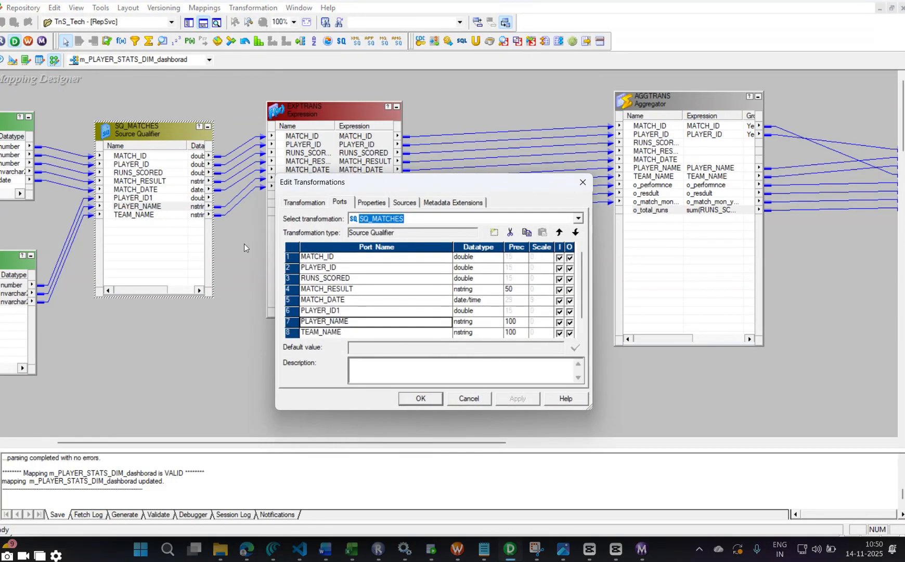
left_click(372, 202)
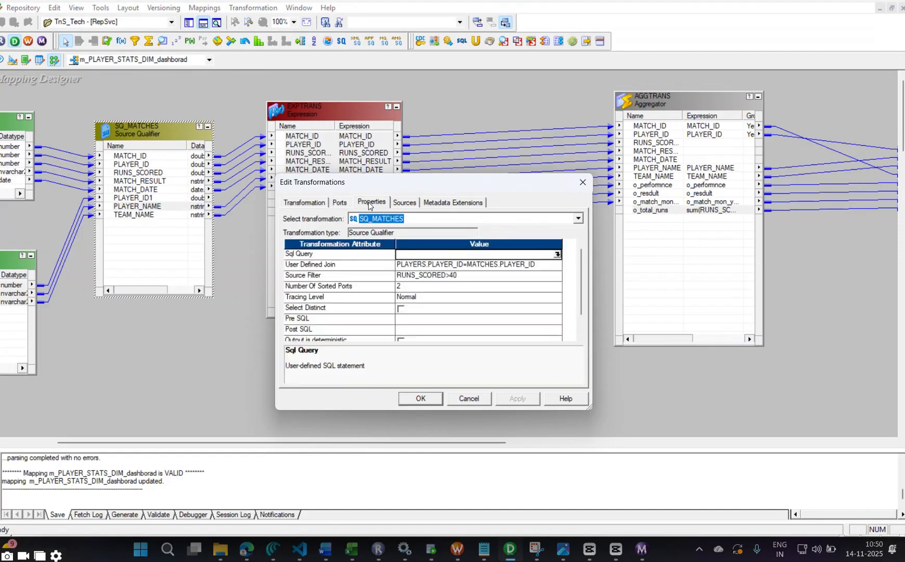
left_click(415, 287)
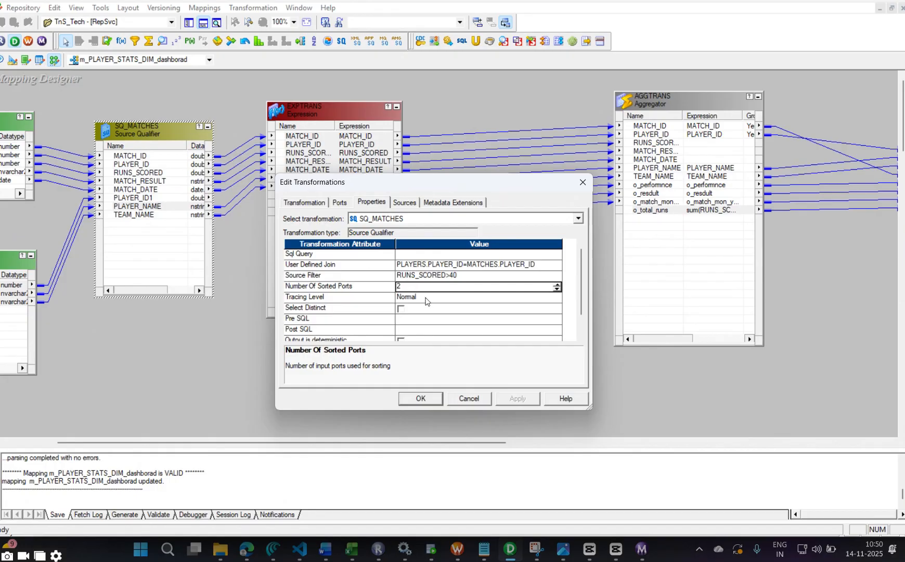
left_click(420, 399)
Check the Group By ports of the AGGTRANS Aggregator, accept its settings, and save the mapping.
double_click(657, 238)
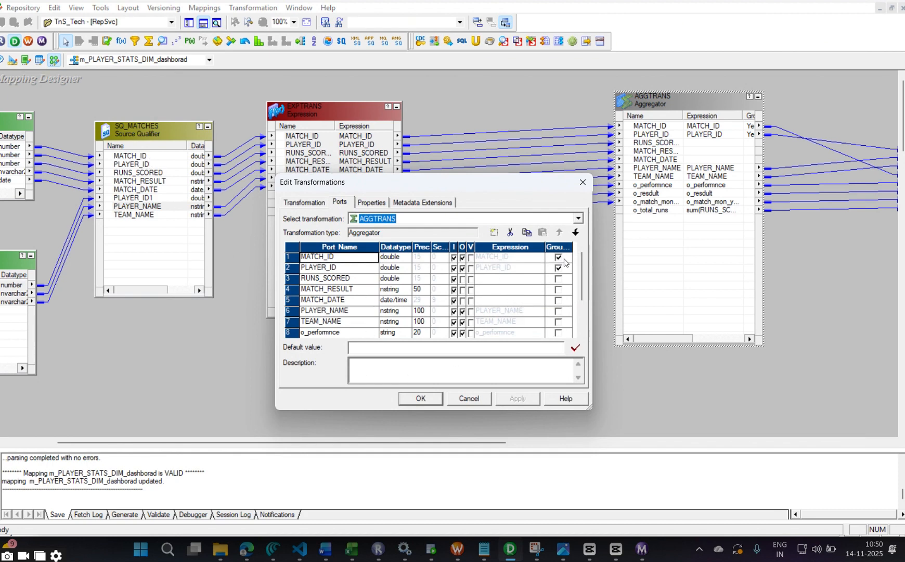
left_click(425, 401)
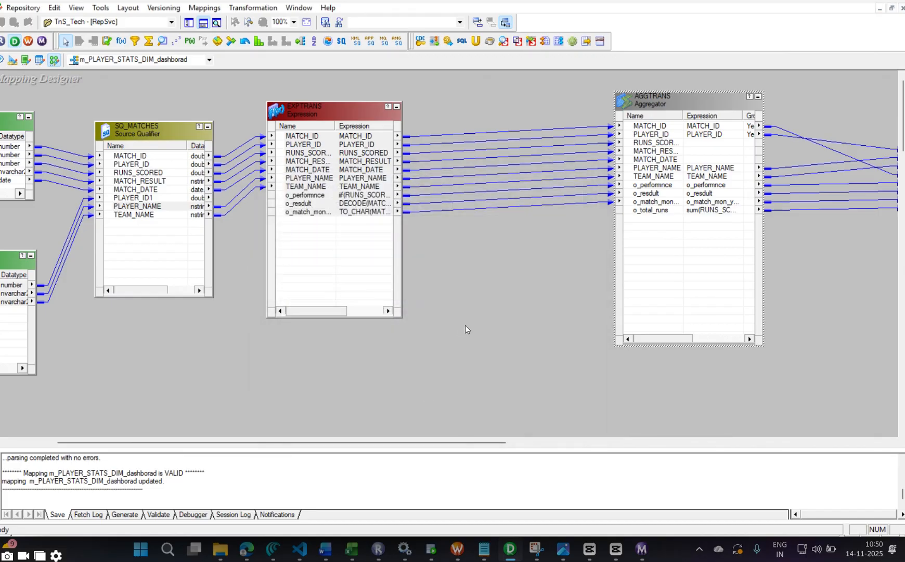
key("ctrl+s")
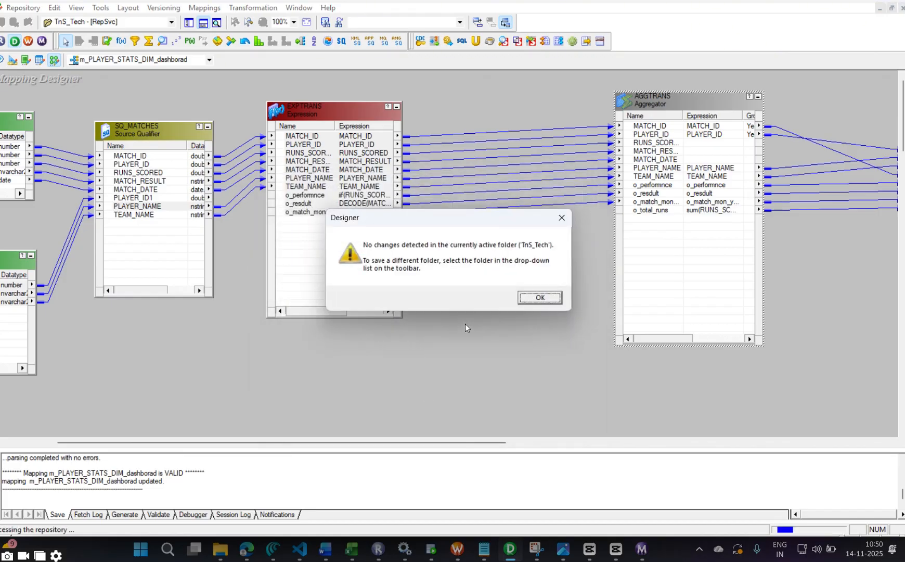
left_click(554, 296)
Switch to SQL Developer and rerun the SELECT on PLAYER_STATS_DIM to view the loaded rows.
left_click(431, 547)
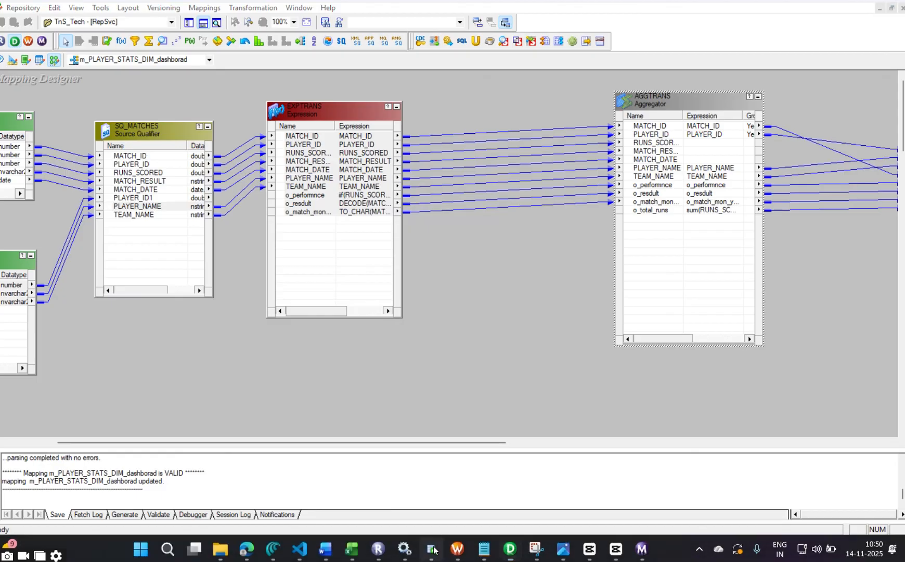
left_click(212, 98)
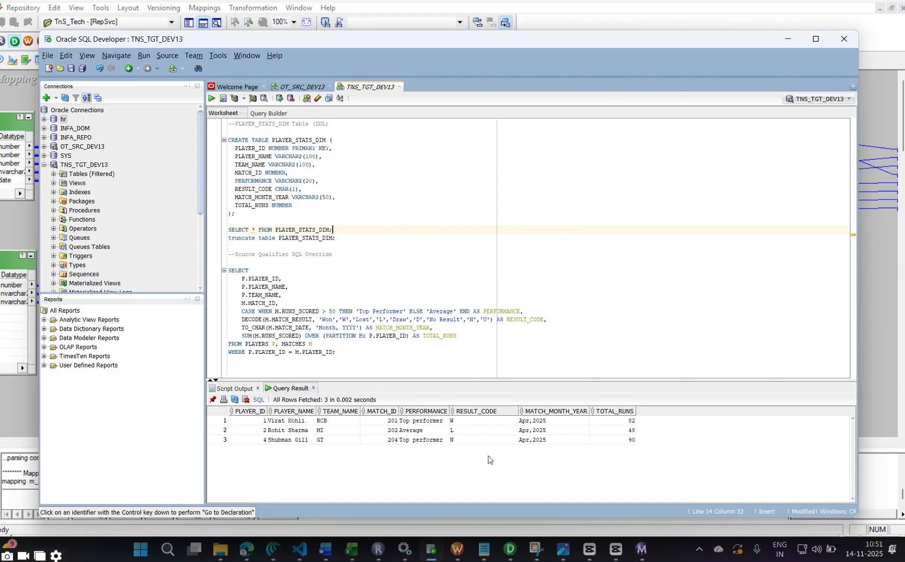
Return to the Designer, enable Select Distinct in the SQ_MATCHES Source Qualifier properties, and save the mapping.
left_click(510, 550)
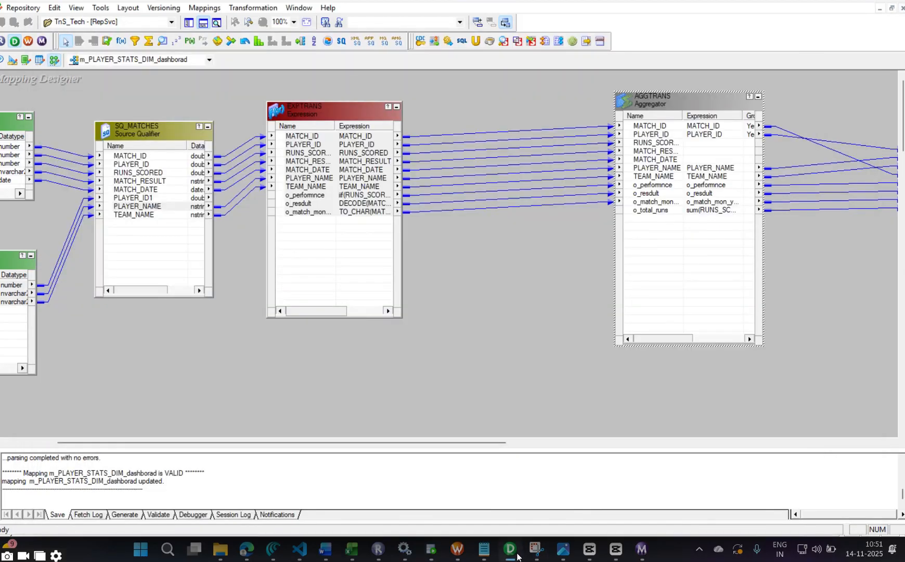
left_click(158, 209)
double_click(158, 210)
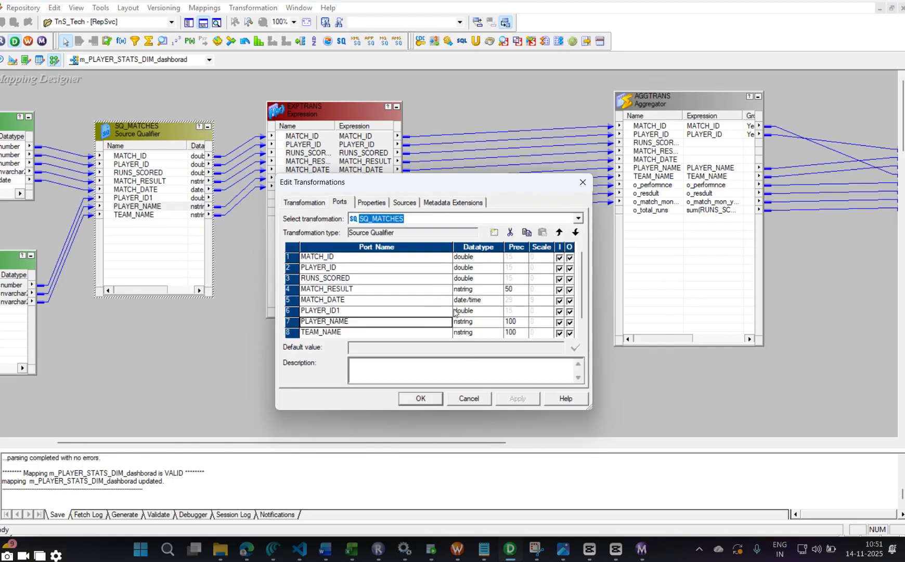
left_click(380, 202)
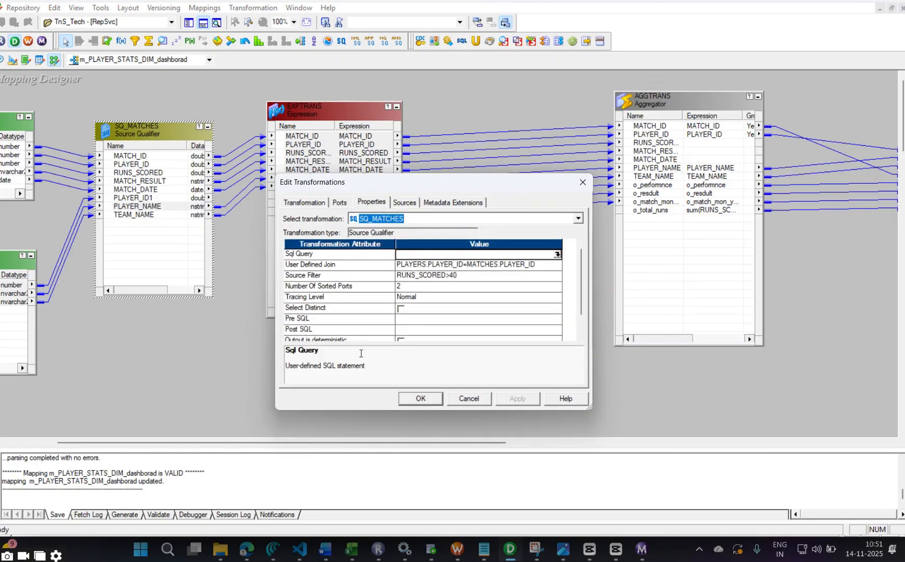
left_click(401, 309)
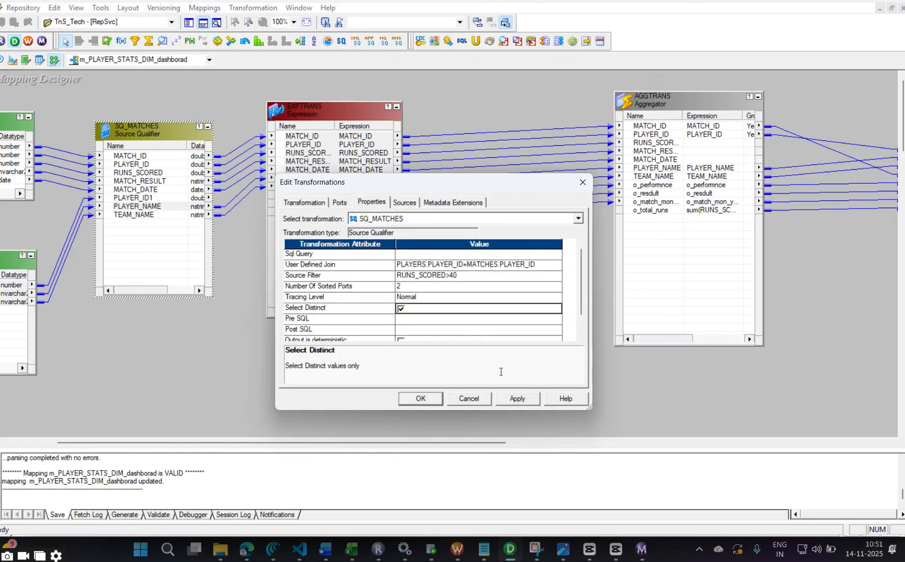
left_click(414, 399)
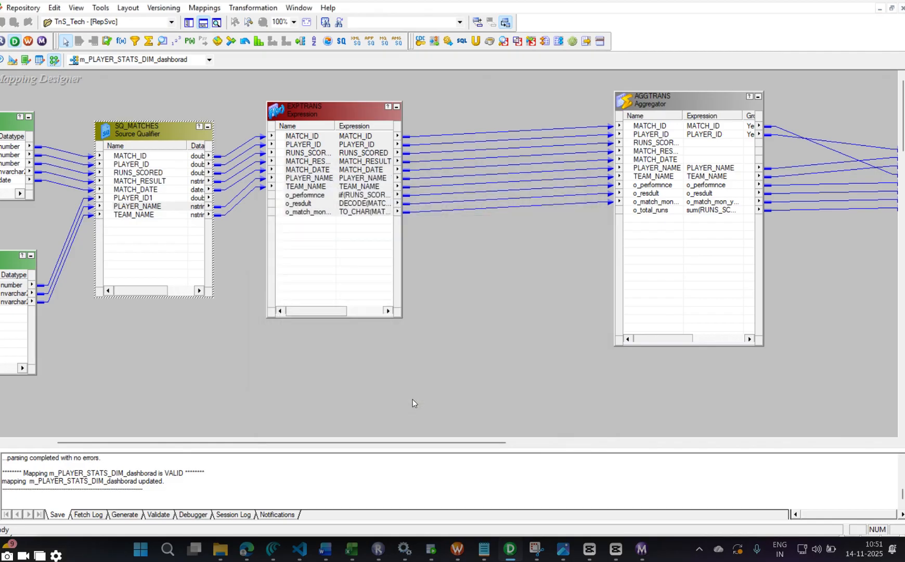
key("ctrl+s")
Switch to the Workflow Manager, refresh the mapping of the s_m_PLAYER_STATS_DIM_dashborad session, and save it.
left_click(457, 549)
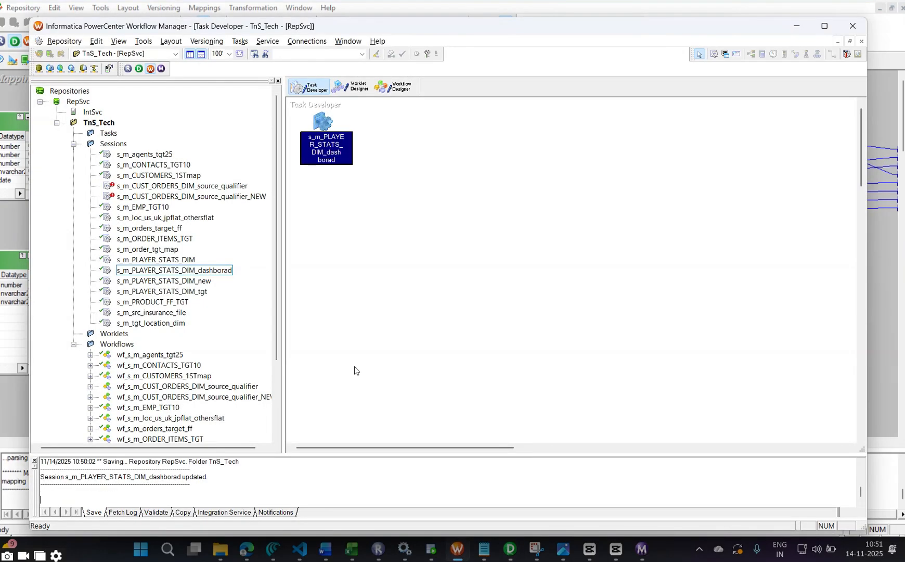
right_click(320, 134)
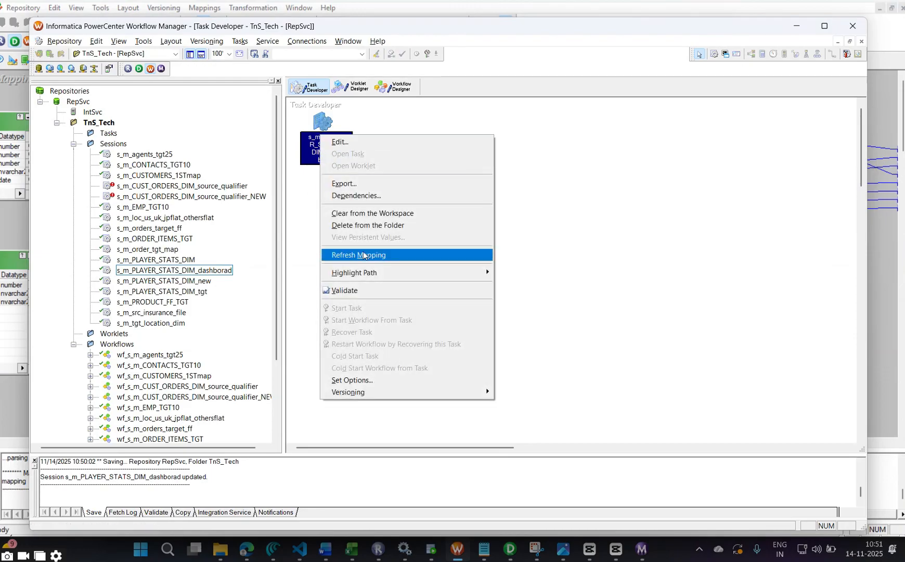
left_click(385, 255)
key("ctrl+s")
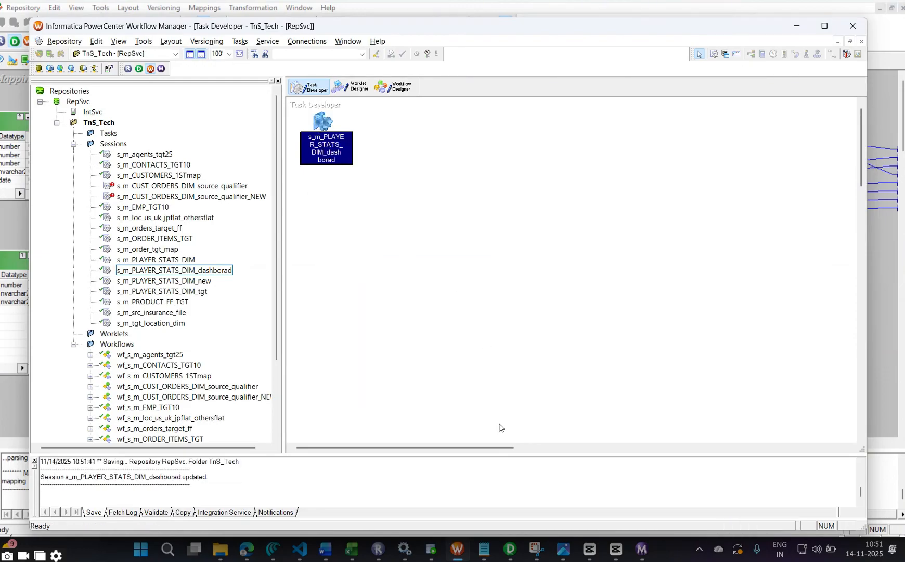
Switch to the Workflow Monitor and restart the latest wf_s_m_PLAYER_STATS_DIM_dashborad run with the refreshed session.
mouse_move(517, 550)
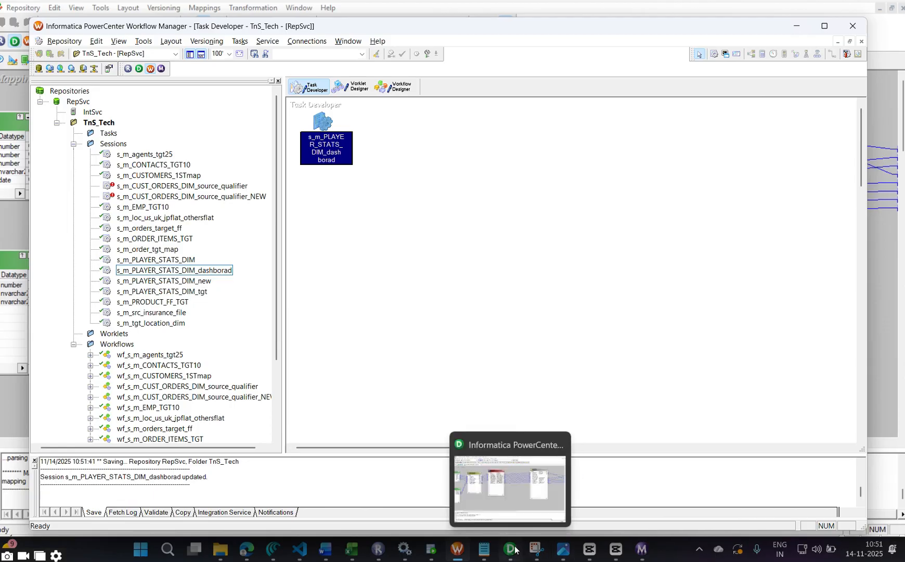
left_click(644, 551)
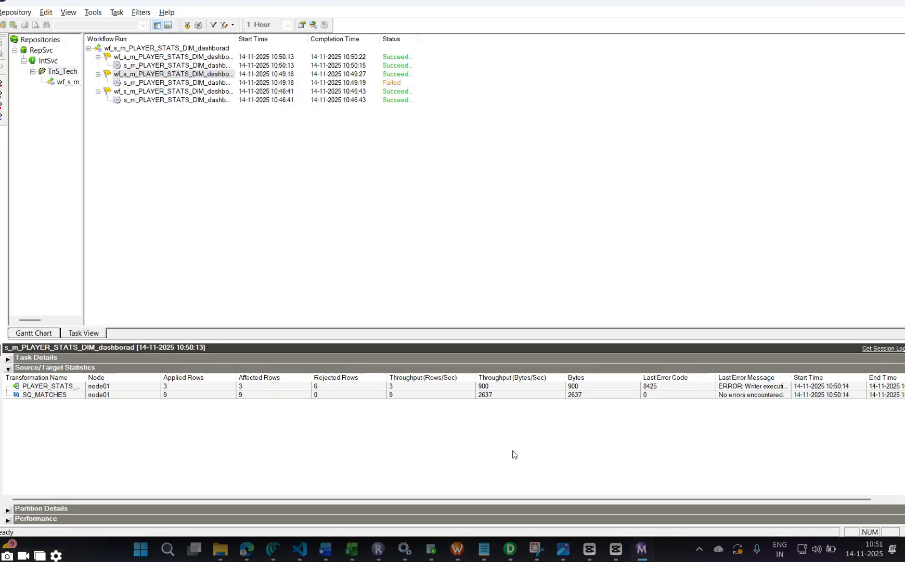
left_click(139, 56)
right_click(140, 58)
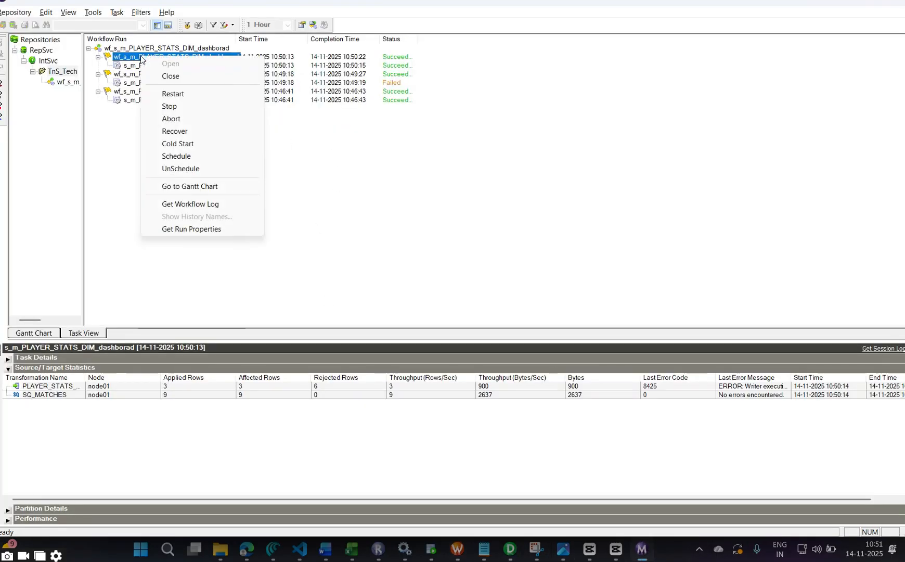
left_click(174, 94)
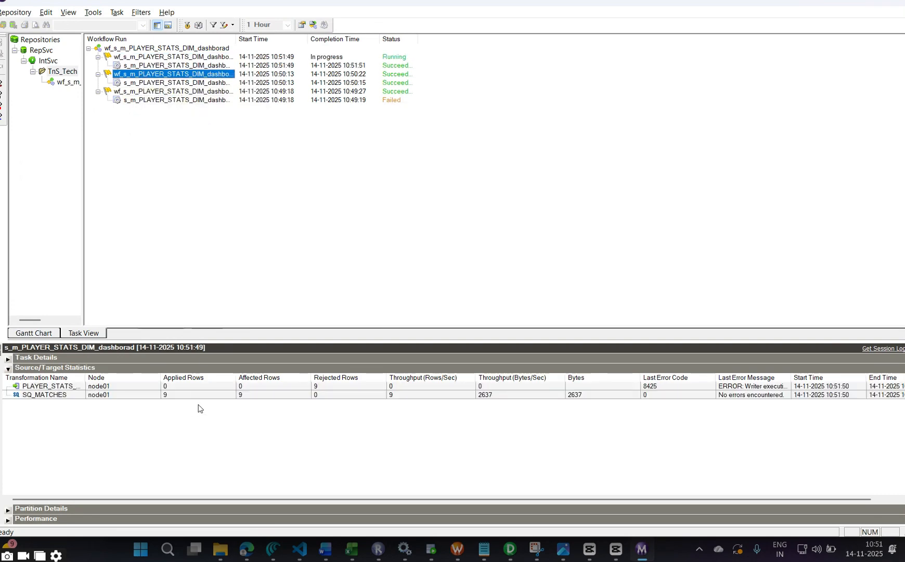
In SQL Developer, truncate the PLAYER_STATS_DIM table and query it to check its contents.
left_click(430, 554)
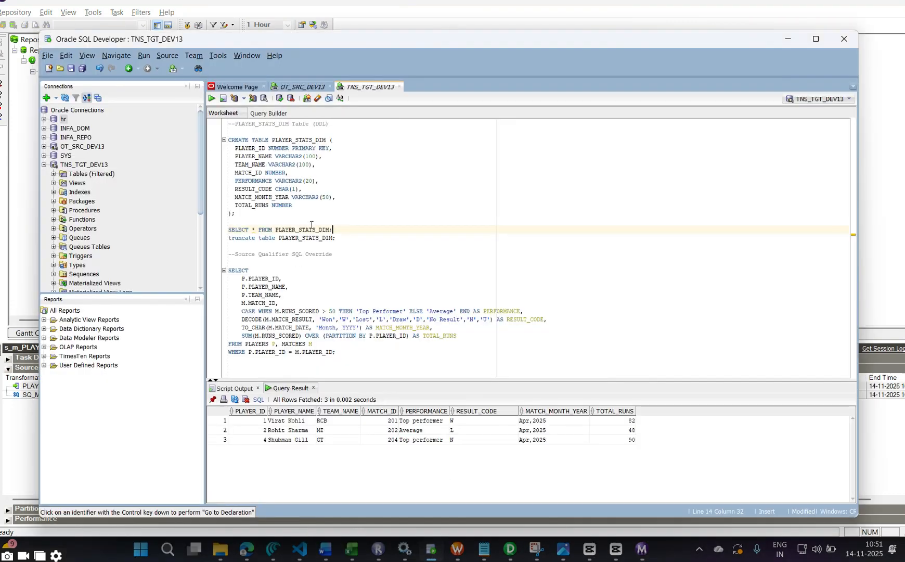
left_click(337, 238)
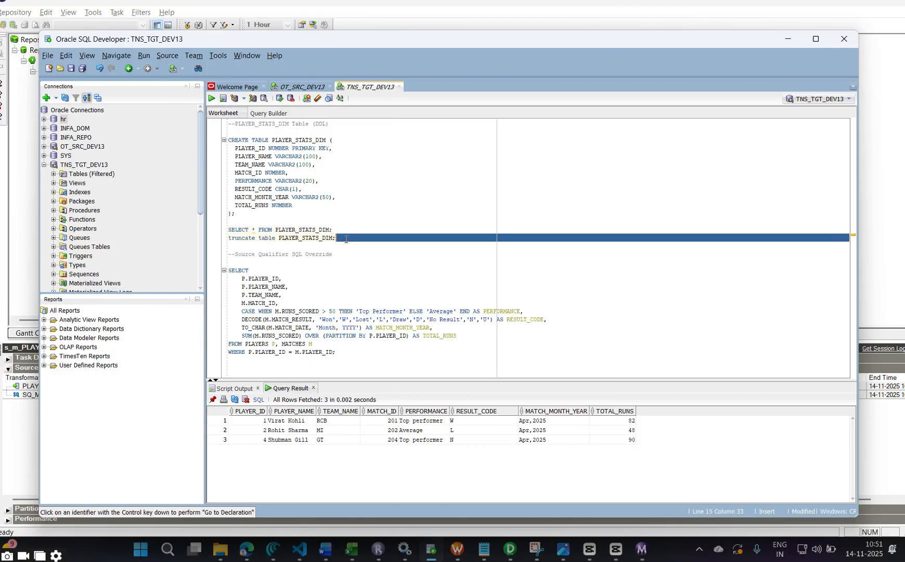
left_click(212, 99)
key("Up")
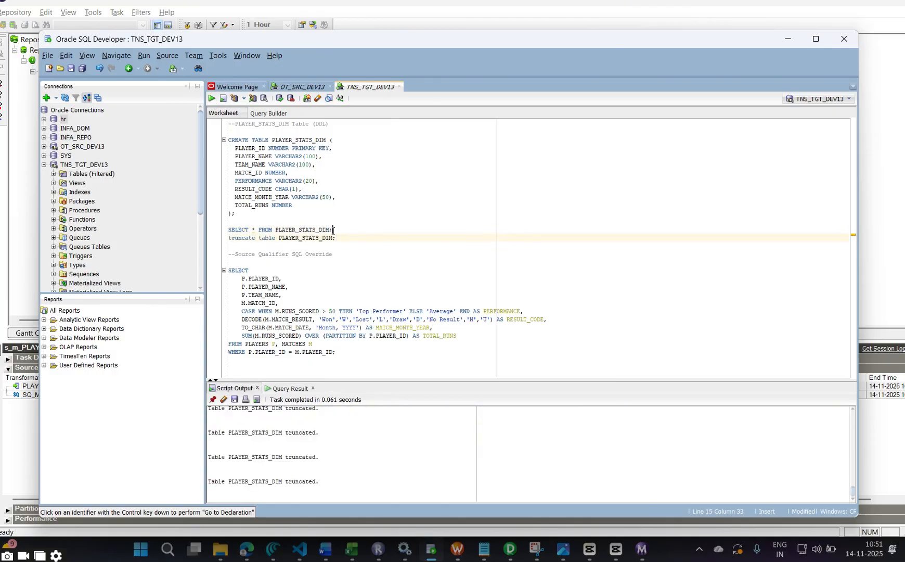
left_click(212, 99)
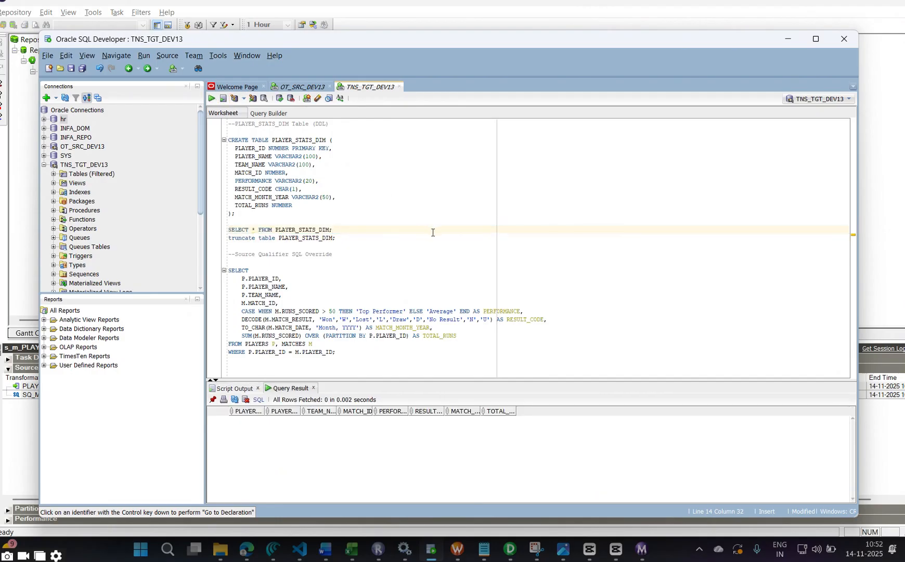
Go back to the Workflow Monitor and restart the newest wf_s_m_PLAYER_STATS_DIM_dashborad run against the truncated target.
key("alt+Tab")
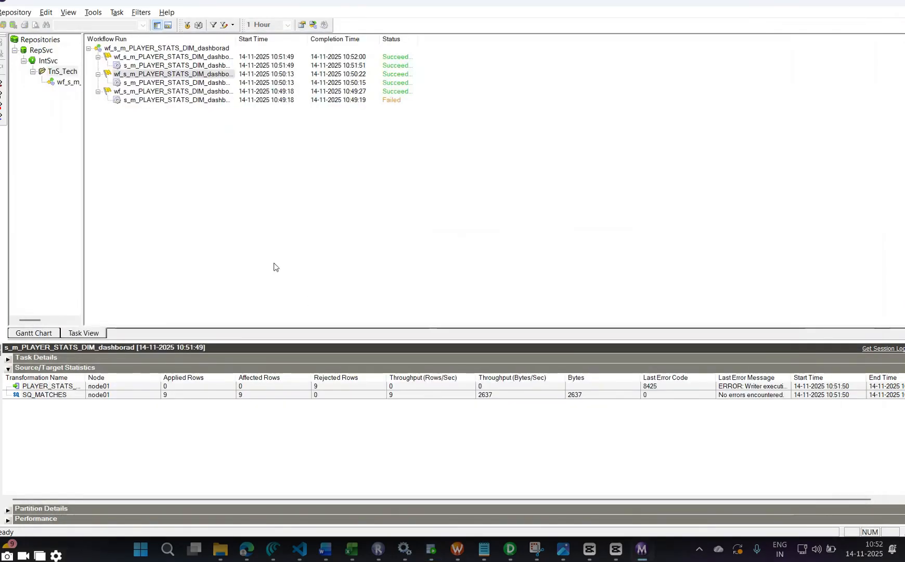
left_click(149, 57)
right_click(149, 57)
left_click(189, 92)
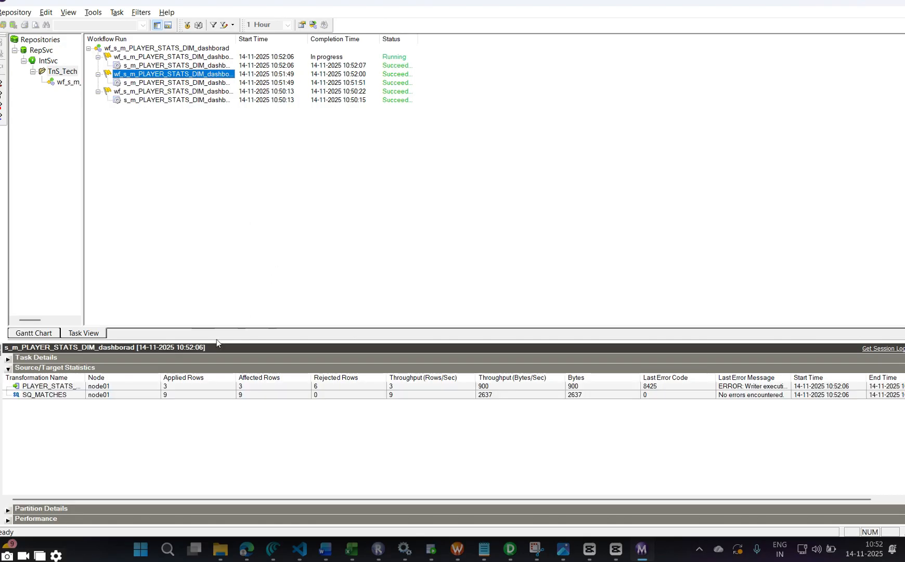
Switch to SQL Developer and query PLAYER_STATS_DIM to verify the reloaded rows.
mouse_move(431, 551)
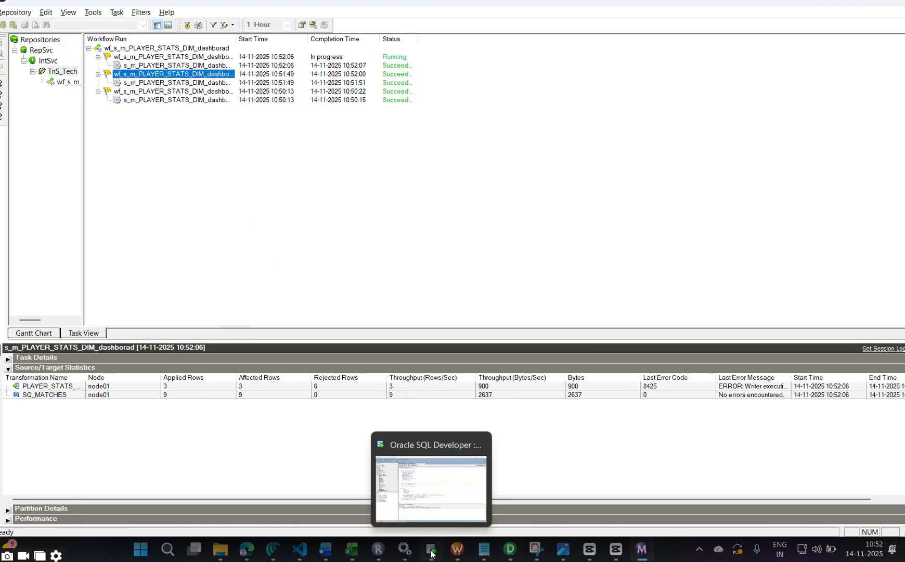
left_click(431, 553)
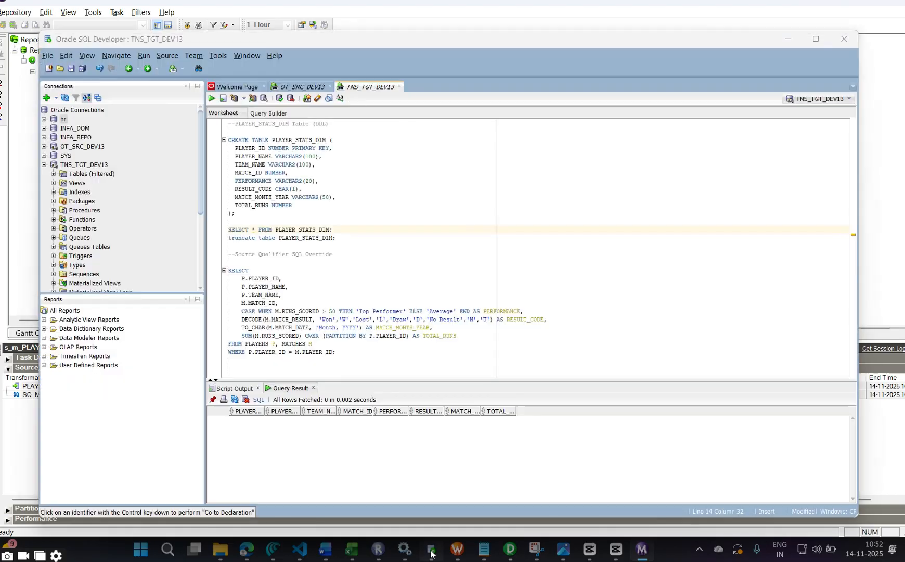
left_click(214, 98)
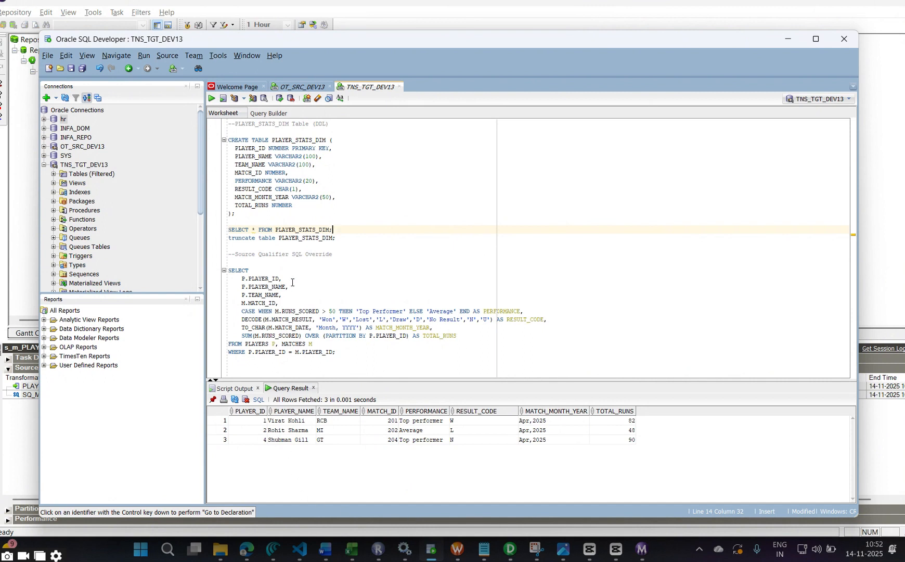
Compare the primary key definition of PLAYER_STATS_DIM with that of the MATCHES source table, returning to the TNS_TGT_DEV13 worksheet.
left_click(334, 149)
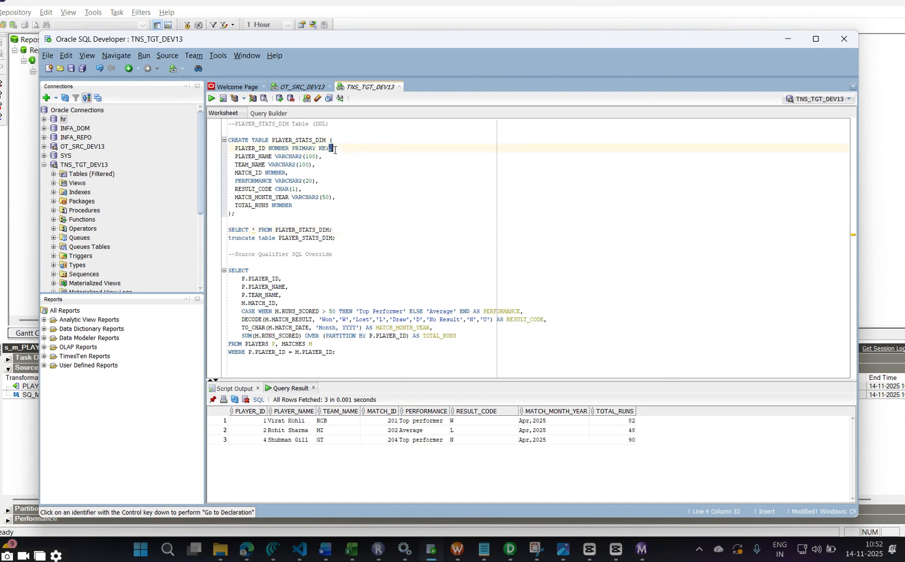
left_click(311, 86)
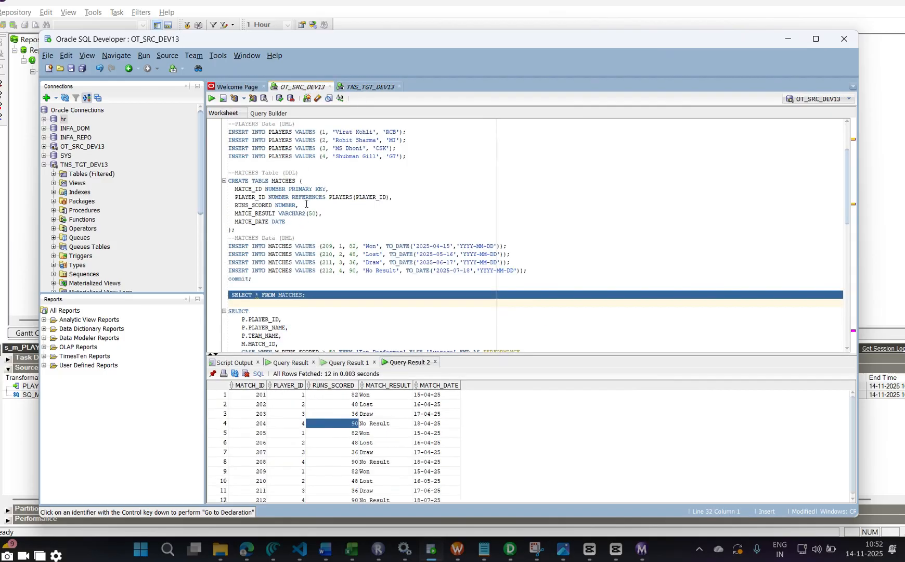
left_click(341, 186)
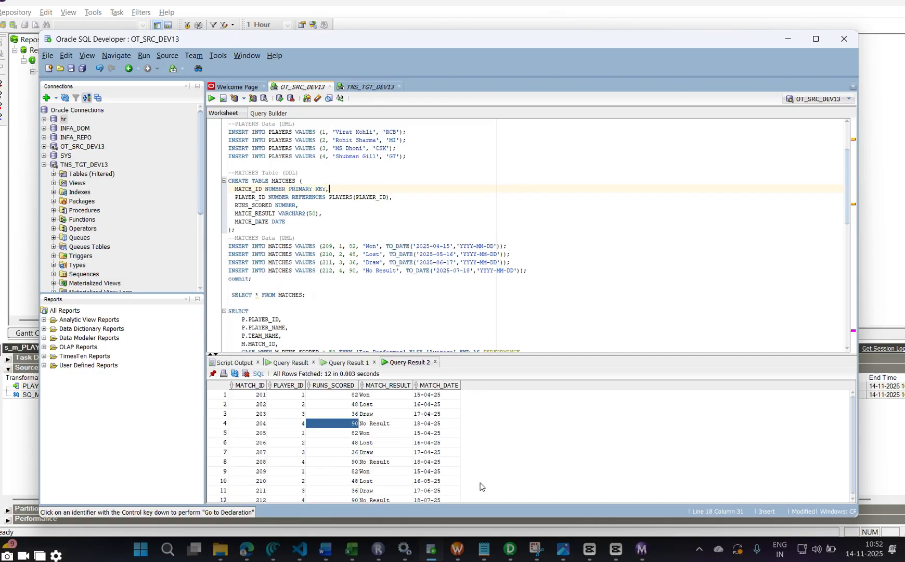
left_click(367, 87)
triple_click(339, 229)
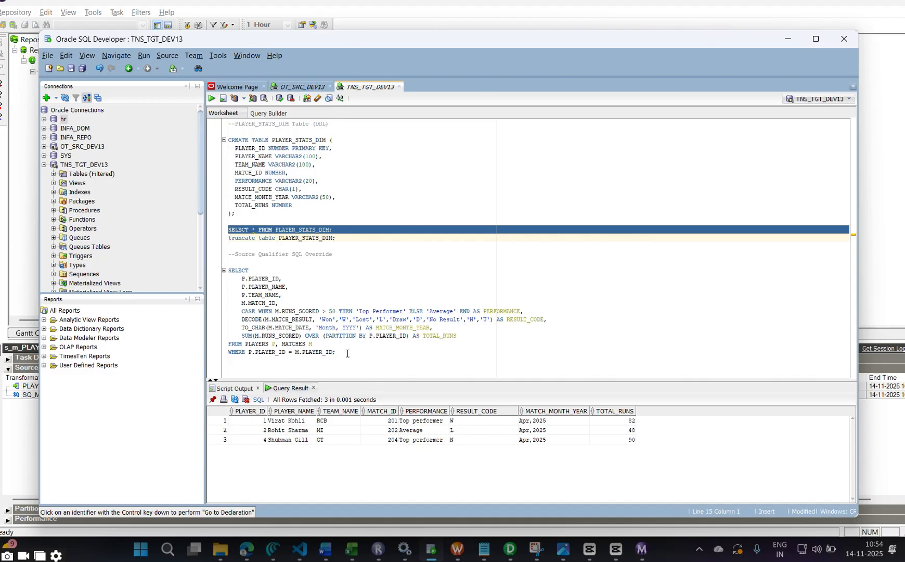
In the OT_SRC_DEV13 worksheet, run the PLAYERS and MATCHES join query that calculates PERFORMANCE, RESULT_CODE, MATCH_MONTH_YEAR and TOTAL_RUNS.
left_click(302, 86)
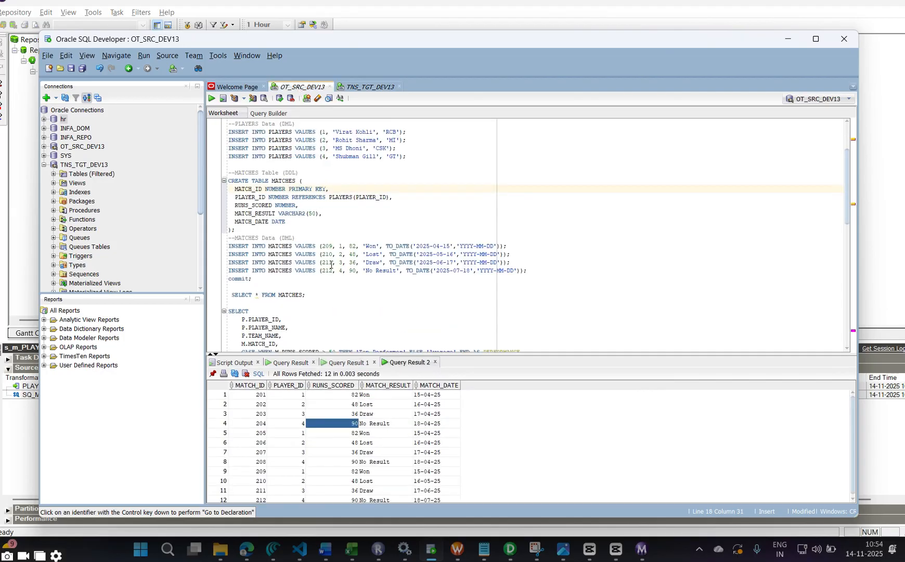
scroll(340, 281, "down", 5)
scroll(340, 281, "down", 1)
left_click_drag(337, 222, 234, 140)
left_click(333, 197)
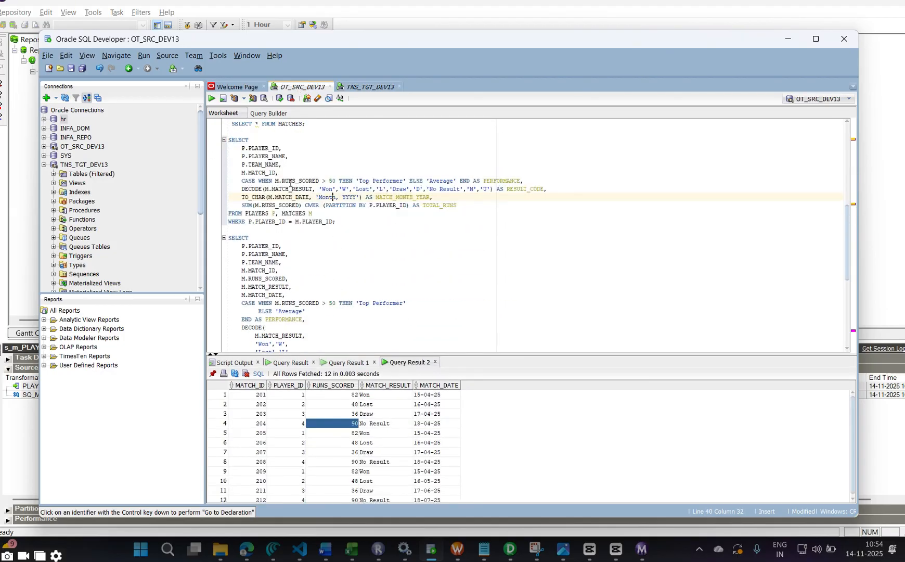
double_click(385, 180)
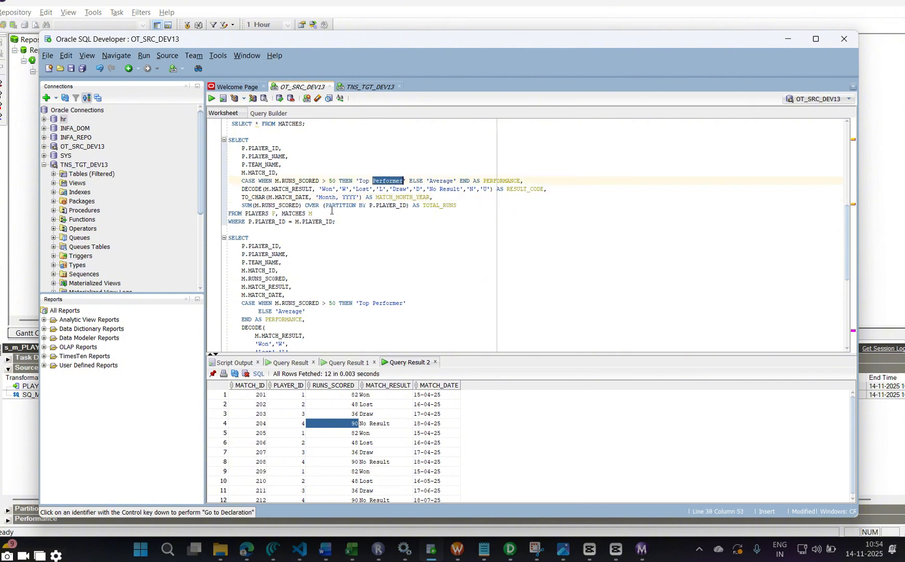
left_click(340, 223)
left_click_drag(339, 223, 264, 156)
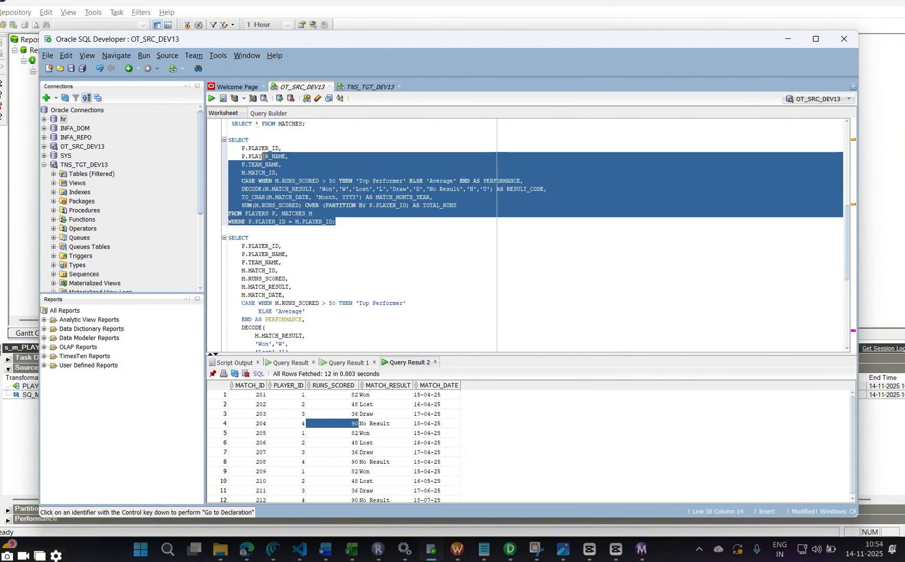
left_click(212, 98)
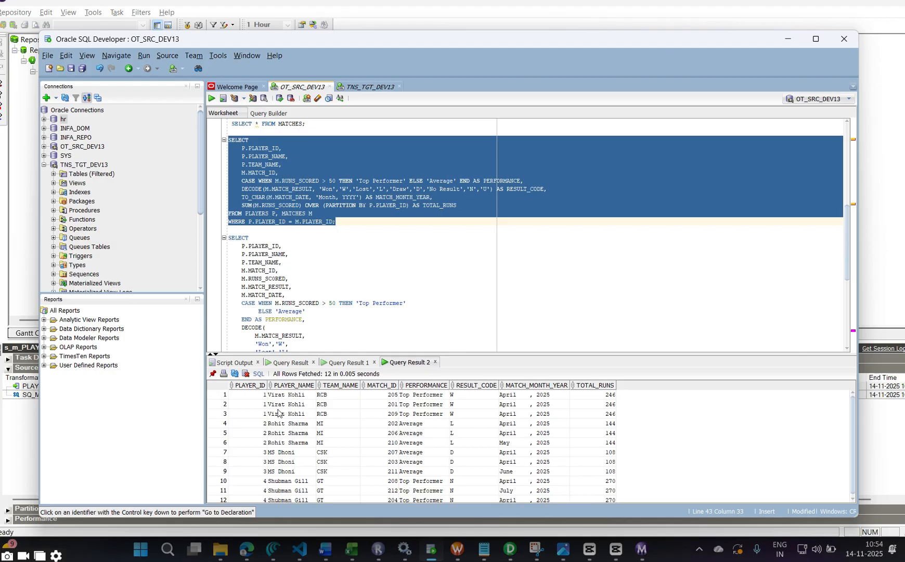
Examine the TOTAL_RUNS, MATCH_MONTH_YEAR, RESULT_CODE and PERFORMANCE values in the join query's result rows.
left_click(597, 396)
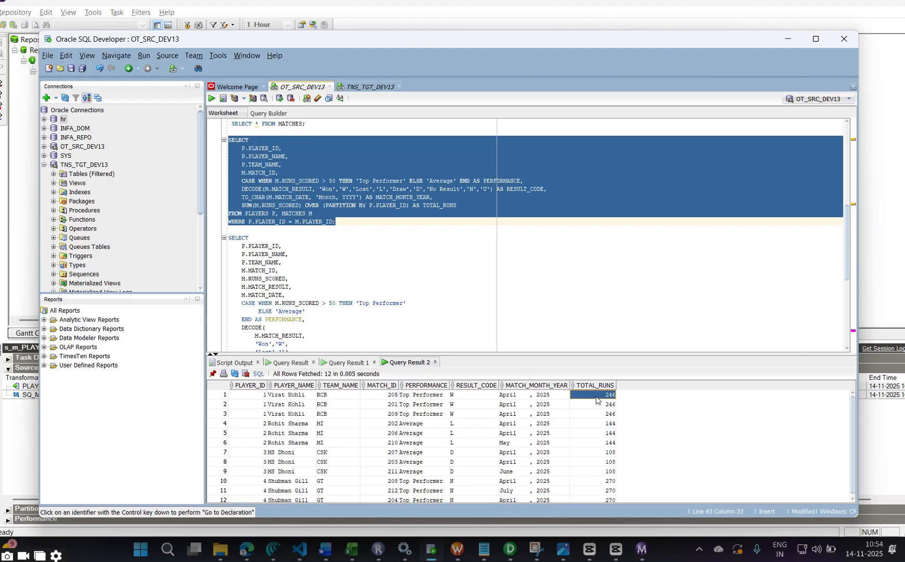
left_click(550, 395)
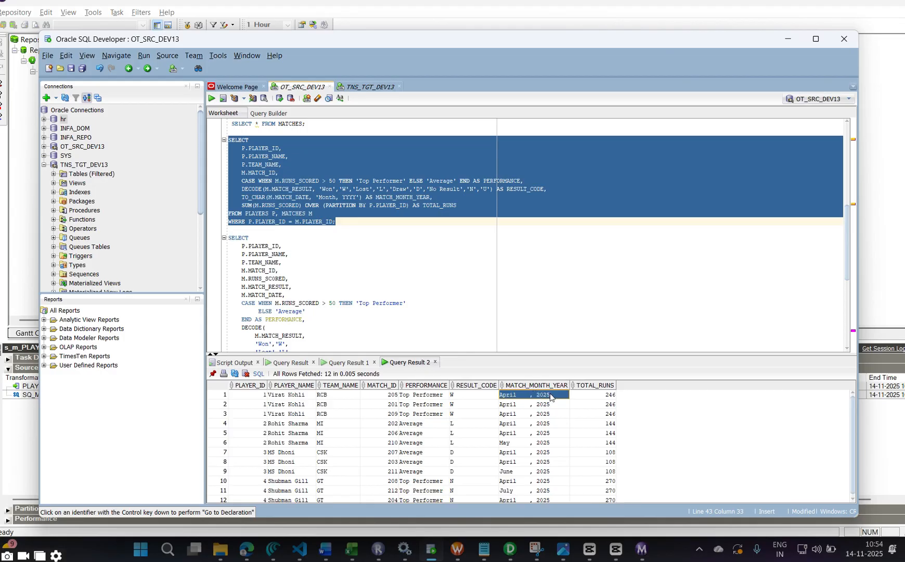
left_click(478, 397)
left_click(432, 415)
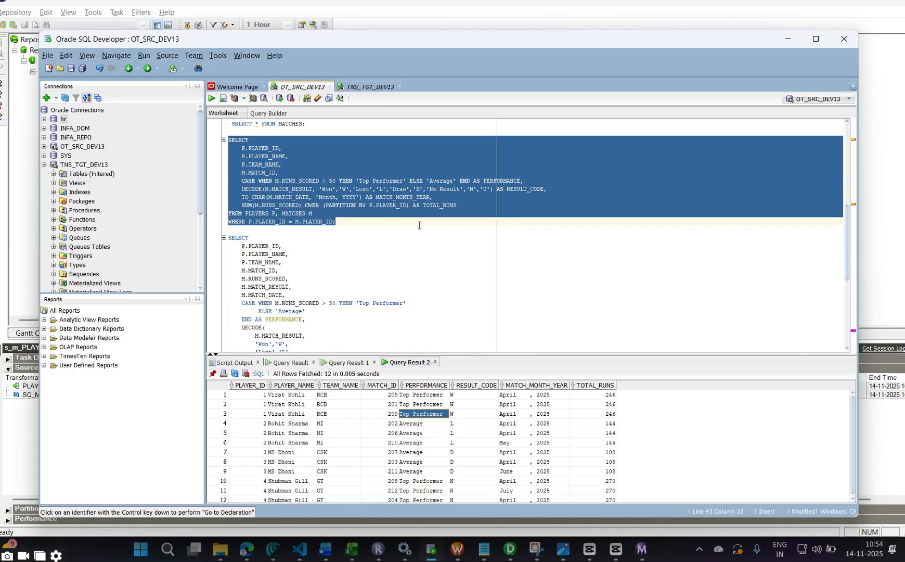
Review one by one the query expressions that derive PERFORMANCE, RESULT_CODE, MATCH_MONTH_YEAR and TOTAL_RUNS.
double_click(502, 180)
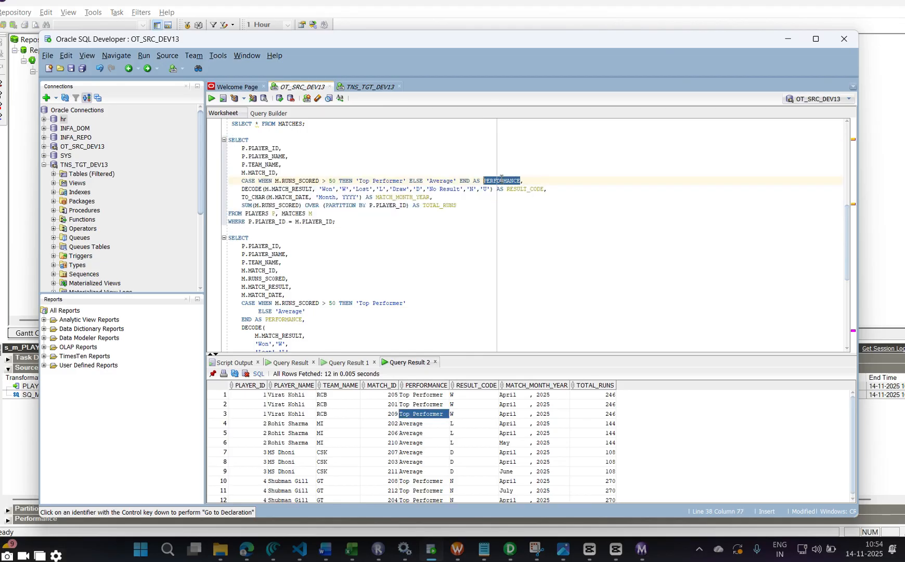
left_click(501, 181)
left_click_drag(482, 181, 240, 181)
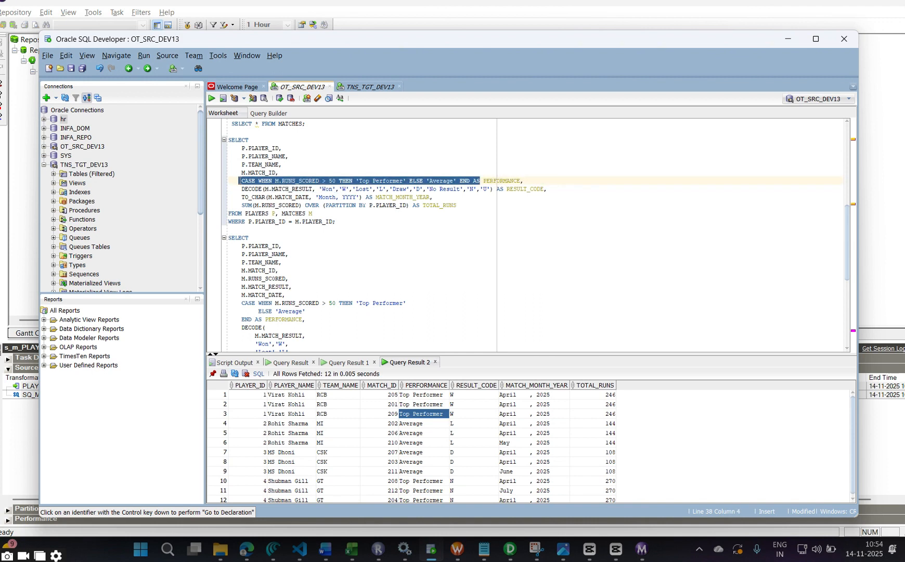
triple_click(497, 181)
left_click(529, 180)
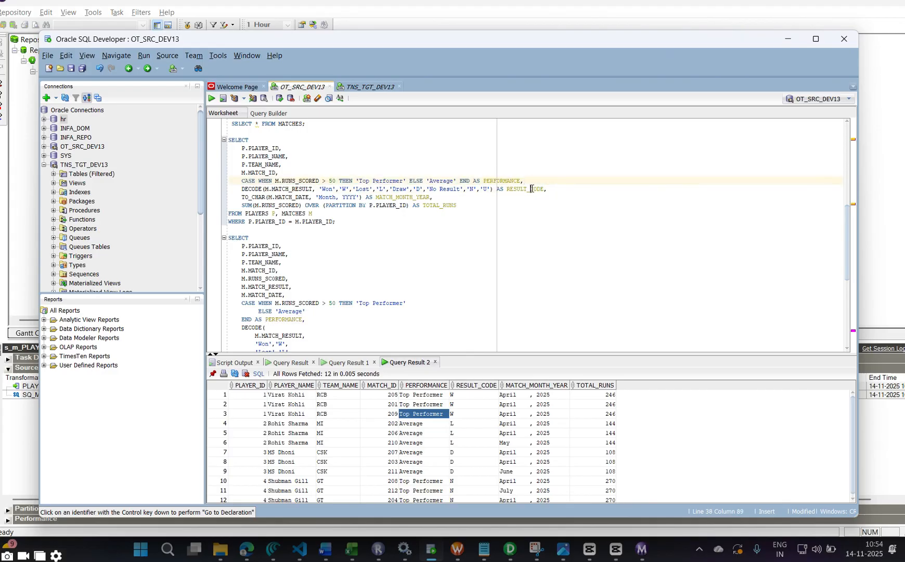
triple_click(531, 189)
triple_click(408, 198)
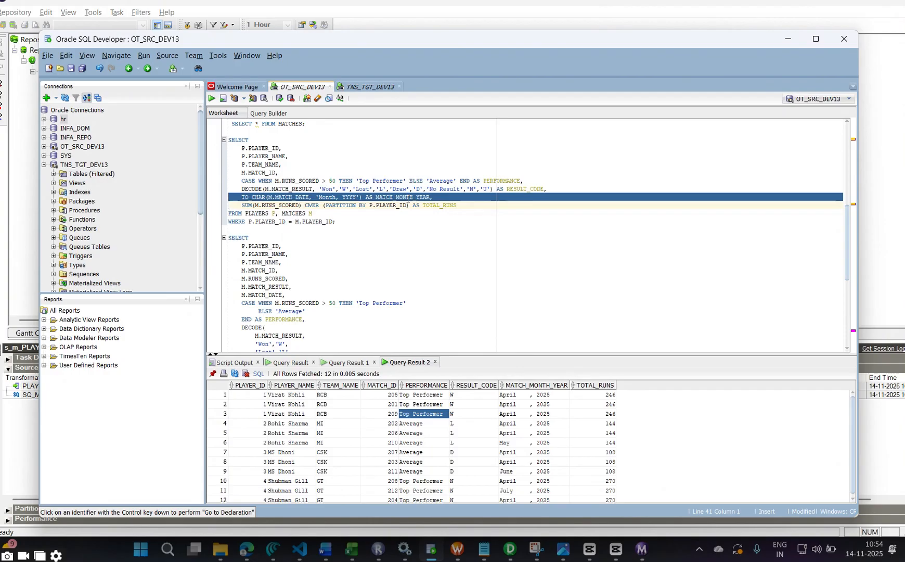
triple_click(415, 206)
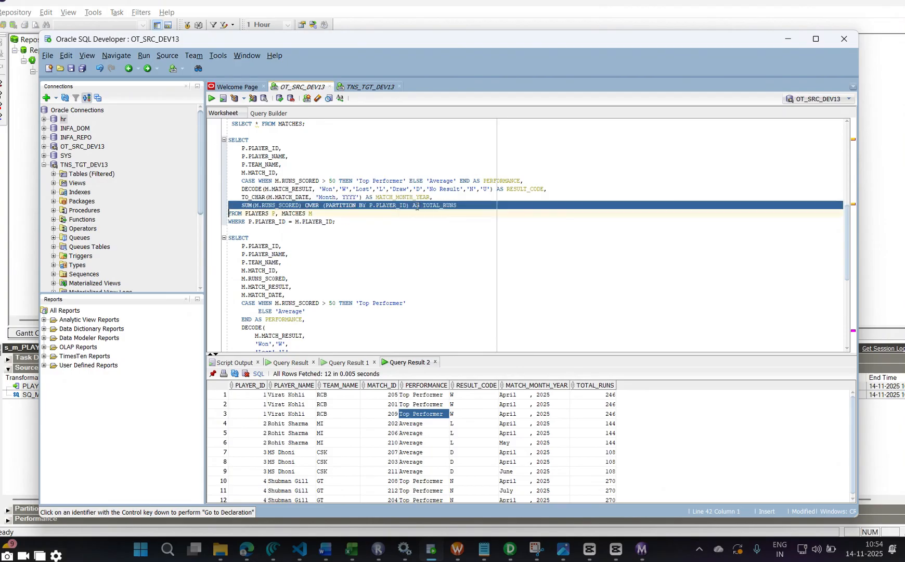
left_click(459, 207)
Compare the block of calculated expressions in the join query with its direct columns from P.PLAYER_ID to M.MATCH_ID.
left_click_drag(434, 198, 239, 181)
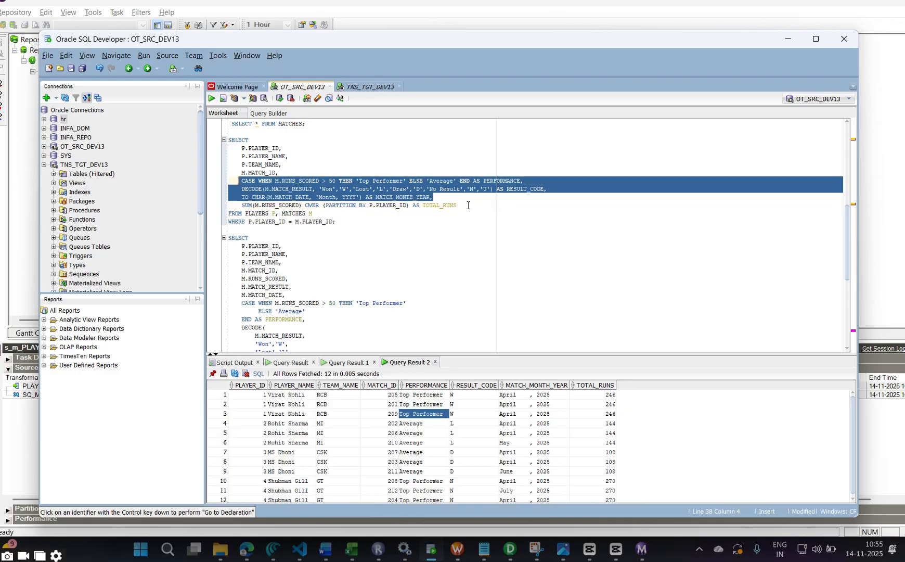
left_click_drag(457, 206, 239, 181)
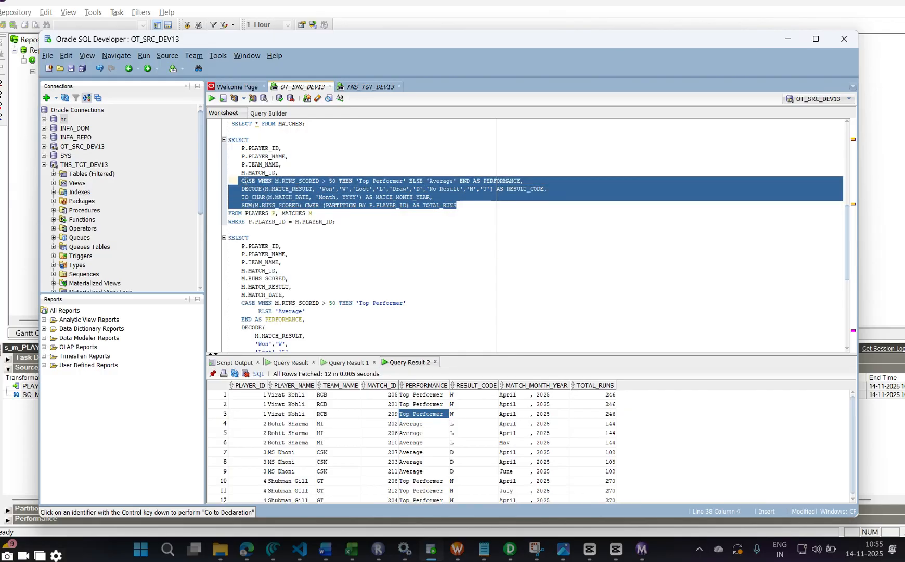
left_click_drag(344, 223, 229, 139)
left_click(343, 228)
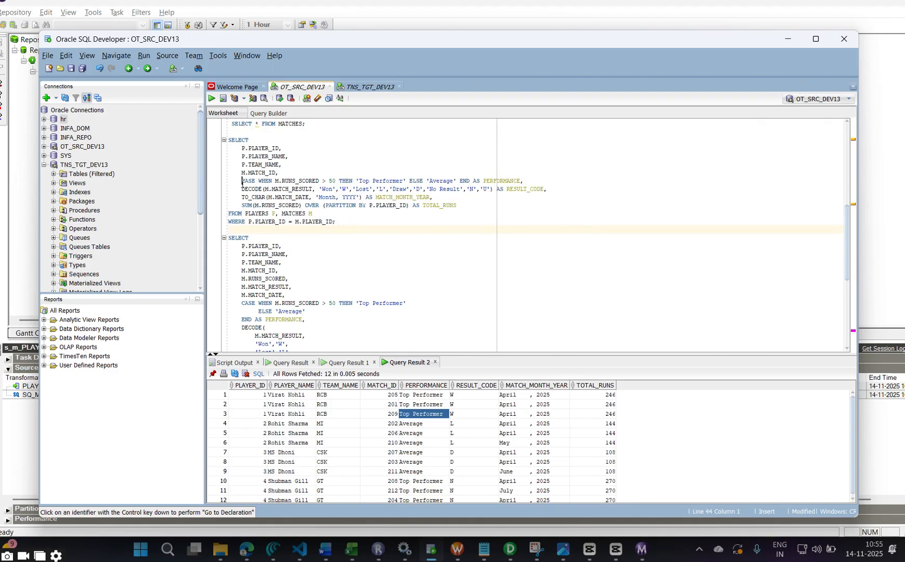
left_click_drag(241, 181, 534, 184)
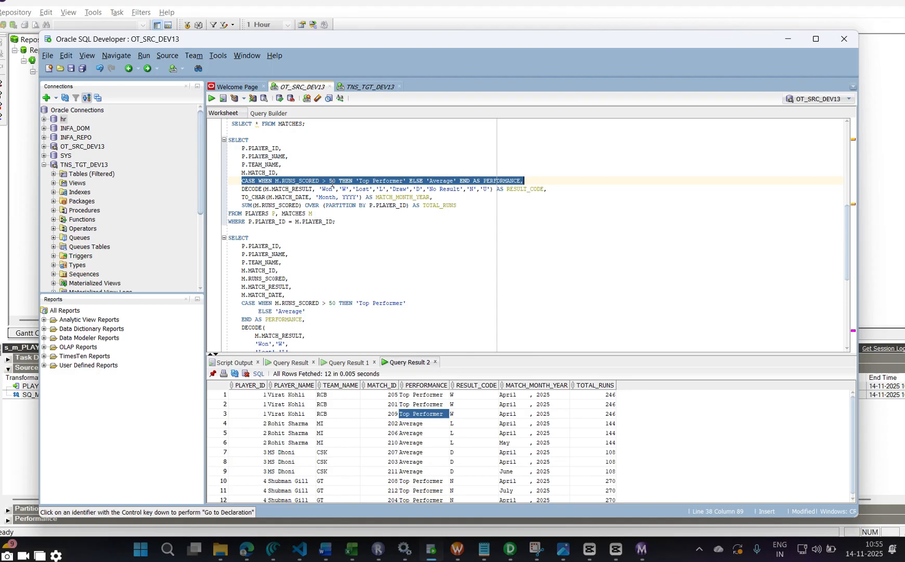
left_click_drag(457, 206, 235, 181)
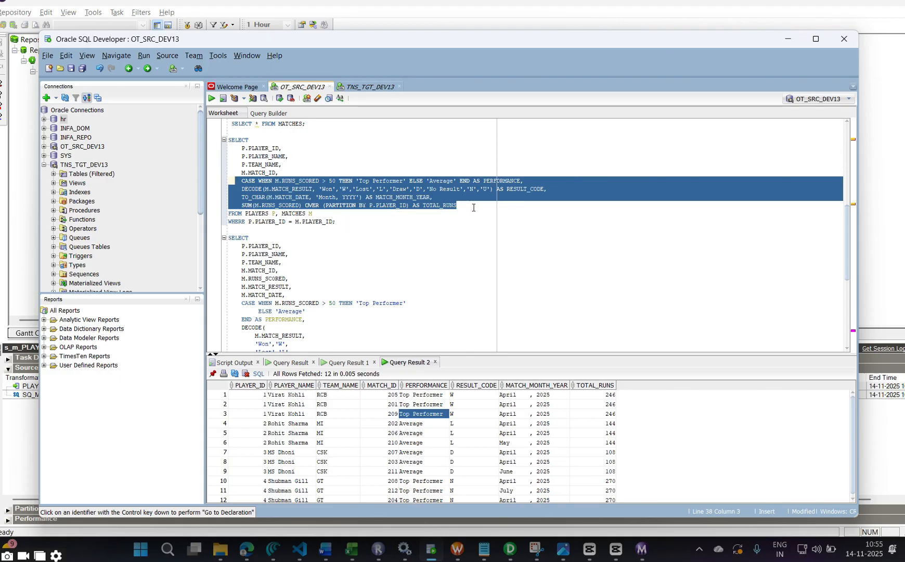
left_click_drag(468, 208, 241, 181)
left_click(508, 181)
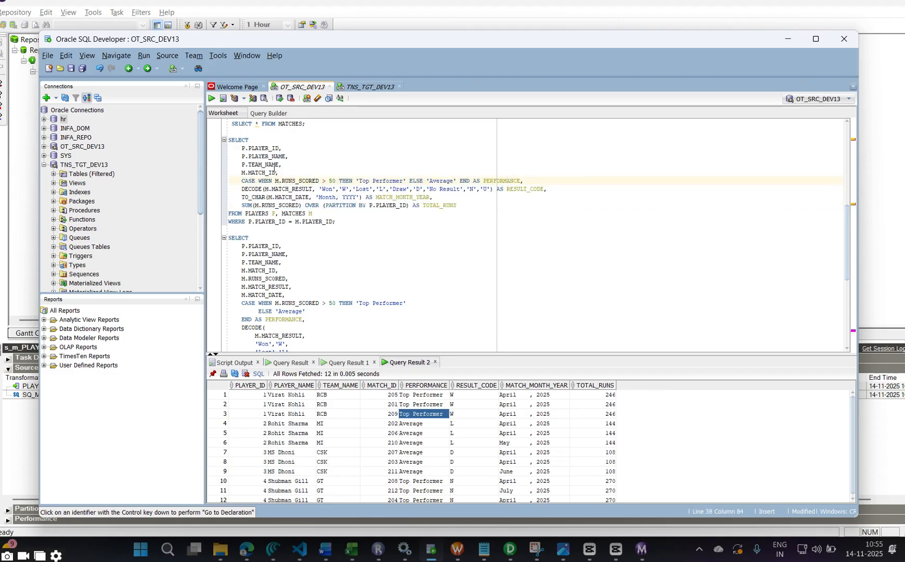
left_click_drag(284, 173, 212, 148)
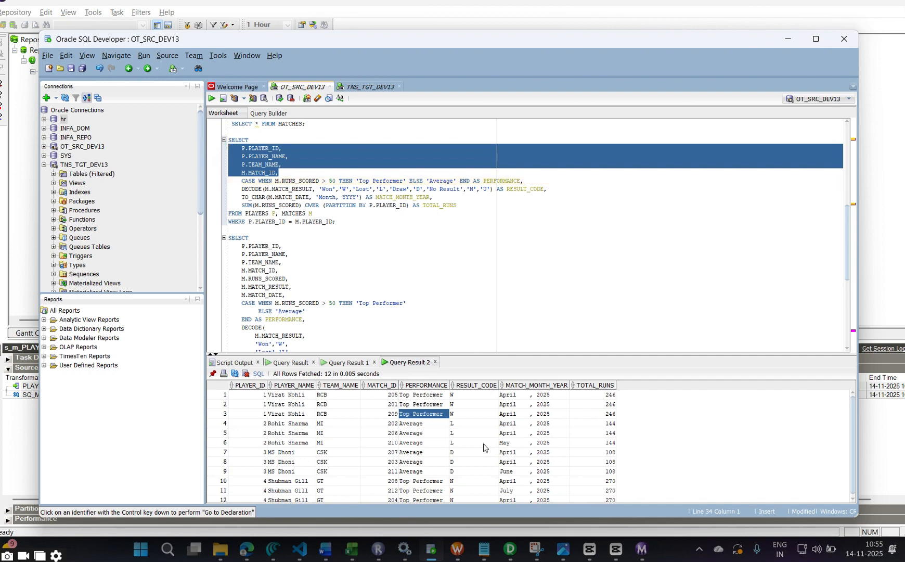
Switch to the Informatica Designer and review the player and match ports of the SQ_MATCHES Source Qualifier.
left_click(515, 549)
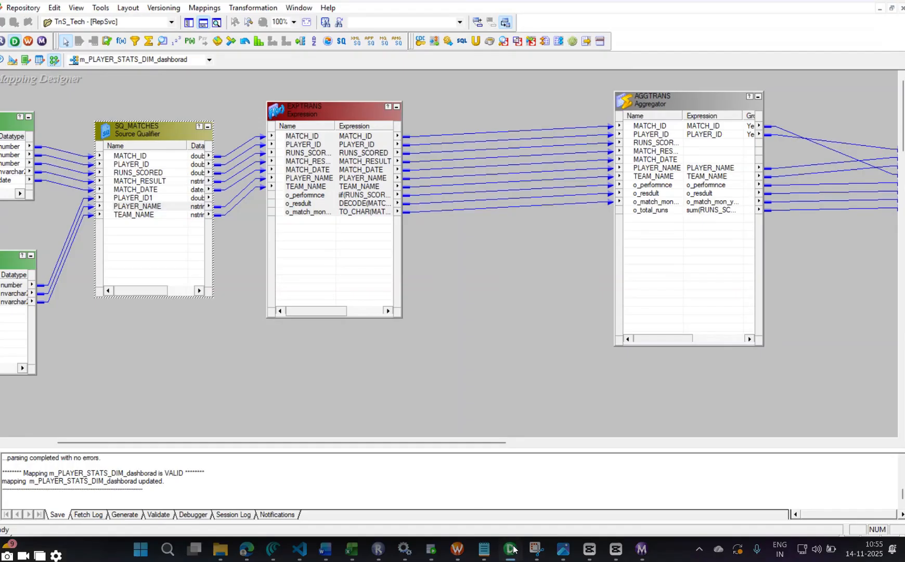
left_click(124, 165)
left_click(138, 182)
left_click(137, 207)
left_click(139, 213)
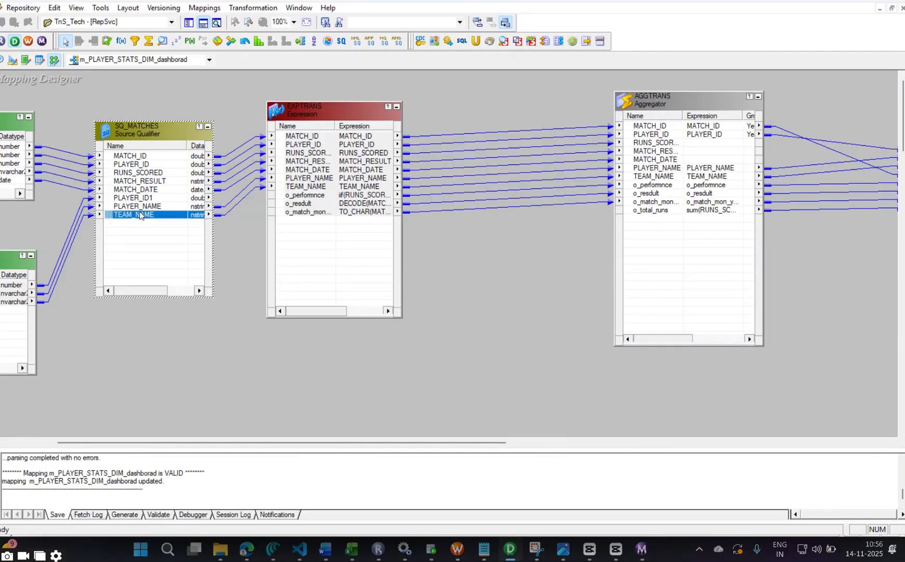
left_click(127, 182)
left_click(143, 197)
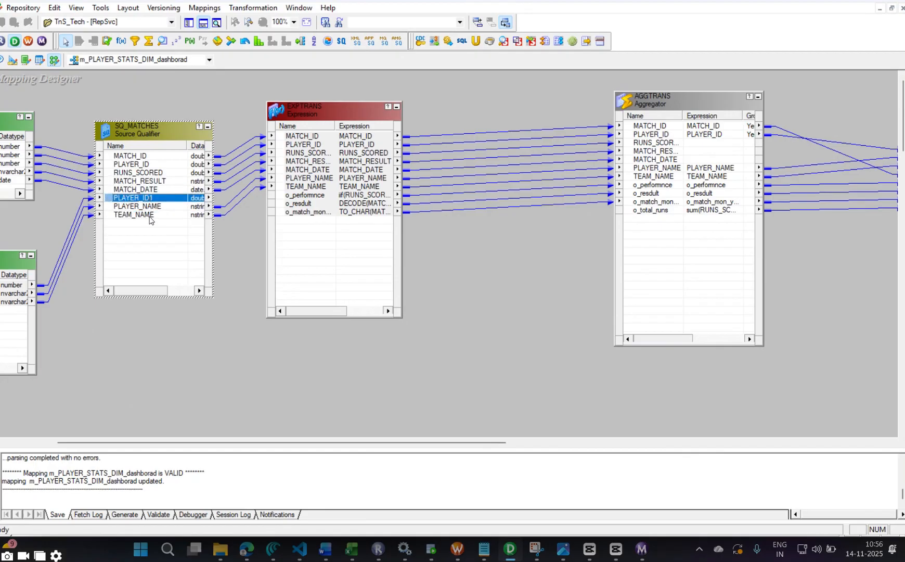
left_click(178, 249)
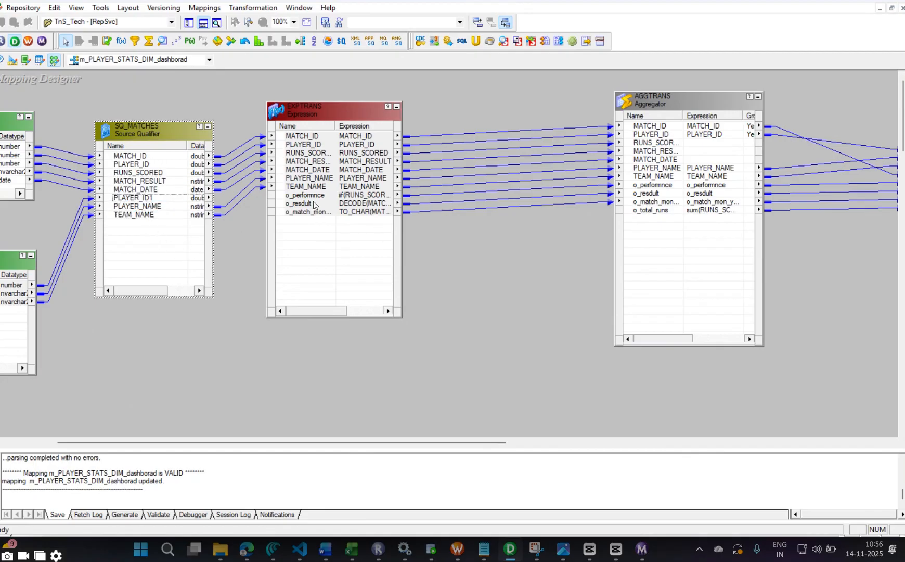
Review the EXPTRANS ports and the o_total_runs port of AGGTRANS, then the mapping's flow from its source definitions.
left_click(313, 222)
left_click(332, 155)
left_click(660, 211)
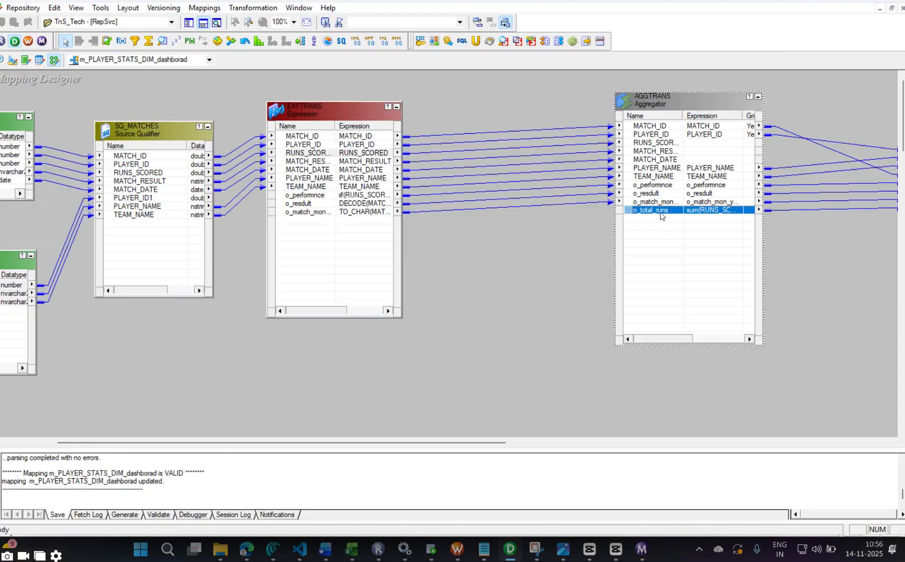
left_click_drag(405, 442, 285, 427)
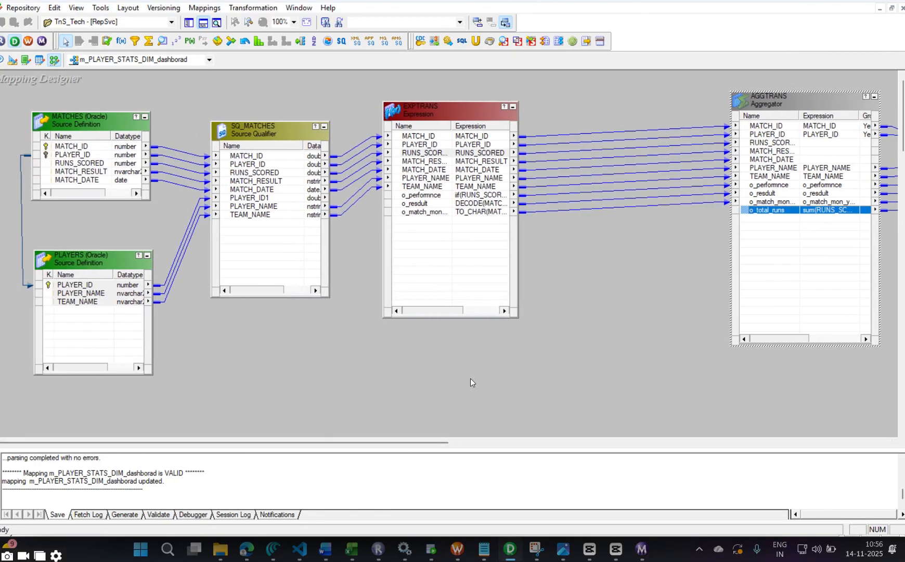
Switch to the image viewer showing the Lesson 16 Source Qualifier Transformation thumbnail.
left_click(565, 552)
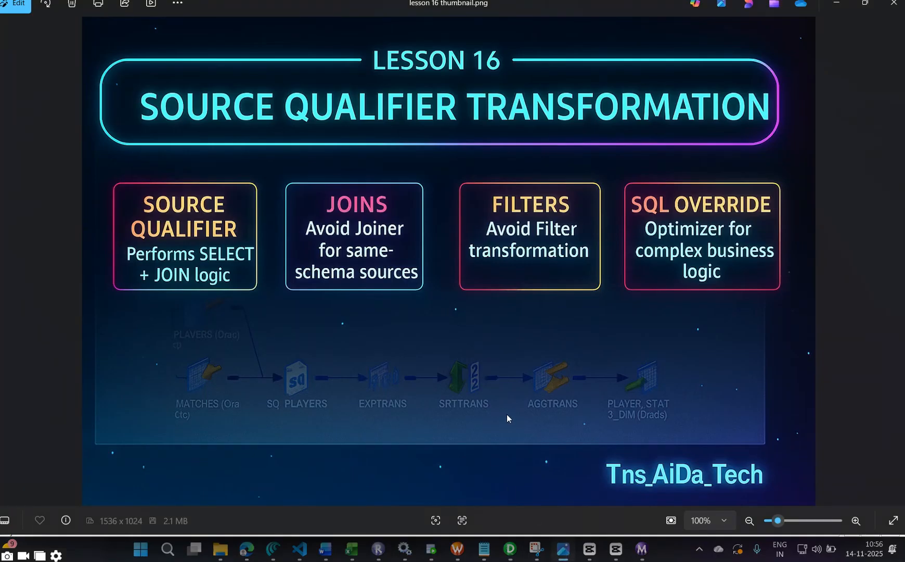